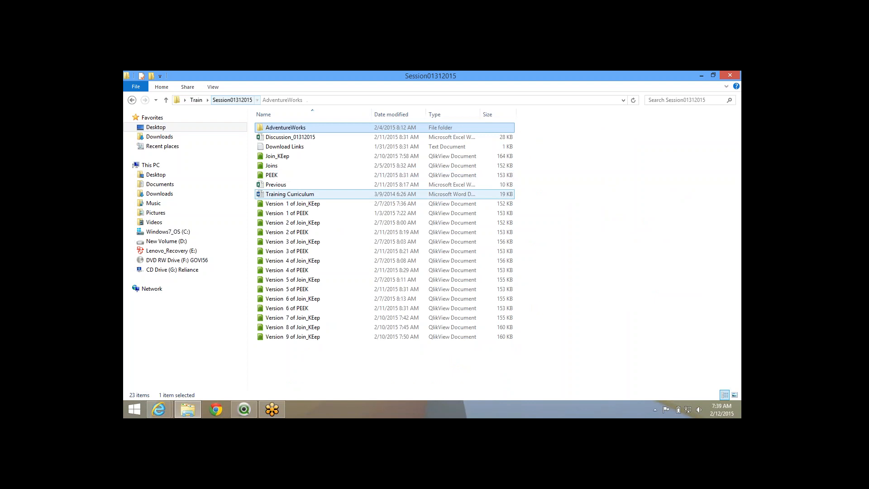
- Open the Discussion_01312015 workbook and switch to QlikView
{"action": "left_click", "coordinate": [291, 137]}
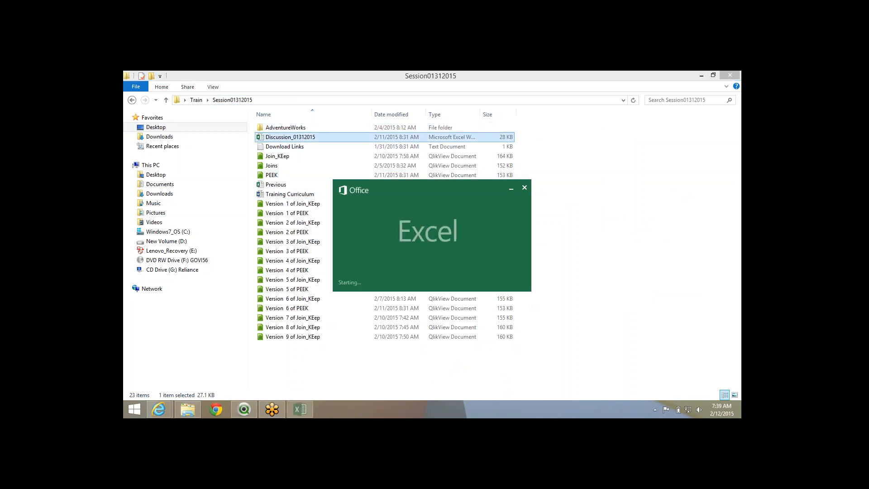
{"action": "left_click", "coordinate": [300, 224]}
{"action": "left_click", "coordinate": [245, 410]}
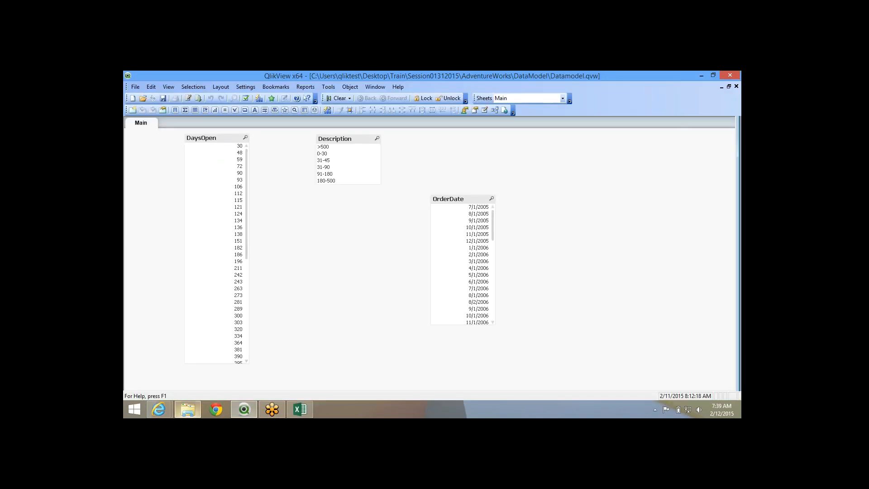
- Switch back to File Explorer and open the Example folder inside the Train folder
{"action": "left_click", "coordinate": [188, 410]}
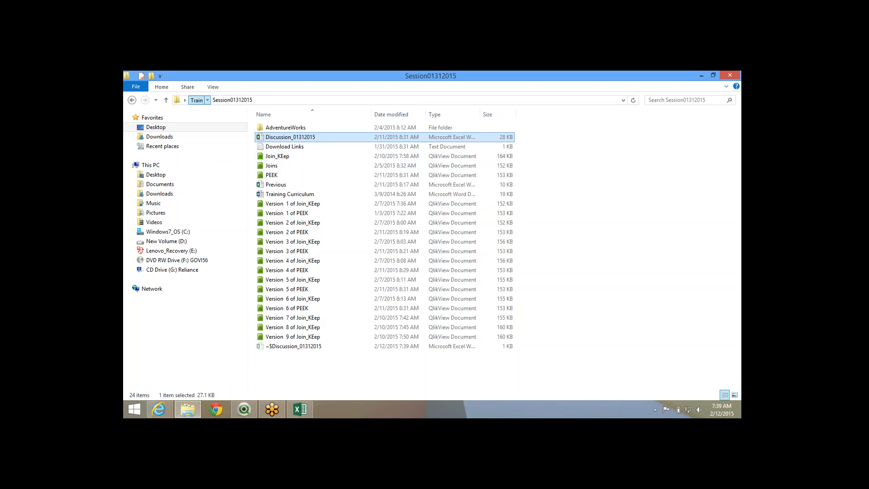
{"action": "left_click", "coordinate": [196, 100]}
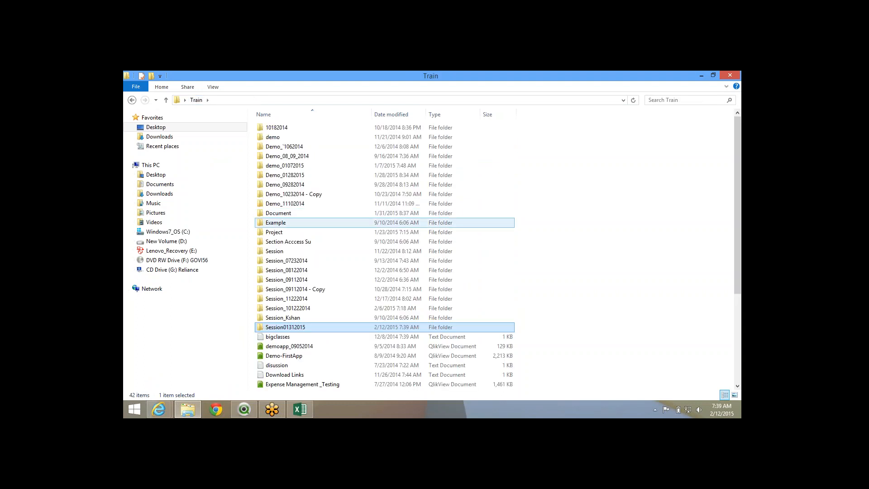
{"action": "double_click", "coordinate": [276, 222]}
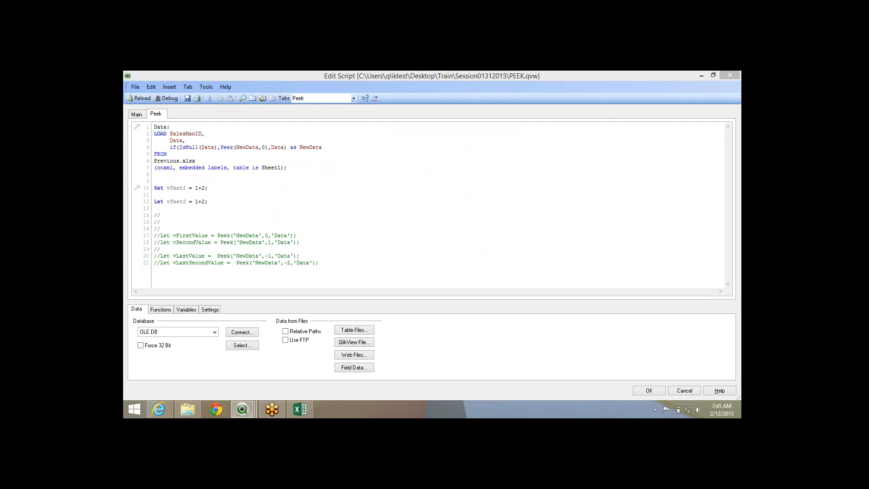
{"action": "left_click_drag", "start_coordinate": [154, 188], "coordinate": [208, 201]}
{"action": "left_click", "coordinate": [207, 201]}
{"action": "left_click", "coordinate": [154, 208]}
{"action": "key", "text": "XF86AudioRaiseVolume"}
{"action": "key", "text": "XF86AudioRaiseVolume"}
{"action": "key", "text": "XF86AudioRaiseVolume"}
{"action": "key", "text": "XF86AudioRaiseVolume"}
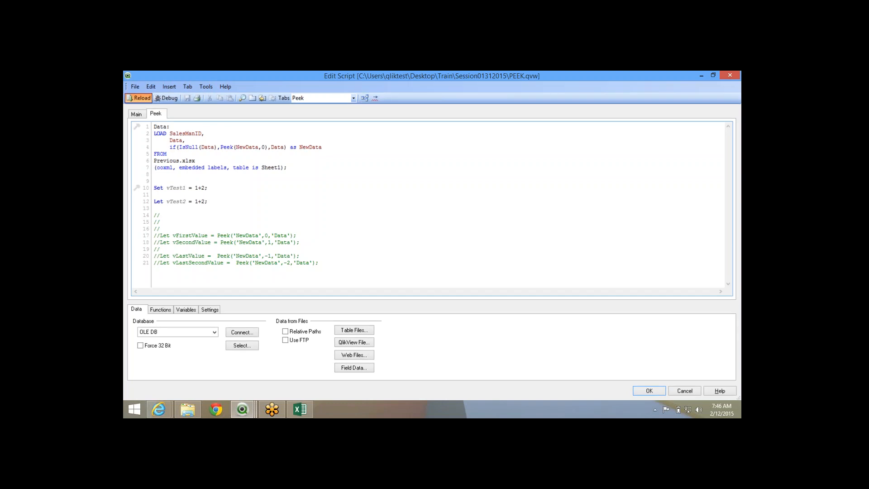
- Reload the PEEK.qvw script, close the execution progress dialog and open the Variable Overview
{"action": "left_click", "coordinate": [138, 98]}
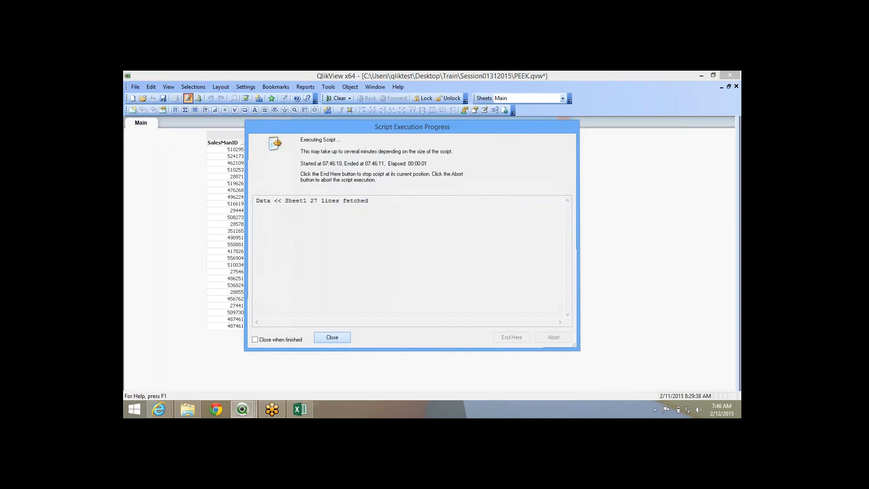
{"action": "key", "text": "Escape"}
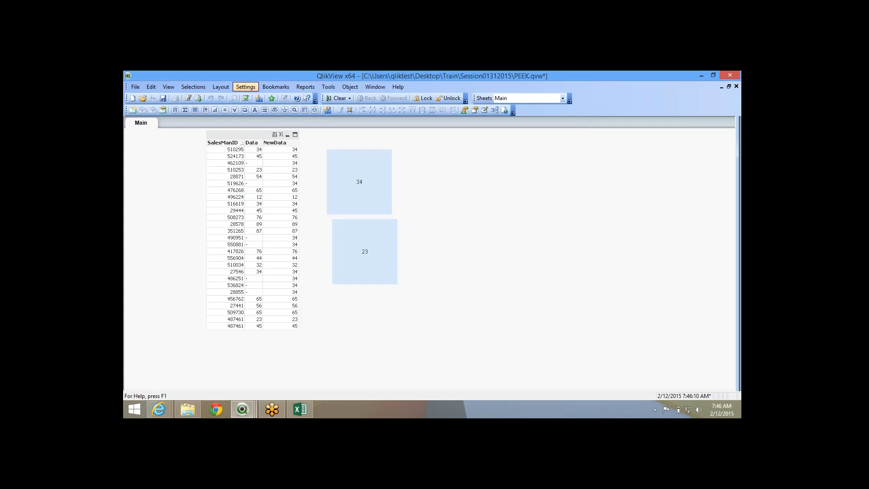
{"action": "left_click", "coordinate": [246, 86]}
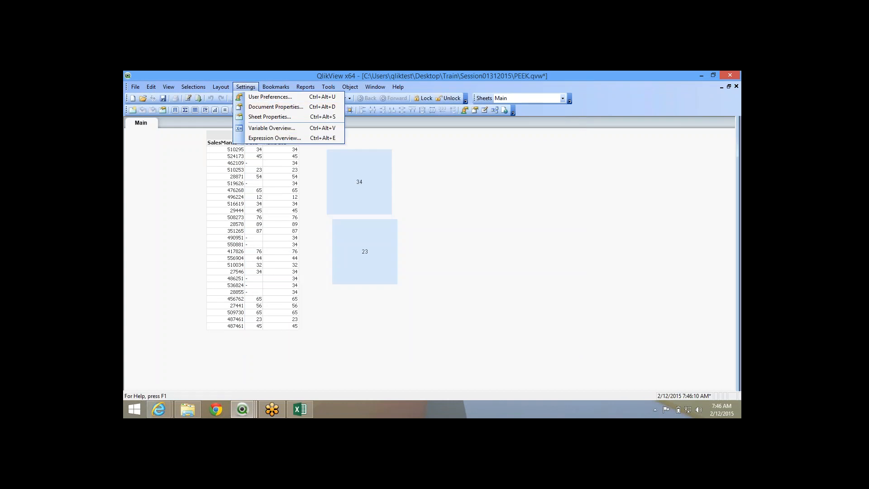
{"action": "key", "text": "Escape"}
{"action": "key", "text": "Down"}
{"action": "key", "text": "Down"}
{"action": "key", "text": "Down"}
{"action": "key", "text": "Down"}
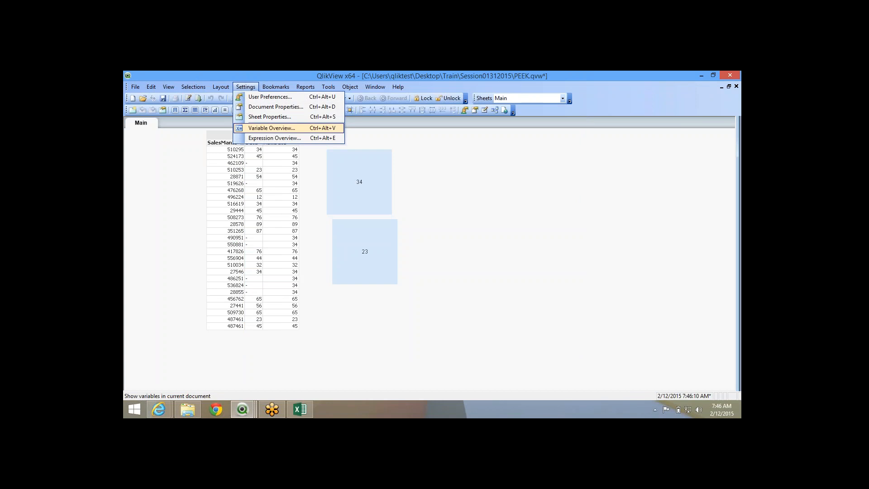
{"action": "key", "text": "Return"}
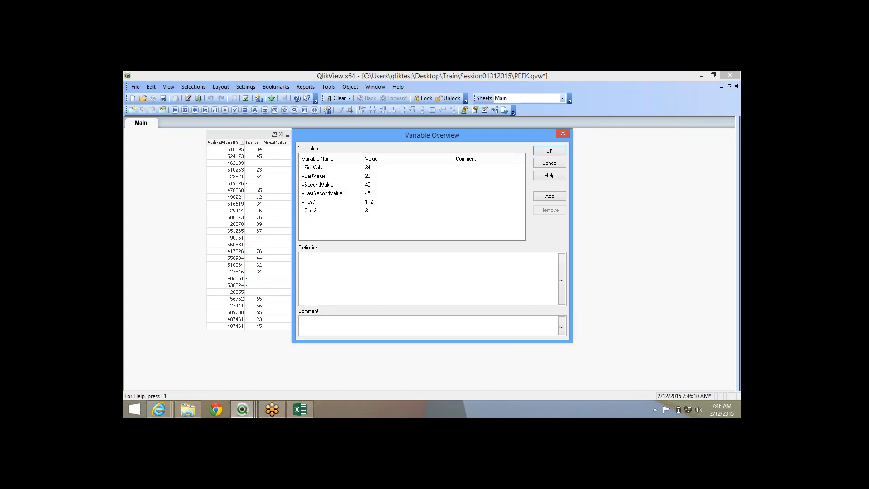
- Compare the definitions of vTest1 and vTest2 in the Variable Overview and close it without changes
{"action": "left_click", "coordinate": [309, 202]}
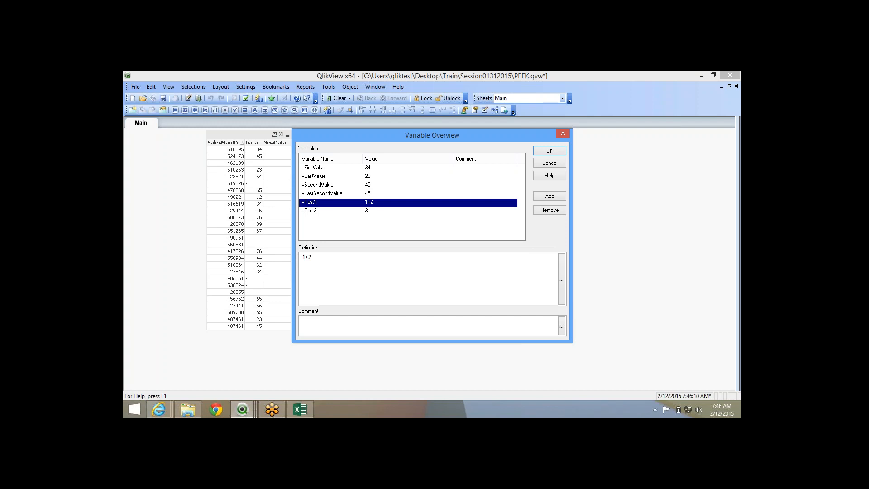
{"action": "left_click", "coordinate": [310, 210]}
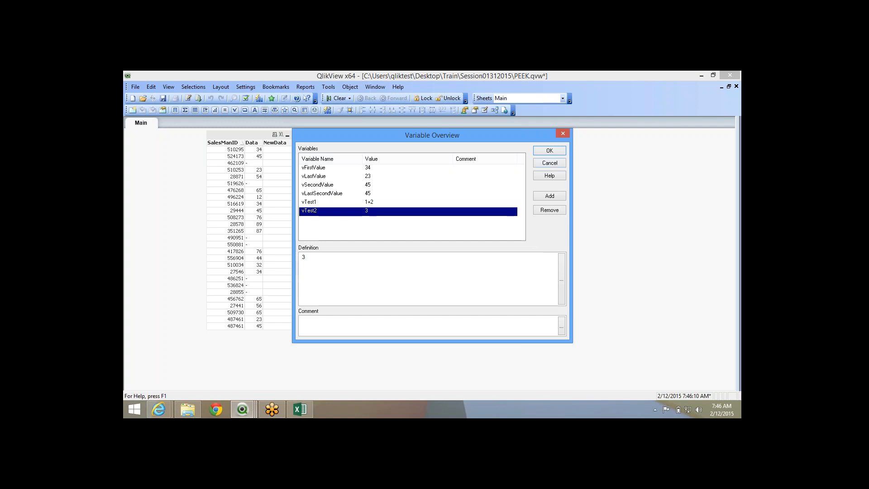
{"action": "left_click", "coordinate": [309, 202]}
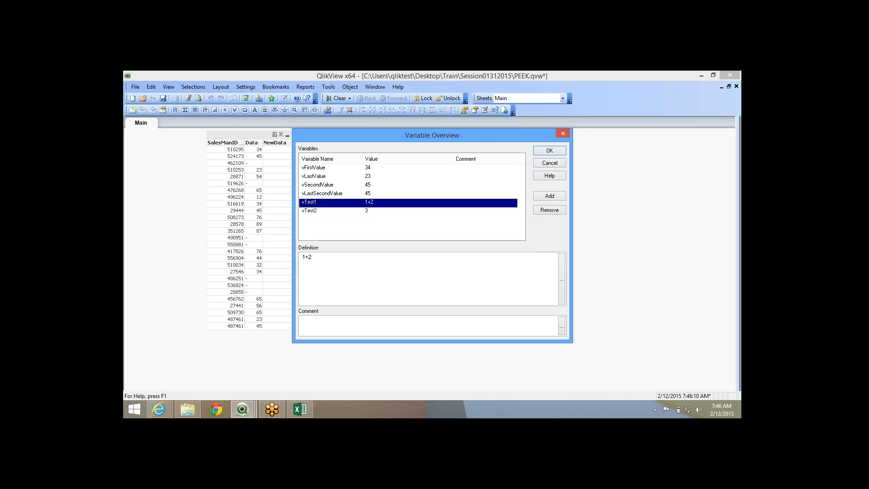
{"action": "left_click", "coordinate": [309, 211]}
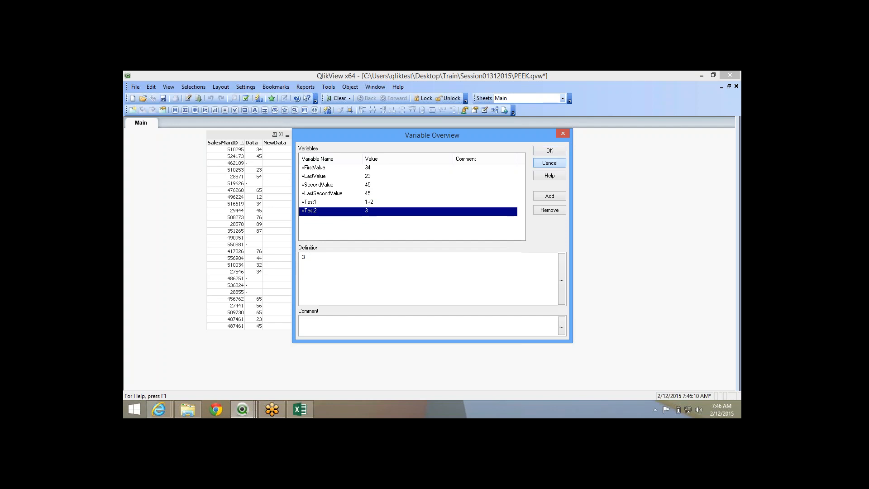
{"action": "left_click", "coordinate": [550, 163]}
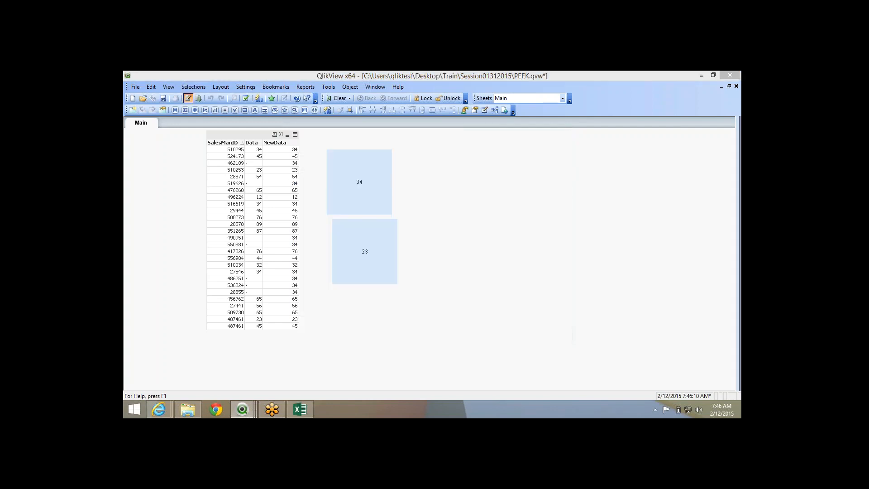
- Reopen the script editor and review the Set vTest1 and Let vTest2 statements
{"action": "key", "text": "ctrl+e"}
{"action": "key", "text": "shift+Down"}
{"action": "key", "text": "shift+Down"}
{"action": "key", "text": "shift+Down"}
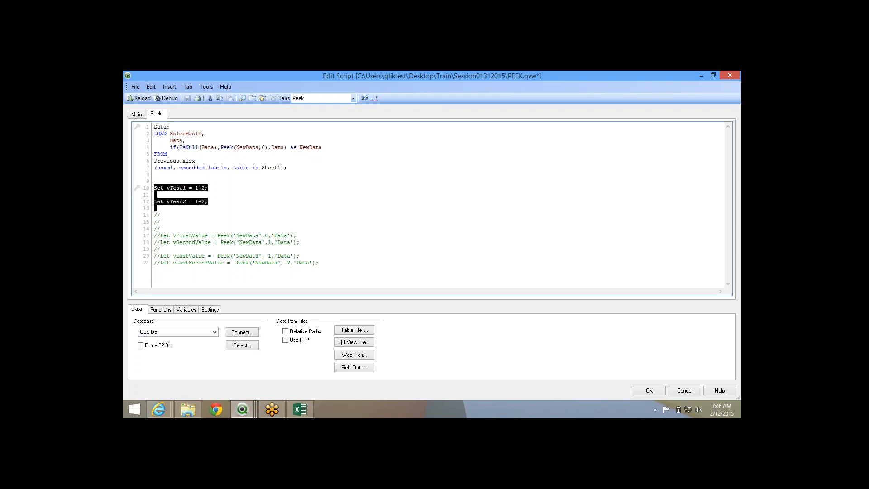
{"action": "key", "text": "Down"}
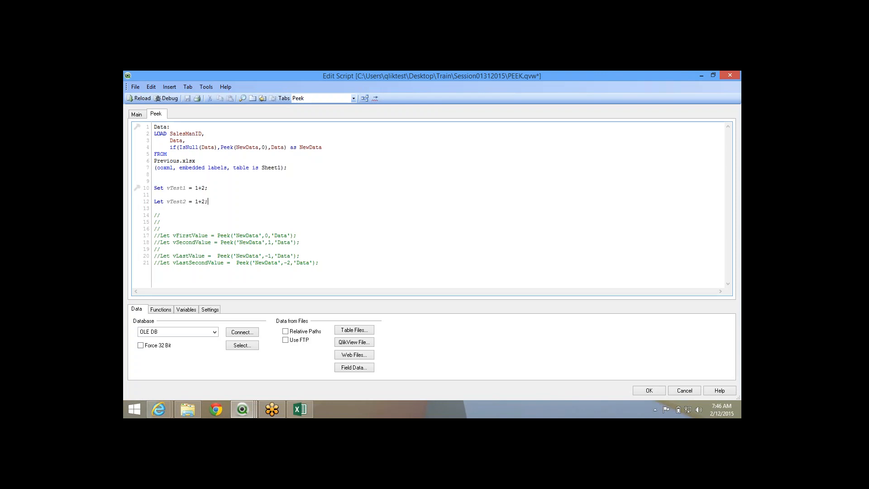
{"action": "left_click_drag", "start_coordinate": [161, 188], "coordinate": [205, 187]}
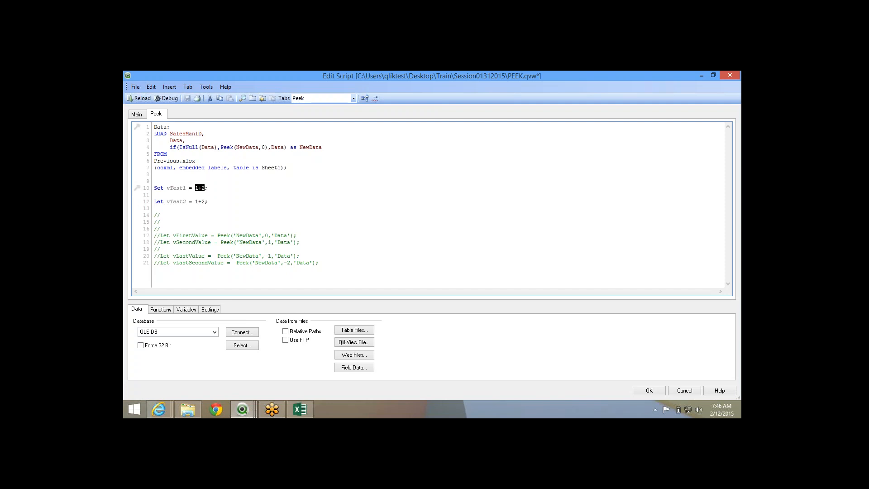
{"action": "double_click", "coordinate": [170, 187]}
{"action": "left_click_drag", "start_coordinate": [195, 187], "coordinate": [205, 187]}
{"action": "double_click", "coordinate": [175, 188]}
{"action": "double_click", "coordinate": [159, 201]}
{"action": "left_click_drag", "start_coordinate": [167, 201], "coordinate": [205, 201]}
- Replace the value in the Set vTest1 statement with 'Testing' and change it to '1'
{"action": "left_click_drag", "start_coordinate": [195, 187], "coordinate": [205, 187]}
{"action": "type", "text": "'Testing"}
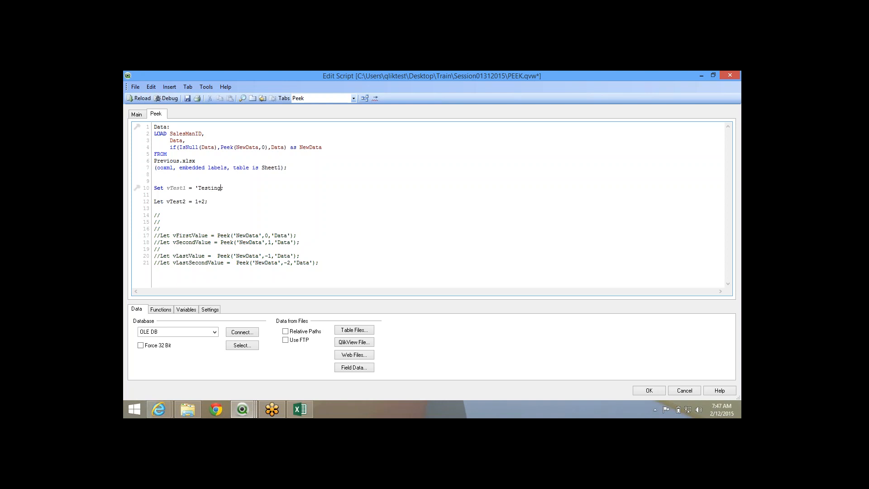
{"action": "type", "text": "'"}
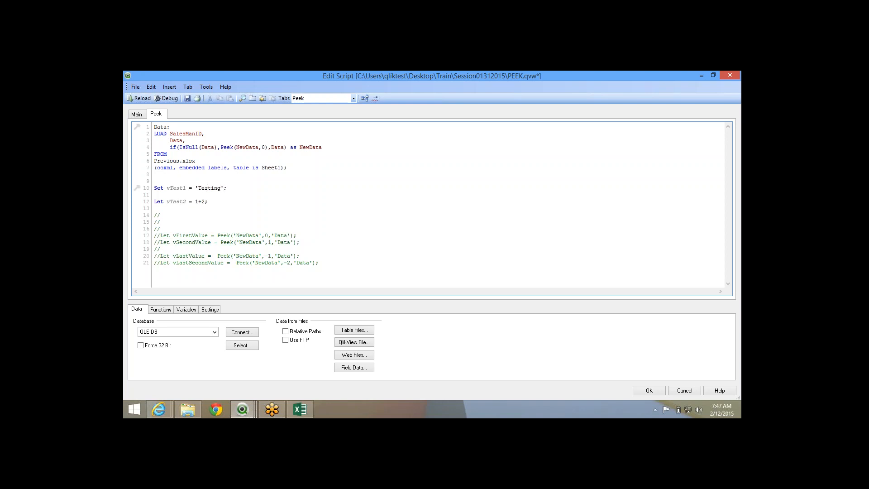
{"action": "double_click", "coordinate": [209, 187]}
{"action": "type", "text": "1"}
- Replace the value in the Set vTest1 statement with today()
{"action": "left_click_drag", "start_coordinate": [166, 202], "coordinate": [208, 201]}
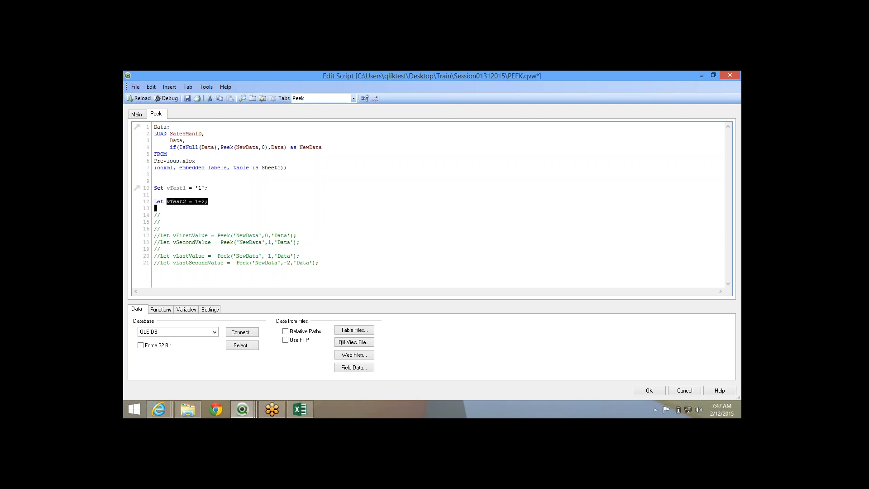
{"action": "left_click_drag", "start_coordinate": [155, 202], "coordinate": [189, 201]}
{"action": "left_click_drag", "start_coordinate": [195, 188], "coordinate": [205, 188]}
{"action": "type", "text": "today("}
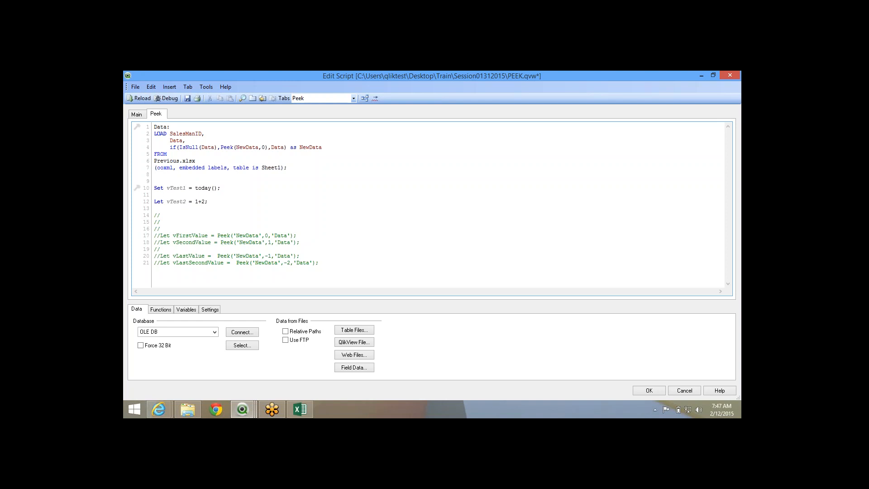
- Replace the today() call in the Set vTest1 statement with 1
{"action": "mouse_move", "coordinate": [195, 188]}
{"action": "left_mouse_down"}
{"action": "mouse_move", "coordinate": [216, 188]}
{"action": "mouse_move", "coordinate": [192, 188]}
{"action": "left_mouse_up"}
{"action": "left_click", "coordinate": [216, 188]}
{"action": "key", "text": "Delete"}
{"action": "type", "text": "1"}
- Replace the value in the Let vTest2 statement with Today()
{"action": "left_click_drag", "start_coordinate": [198, 202], "coordinate": [205, 202]}
{"action": "key", "text": "Delete"}
{"action": "type", "text": "Today"}
{"action": "type", "text": "*"}
{"action": "type", "text": "()"}
{"action": "left_click_drag", "start_coordinate": [195, 202], "coordinate": [218, 202]}
- Replace the value in the Set vTest1 statement with sum(order)
{"action": "left_click_drag", "start_coordinate": [198, 188], "coordinate": [192, 188]}
{"action": "left_click", "coordinate": [195, 187]}
{"action": "key", "text": "shift+Right"}
{"action": "type", "text": "sum()"}
{"action": "key", "text": "Left"}
{"action": "type", "text": "order"}
{"action": "left_click_drag", "start_coordinate": [195, 188], "coordinate": [153, 188]}
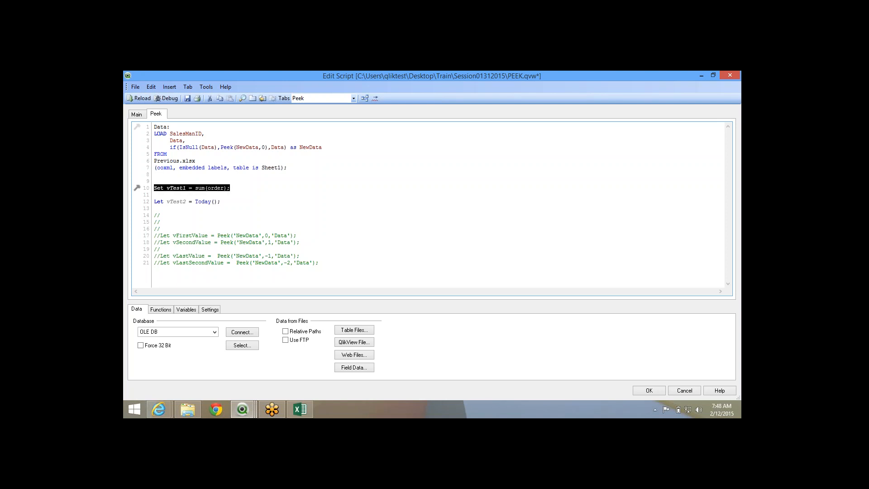
{"action": "left_click", "coordinate": [137, 188]}
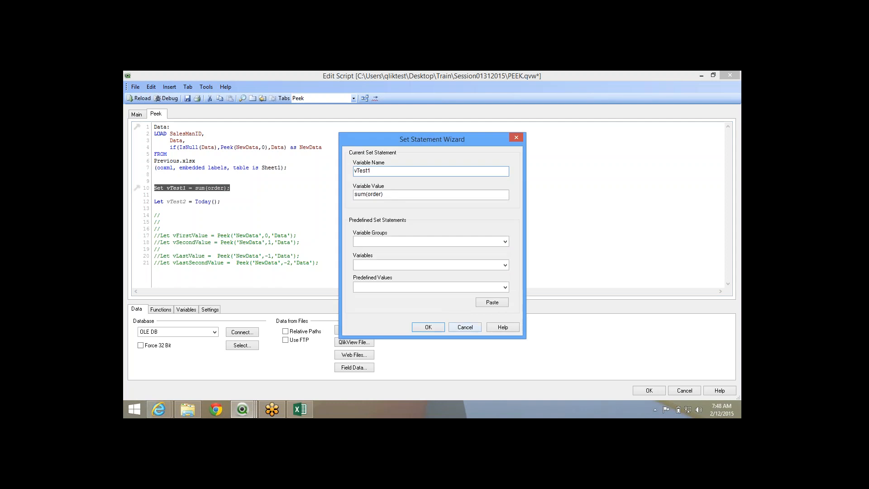
{"action": "left_click", "coordinate": [465, 328]}
{"action": "left_click_drag", "start_coordinate": [195, 202], "coordinate": [217, 202]}
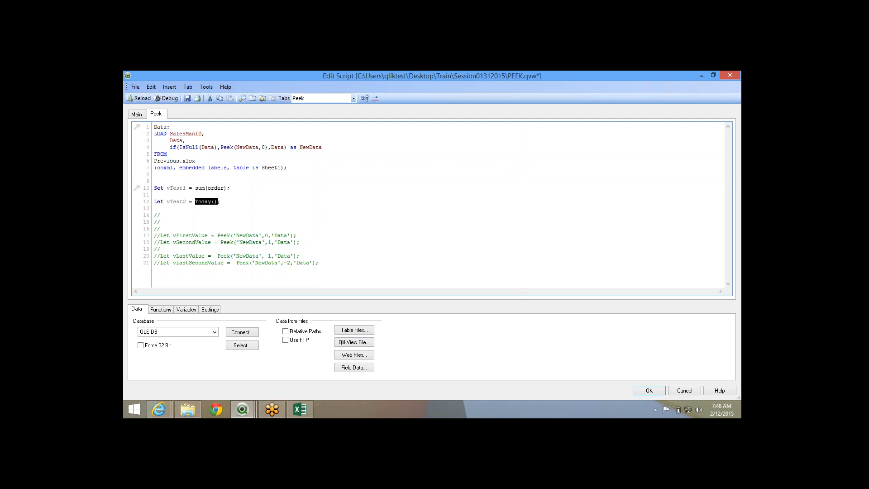
{"action": "left_click_drag", "start_coordinate": [195, 188], "coordinate": [154, 195]}
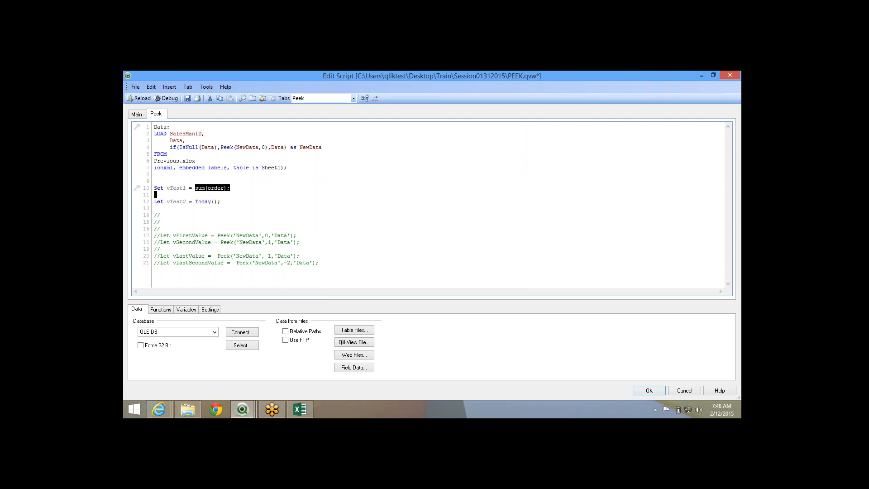
{"action": "left_click", "coordinate": [155, 194]}
- Replace the sum(order) expression in the Set vTest1 statement with 1
{"action": "left_click_drag", "start_coordinate": [195, 188], "coordinate": [228, 188]}
{"action": "type", "text": "1"}
{"action": "left_click_drag", "start_coordinate": [202, 188], "coordinate": [154, 188]}
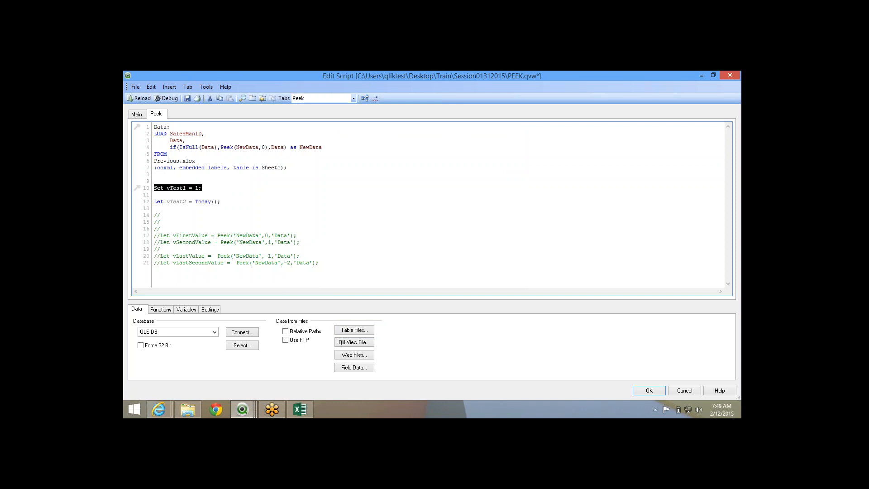
{"action": "left_click_drag", "start_coordinate": [157, 201], "coordinate": [217, 202]}
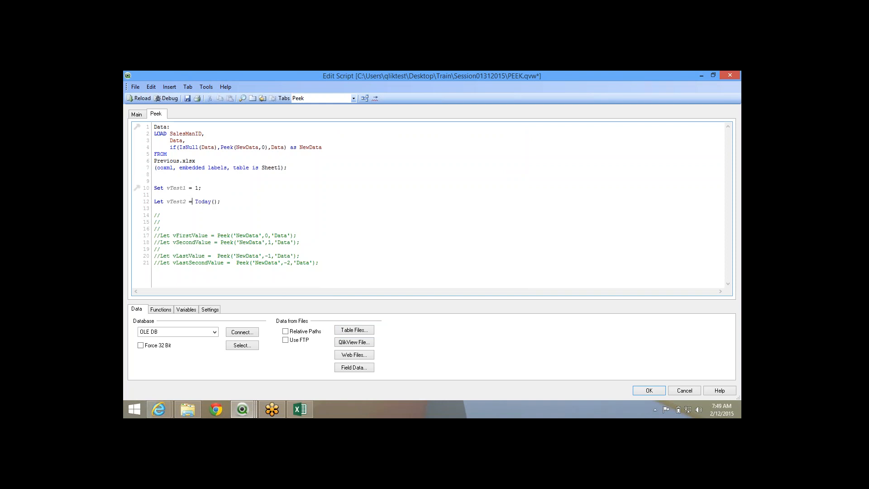
- Replace Today() in the Let vTest2 statement with 1 and clear that value again
{"action": "left_click_drag", "start_coordinate": [196, 201], "coordinate": [222, 202]}
{"action": "key", "text": "shift+Left"}
{"action": "type", "text": "1"}
{"action": "double_click", "coordinate": [197, 187]}
{"action": "left_click", "coordinate": [197, 187]}
{"action": "double_click", "coordinate": [198, 201]}
{"action": "key", "text": "BackSpace"}
- Delete the Set vTest1 and Let vTest2 statements and the empty comment lines above the vFirstValue statement
{"action": "left_click_drag", "start_coordinate": [198, 201], "coordinate": [154, 187]}
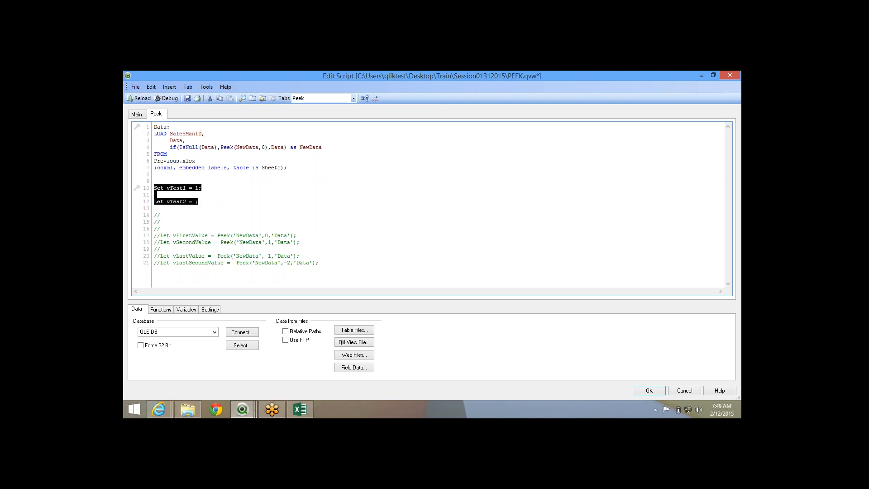
{"action": "key", "text": "Delete"}
{"action": "key", "text": "Delete"}
{"action": "key", "text": "Delete"}
{"action": "key", "text": "Delete"}
{"action": "key", "text": "Delete"}
{"action": "key", "text": "Delete"}
{"action": "key", "text": "Delete"}
{"action": "key", "text": "Delete"}
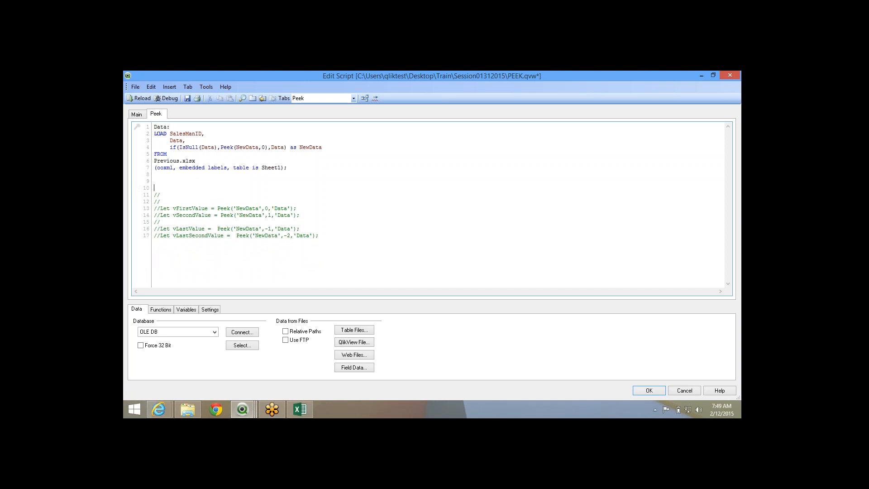
{"action": "key", "text": "Delete"}
{"action": "key", "text": "Delete"}
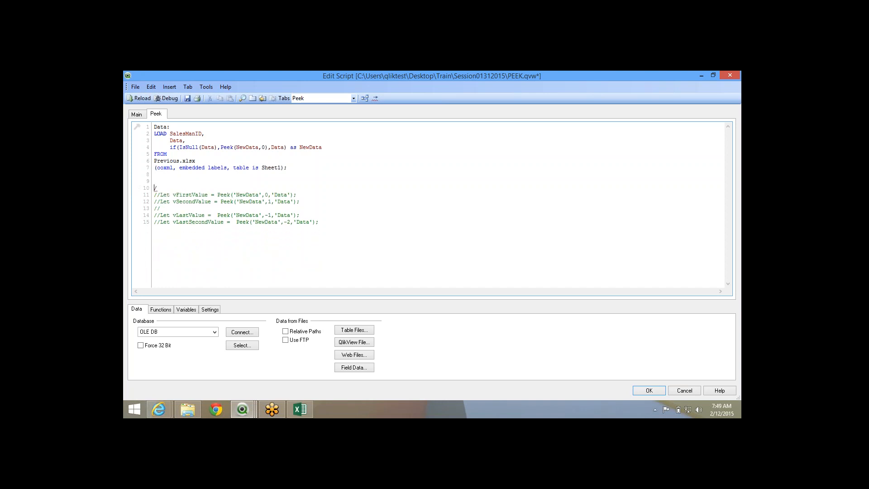
{"action": "key", "text": "Delete"}
- Uncomment the Let statements for vFirstValue, vSecondValue, vLastValue and vLastSecondValue
{"action": "key", "text": "shift+Down"}
{"action": "key", "text": "shift+Down"}
{"action": "key", "text": "shift+Down"}
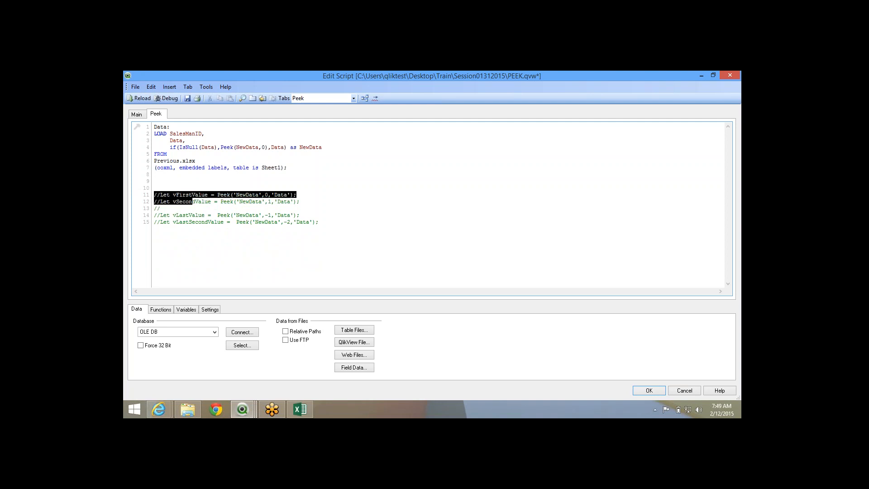
{"action": "key", "text": "shift+Down"}
{"action": "key", "text": "shift+Down"}
{"action": "key", "text": "shift+Down"}
{"action": "key", "text": "shift+End"}
{"action": "right_click", "coordinate": [333, 221]}
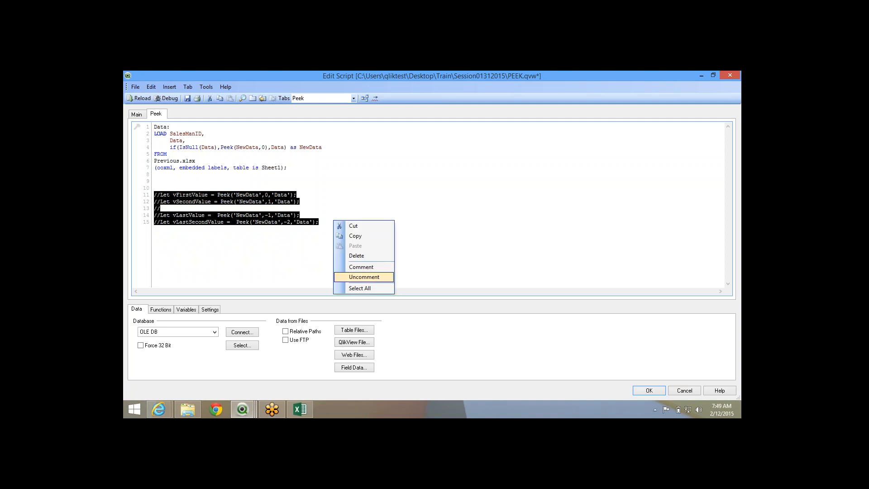
{"action": "left_click", "coordinate": [364, 276]}
{"action": "left_click", "coordinate": [364, 277]}
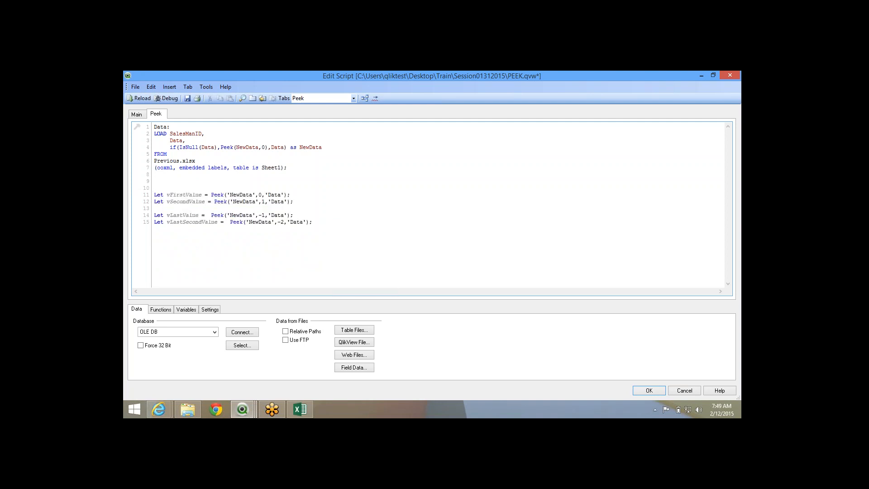
- Remove the extra blank line above the vFirstValue statement and set the Peek row argument in the NewData expression to -1
{"action": "key", "text": "Delete"}
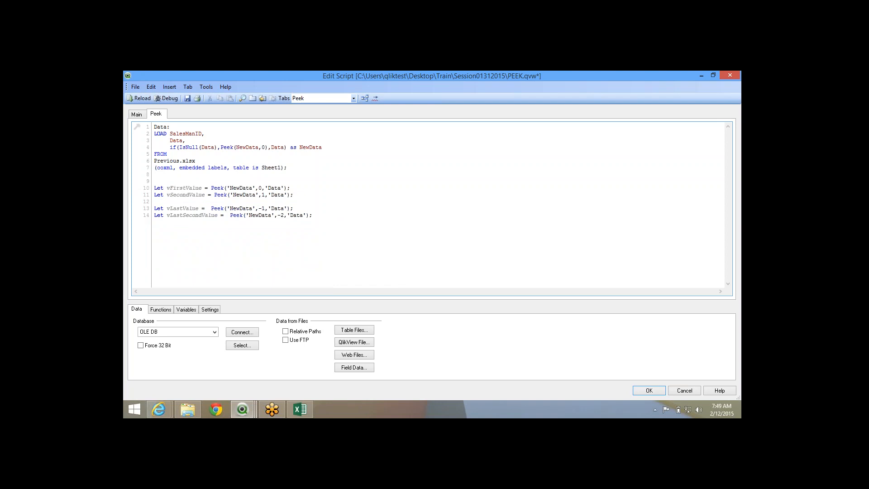
{"action": "double_click", "coordinate": [226, 148]}
{"action": "double_click", "coordinate": [247, 147]}
{"action": "double_click", "coordinate": [263, 147]}
{"action": "type", "text": "-1"}
- Examine the variable names and Peek arguments in the vFirstValue, vSecondValue and vLastValue Let statements, comparing them with the NewData field
{"action": "double_click", "coordinate": [186, 188]}
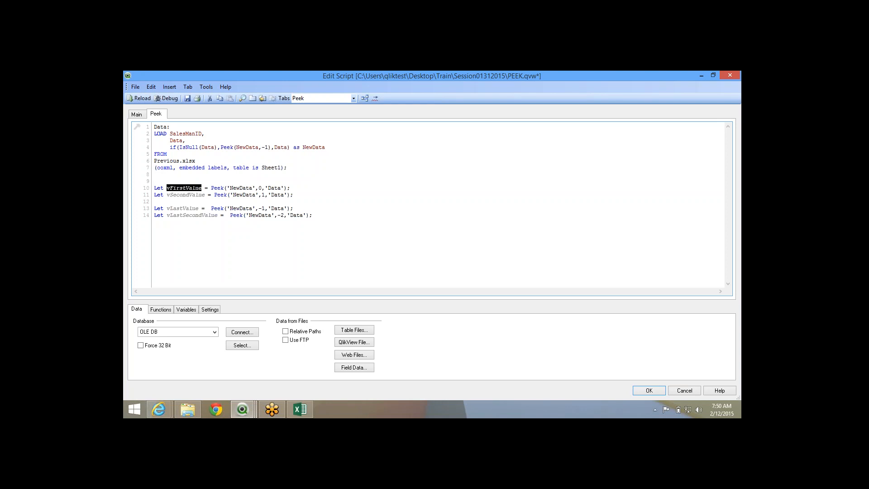
{"action": "double_click", "coordinate": [218, 187]}
{"action": "double_click", "coordinate": [241, 188]}
{"action": "double_click", "coordinate": [314, 147]}
{"action": "double_click", "coordinate": [241, 188]}
{"action": "double_click", "coordinate": [274, 188]}
{"action": "left_click", "coordinate": [257, 187]}
{"action": "double_click", "coordinate": [260, 187]}
{"action": "double_click", "coordinate": [277, 195]}
{"action": "double_click", "coordinate": [275, 187]}
{"action": "double_click", "coordinate": [186, 194]}
{"action": "double_click", "coordinate": [244, 195]}
{"action": "double_click", "coordinate": [278, 194]}
{"action": "double_click", "coordinate": [183, 208]}
- Save PEEK.qvw, reload its script and dismiss the execution progress window
{"action": "left_click", "coordinate": [187, 98]}
{"action": "left_click", "coordinate": [140, 98]}
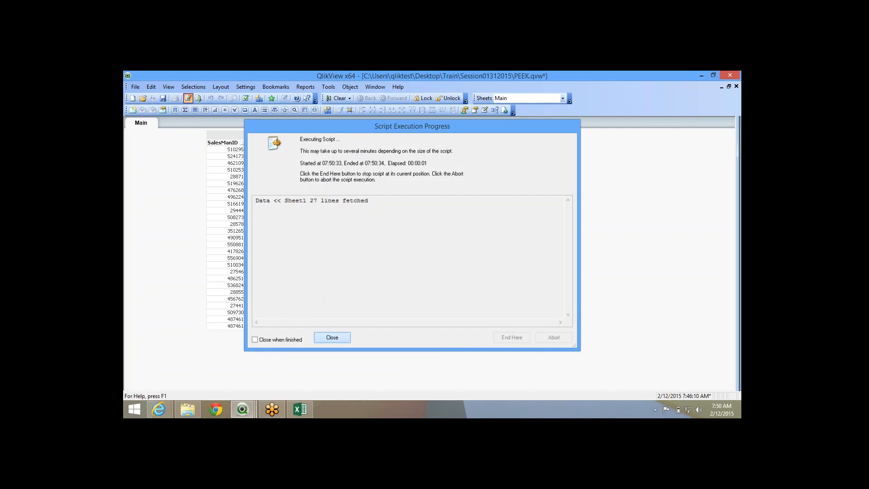
{"action": "left_click", "coordinate": [331, 338]}
{"action": "left_click", "coordinate": [436, 345]}
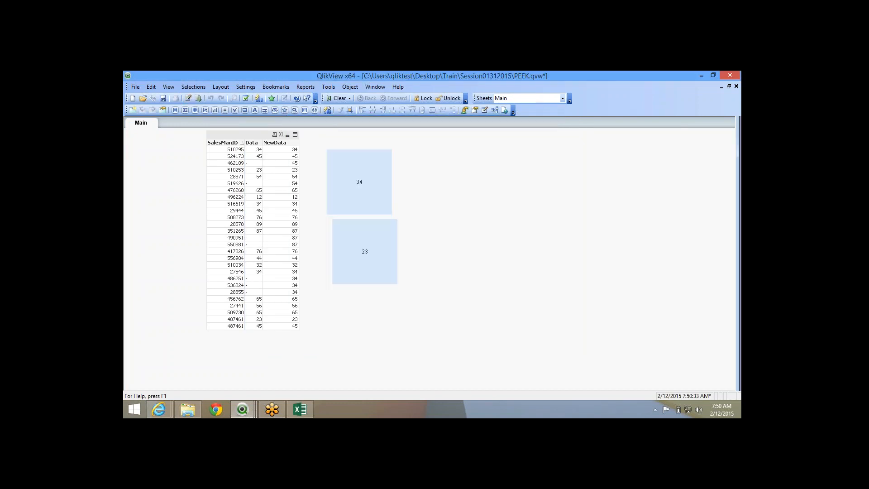
- Review the values of vSecondValue, vLastValue and vLastSecondValue in the Variable Overview, leaving it without changes
{"action": "key", "text": "alt+s"}
{"action": "key", "text": "Down"}
{"action": "key", "text": "Down"}
{"action": "key", "text": "Down"}
{"action": "key", "text": "Return"}
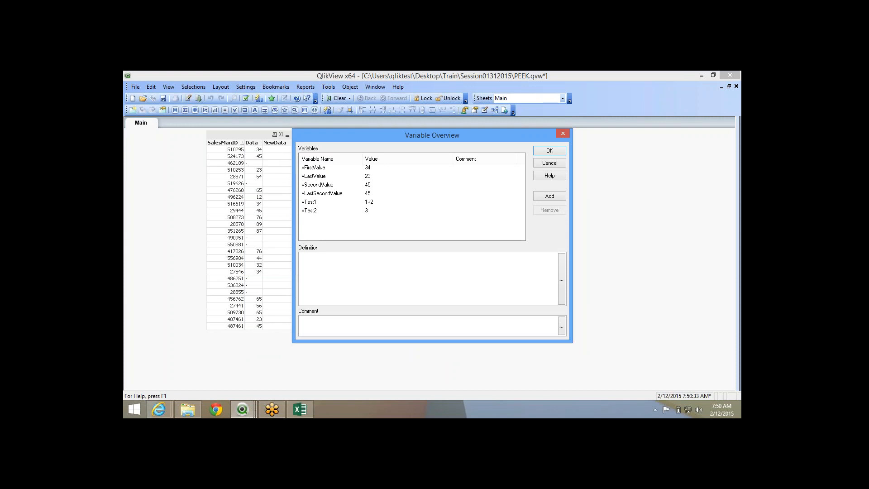
{"action": "left_click", "coordinate": [318, 185]}
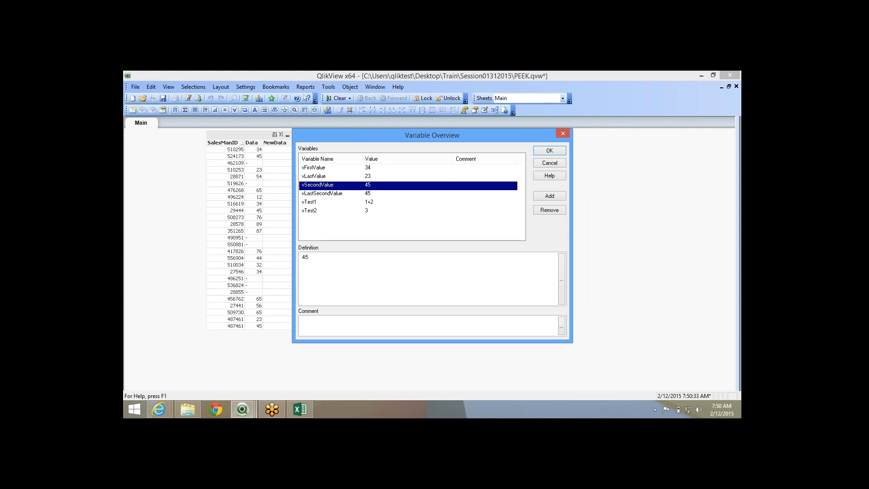
{"action": "left_click", "coordinate": [314, 176]}
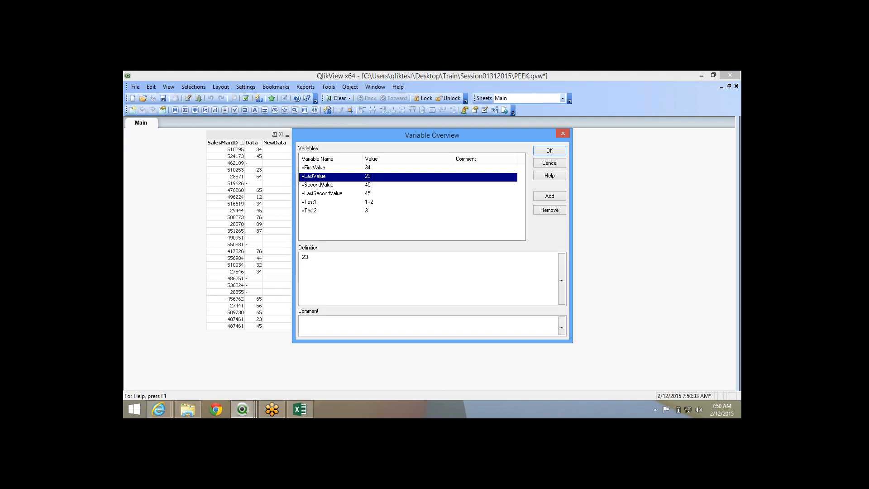
{"action": "left_click", "coordinate": [322, 193]}
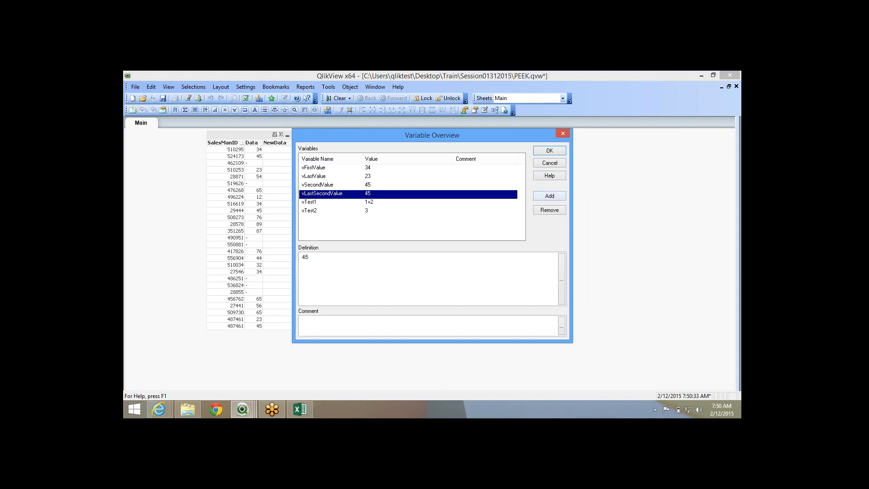
{"action": "left_click", "coordinate": [550, 163]}
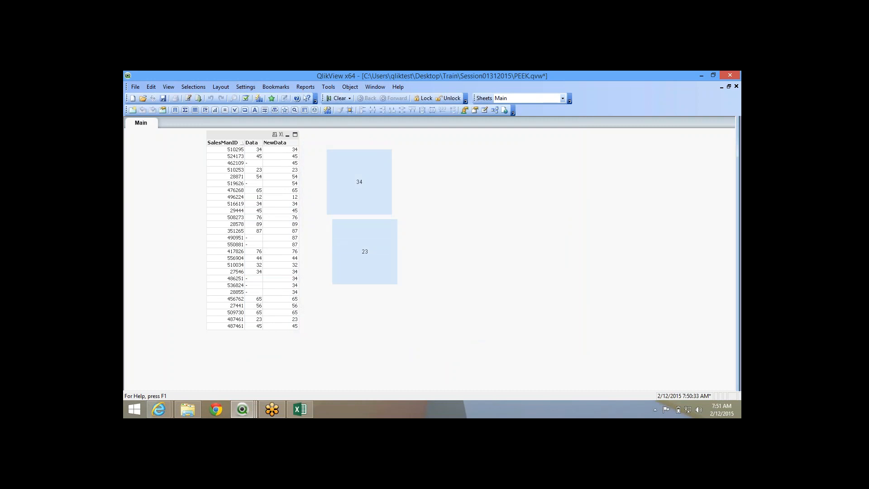
- Reopen and close the PEEK.qvw script, glance at the Datamodel.qvw Sales script, and switch to fillrowsintervalmatch.qvw
{"action": "left_click", "coordinate": [188, 98]}
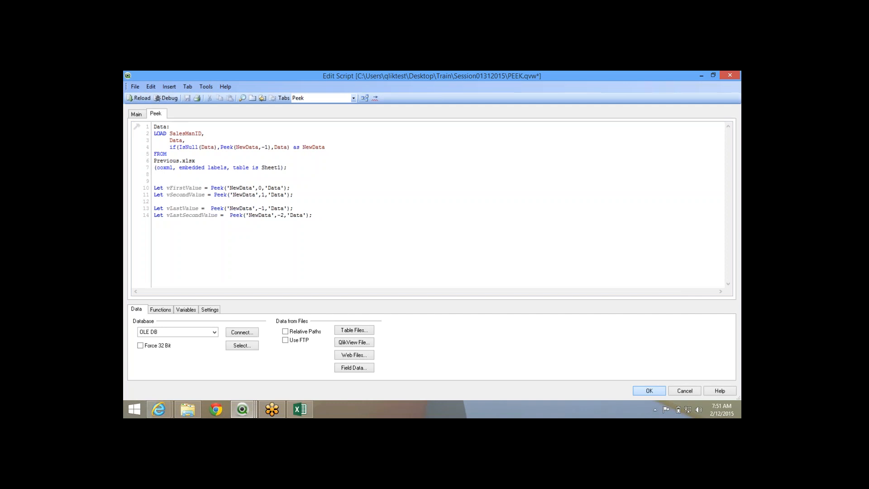
{"action": "left_click", "coordinate": [730, 75]}
{"action": "mouse_move", "coordinate": [263, 413]}
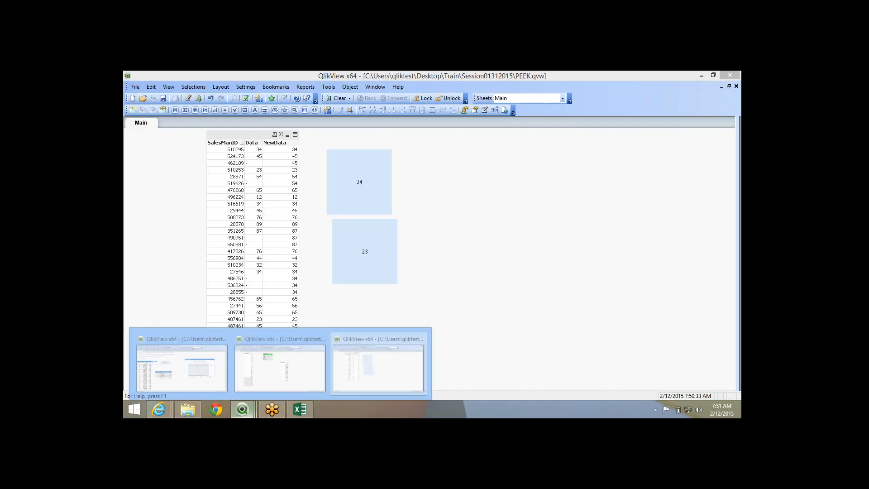
{"action": "left_click", "coordinate": [280, 362]}
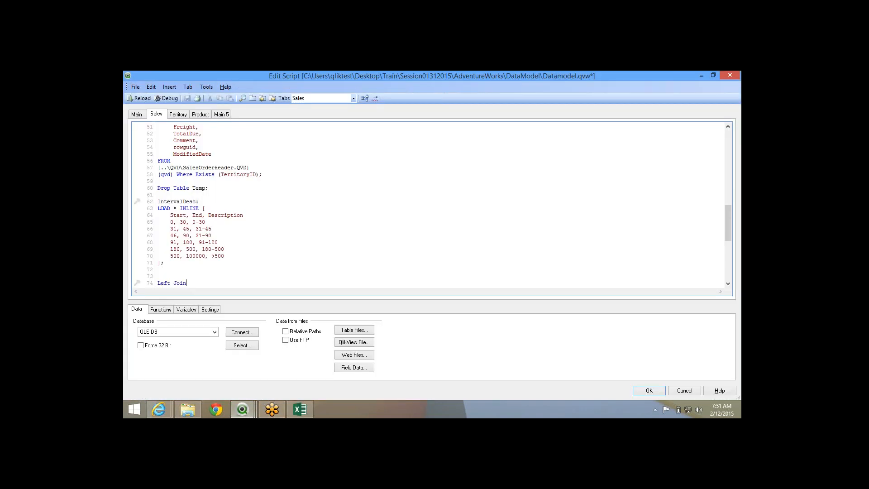
{"action": "scroll", "coordinate": [430, 204], "scroll_direction": "up", "scroll_amount": 3}
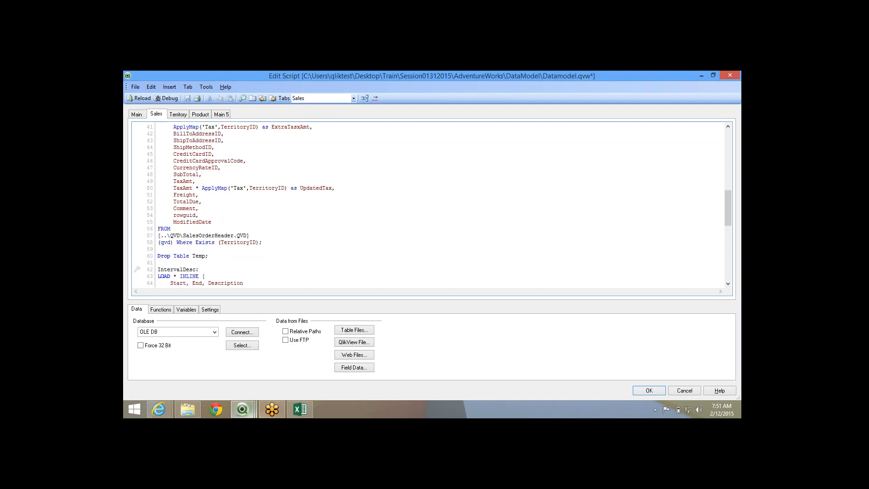
{"action": "mouse_move", "coordinate": [244, 410]}
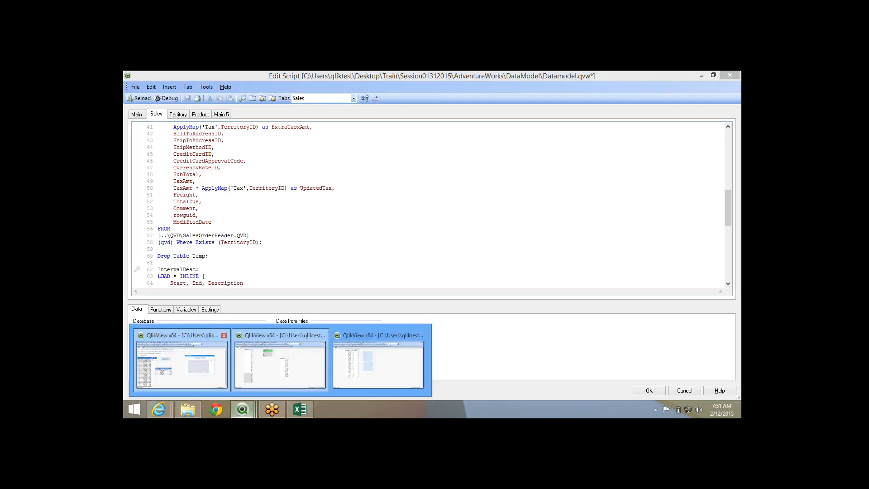
{"action": "left_click", "coordinate": [181, 365]}
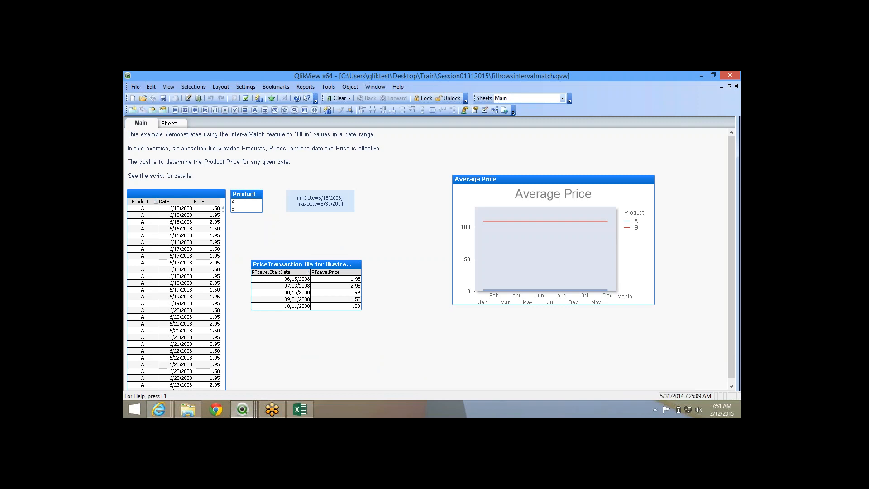
- Send the PriceTransaction table box to Excel, convert the PTsave.Price column using Text to Columns, and check its dates and prices
{"action": "right_click", "coordinate": [303, 277]}
{"action": "left_click", "coordinate": [344, 209]}
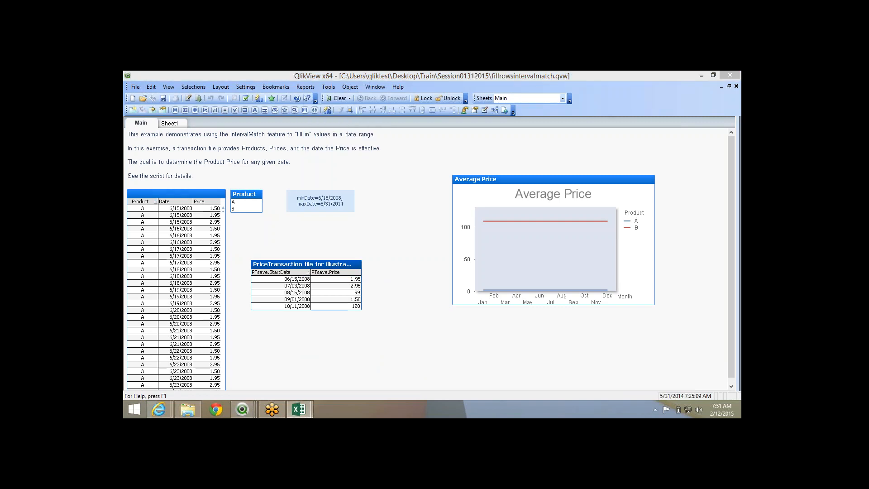
{"action": "left_click", "coordinate": [221, 160]}
{"action": "key", "text": "alt+d"}
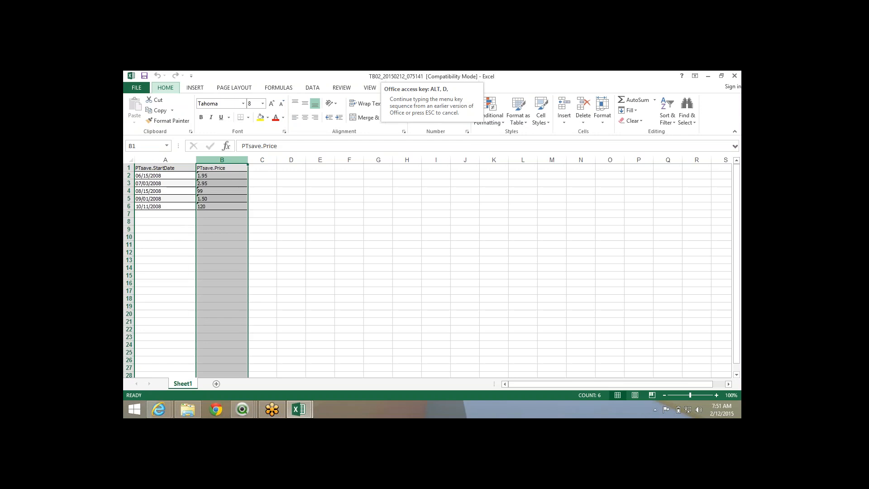
{"action": "key", "text": "e"}
{"action": "key", "text": "f"}
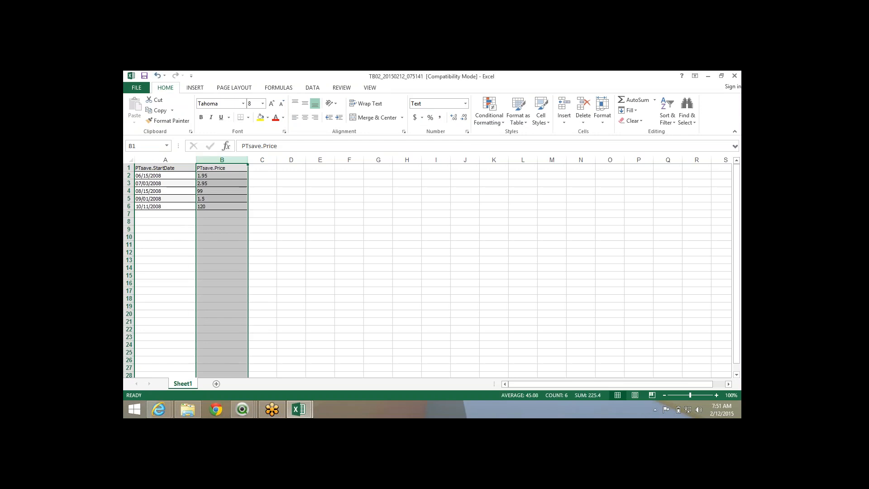
{"action": "left_click", "coordinate": [221, 199]}
{"action": "left_click", "coordinate": [221, 207]}
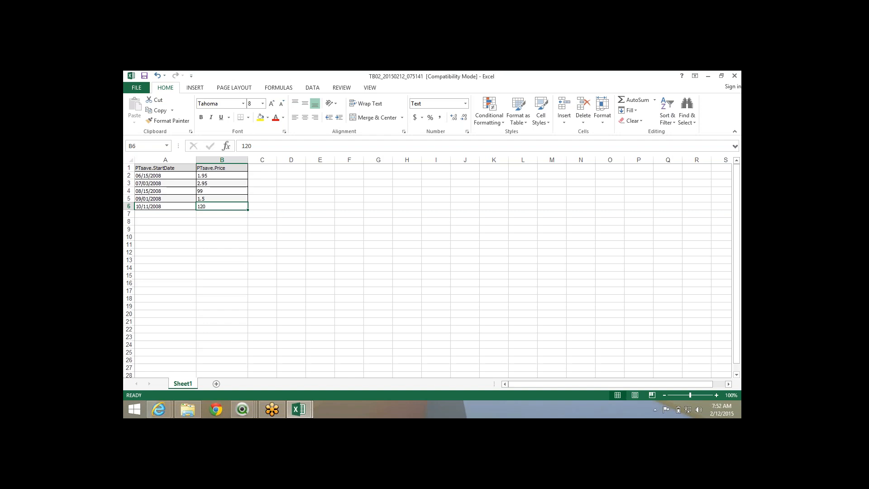
{"action": "left_click", "coordinate": [143, 184]}
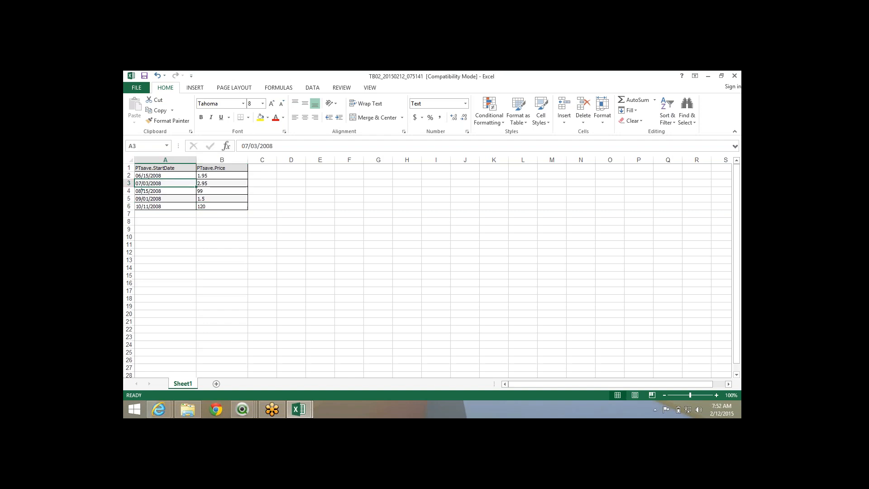
{"action": "left_click", "coordinate": [149, 175]}
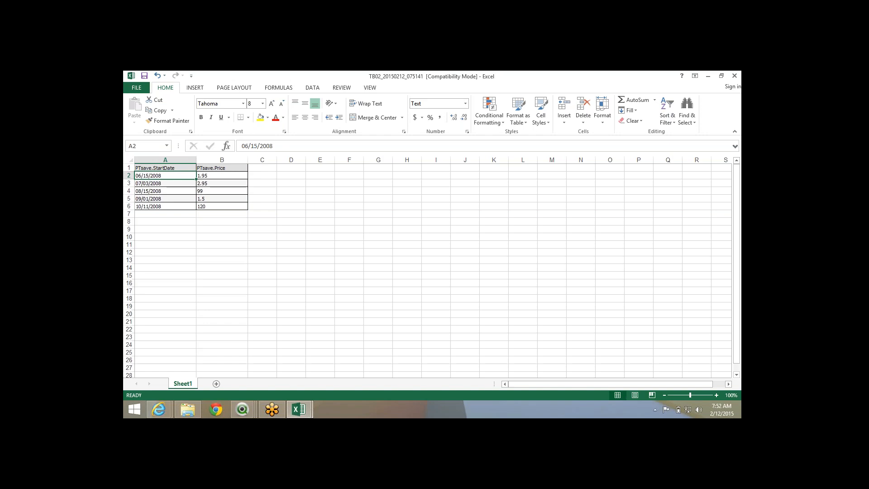
- Return to QlikView and review the available and displayed fields of the PriceTransaction table box
{"action": "key", "text": "alt+Tab"}
{"action": "right_click", "coordinate": [325, 303]}
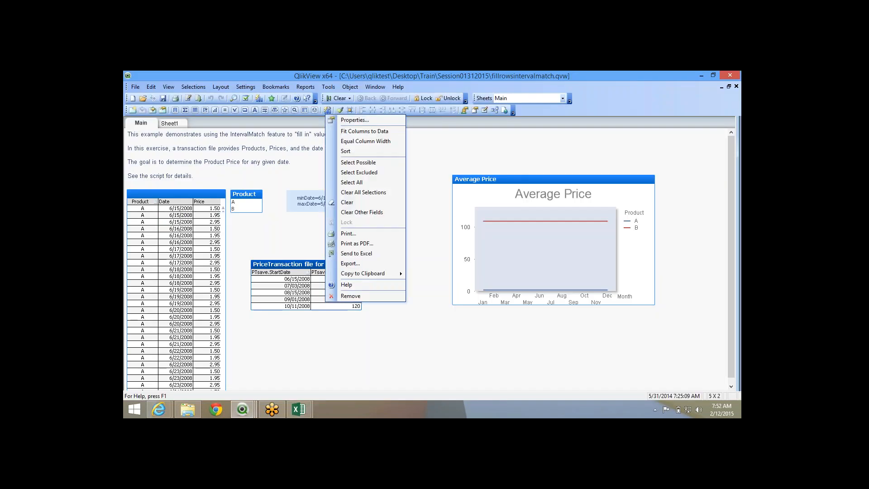
{"action": "left_click", "coordinate": [355, 120]}
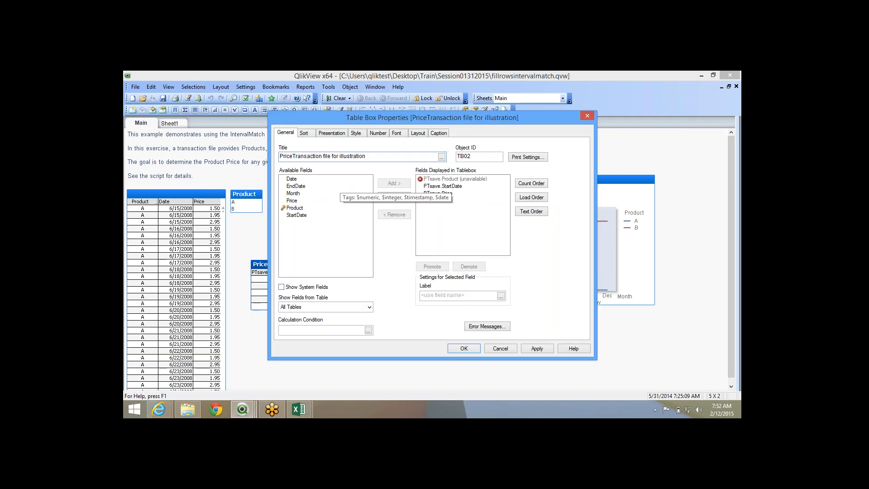
{"action": "left_click", "coordinate": [464, 348]}
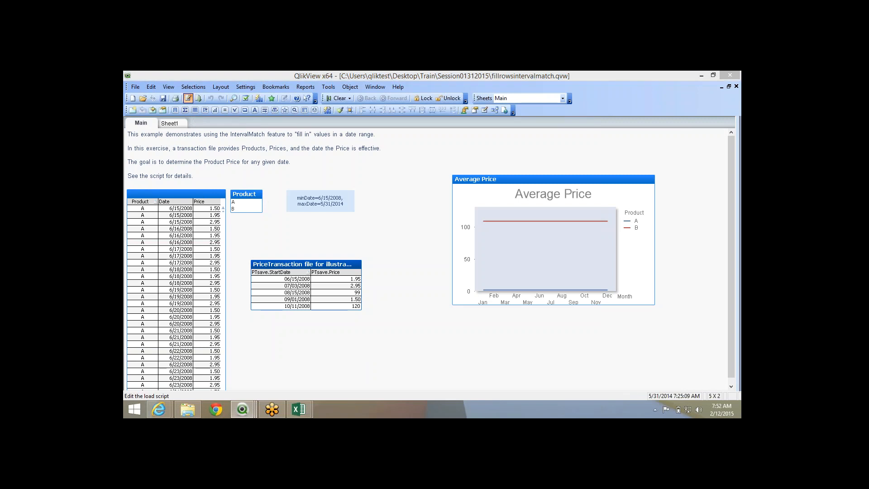
- Review the Fill load script and check in the Internal Table View how the Product field links the tables
{"action": "left_click", "coordinate": [188, 98]}
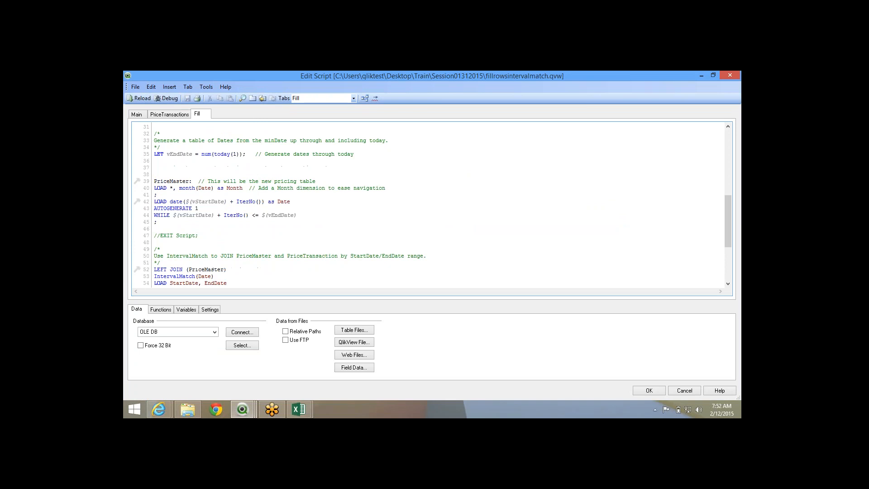
{"action": "scroll", "coordinate": [431, 204], "scroll_direction": "down", "scroll_amount": 3}
{"action": "left_click", "coordinate": [364, 98]}
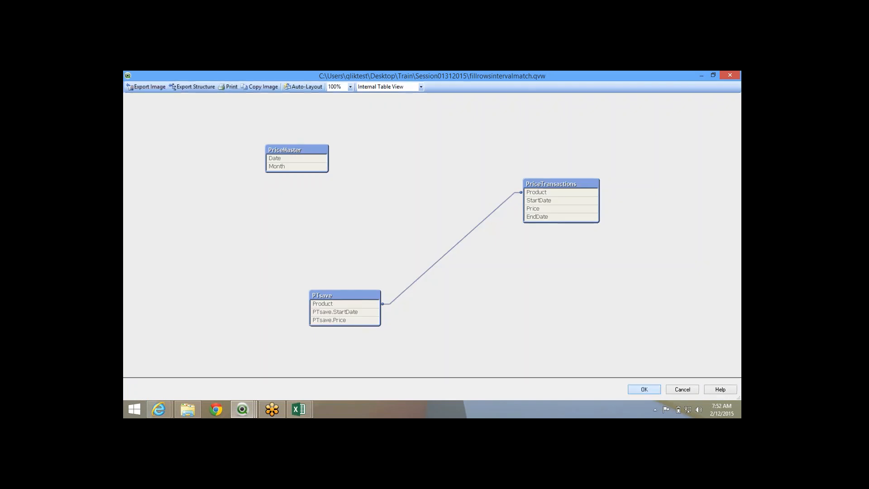
{"action": "key", "text": "Return"}
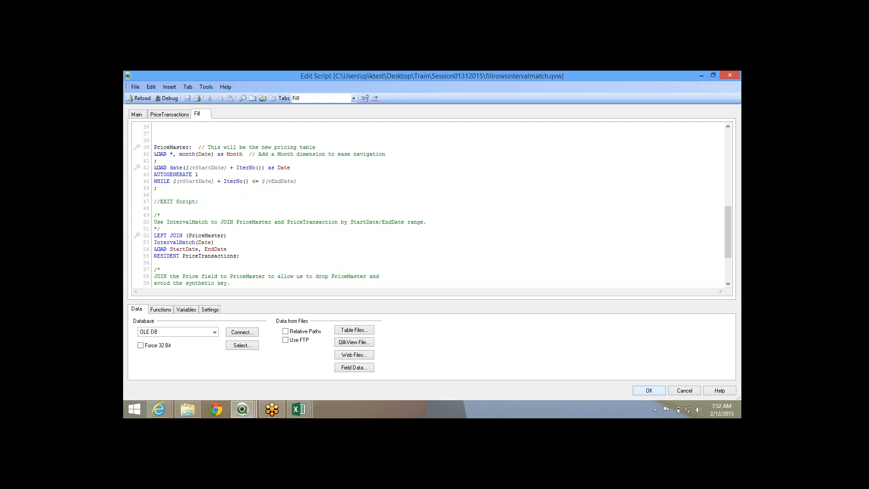
{"action": "key", "text": "Return"}
- Add the Product field to the PriceTransaction table box and promote it to the first column
{"action": "right_click", "coordinate": [332, 291]}
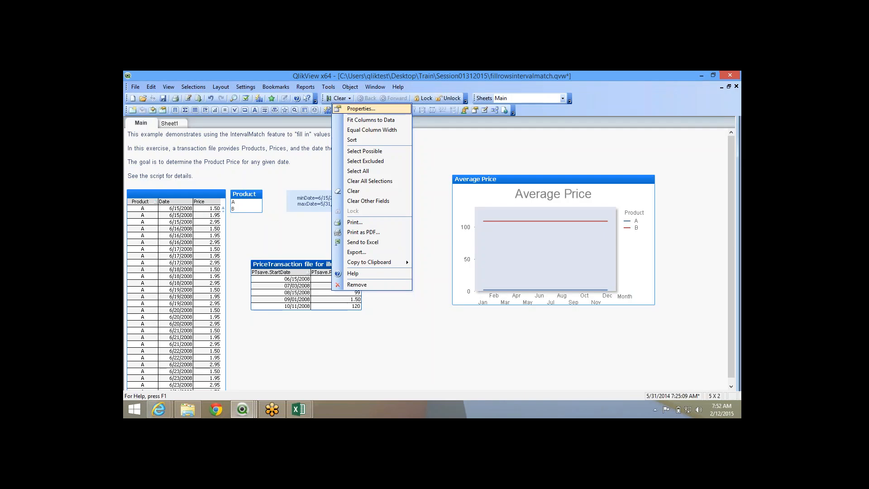
{"action": "key", "text": "Return"}
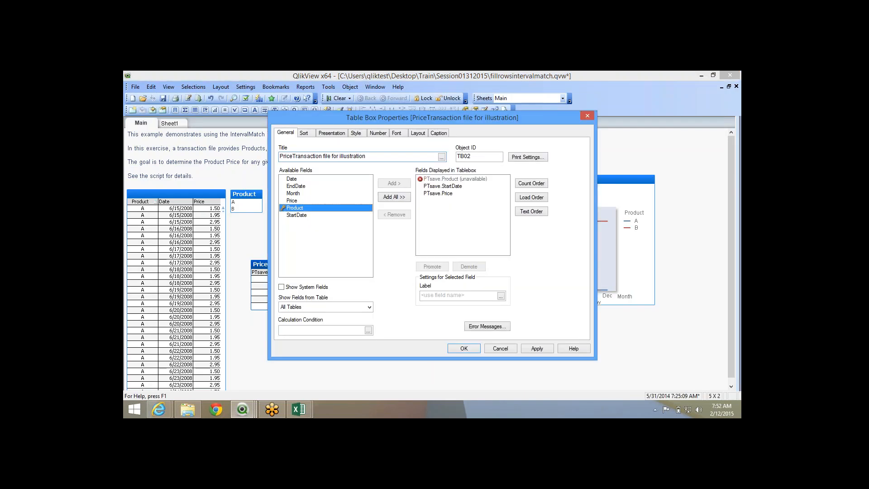
{"action": "left_click", "coordinate": [394, 183]}
{"action": "left_click", "coordinate": [462, 200]}
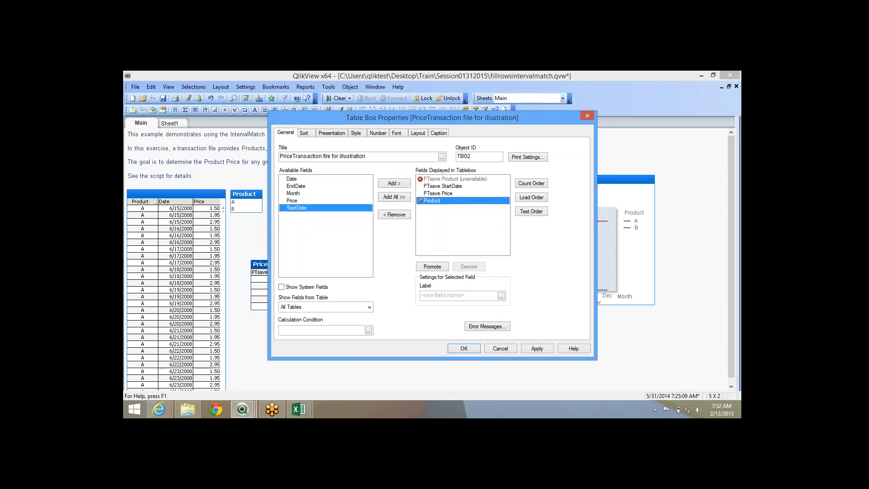
{"action": "left_click", "coordinate": [432, 266]}
{"action": "left_click", "coordinate": [432, 266]}
{"action": "left_click", "coordinate": [432, 266]}
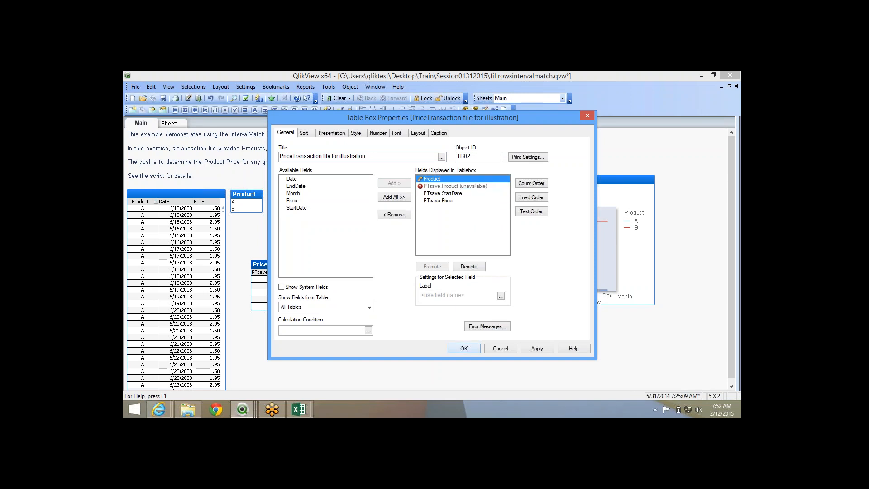
{"action": "key", "text": "Return"}
- Send the PriceTransaction table box with its Product column to Excel
{"action": "key", "text": "shift+F10"}
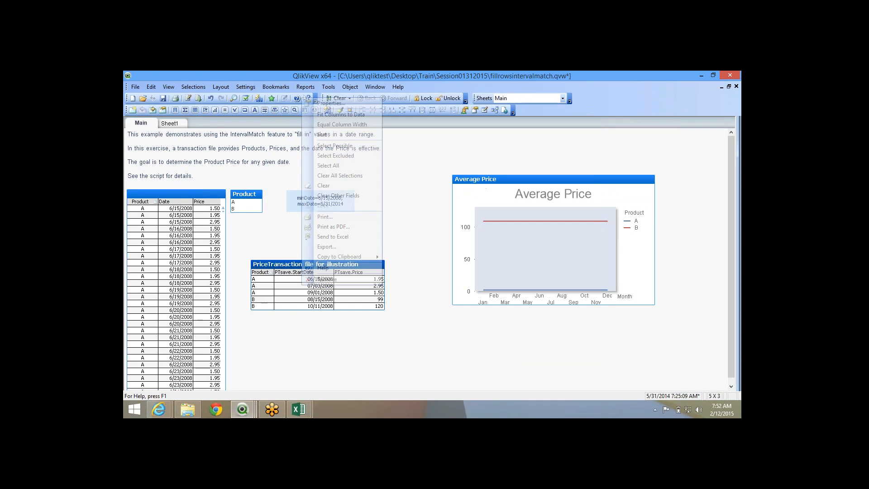
{"action": "key", "text": "Escape"}
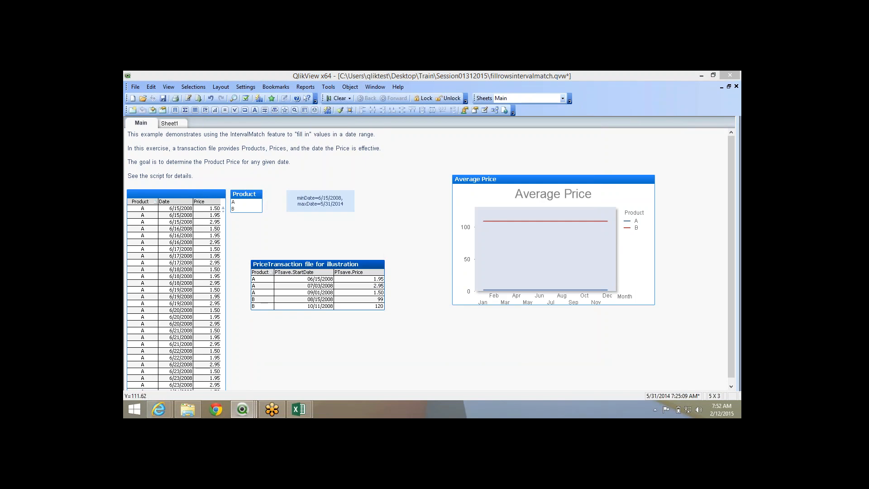
{"action": "key", "text": "shift+F10"}
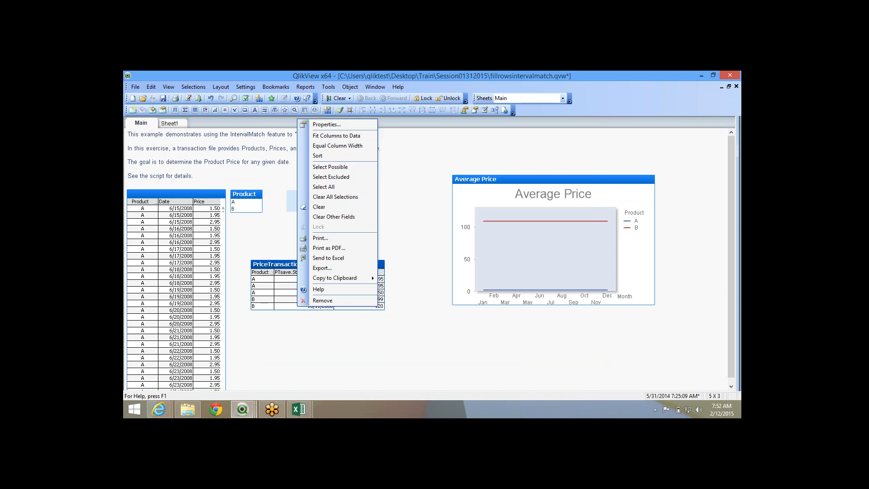
{"action": "key", "text": "Escape"}
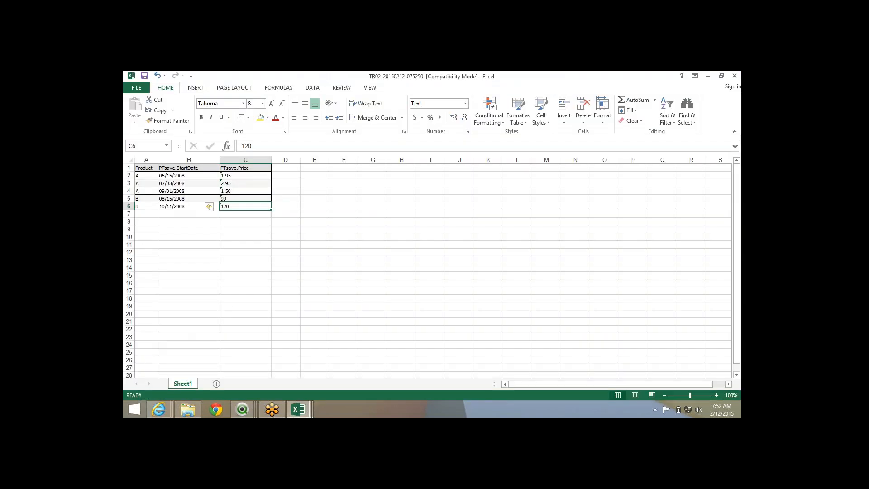
- Convert the text prices in the PTsave.Price column to numbers
{"action": "key", "text": "ctrl+space"}
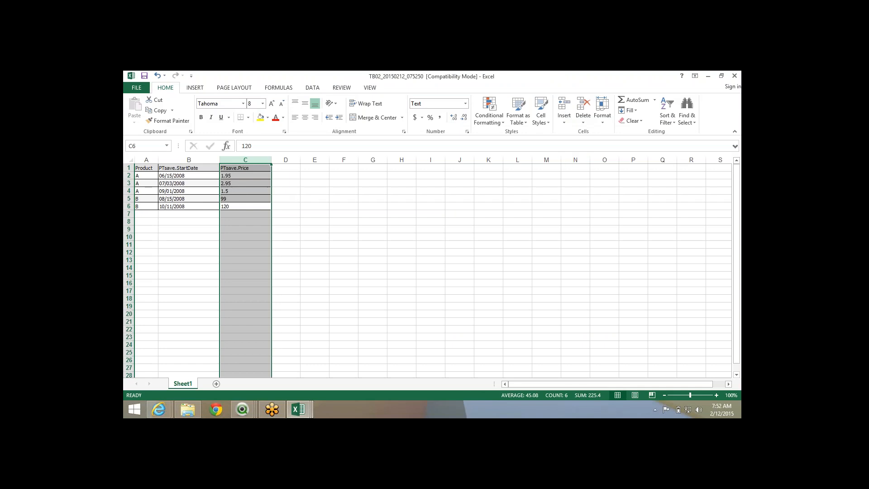
{"action": "left_click", "coordinate": [189, 198]}
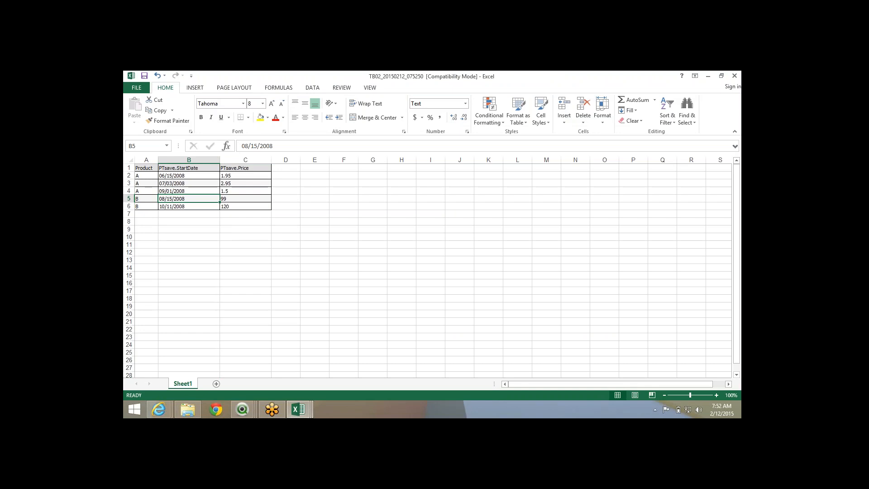
- Examine the start dates and prices of products A and B row by row to see when each price applies
{"action": "left_click_drag", "start_coordinate": [146, 176], "coordinate": [245, 191]}
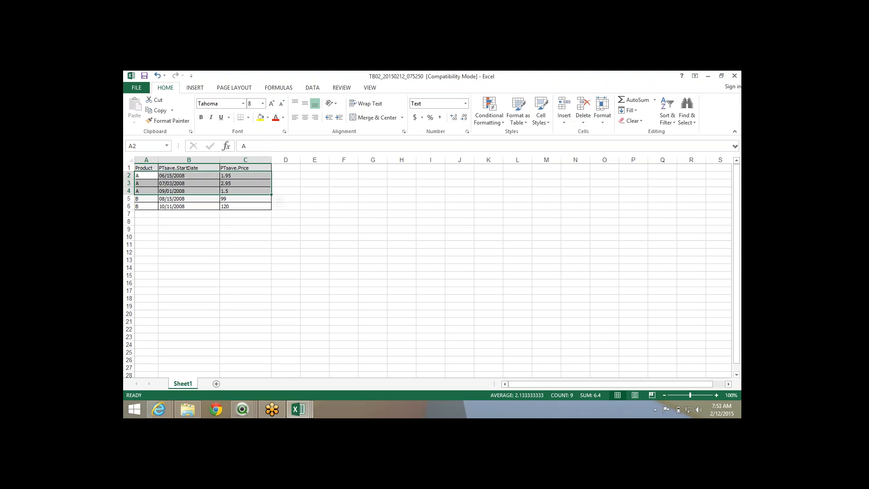
{"action": "left_click", "coordinate": [189, 175]}
{"action": "left_click", "coordinate": [246, 176]}
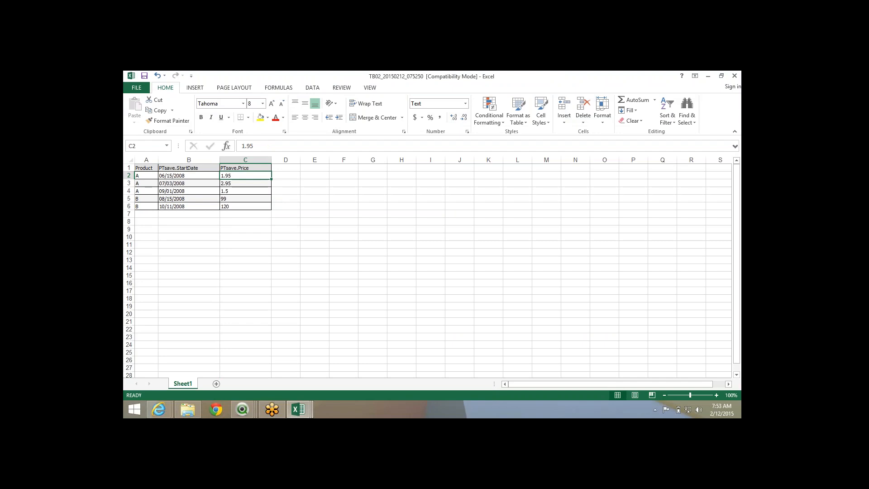
{"action": "left_click", "coordinate": [189, 183]}
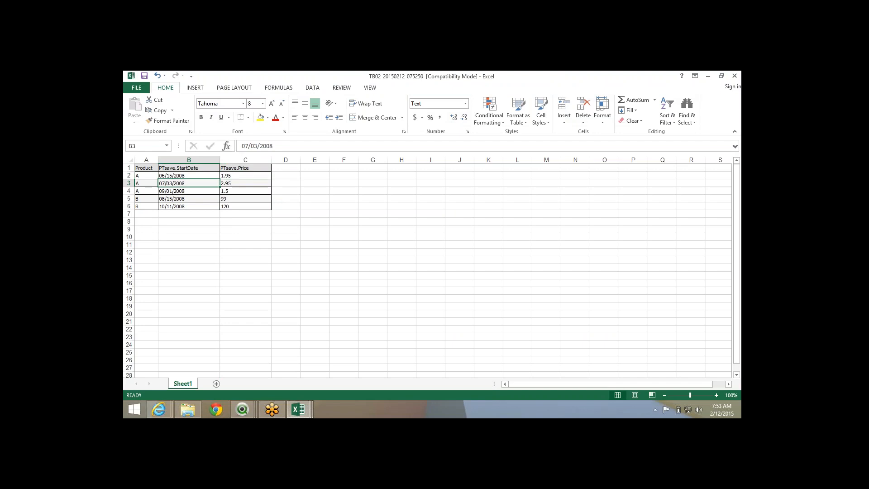
{"action": "left_click", "coordinate": [245, 175]}
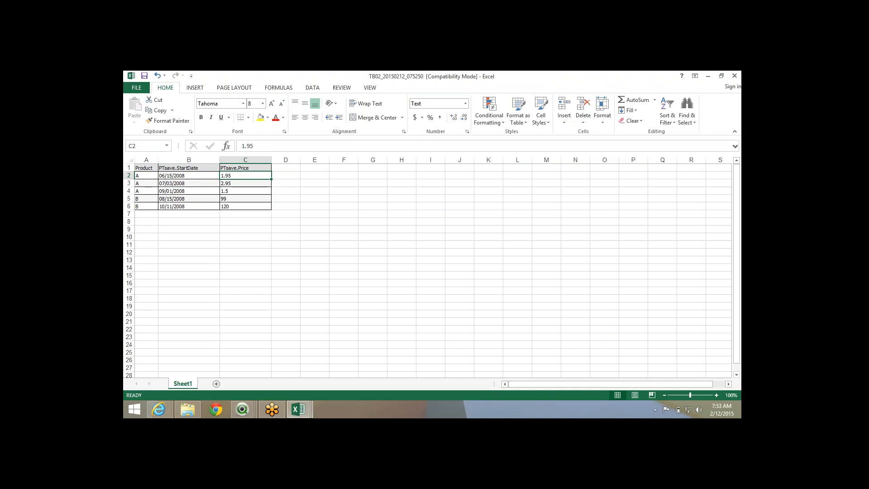
{"action": "left_click", "coordinate": [246, 183]}
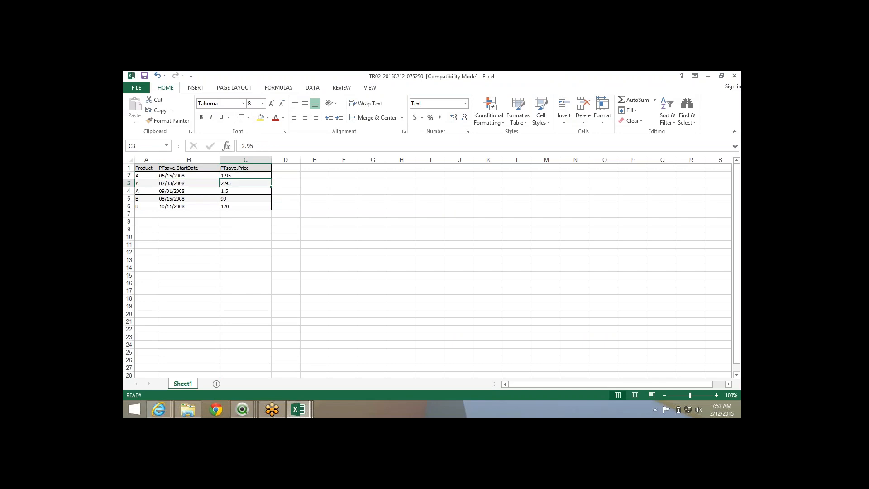
{"action": "left_click", "coordinate": [189, 183]}
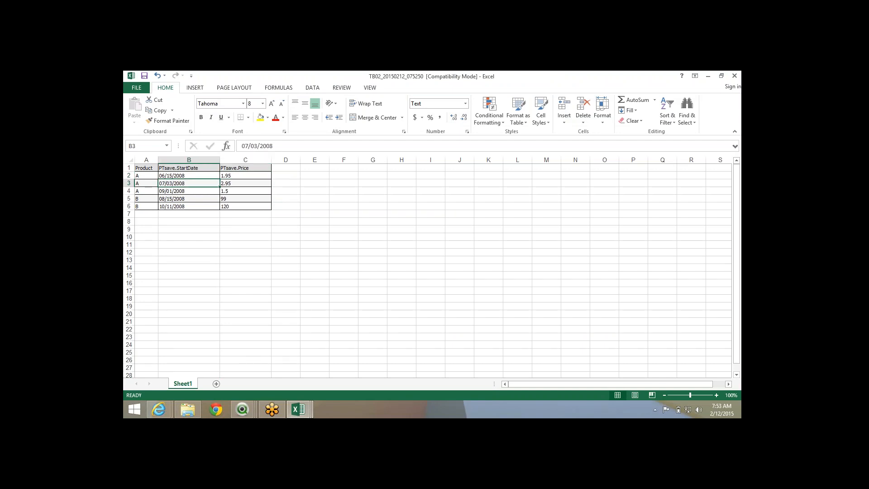
{"action": "left_click", "coordinate": [245, 183]}
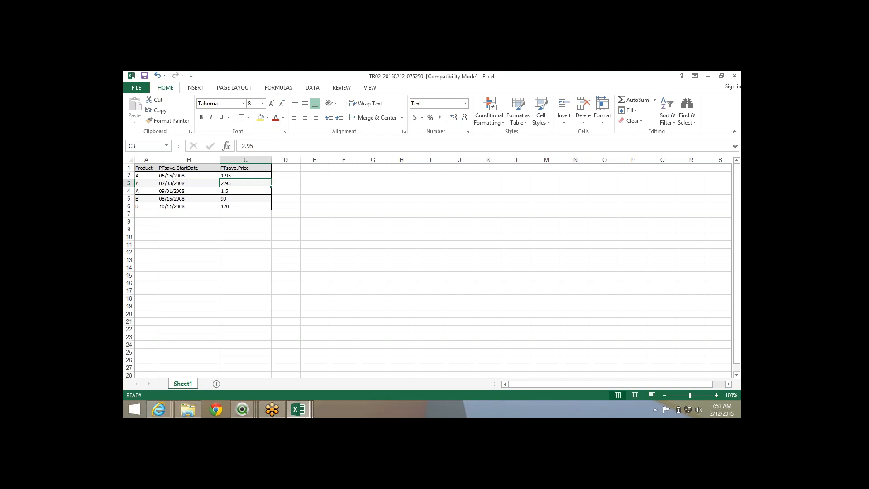
{"action": "left_click", "coordinate": [189, 191]}
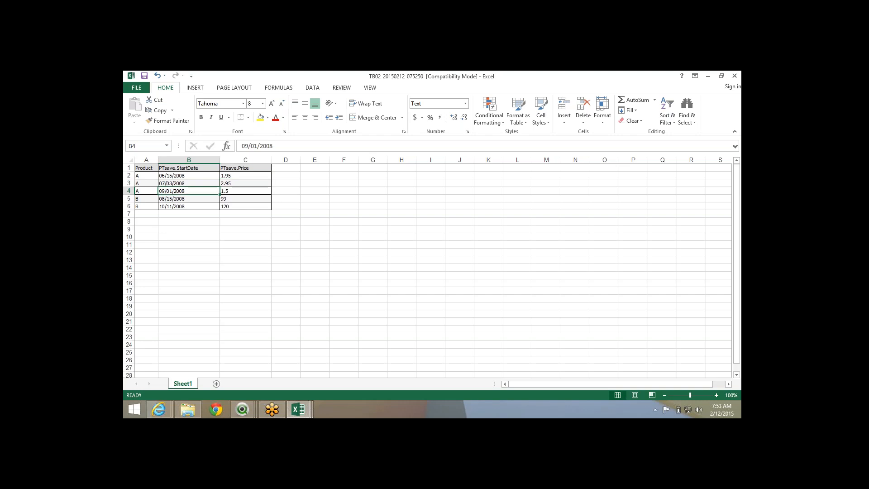
{"action": "left_click", "coordinate": [246, 191]}
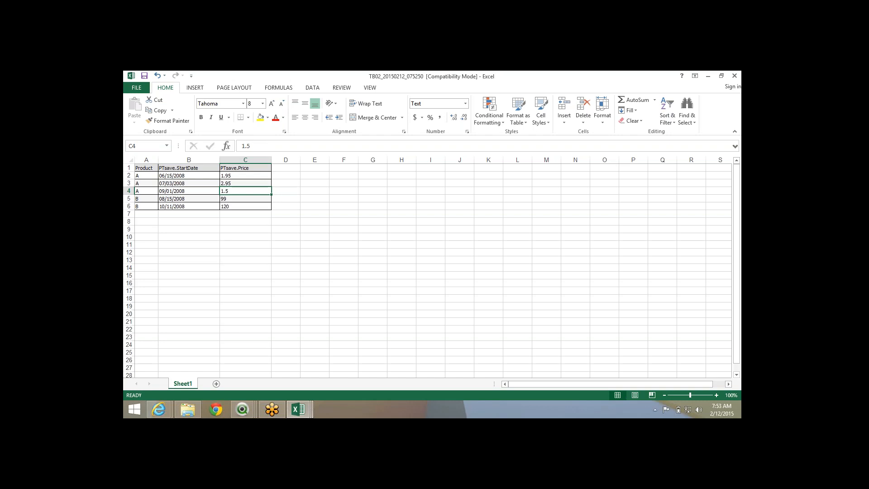
{"action": "left_click", "coordinate": [246, 183]}
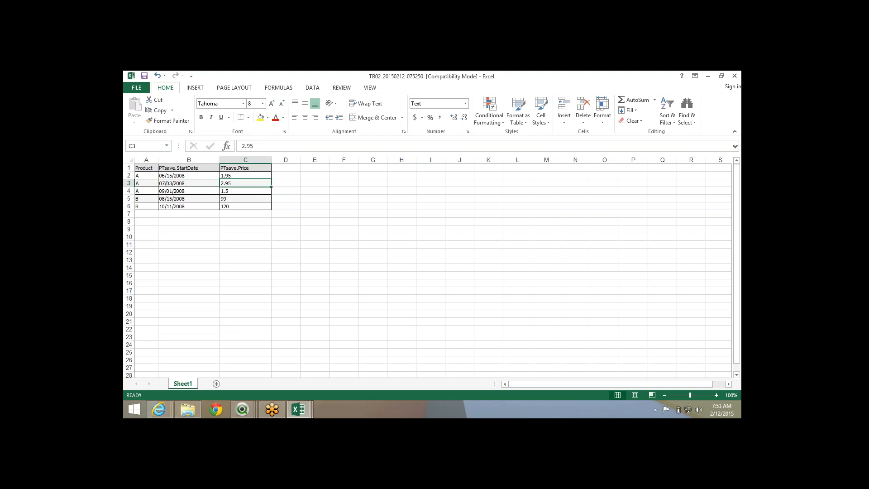
{"action": "left_click", "coordinate": [189, 191]}
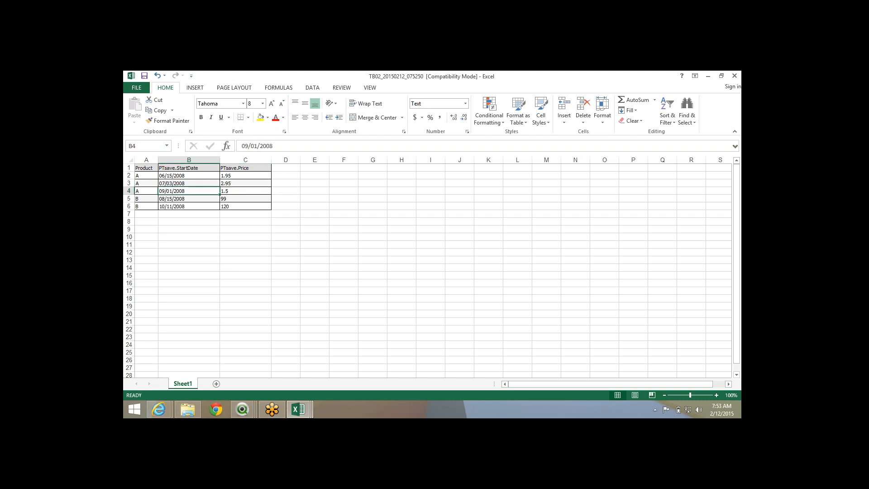
{"action": "left_click", "coordinate": [246, 191]}
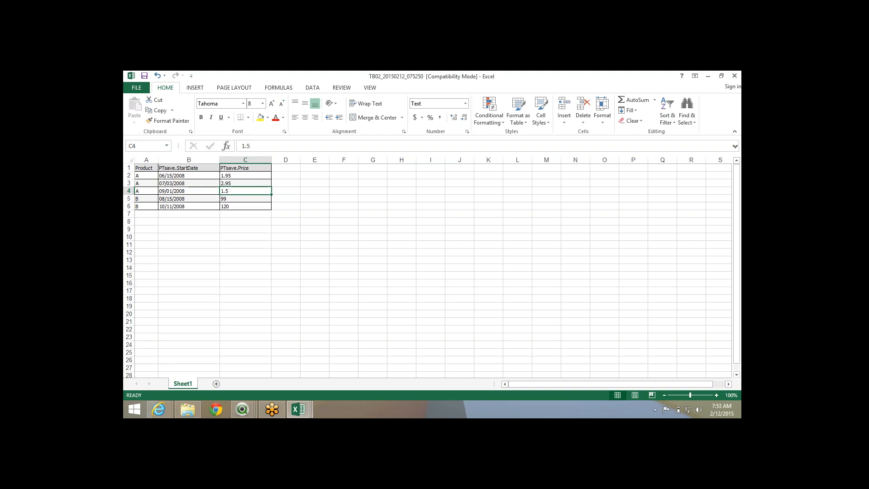
{"action": "left_click_drag", "start_coordinate": [188, 198], "coordinate": [245, 206]}
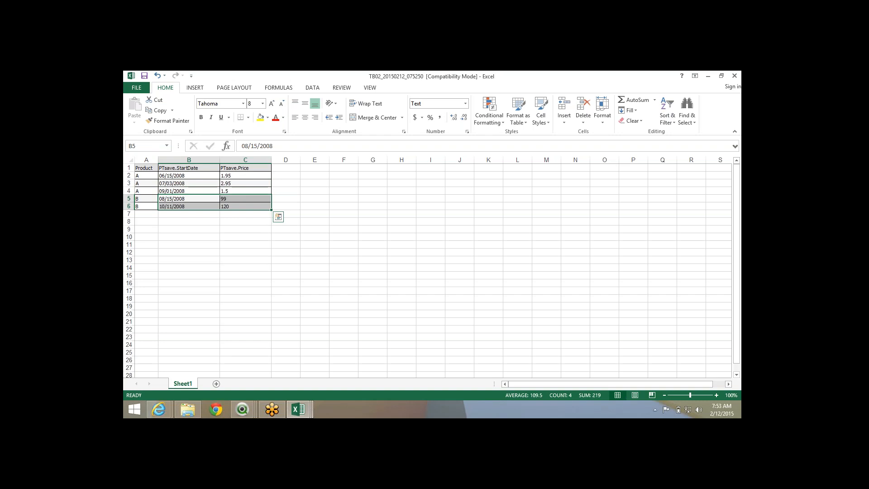
{"action": "left_click", "coordinate": [189, 176]}
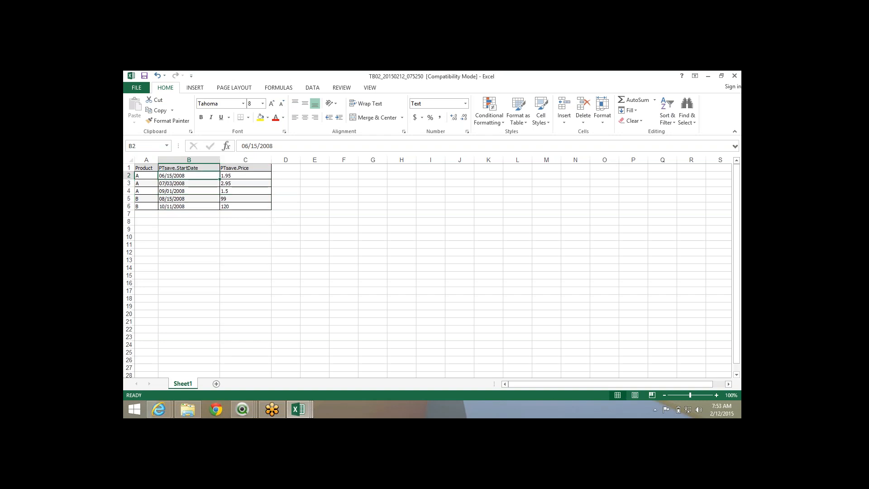
{"action": "left_click", "coordinate": [245, 176]}
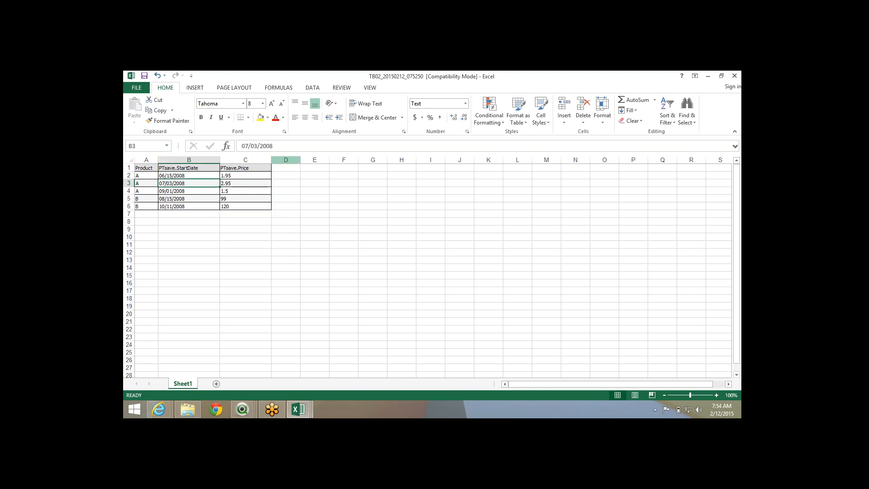
- Compute the end date of product A's first price in D2 with the formula =B3-1
{"action": "left_click", "coordinate": [276, 175]}
{"action": "type", "text": "="}
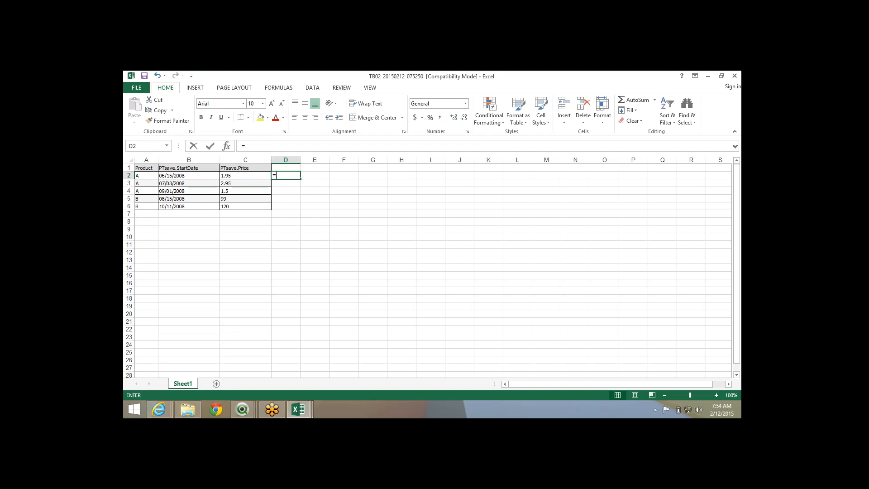
{"action": "left_click", "coordinate": [188, 191]}
{"action": "key", "text": "Up"}
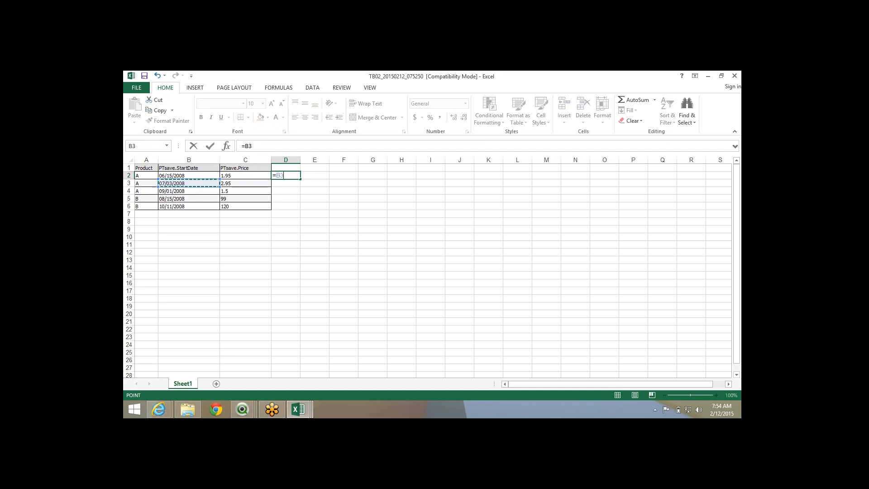
{"action": "type", "text": "-1"}
{"action": "key", "text": "Return"}
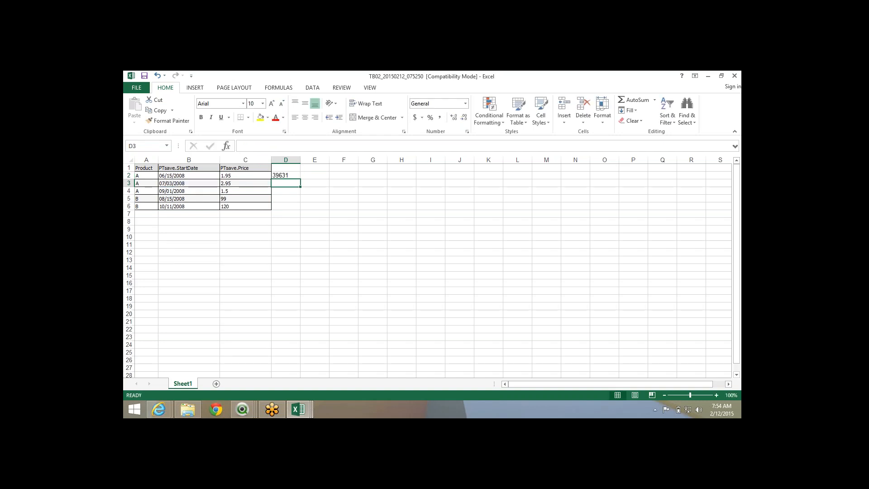
- Copy the formatting of the first start date to D2 and set D2's number format to Date
{"action": "left_click", "coordinate": [188, 175]}
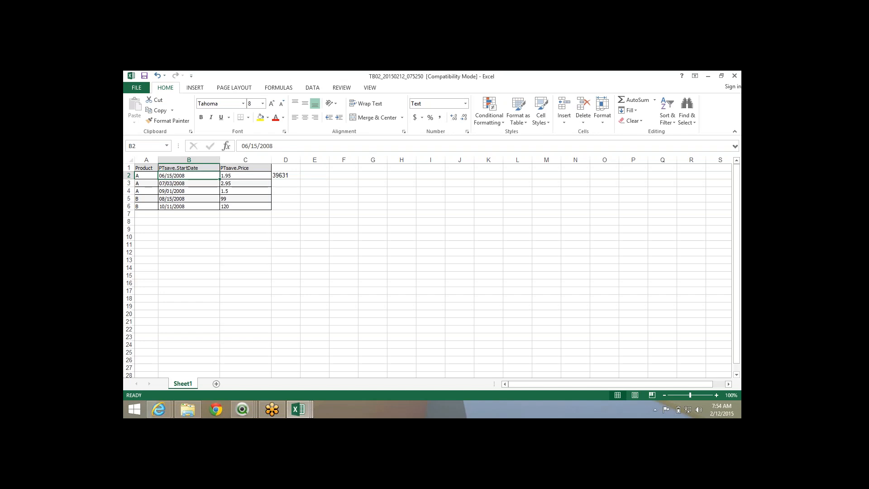
{"action": "left_click", "coordinate": [168, 120]}
{"action": "left_click", "coordinate": [279, 176]}
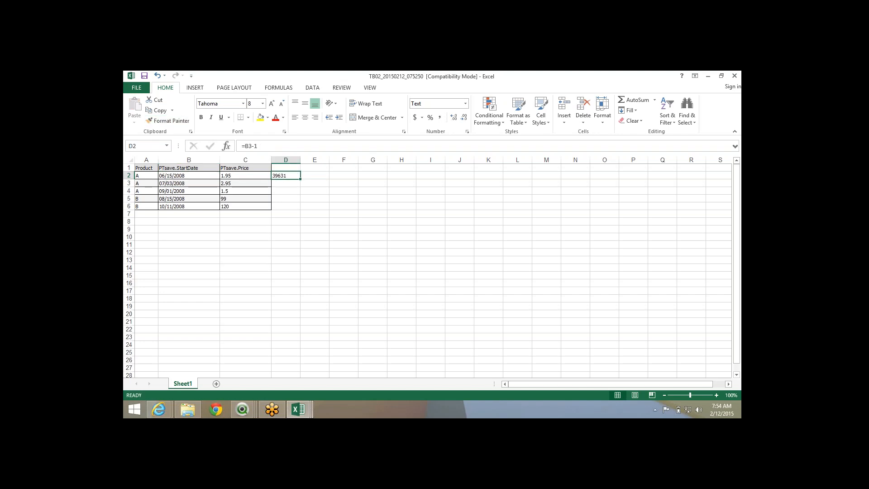
{"action": "right_click", "coordinate": [292, 174]}
{"action": "left_click", "coordinate": [326, 326]}
{"action": "left_click", "coordinate": [249, 254]}
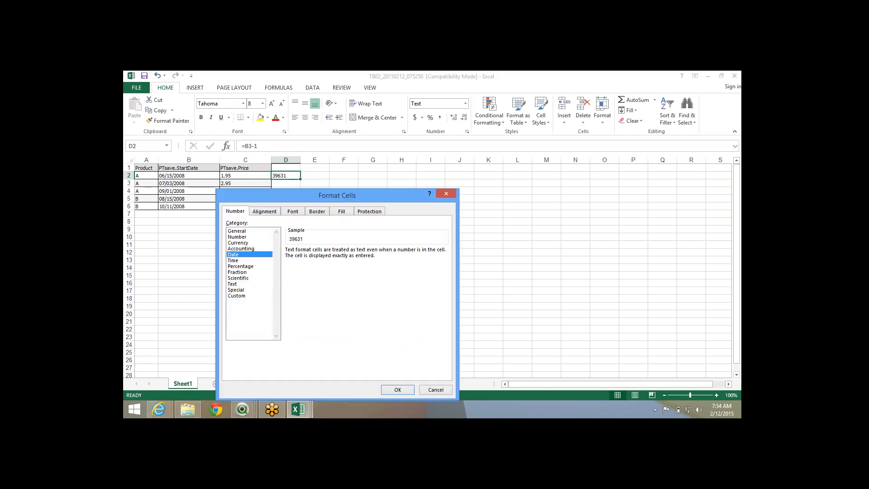
{"action": "left_click", "coordinate": [397, 390]}
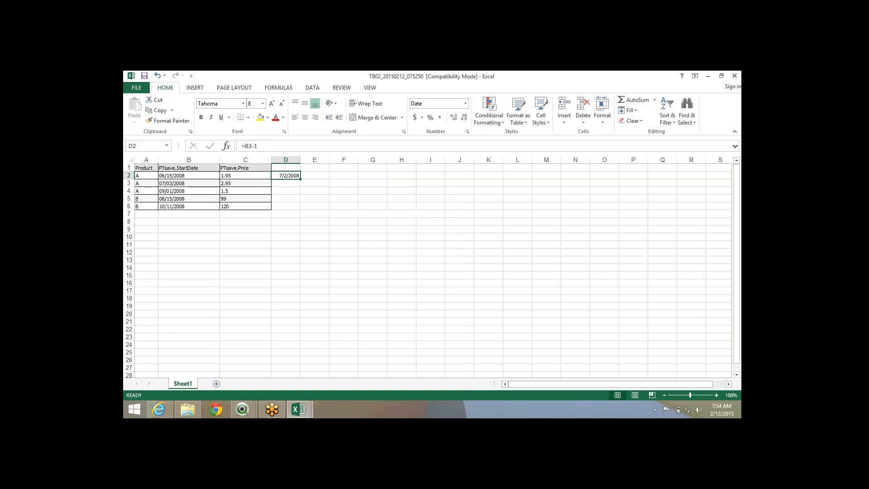
{"action": "left_click", "coordinate": [245, 175]}
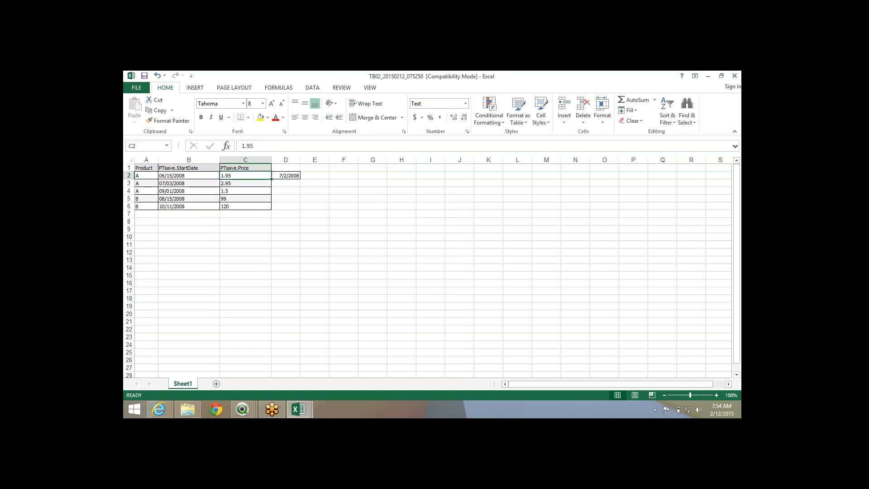
{"action": "left_click", "coordinate": [286, 175]}
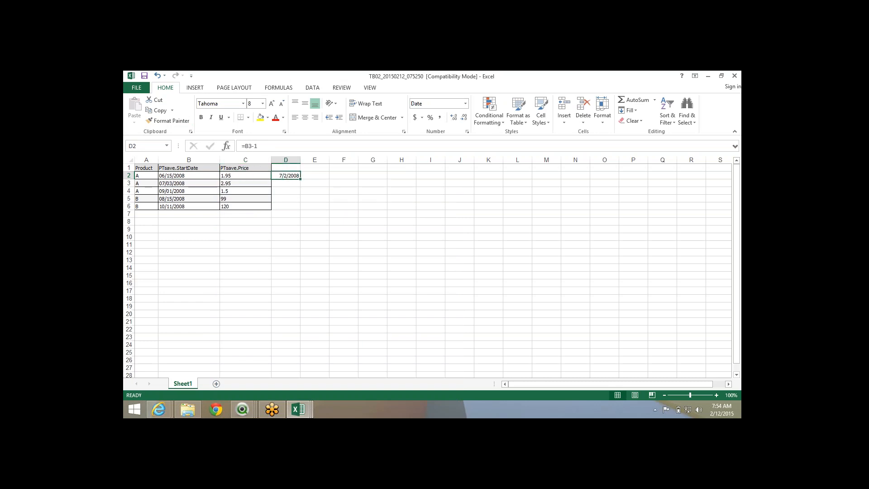
{"action": "key", "text": "F2"}
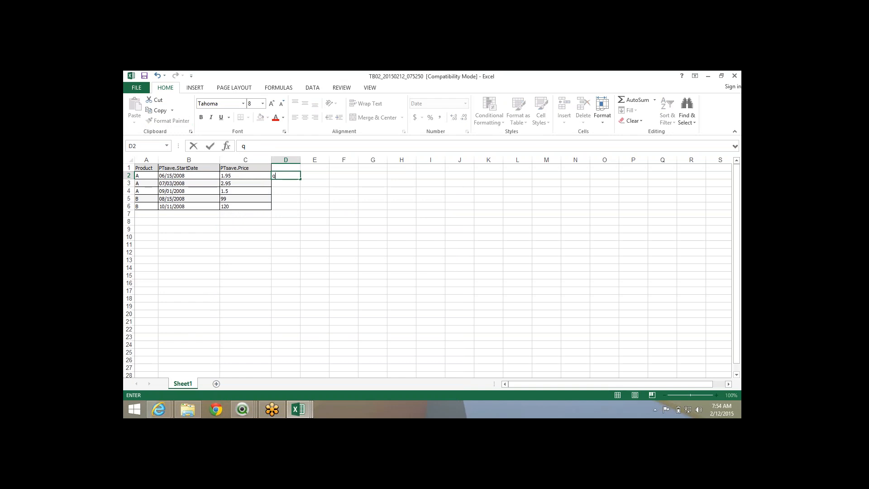
{"action": "key", "text": "Escape"}
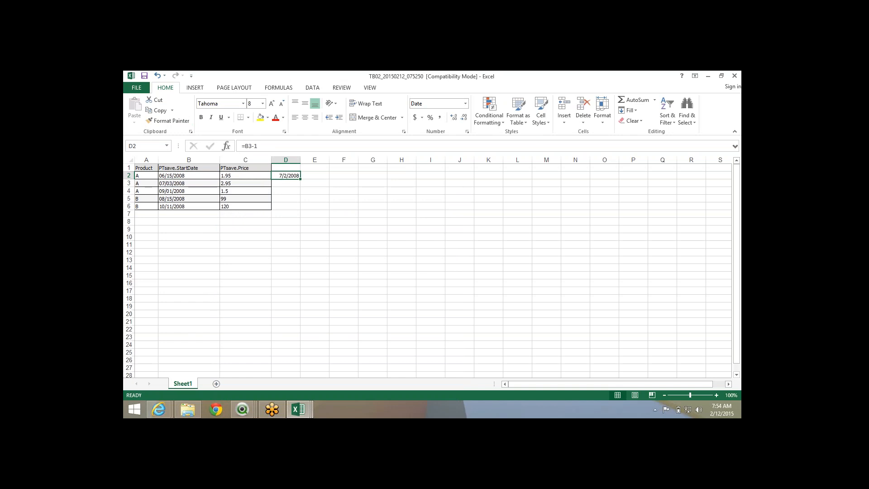
- Enter the values 1, 2 and 3 across cells E16 to G16
{"action": "left_click", "coordinate": [314, 283]}
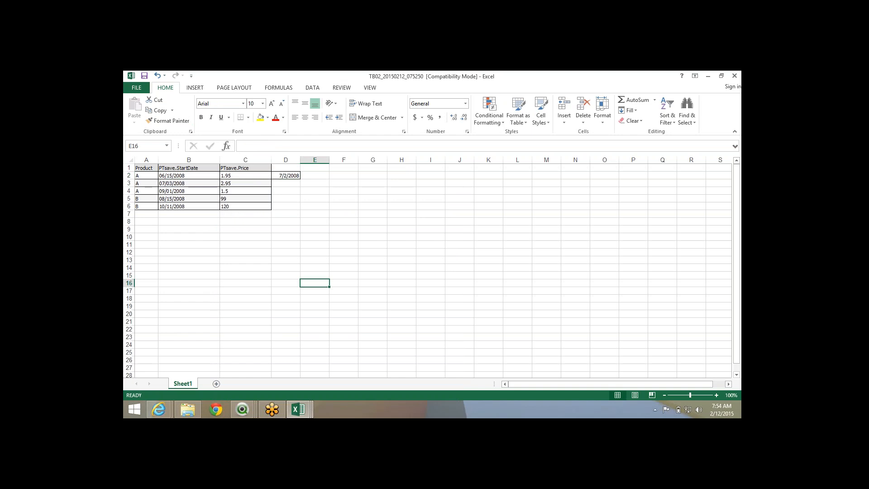
{"action": "type", "text": "1"}
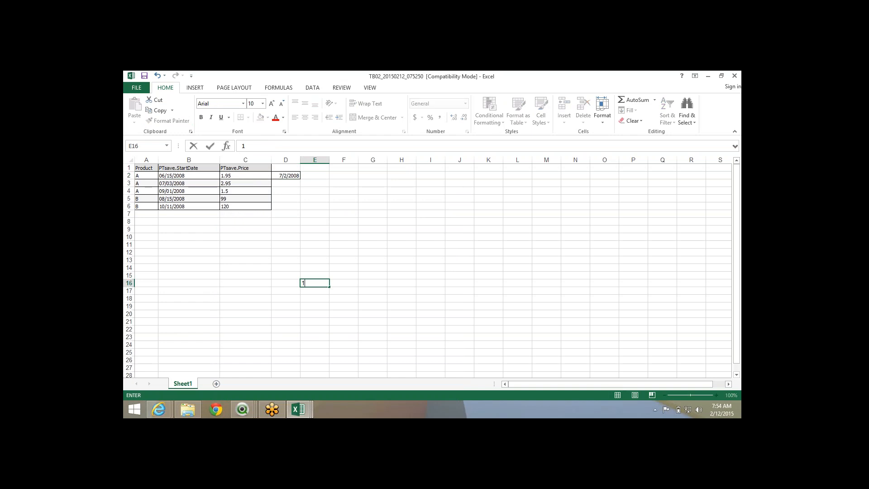
{"action": "key", "text": "Tab"}
{"action": "type", "text": "2"}
{"action": "key", "text": "Tab"}
{"action": "type", "text": "2"}
{"action": "key", "text": "BackSpace"}
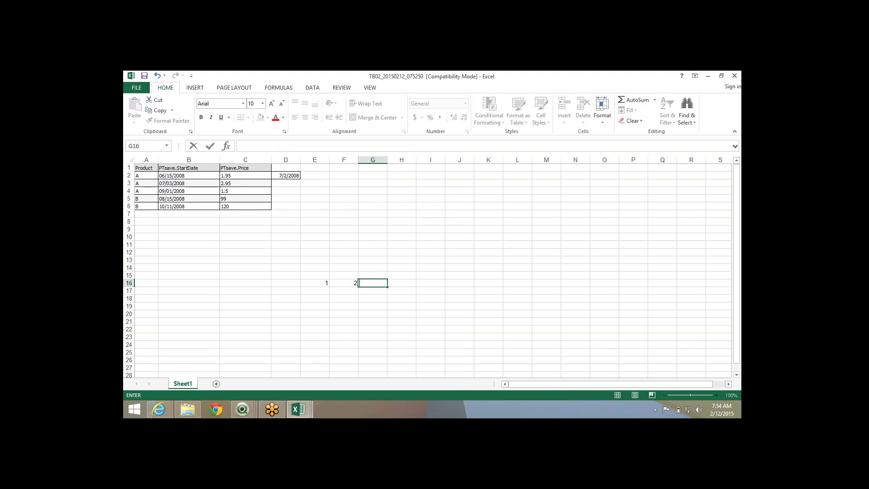
{"action": "type", "text": "3"}
{"action": "key", "text": "Return"}
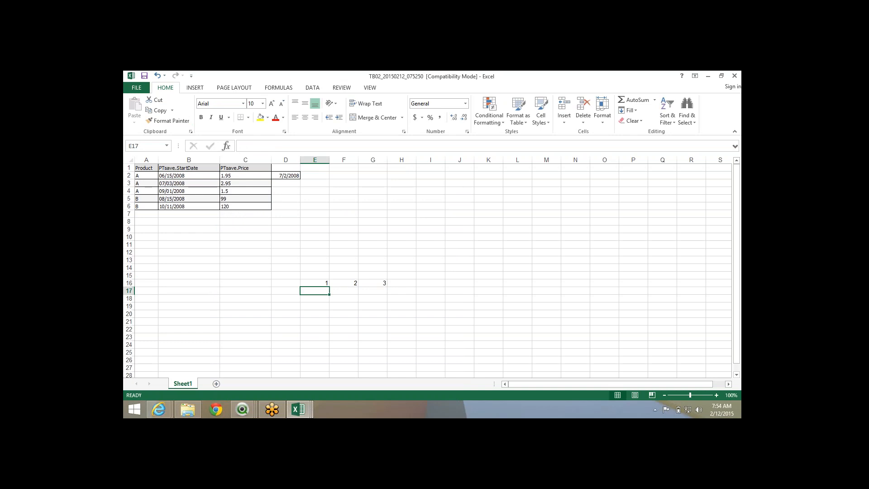
- Enter the labels Daily in I10 and Monthly in I11
{"action": "left_click", "coordinate": [431, 237]}
{"action": "type", "text": "Daily"}
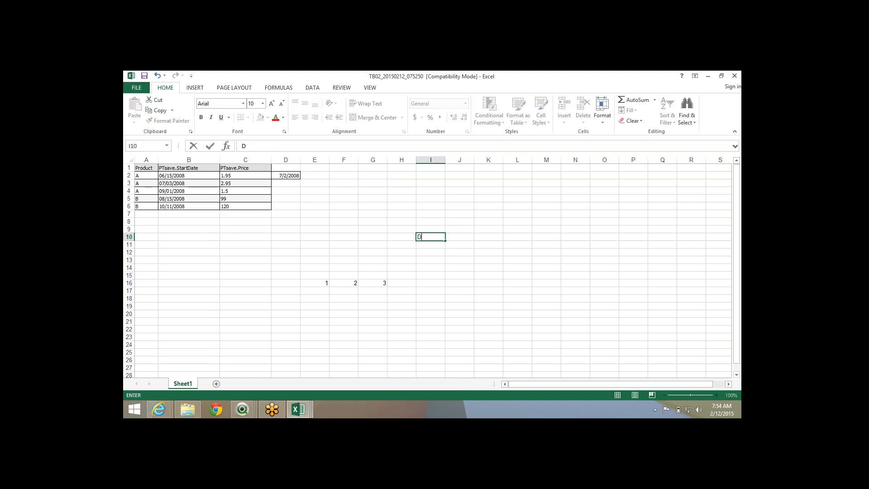
{"action": "key", "text": "Return"}
{"action": "type", "text": "mo"}
{"action": "key", "text": "BackSpace"}
{"action": "key", "text": "BackSpace"}
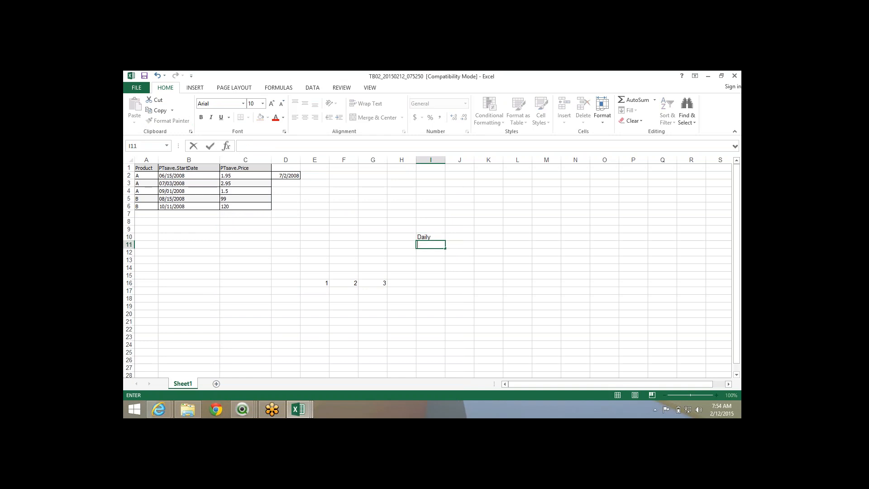
{"action": "type", "text": "Monthly"}
{"action": "key", "text": "Return"}
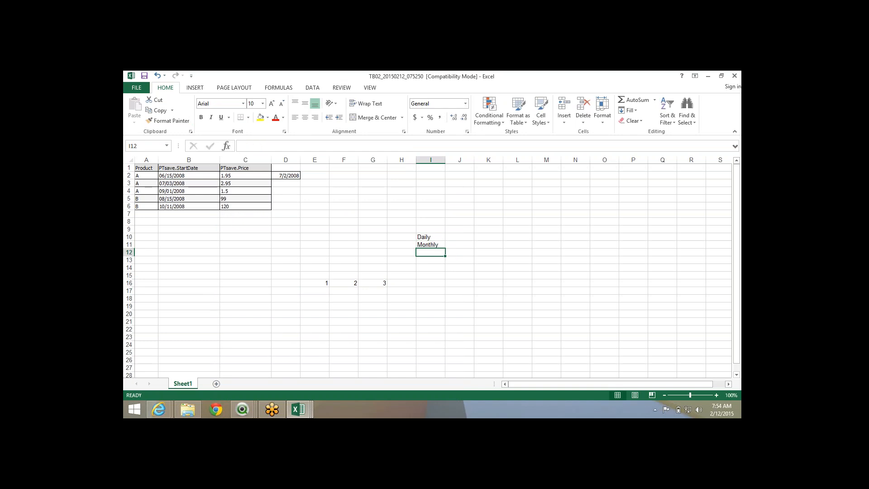
- Enter the label Year in I12 below Monthly and the heading Order in M6
{"action": "type", "text": "Year"}
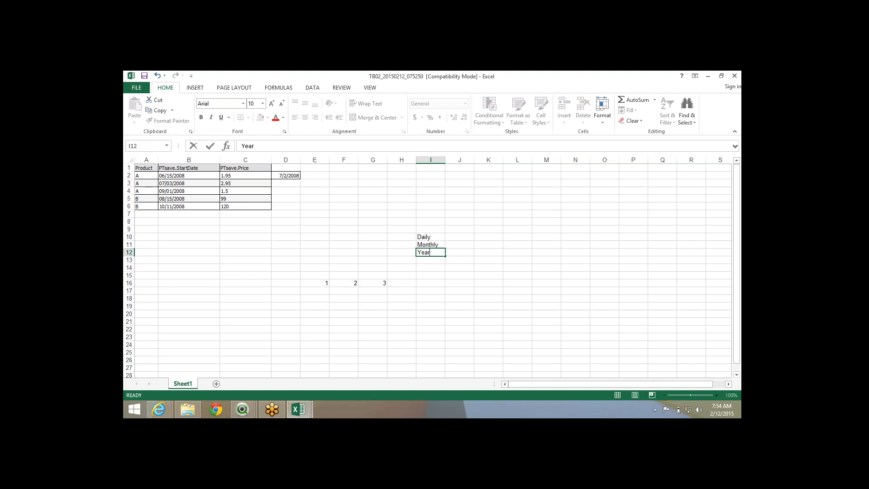
{"action": "key", "text": "Return"}
{"action": "left_click_drag", "start_coordinate": [430, 237], "coordinate": [431, 252]}
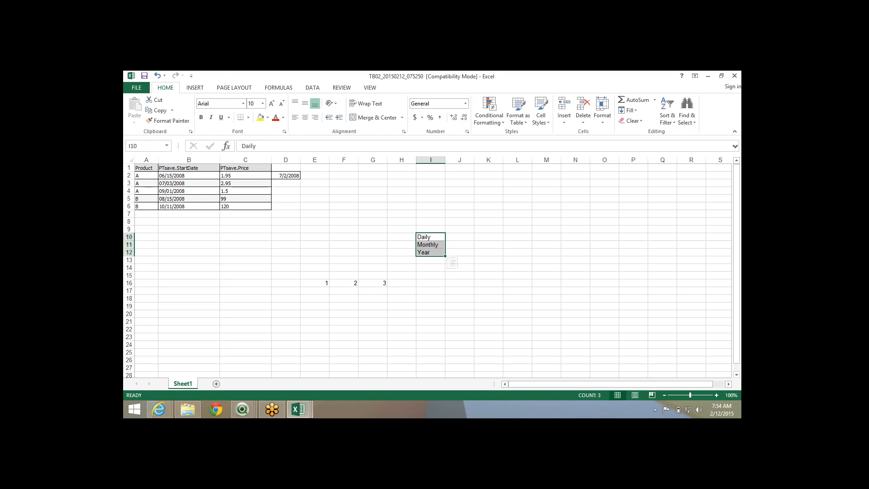
{"action": "left_click", "coordinate": [547, 206]}
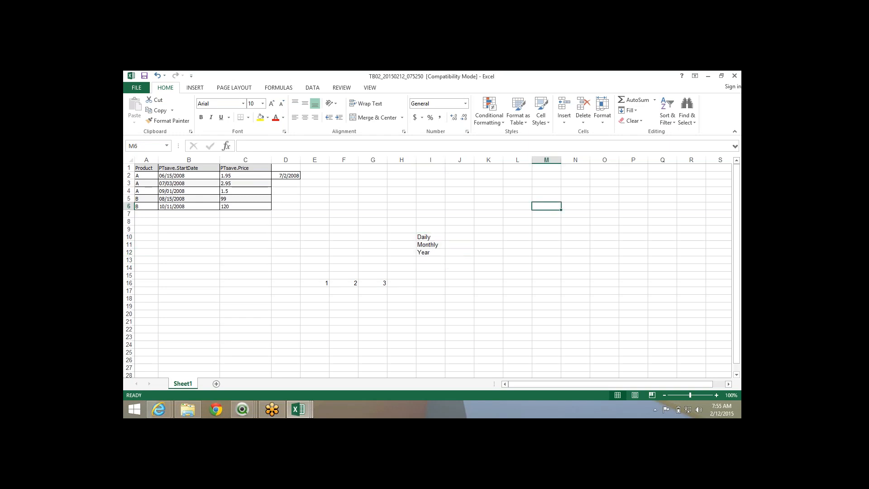
{"action": "type", "text": "Order"}
{"action": "key", "text": "Return"}
{"action": "left_click", "coordinate": [546, 221]}
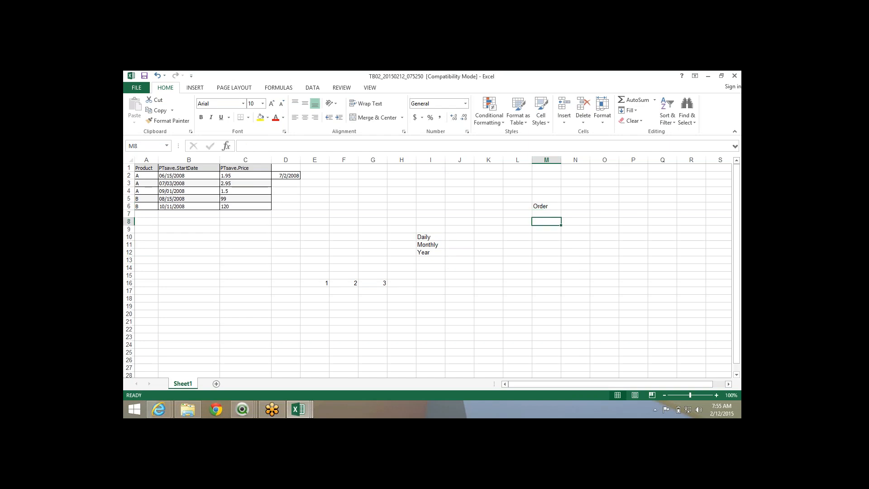
- Copy the five start dates in B2:B6 to the cells starting at L8
{"action": "left_click_drag", "start_coordinate": [189, 175], "coordinate": [189, 206]}
{"action": "key", "text": "ctrl+c"}
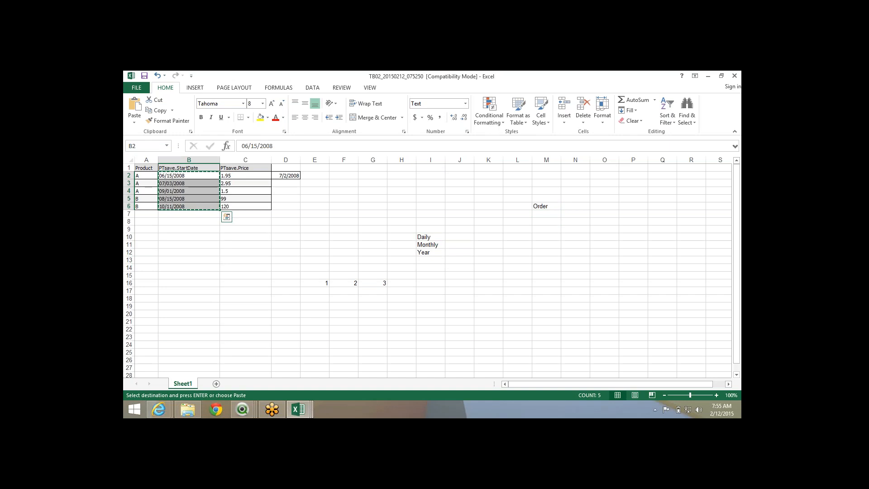
{"action": "left_click", "coordinate": [517, 222]}
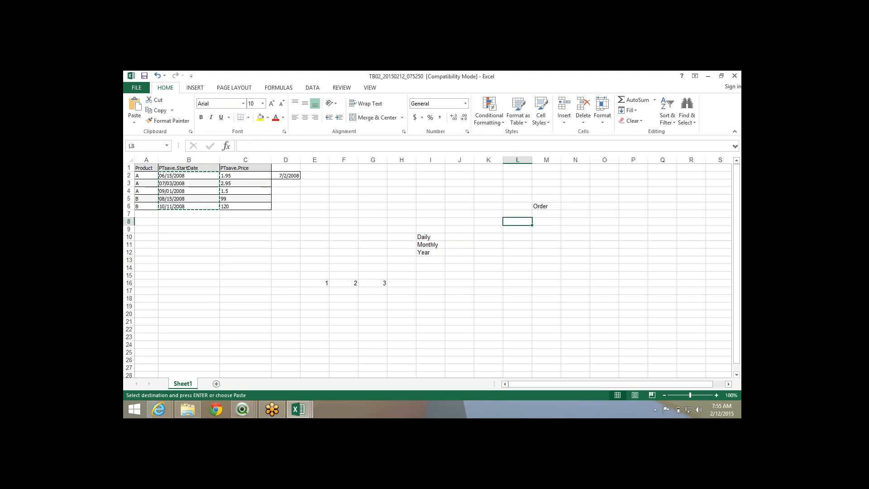
{"action": "key", "text": "ctrl+v"}
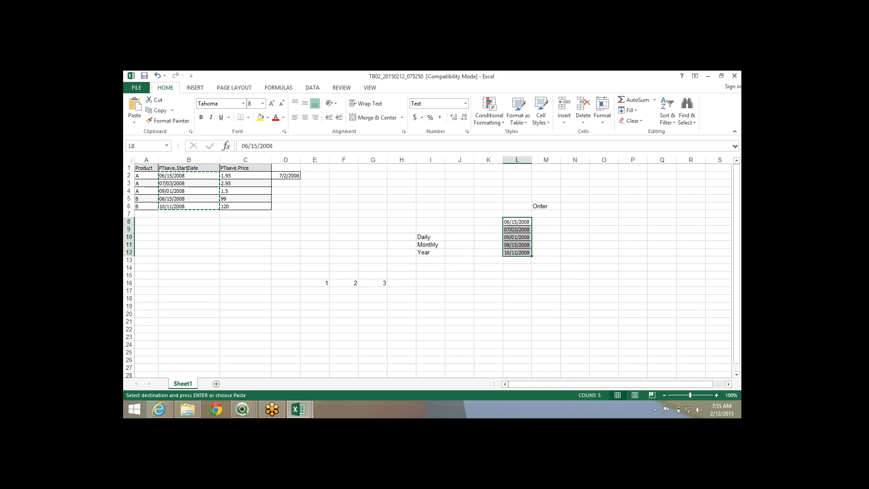
{"action": "key", "text": "Escape"}
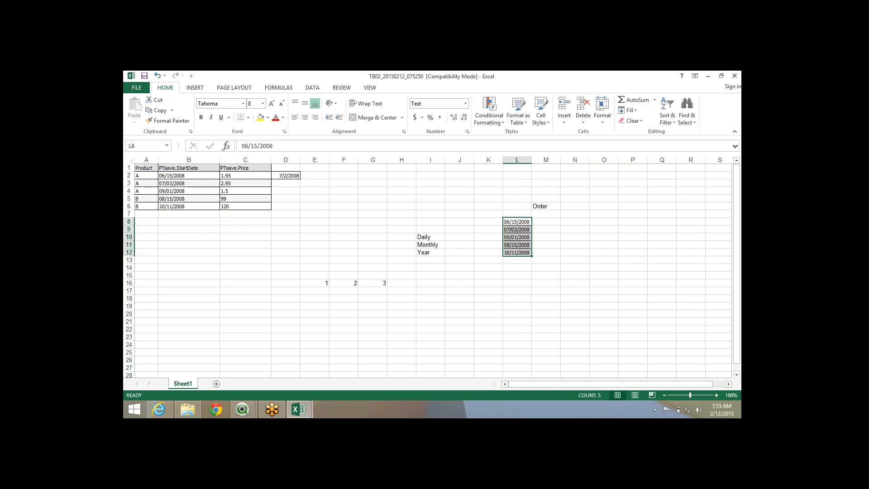
- Enter the order quantity 100 in M10 beside the 09/01/2008 date
{"action": "left_click_drag", "start_coordinate": [517, 237], "coordinate": [546, 237]}
{"action": "left_click", "coordinate": [546, 236]}
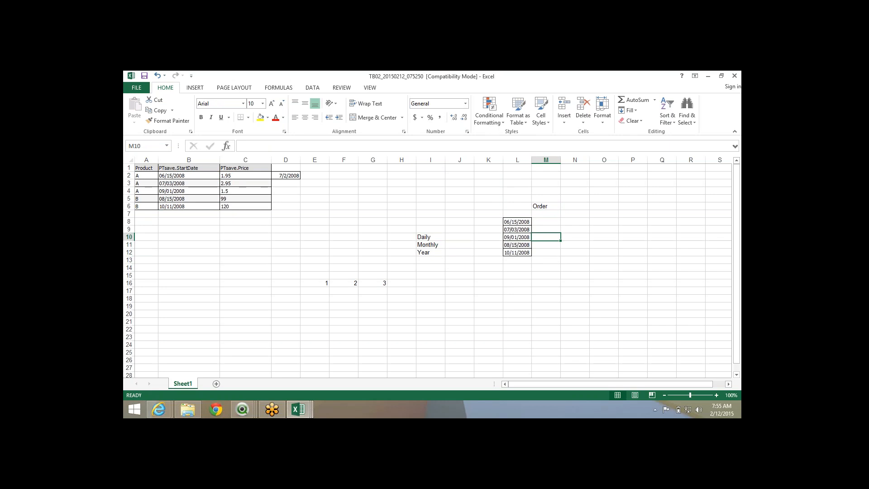
{"action": "type", "text": "100"}
{"action": "key", "text": "Return"}
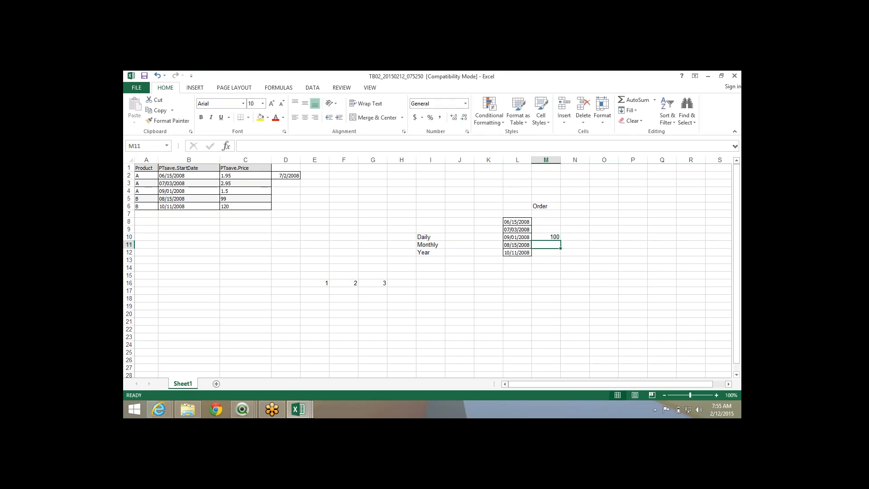
{"action": "left_click", "coordinate": [517, 236]}
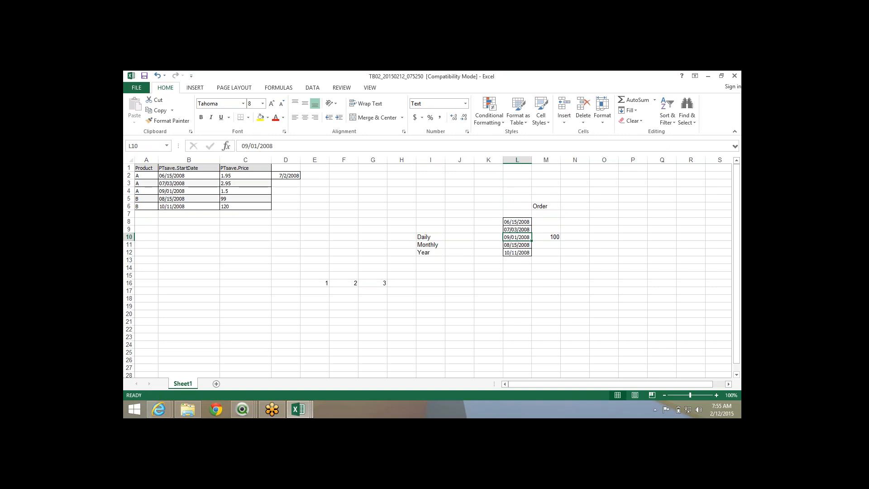
{"action": "mouse_move", "coordinate": [546, 230]}
{"action": "left_mouse_down"}
{"action": "mouse_move", "coordinate": [546, 214]}
{"action": "mouse_move", "coordinate": [517, 237]}
{"action": "mouse_move", "coordinate": [517, 207]}
{"action": "mouse_move", "coordinate": [546, 207]}
{"action": "mouse_move", "coordinate": [546, 222]}
{"action": "left_mouse_up"}
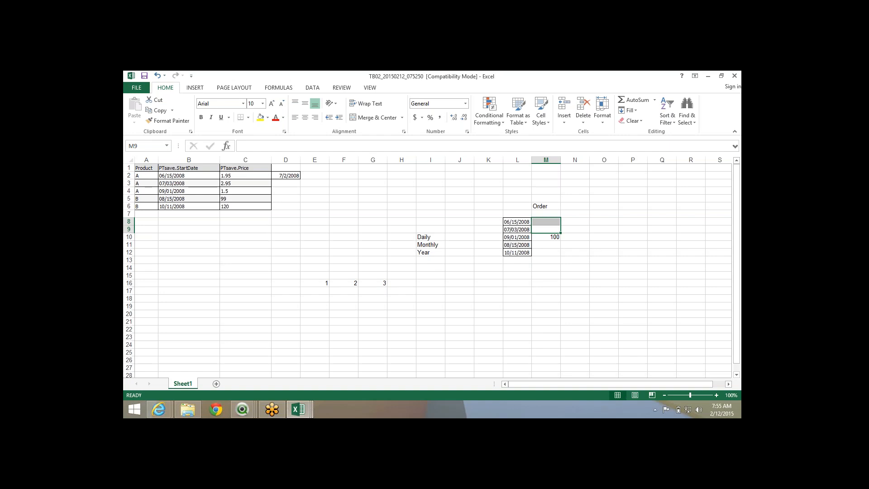
- Copy the last three dates with the order quantity, L10:M12, to the cells starting at L15
{"action": "left_click_drag", "start_coordinate": [518, 237], "coordinate": [546, 253]}
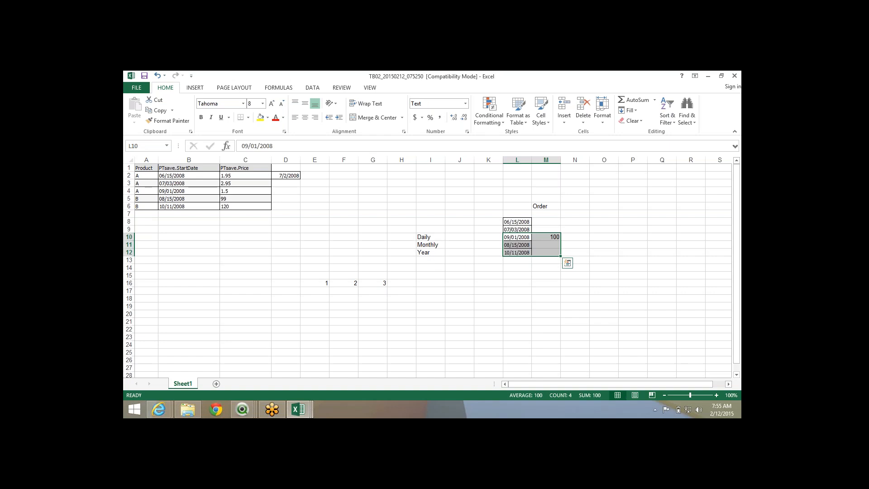
{"action": "key", "text": "ctrl+c"}
{"action": "left_click", "coordinate": [518, 245]}
{"action": "key", "text": "Down"}
{"action": "key", "text": "Down"}
{"action": "key", "text": "Down"}
{"action": "key", "text": "Down"}
{"action": "key", "text": "ctrl+v"}
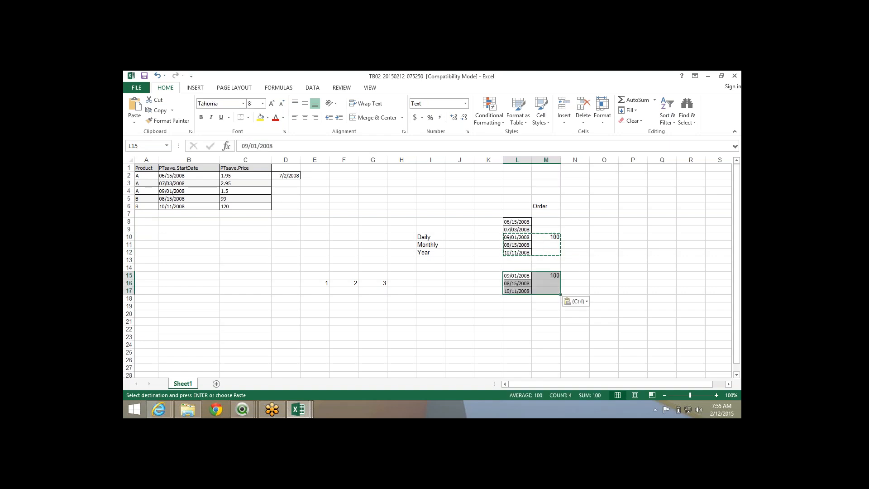
- Clear the contents of L10:M14 to leave a gap between the 07/03/2008 and 09/01/2008 dates
{"action": "key", "text": "Up"}
{"action": "key", "text": "shift+Up"}
{"action": "key", "text": "shift+Up"}
{"action": "key", "text": "shift+Up"}
{"action": "key", "text": "shift+Up"}
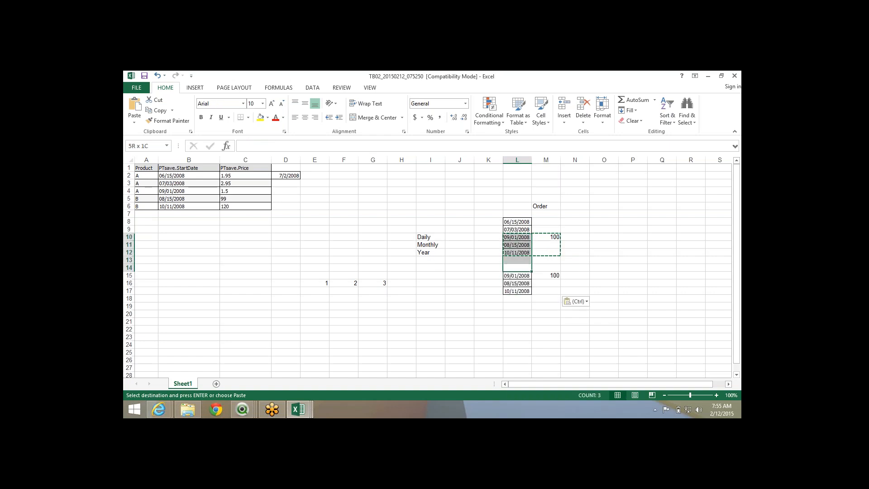
{"action": "key", "text": "shift+Right"}
{"action": "key", "text": "Delete"}
{"action": "key", "text": "Up"}
{"action": "key", "text": "Down"}
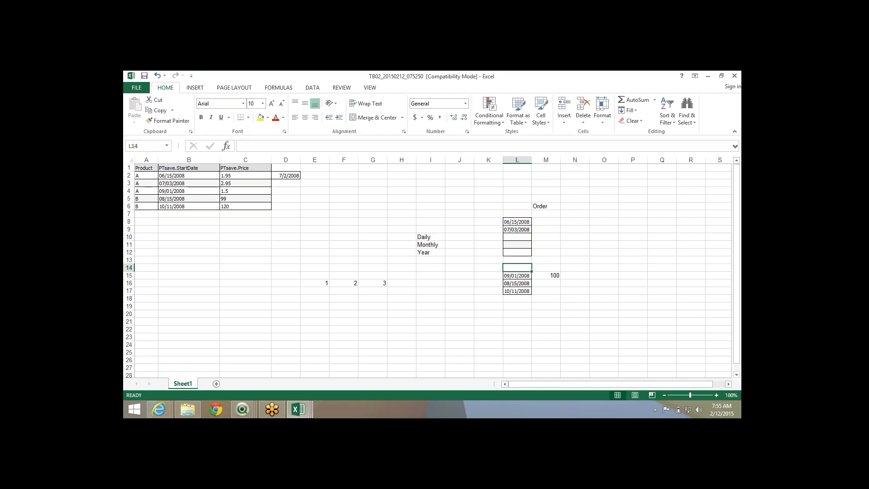
{"action": "key", "text": "Up"}
- Enter the price 2,95 in N10, in the gap between the two groups of dates
{"action": "left_click", "coordinate": [517, 237]}
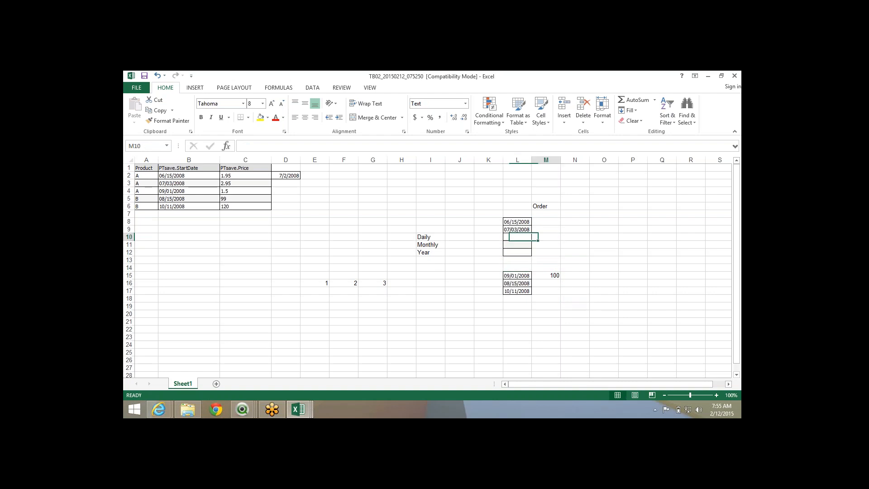
{"action": "left_click", "coordinate": [546, 237]}
{"action": "left_click", "coordinate": [575, 236]}
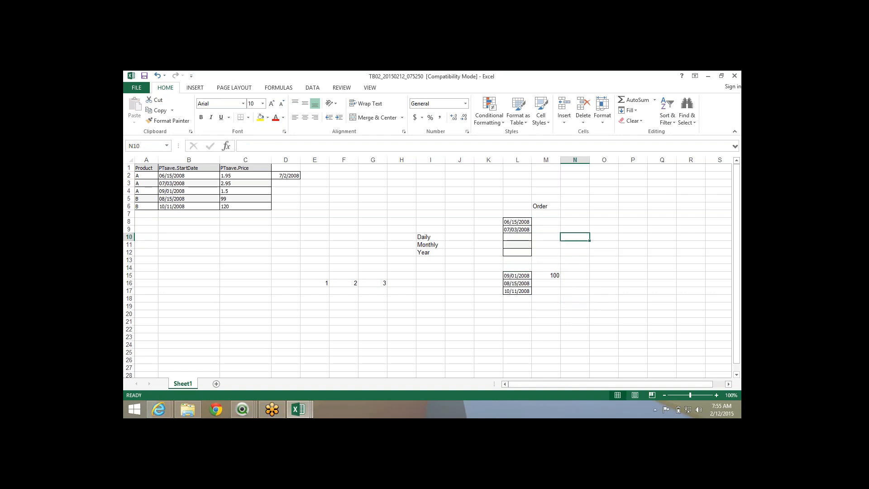
{"action": "type", "text": "2,95"}
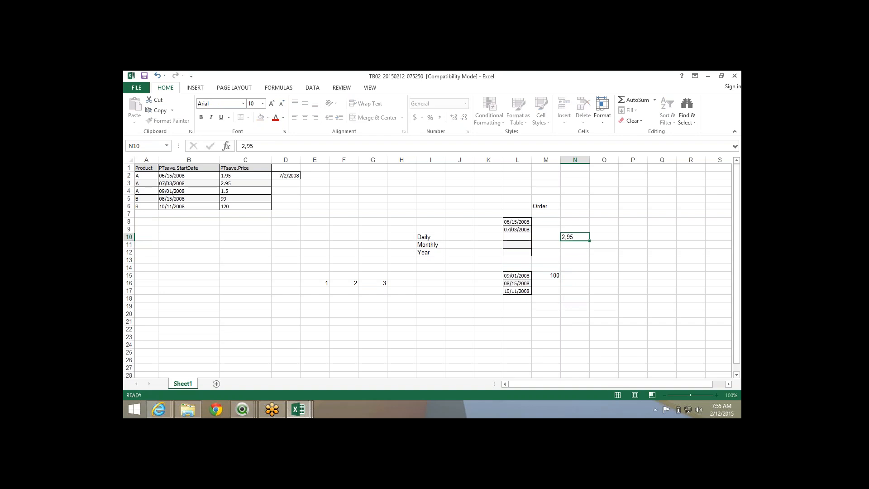
{"action": "key", "text": "Return"}
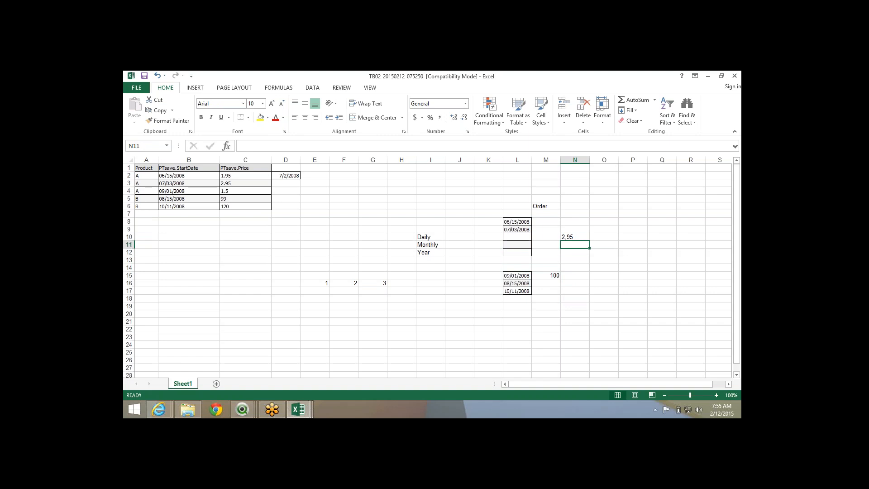
{"action": "left_click_drag", "start_coordinate": [517, 237], "coordinate": [575, 268]}
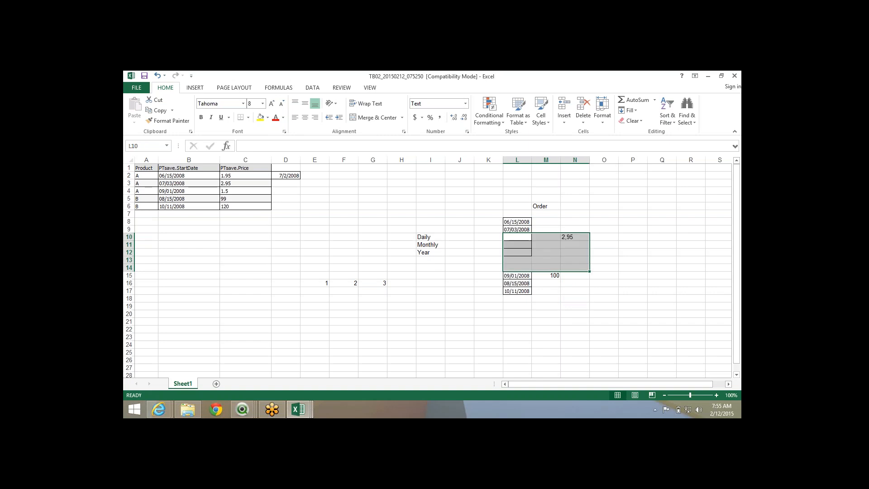
{"action": "key", "text": "ctrl+1"}
{"action": "key", "text": "super+c"}
{"action": "key", "text": "Escape"}
{"action": "left_click", "coordinate": [575, 237]}
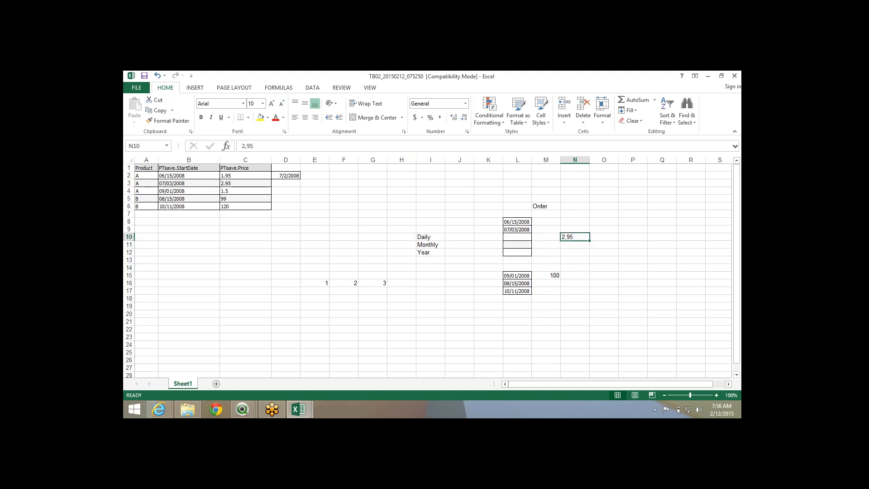
{"action": "left_click_drag", "start_coordinate": [430, 237], "coordinate": [430, 252]}
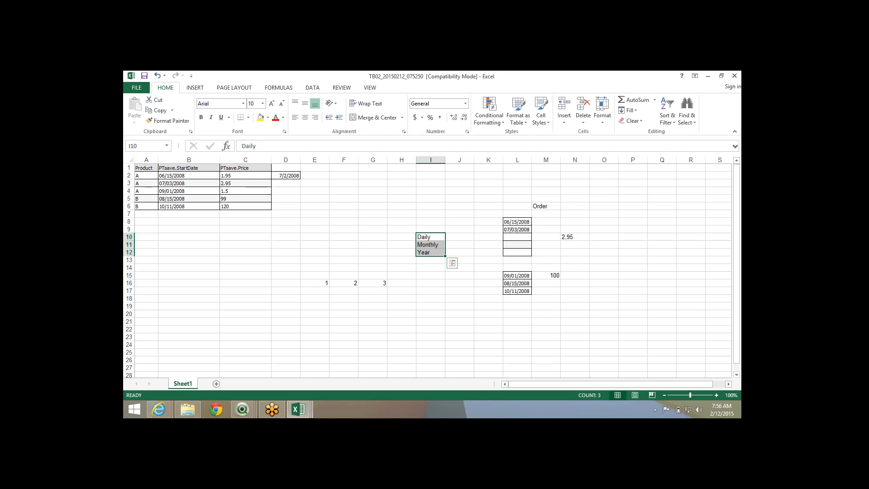
{"action": "left_click_drag", "start_coordinate": [517, 229], "coordinate": [517, 275]}
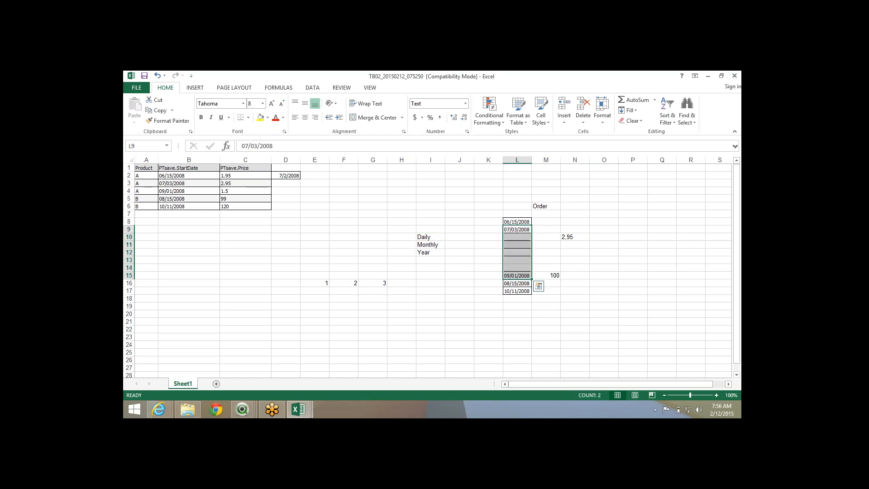
- Enter the month labels July, Aug and Sep across cells I22 to K22
{"action": "left_click", "coordinate": [431, 329]}
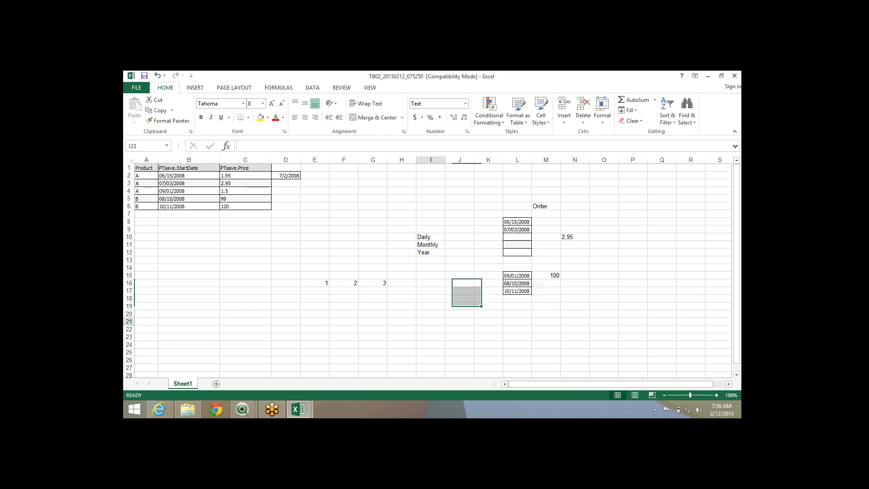
{"action": "type", "text": "July"}
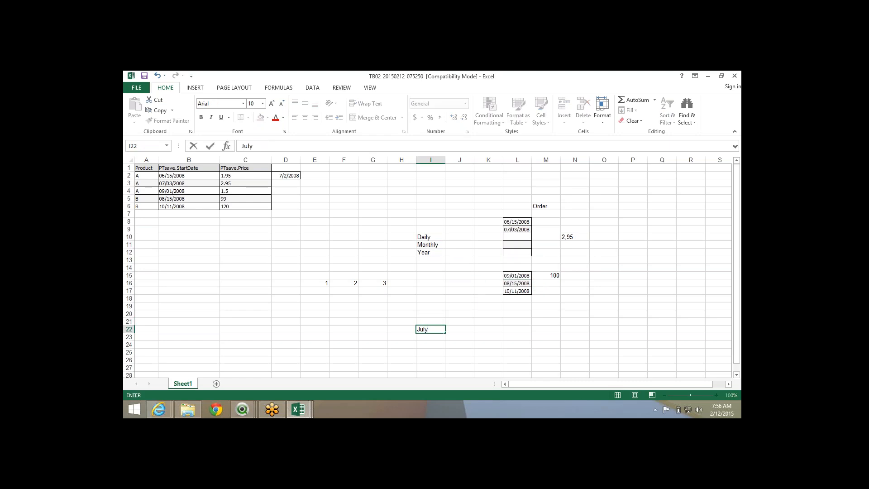
{"action": "key", "text": "Tab"}
{"action": "type", "text": "Aug"}
{"action": "key", "text": "Tab"}
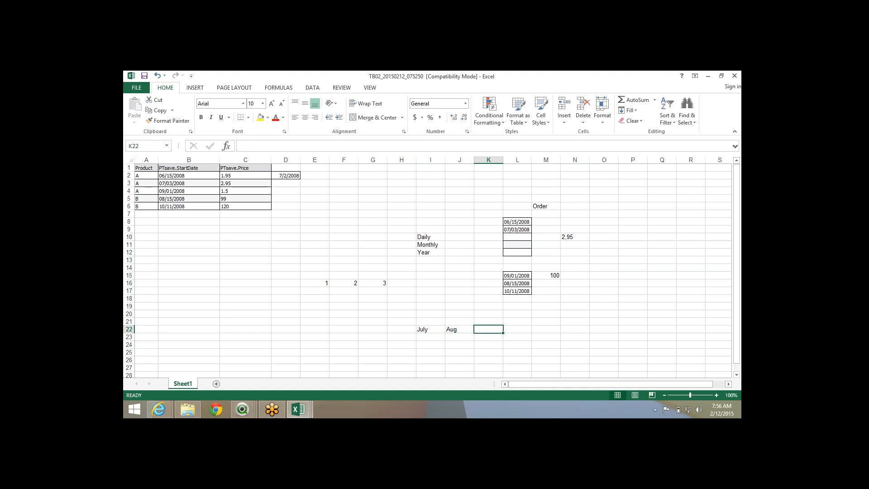
{"action": "type", "text": "Sepe"}
{"action": "key", "text": "BackSpace"}
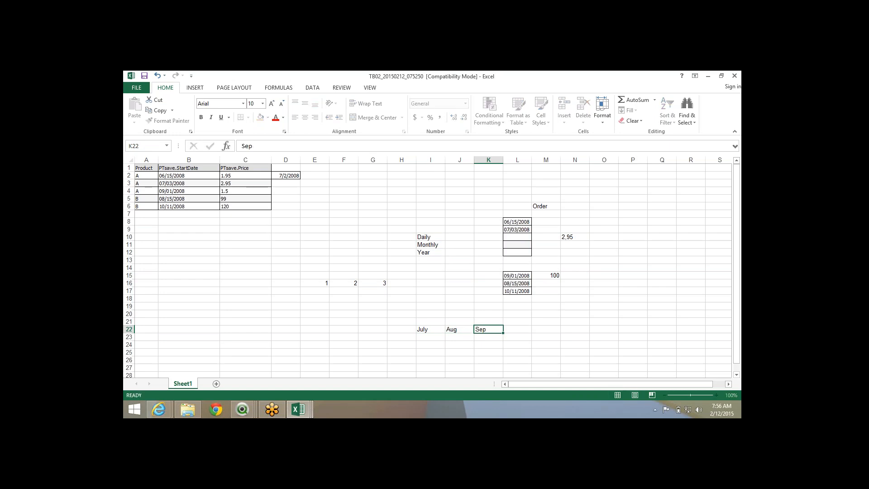
{"action": "key", "text": "Return"}
{"action": "left_click_drag", "start_coordinate": [430, 314], "coordinate": [488, 322]}
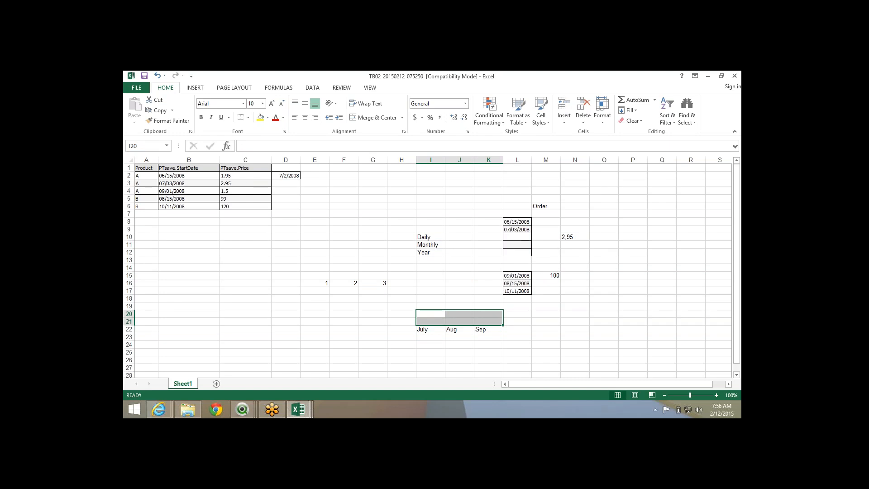
{"action": "left_click_drag", "start_coordinate": [518, 237], "coordinate": [518, 268]}
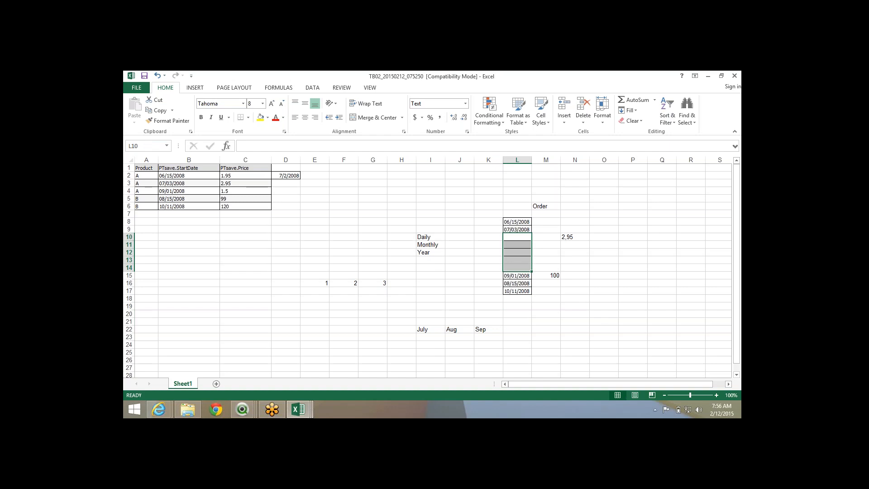
{"action": "left_click_drag", "start_coordinate": [518, 237], "coordinate": [518, 268]}
{"action": "left_click_drag", "start_coordinate": [315, 190], "coordinate": [615, 354]}
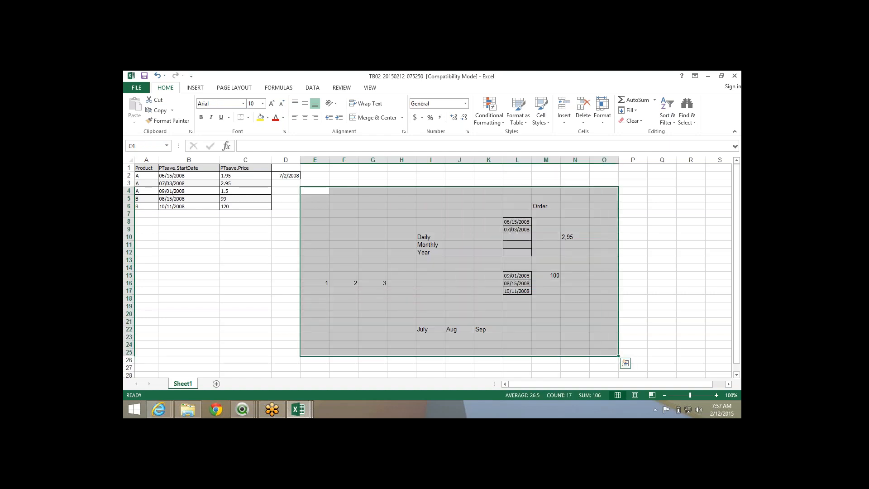
{"action": "left_click", "coordinate": [625, 363]}
{"action": "left_click", "coordinate": [691, 288]}
{"action": "left_click", "coordinate": [626, 363]}
{"action": "left_click", "coordinate": [315, 236]}
{"action": "key", "text": "ctrl+space"}
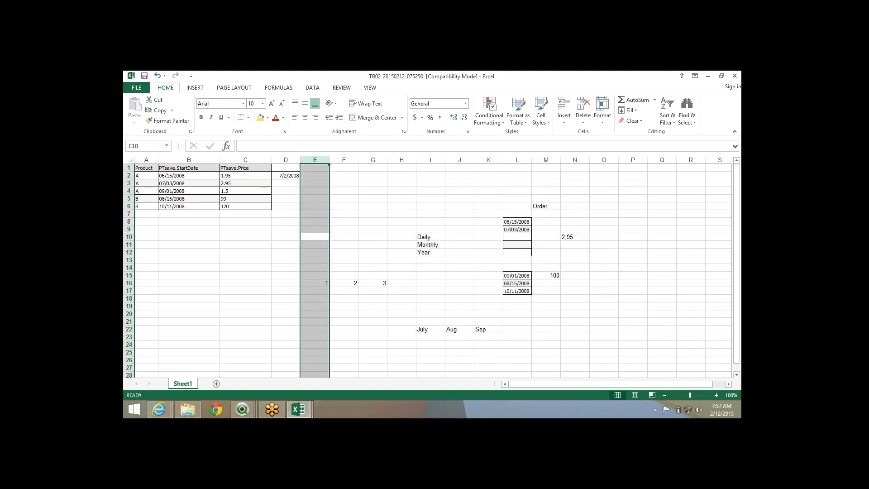
{"action": "key", "text": "ctrl+shift+Right"}
{"action": "key", "text": "ctrl+shift+Right"}
{"action": "key", "text": "ctrl+shift+Right"}
{"action": "key", "text": "Left"}
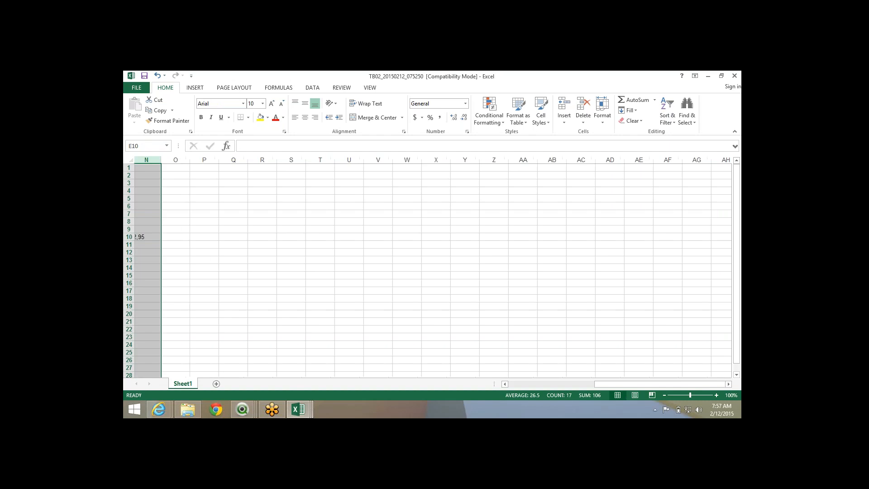
{"action": "key", "text": "Right"}
- Insert six blank columns before column E to move the example notes away from the price table
{"action": "key", "text": "ctrl+space"}
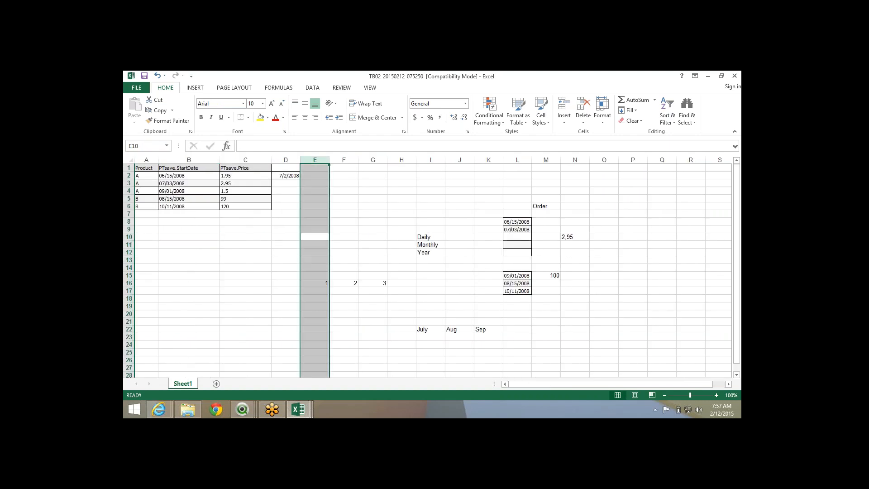
{"action": "key", "text": "ctrl+plus"}
{"action": "key", "text": "ctrl+plus"}
{"action": "key", "text": "ctrl+plus"}
{"action": "key", "text": "ctrl+plus"}
{"action": "key", "text": "ctrl+plus"}
{"action": "key", "text": "ctrl+plus"}
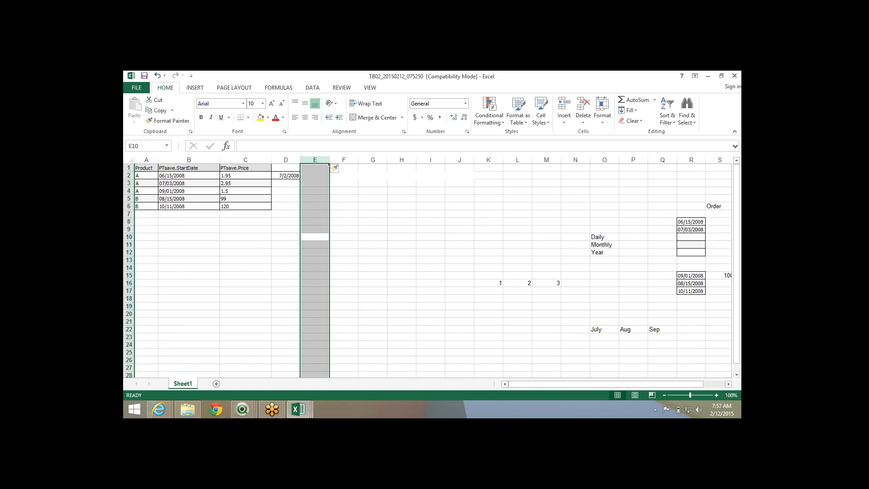
- Copy the start date 06/15/2008 from B2 to F7 and fill it down as a series through F12
{"action": "left_click", "coordinate": [401, 260]}
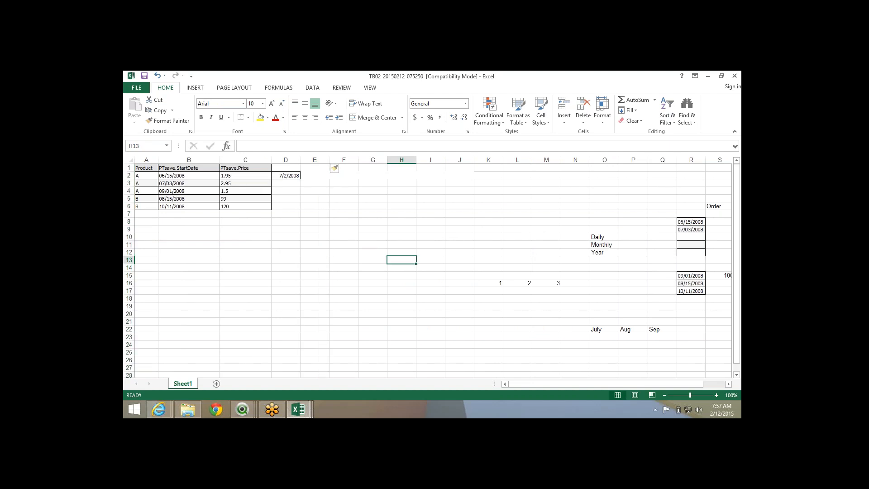
{"action": "left_click", "coordinate": [245, 206]}
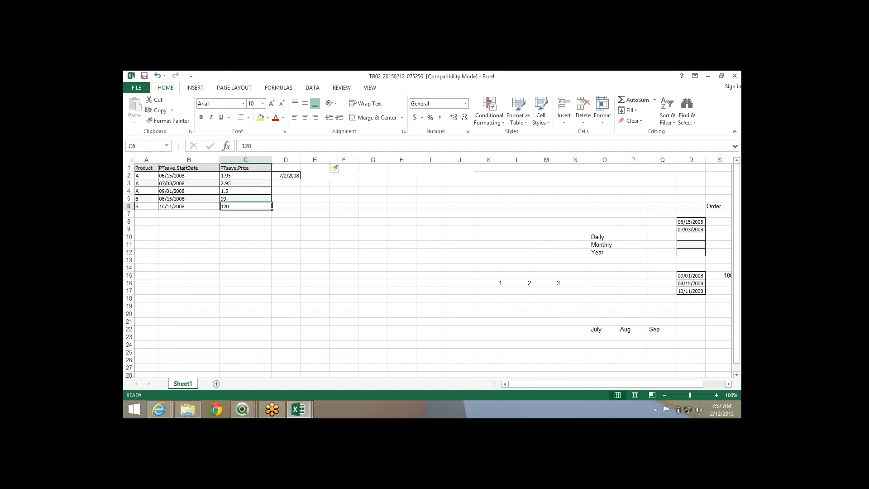
{"action": "left_click", "coordinate": [189, 176]}
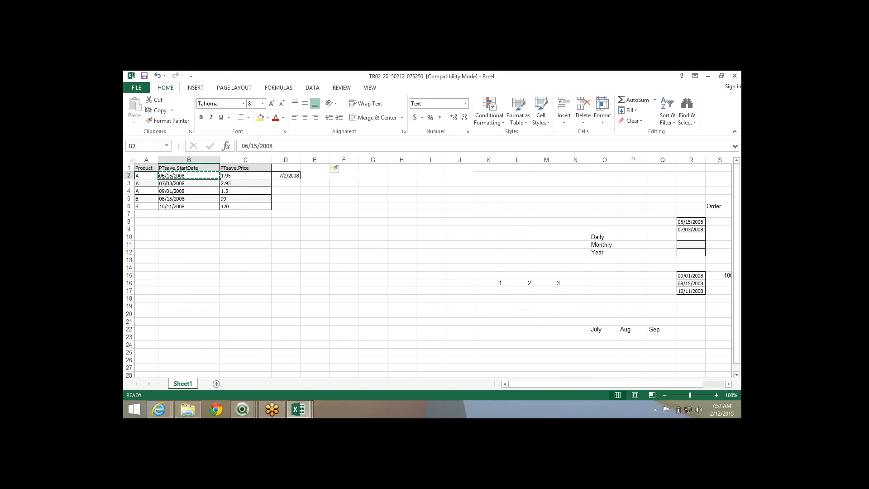
{"action": "key", "text": "ctrl+c"}
{"action": "left_click", "coordinate": [344, 214]}
{"action": "key", "text": "ctrl+v"}
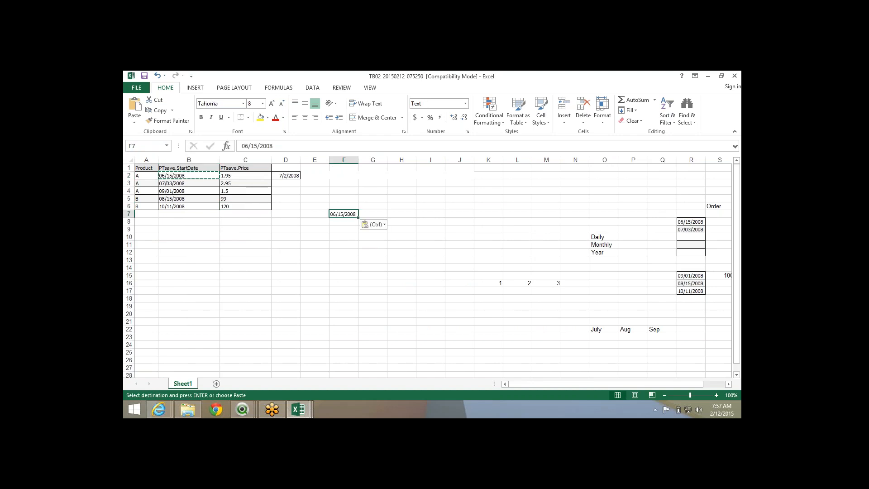
{"action": "left_click_drag", "start_coordinate": [358, 217], "coordinate": [360, 257]}
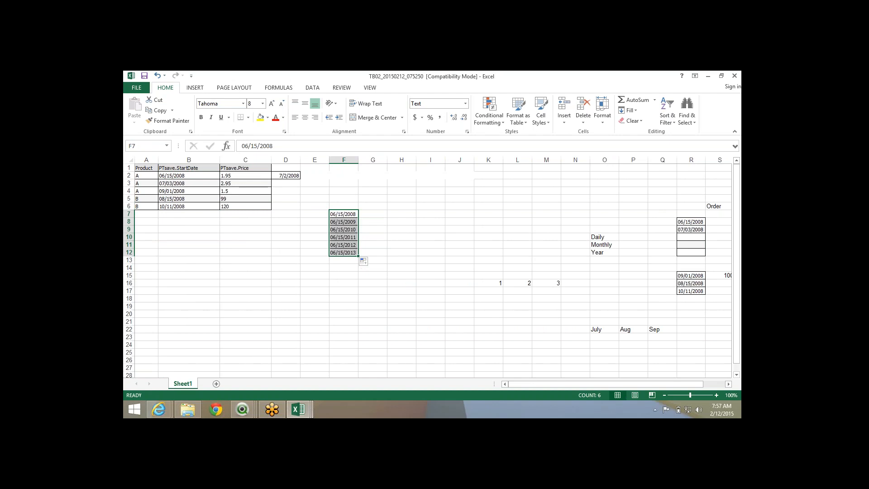
- Change the date in F8 to 06/16/2008
{"action": "left_click", "coordinate": [344, 221]}
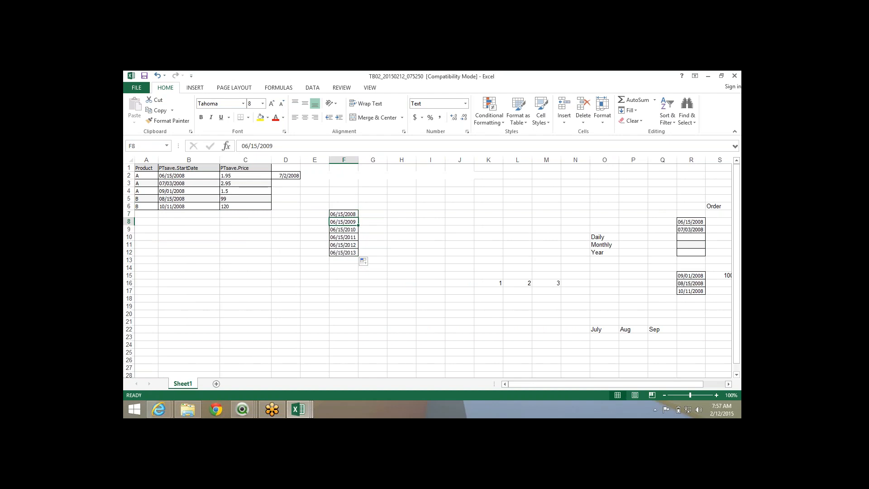
{"action": "key", "text": "F2"}
{"action": "key", "text": "Escape"}
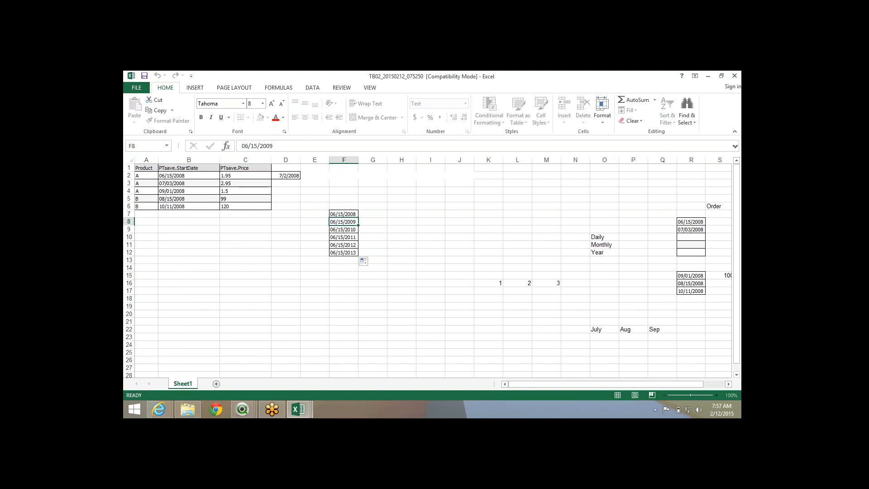
{"action": "key", "text": "ctrl+d"}
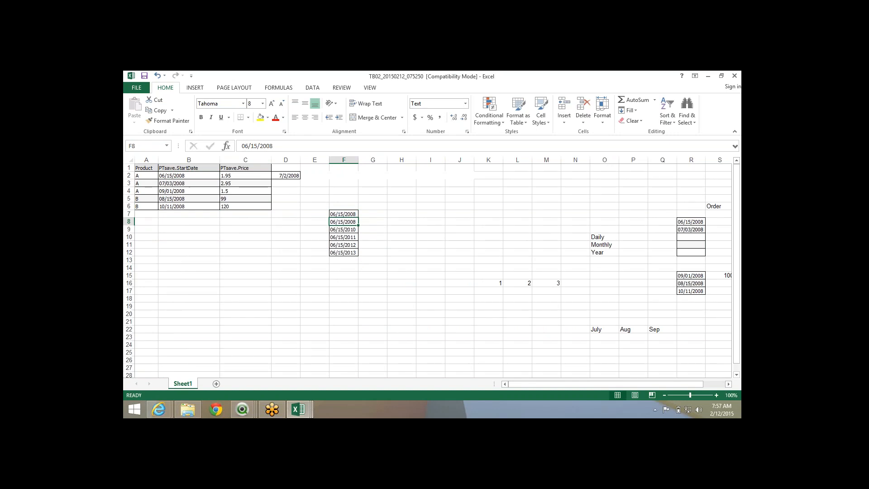
{"action": "key", "text": "F2"}
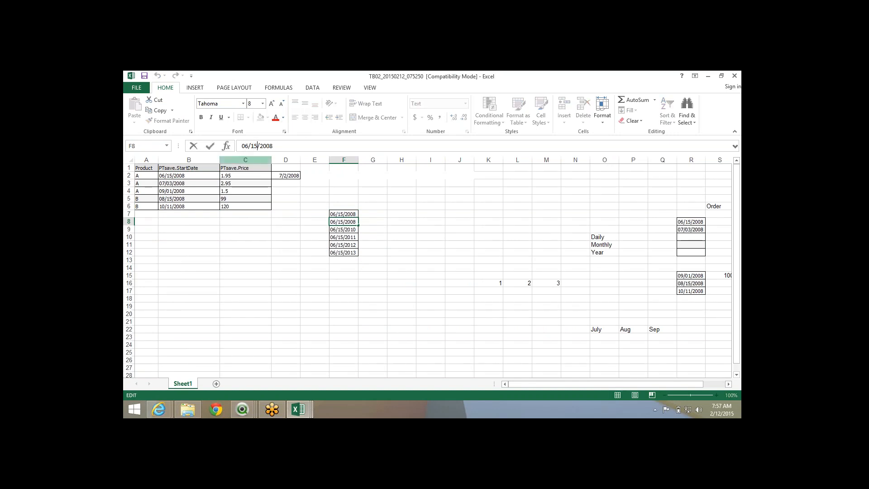
{"action": "key", "text": "Left"}
{"action": "key", "text": "Left"}
{"action": "key", "text": "Left"}
{"action": "key", "text": "Left"}
{"action": "key", "text": "Left"}
{"action": "key", "text": "BackSpace"}
{"action": "type", "text": "6"}
{"action": "key", "text": "Return"}
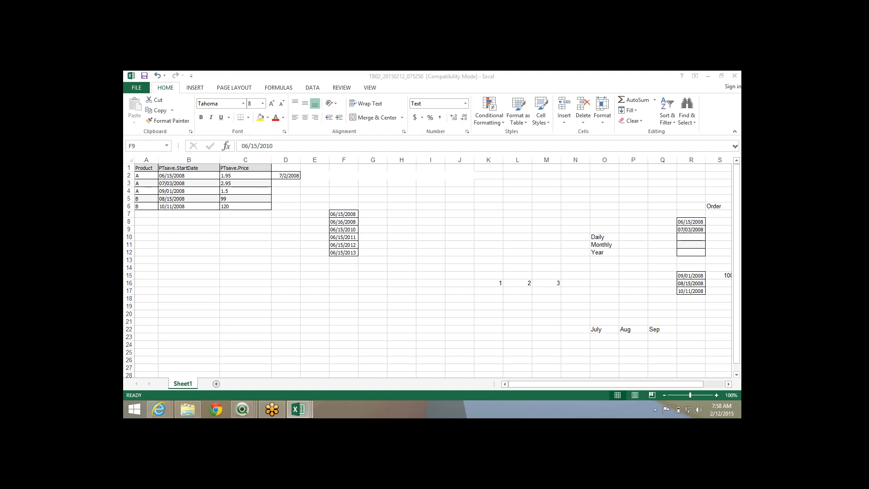
- Enter the heading Pricing Master in F3, above the list of dates
{"action": "left_click", "coordinate": [343, 229]}
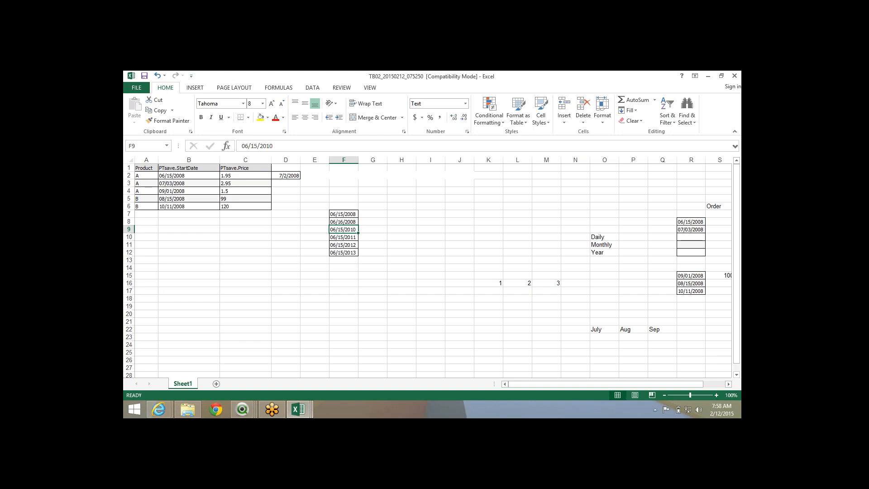
{"action": "left_click", "coordinate": [372, 214]}
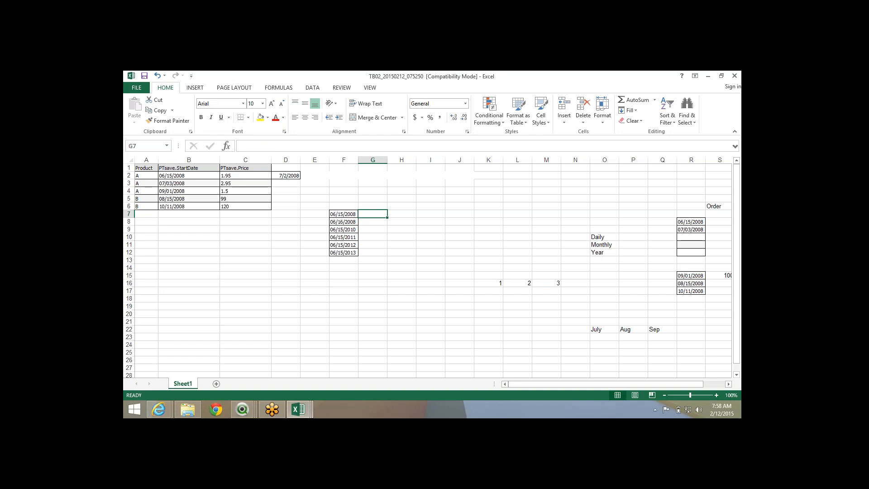
{"action": "left_click", "coordinate": [343, 183]}
{"action": "type", "text": "Pricing Ma"}
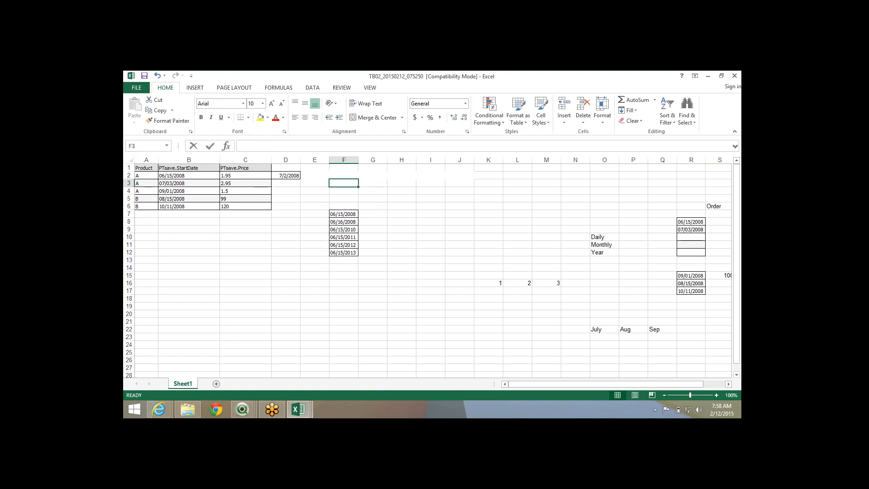
{"action": "type", "text": "ster"}
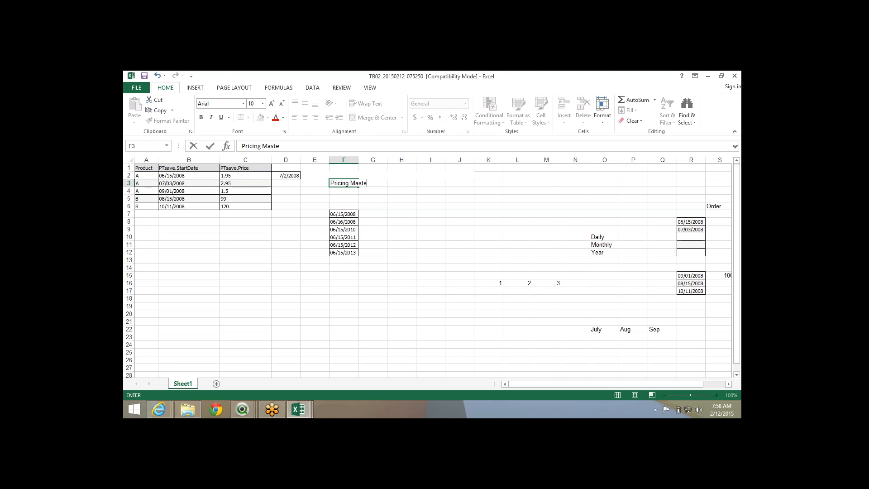
{"action": "key", "text": "Return"}
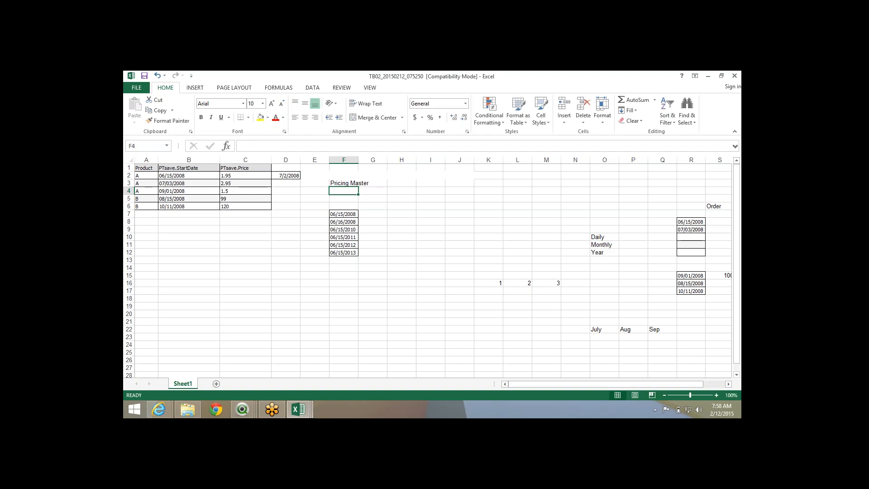
- Fill the two dates in F7:F8 down as a series through F15
{"action": "left_click_drag", "start_coordinate": [344, 214], "coordinate": [343, 252]}
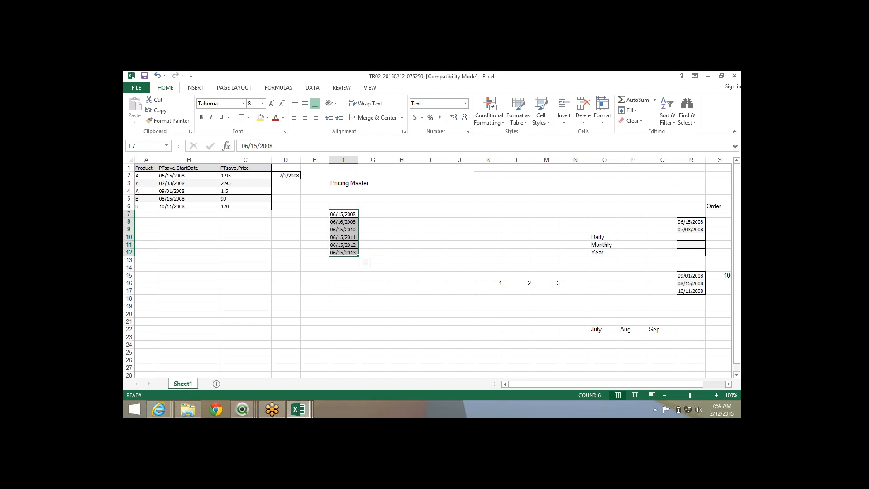
{"action": "left_click_drag", "start_coordinate": [146, 168], "coordinate": [246, 206]}
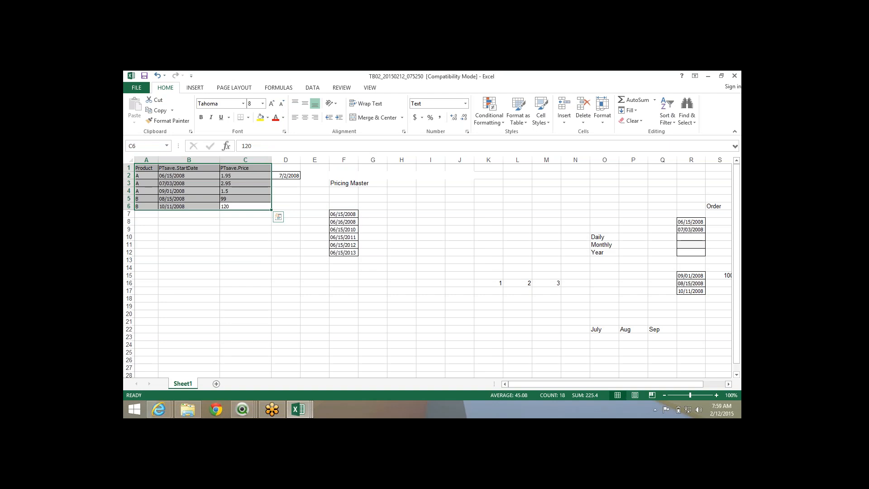
{"action": "left_click_drag", "start_coordinate": [344, 213], "coordinate": [343, 252]}
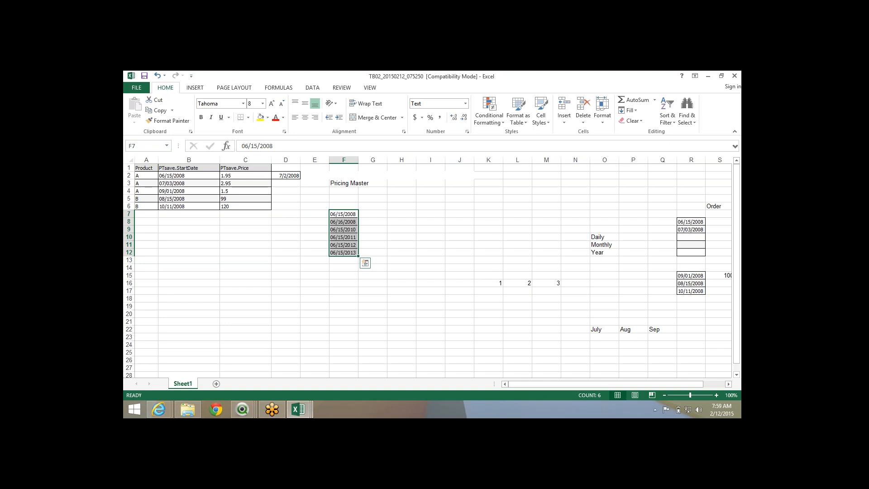
{"action": "key", "text": "shift+Up"}
{"action": "key", "text": "shift+Up"}
{"action": "key", "text": "shift+Up"}
{"action": "key", "text": "shift+Up"}
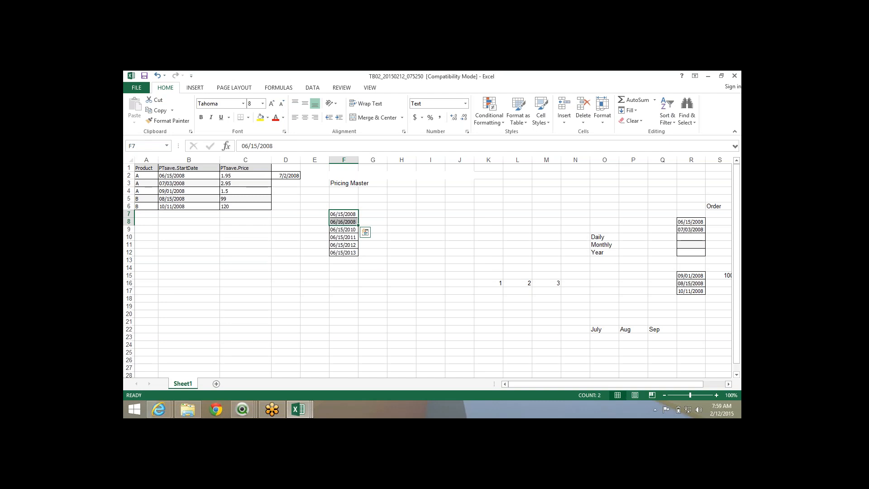
{"action": "left_click_drag", "start_coordinate": [358, 225], "coordinate": [357, 278]}
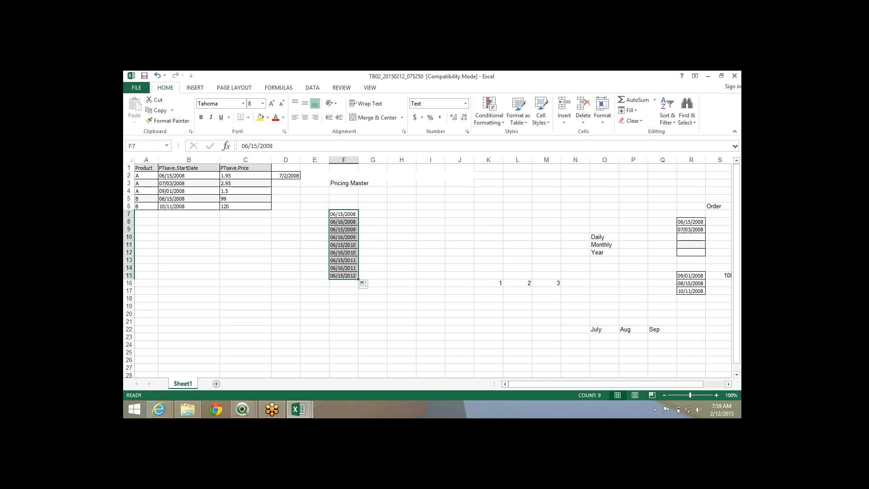
- Copy product A's second start date, 07/03/2008, from B3 to F19
{"action": "left_click", "coordinate": [189, 183]}
{"action": "key", "text": "ctrl+c"}
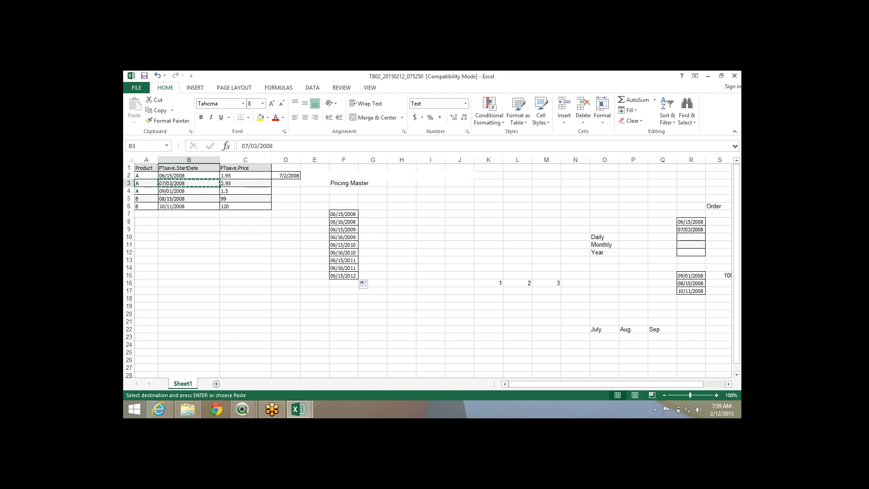
{"action": "left_click", "coordinate": [343, 306]}
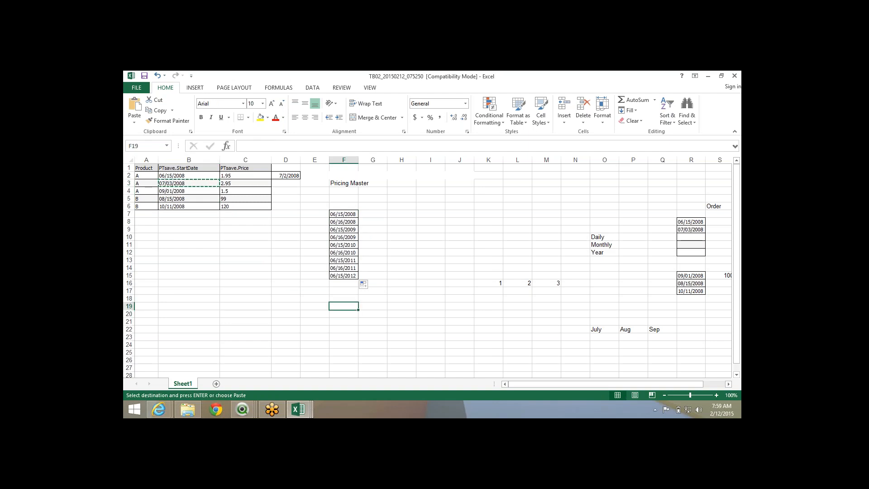
{"action": "key", "text": "ctrl+v"}
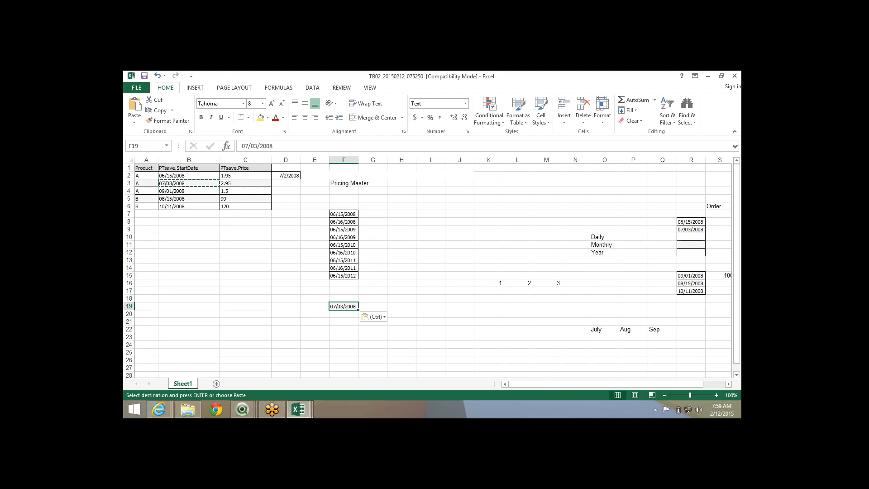
- Enter the price 1.95 in G7, beside the first date of the Pricing Master list
{"action": "left_click", "coordinate": [373, 213]}
{"action": "type", "text": "1"}
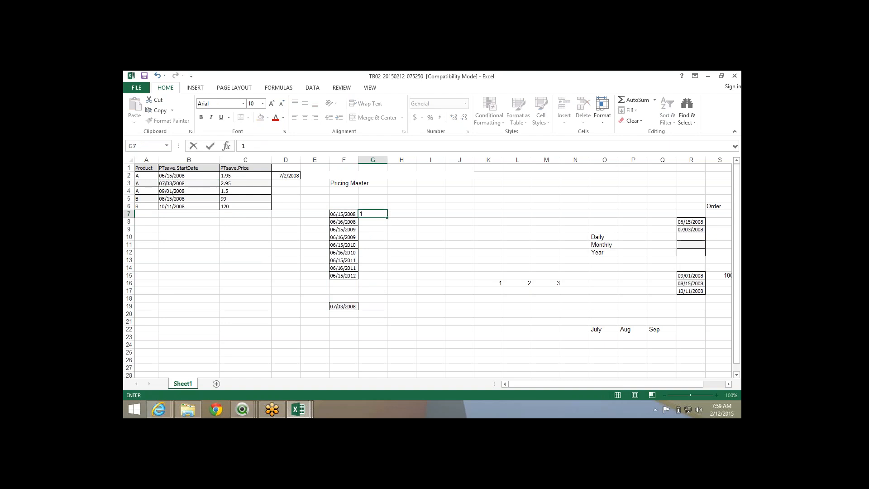
{"action": "type", "text": ".9"}
{"action": "key", "text": "Return"}
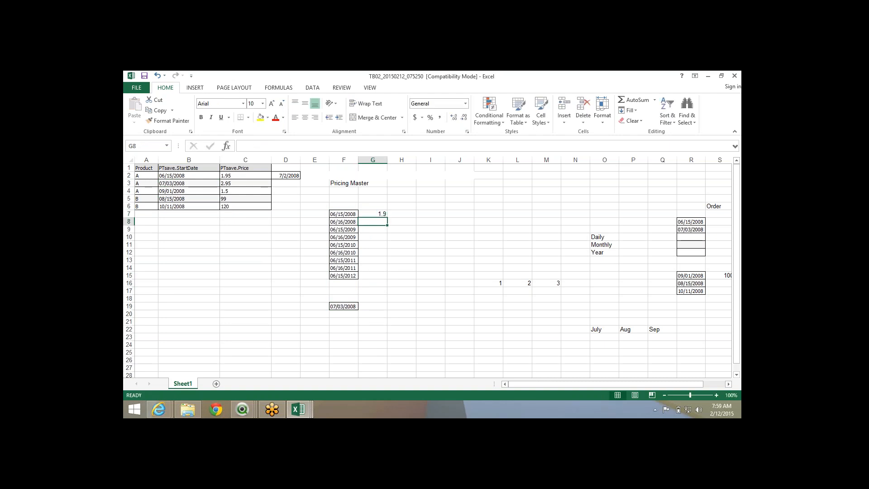
{"action": "key", "text": "Up"}
{"action": "type", "text": "1."}
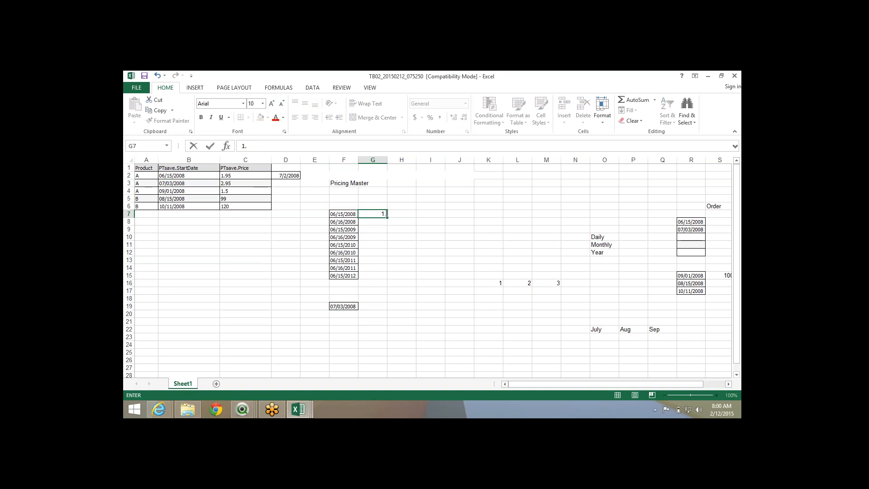
{"action": "type", "text": "95"}
{"action": "key", "text": "Return"}
- Fill the 1.95 price down from G7 through G18, up to the row above 07/03/2008
{"action": "key", "text": "Up"}
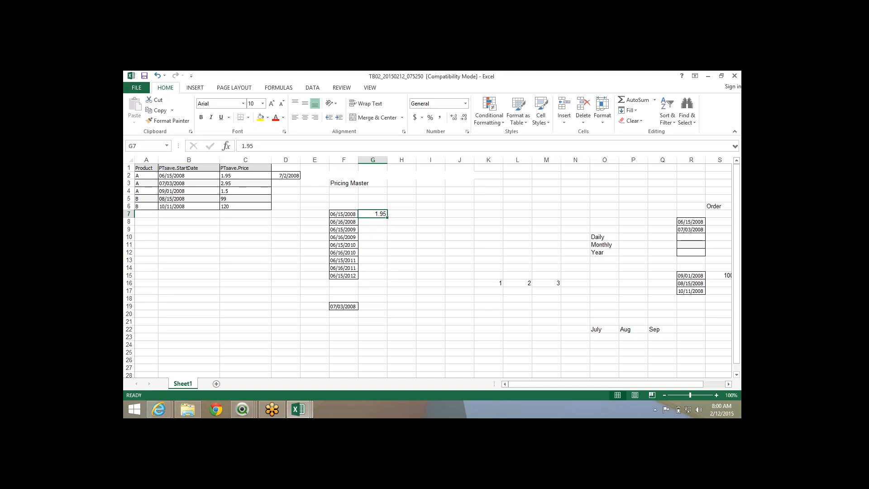
{"action": "key", "text": "shift+Down"}
{"action": "key", "text": "shift+Down"}
{"action": "key", "text": "shift+Down"}
{"action": "key", "text": "shift+Down"}
{"action": "key", "text": "shift+Down"}
{"action": "key", "text": "shift+Down"}
{"action": "key", "text": "shift+Down"}
{"action": "key", "text": "shift+Down"}
{"action": "key", "text": "shift+Down"}
{"action": "key", "text": "shift+Down"}
{"action": "key", "text": "shift+Down"}
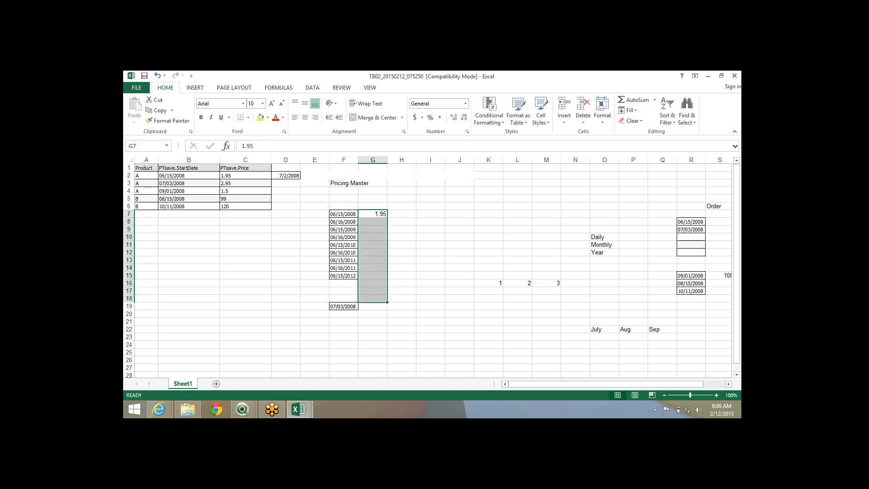
{"action": "key", "text": "shift+Up"}
{"action": "key", "text": "shift+Up"}
{"action": "key", "text": "shift+Up"}
{"action": "key", "text": "shift+Up"}
{"action": "key", "text": "shift+Up"}
{"action": "key", "text": "shift+Up"}
{"action": "key", "text": "shift+Up"}
{"action": "key", "text": "shift+Up"}
{"action": "key", "text": "shift+Up"}
{"action": "key", "text": "shift+Up"}
{"action": "key", "text": "shift+Up"}
{"action": "key", "text": "shift+Down"}
{"action": "key", "text": "shift+Down"}
{"action": "key", "text": "shift+Down"}
{"action": "key", "text": "shift+Down"}
{"action": "key", "text": "shift+Down"}
{"action": "key", "text": "shift+Down"}
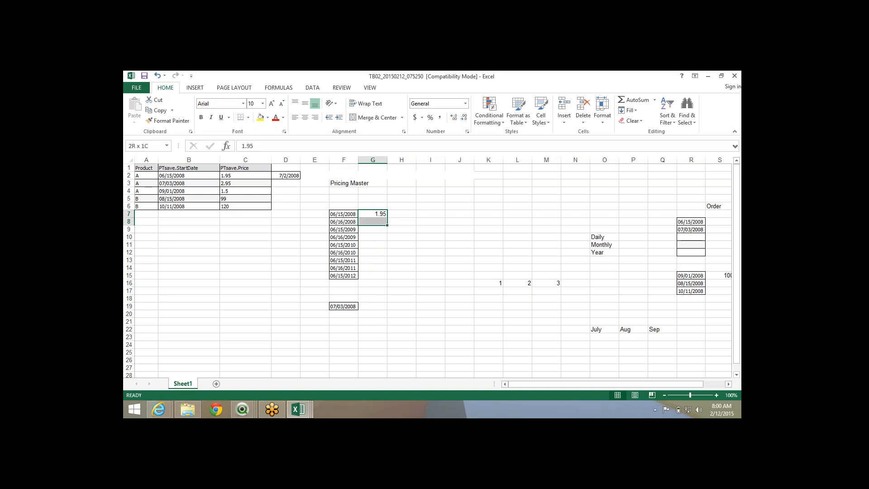
{"action": "key", "text": "shift+Down"}
{"action": "key", "text": "shift+Down"}
{"action": "key", "text": "shift+Down"}
{"action": "key", "text": "shift+Down"}
{"action": "key", "text": "shift+Down"}
{"action": "key", "text": "ctrl+d"}
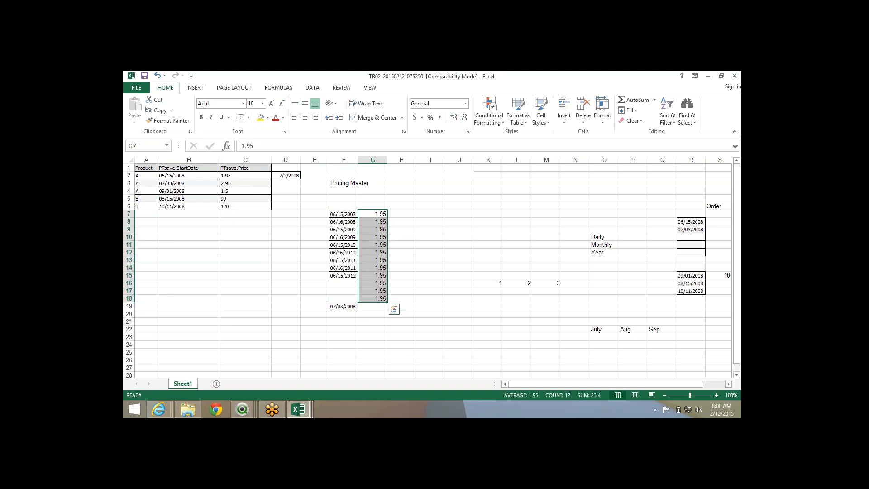
- Enter the price 2.95 in G19, beside the 07/03/2008 date
{"action": "left_click", "coordinate": [372, 298]}
{"action": "left_click", "coordinate": [373, 307]}
{"action": "type", "text": "2."}
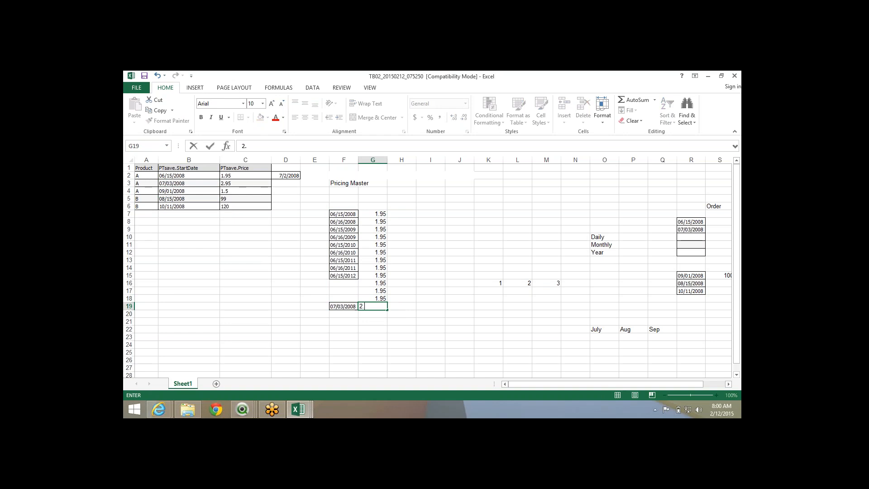
{"action": "type", "text": "95"}
{"action": "key", "text": "Return"}
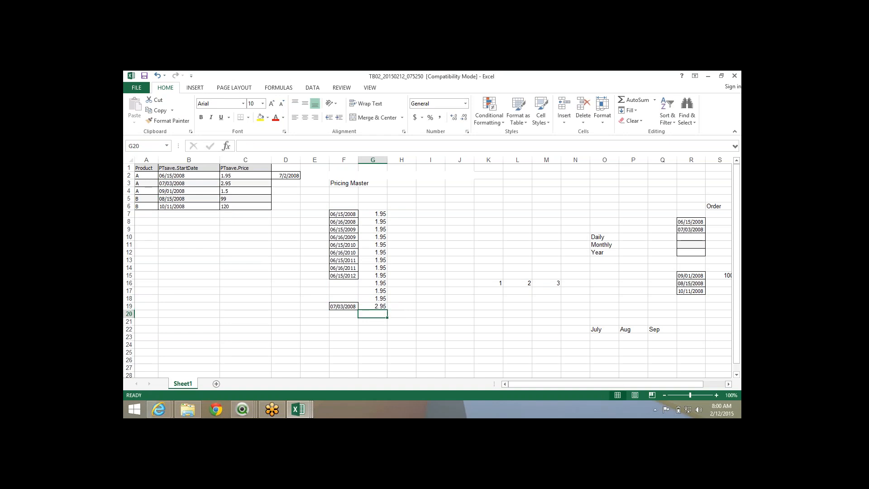
- Copy product A's third start date, 09/01/2008, from B4 to F26 in the Pricing Master list
{"action": "left_click_drag", "start_coordinate": [344, 314], "coordinate": [344, 353]}
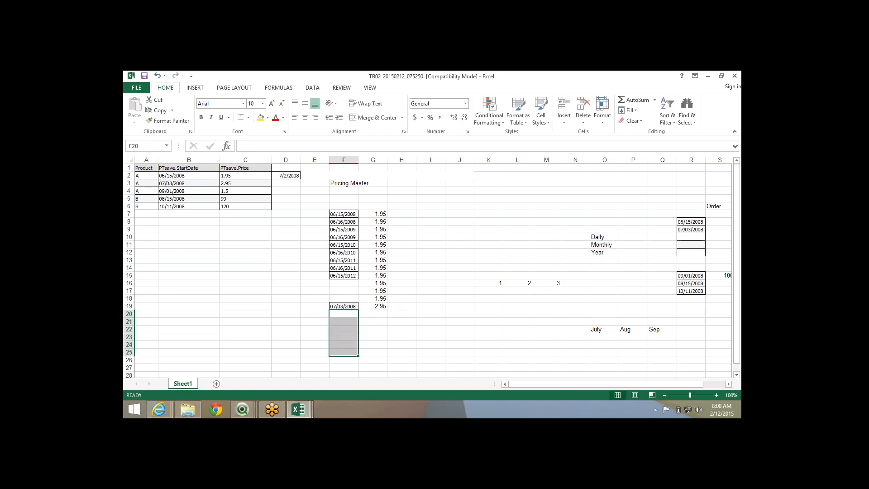
{"action": "key", "text": "Down"}
{"action": "key", "text": "Down"}
{"action": "key", "text": "Down"}
{"action": "key", "text": "Down"}
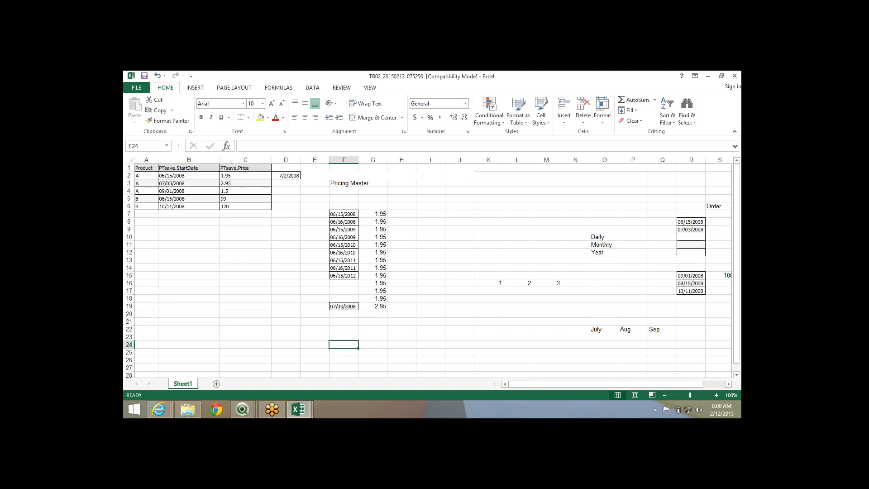
{"action": "left_click", "coordinate": [189, 190]}
{"action": "key", "text": "ctrl+c"}
{"action": "left_click", "coordinate": [344, 360]}
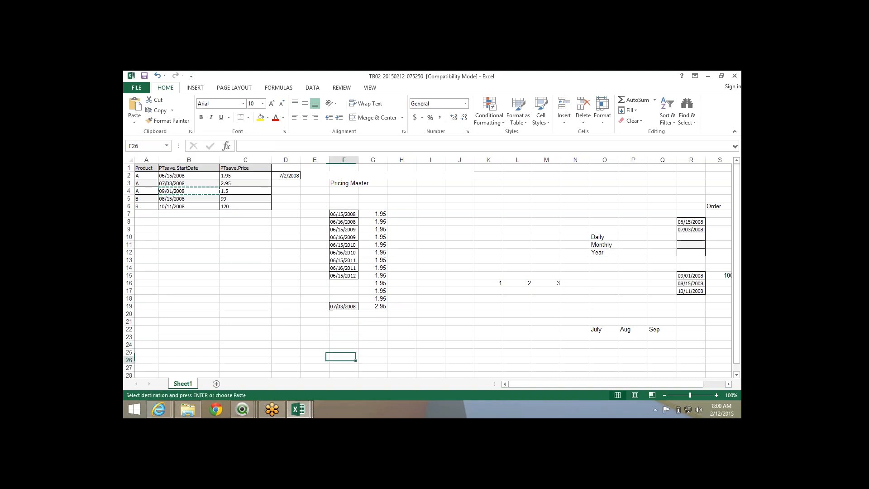
{"action": "key", "text": "ctrl+v"}
- Fill the 2.95 price down from G19 through G25, up to the row above 09/01/2008
{"action": "left_click_drag", "start_coordinate": [373, 352], "coordinate": [373, 306]}
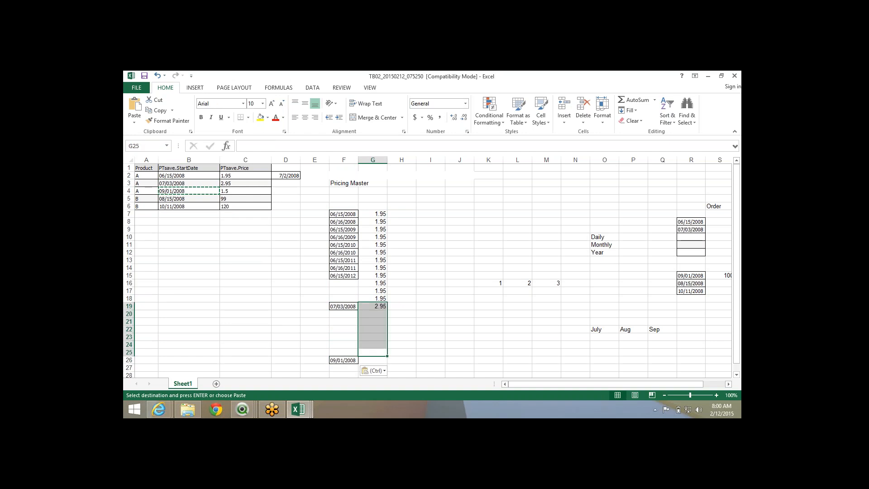
{"action": "key", "text": "ctrl+d"}
{"action": "key", "text": "Down"}
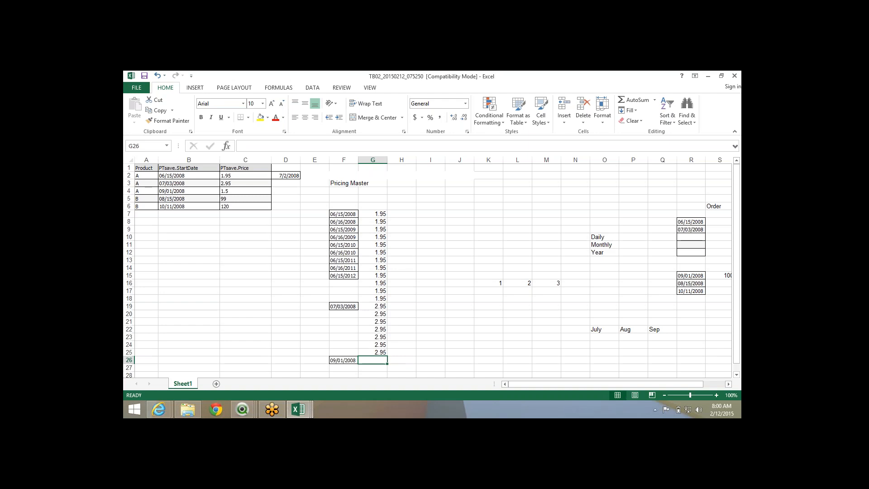
- Compare the Pricing Master's daily dates and prices with the source table of product start dates and prices
{"action": "left_click", "coordinate": [343, 245]}
{"action": "left_click", "coordinate": [373, 244]}
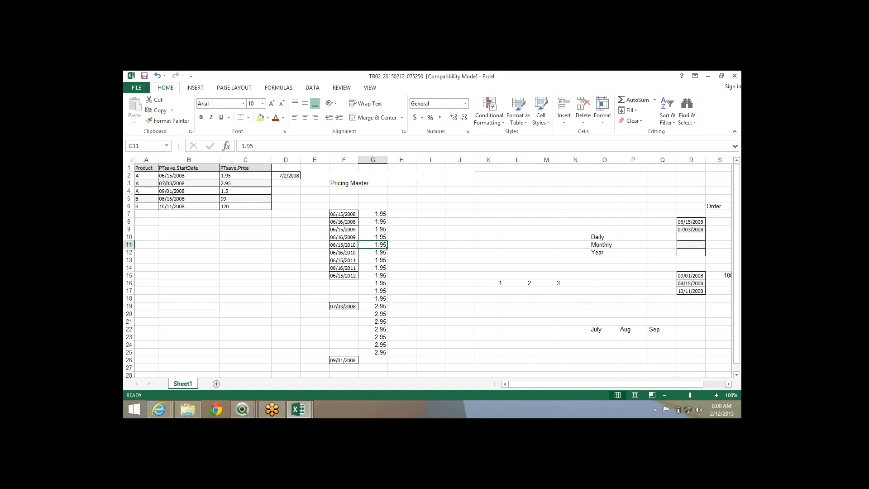
{"action": "left_click", "coordinate": [719, 229]}
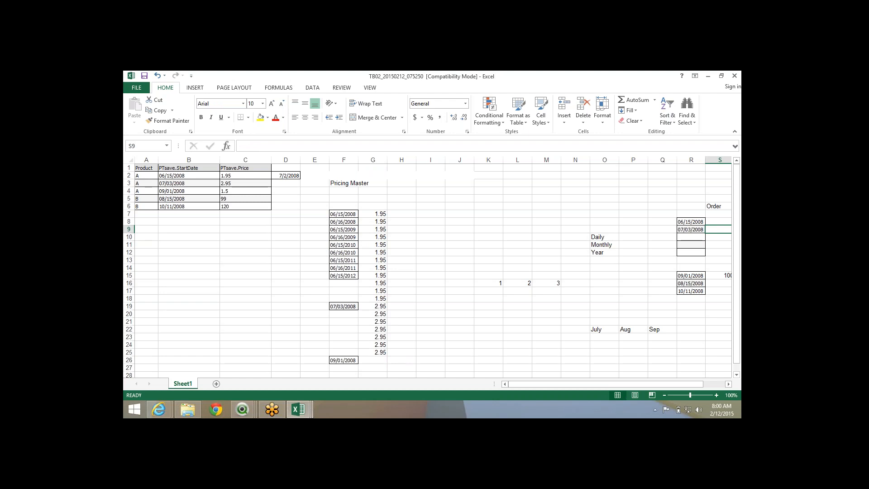
{"action": "left_click", "coordinate": [343, 229]}
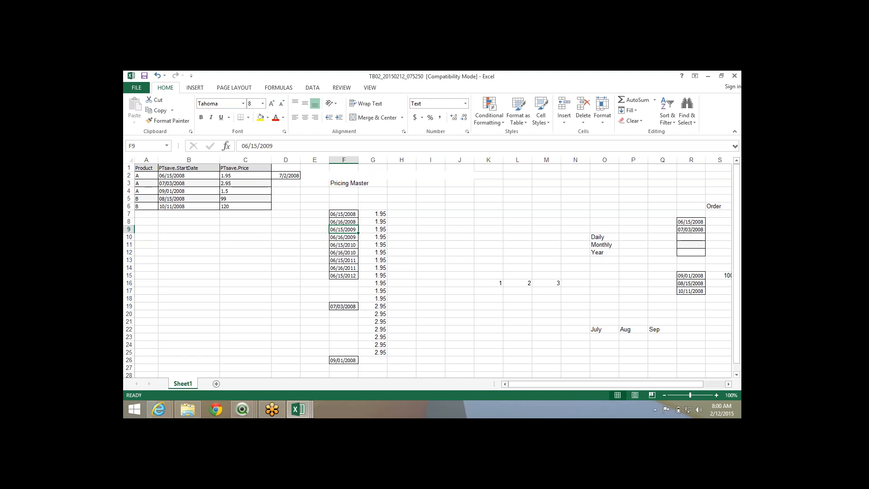
{"action": "left_click", "coordinate": [344, 213]}
{"action": "left_click", "coordinate": [373, 344], "text": "shift"}
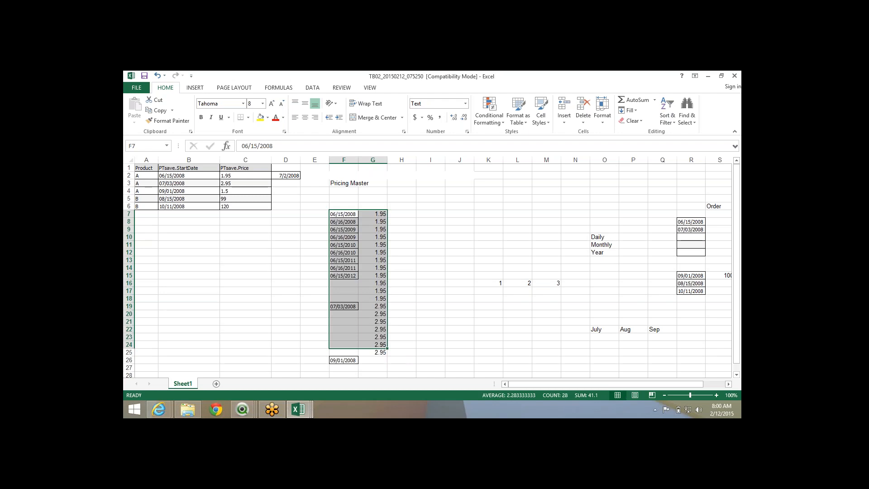
{"action": "left_click", "coordinate": [245, 206]}
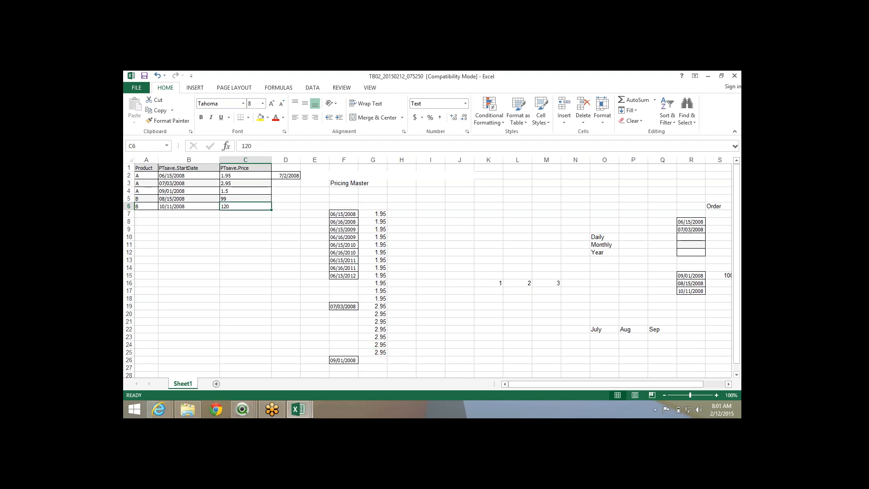
{"action": "left_click", "coordinate": [147, 167], "text": "shift"}
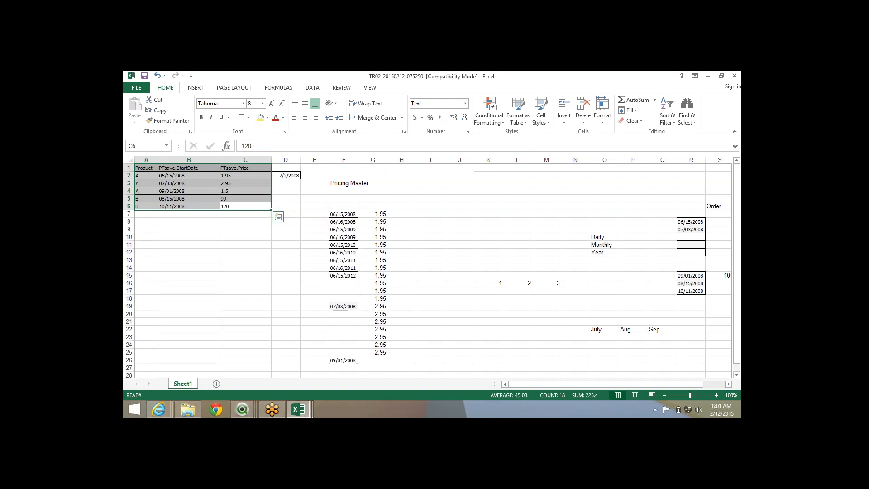
- Insert eight blank columns at column F to move the Pricing Master away from the source table
{"action": "left_click", "coordinate": [343, 159]}
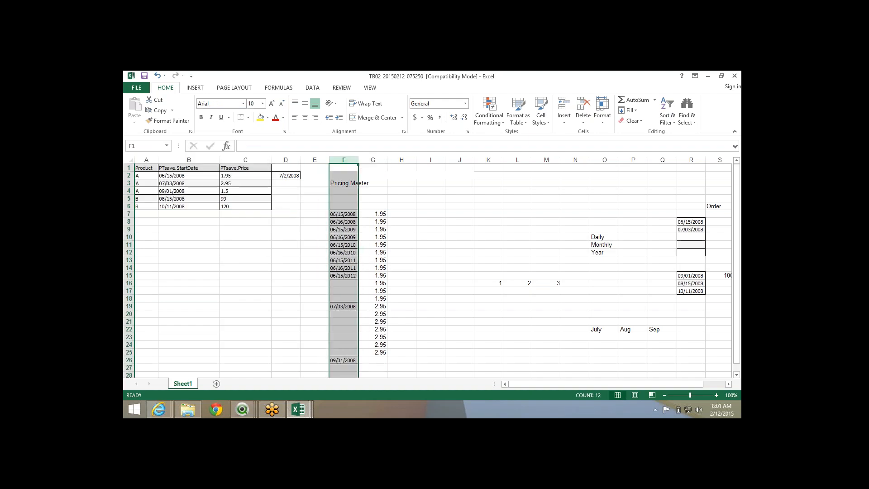
{"action": "key", "text": "ctrl+shift+plus"}
{"action": "key", "text": "ctrl+shift+plus"}
{"action": "key", "text": "ctrl+shift+plus"}
{"action": "key", "text": "ctrl+shift+plus"}
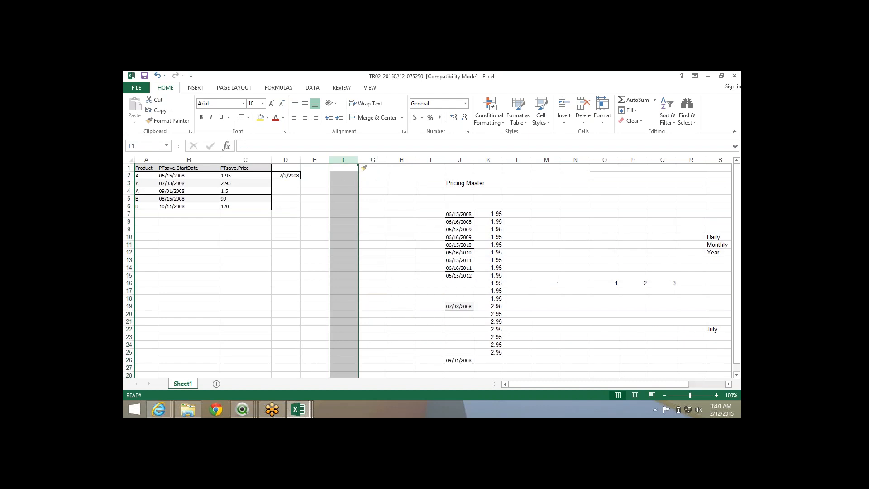
{"action": "key", "text": "ctrl+shift+plus"}
{"action": "key", "text": "ctrl+shift+plus"}
{"action": "key", "text": "ctrl+shift+plus"}
{"action": "key", "text": "ctrl+shift+plus"}
{"action": "left_click", "coordinate": [285, 229]}
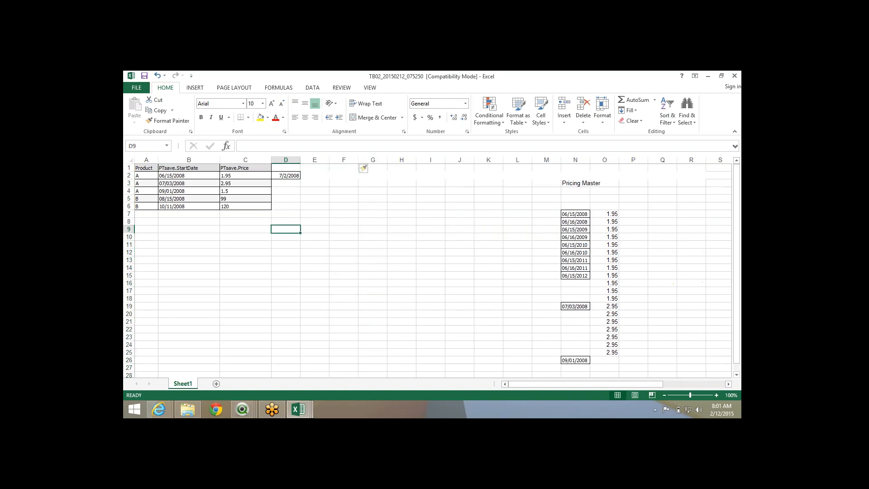
- Clear the old date formula from D2 beside product A's first price
{"action": "left_click", "coordinate": [285, 176]}
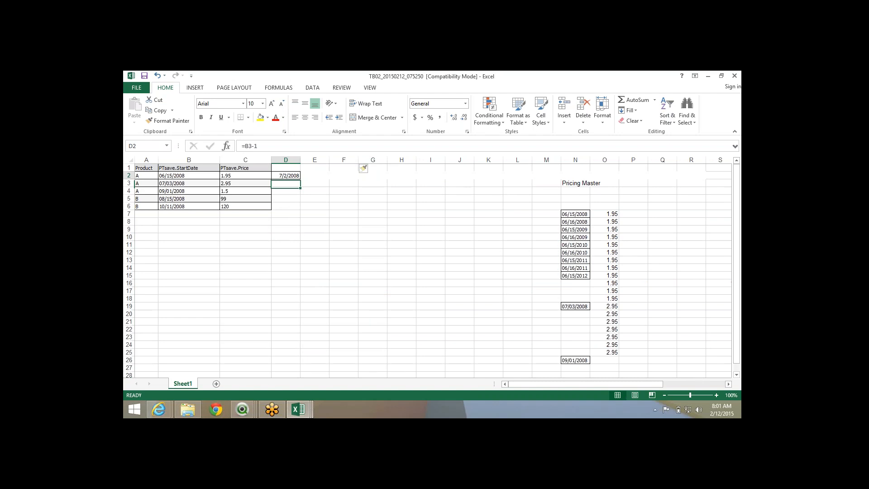
{"action": "key", "text": "Delete"}
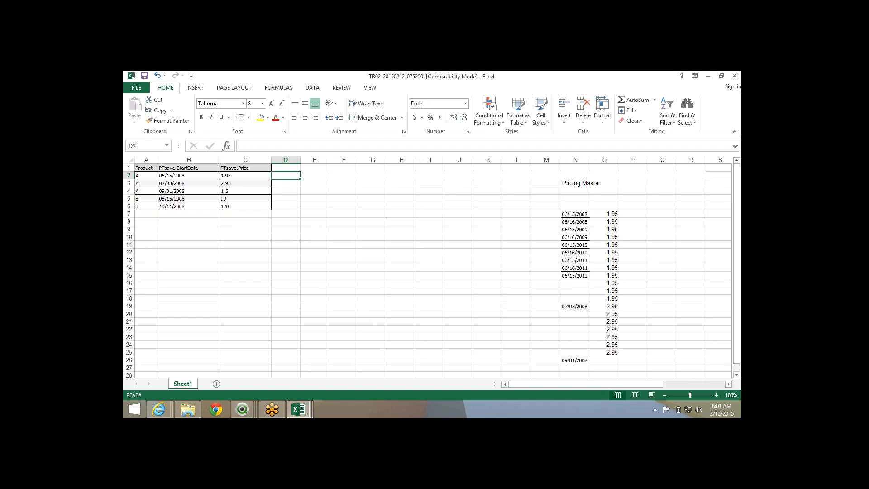
{"action": "left_click", "coordinate": [286, 252]}
{"action": "left_click", "coordinate": [285, 221]}
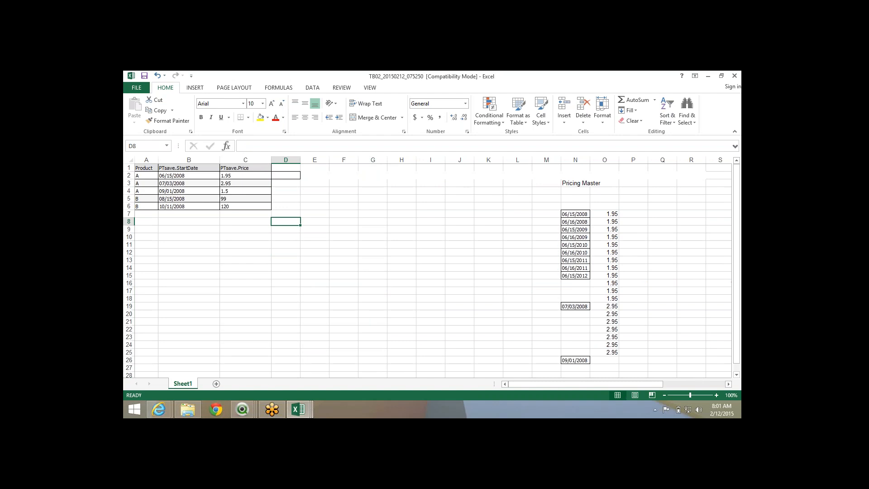
- Enter the header End Date in D1, beside the PTsave.Price column
{"action": "left_click", "coordinate": [286, 176]}
{"action": "left_click", "coordinate": [286, 168]}
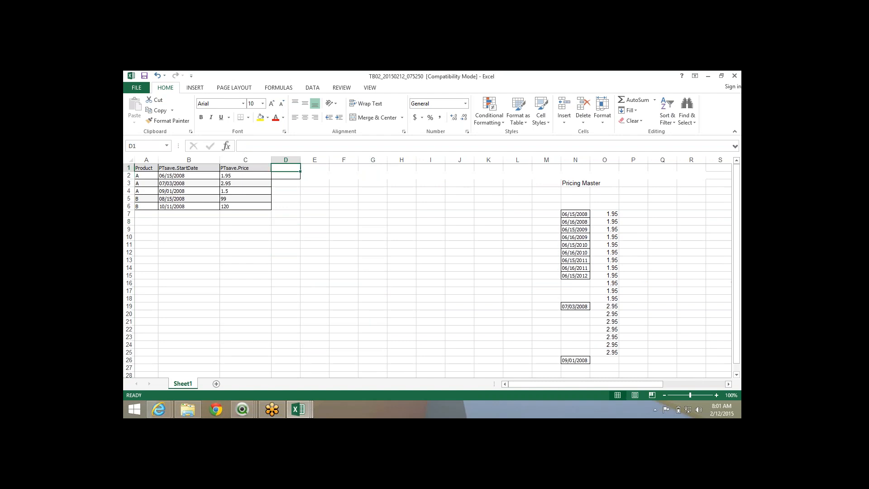
{"action": "type", "text": "End Data"}
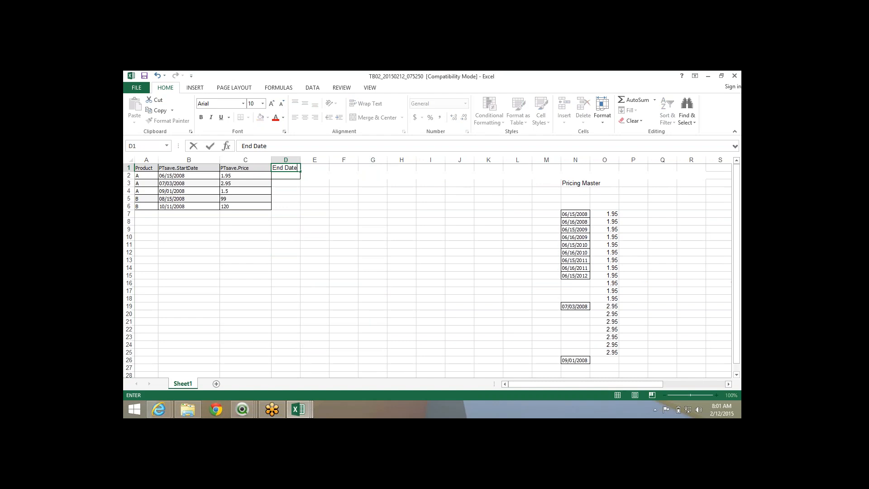
{"action": "key", "text": "Return"}
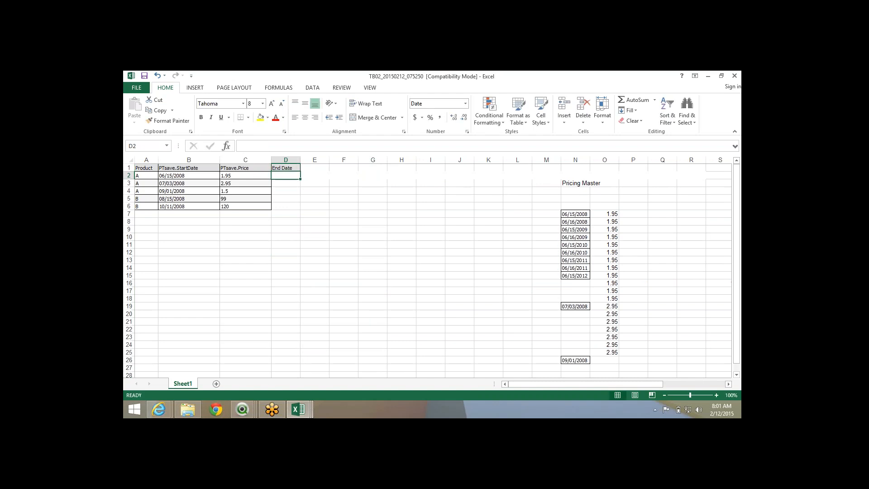
- Enter the formula =B3-1 in D2 so the first price ends the day before the following start date
{"action": "left_click", "coordinate": [189, 176]}
{"action": "left_click", "coordinate": [286, 176]}
{"action": "type", "text": "="}
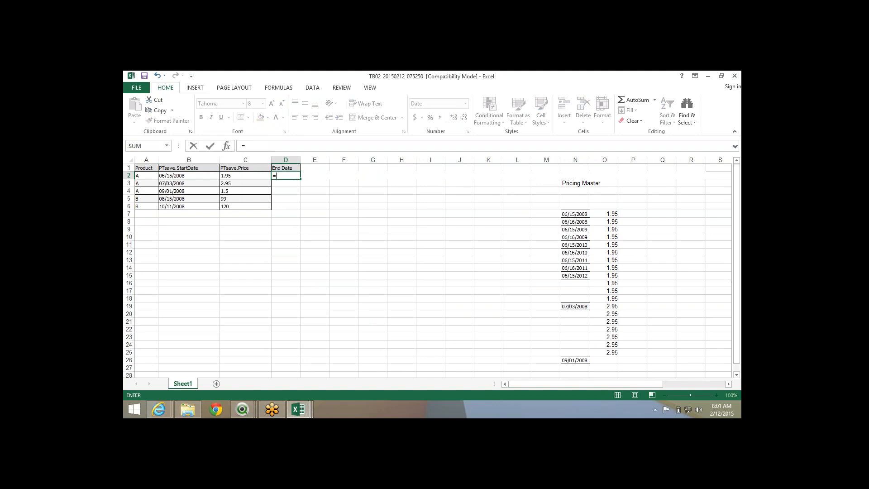
{"action": "left_click", "coordinate": [188, 183]}
{"action": "type", "text": "-1"}
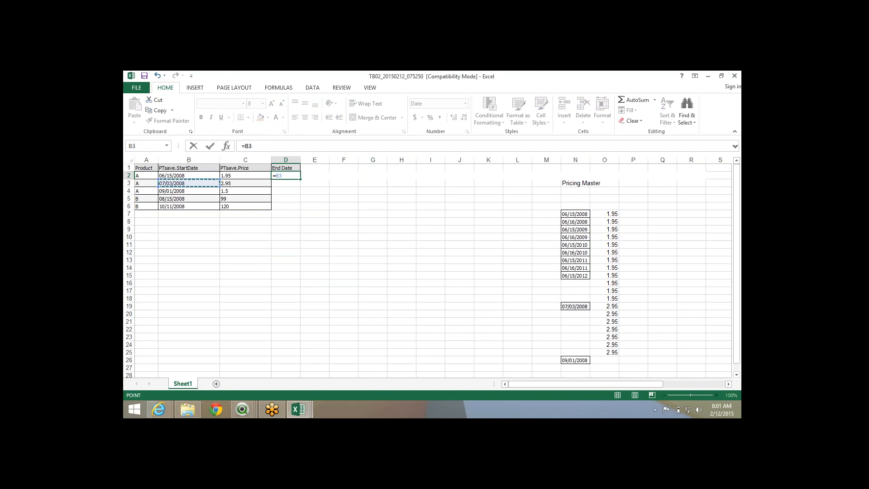
{"action": "key", "text": "Return"}
- Fill the End Date formula down from D2 through D6
{"action": "key", "text": "ctrl+d"}
{"action": "key", "text": "Down"}
{"action": "key", "text": "ctrl+d"}
{"action": "key", "text": "Down"}
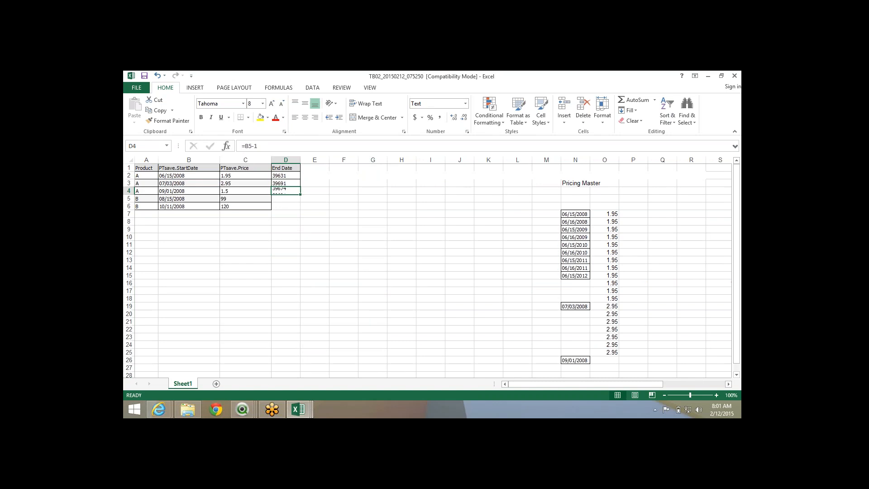
{"action": "key", "text": "ctrl+d"}
{"action": "key", "text": "Down"}
{"action": "key", "text": "ctrl+d"}
{"action": "key", "text": "ctrl+space"}
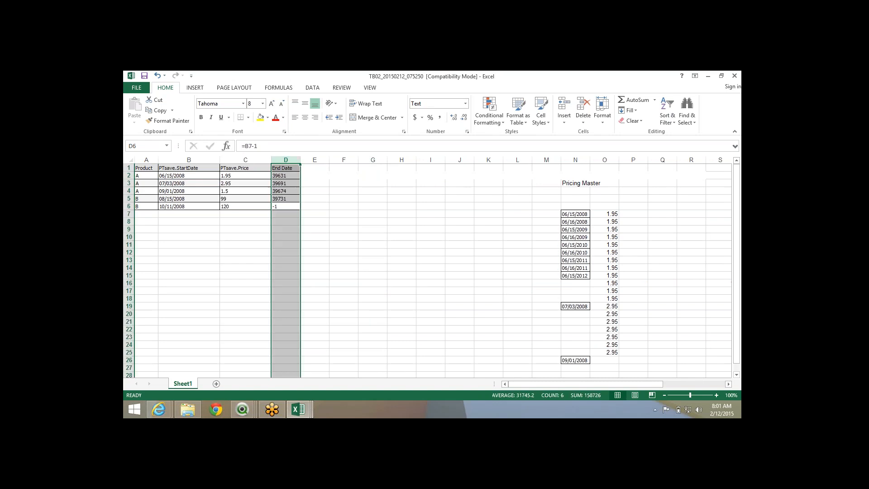
- Change the End Date formula in D6, product B's last row, to =B7-today()
{"action": "left_click", "coordinate": [286, 206]}
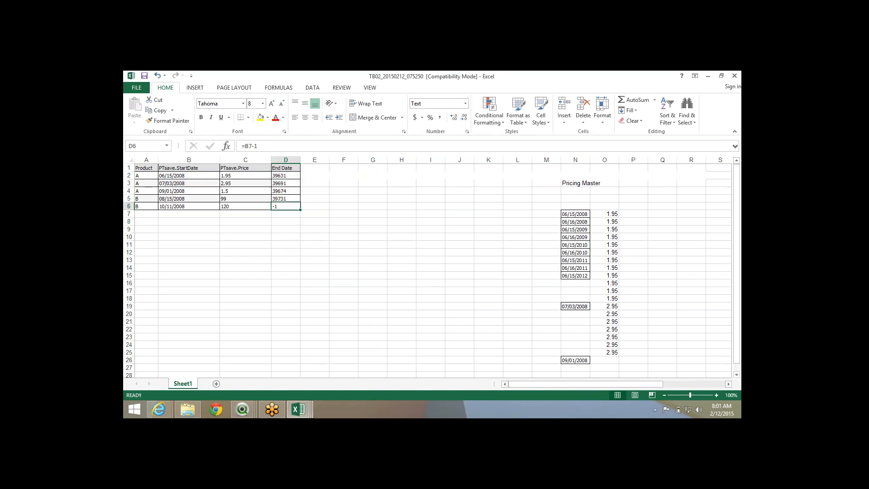
{"action": "key", "text": "F2"}
{"action": "key", "text": "BackSpace"}
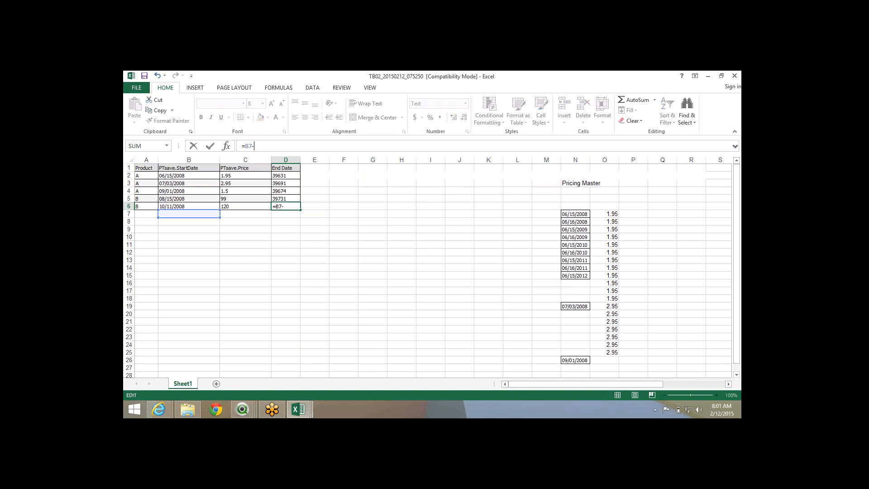
{"action": "type", "text": "today"}
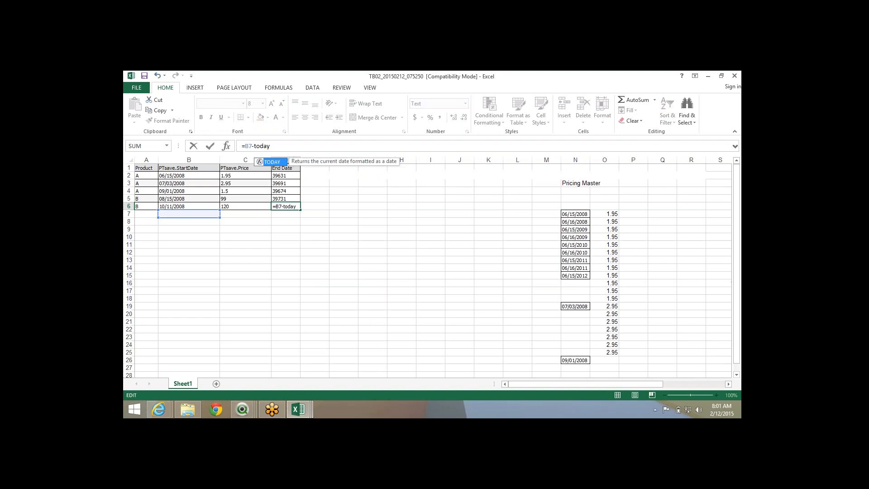
{"action": "type", "text": "()"}
{"action": "key", "text": "BackSpace"}
{"action": "key", "text": "BackSpace"}
{"action": "type", "text": "()"}
{"action": "key", "text": "Return"}
- Change the End Date formula in D4, product A's last price row, to =today()-1
{"action": "left_click", "coordinate": [188, 190]}
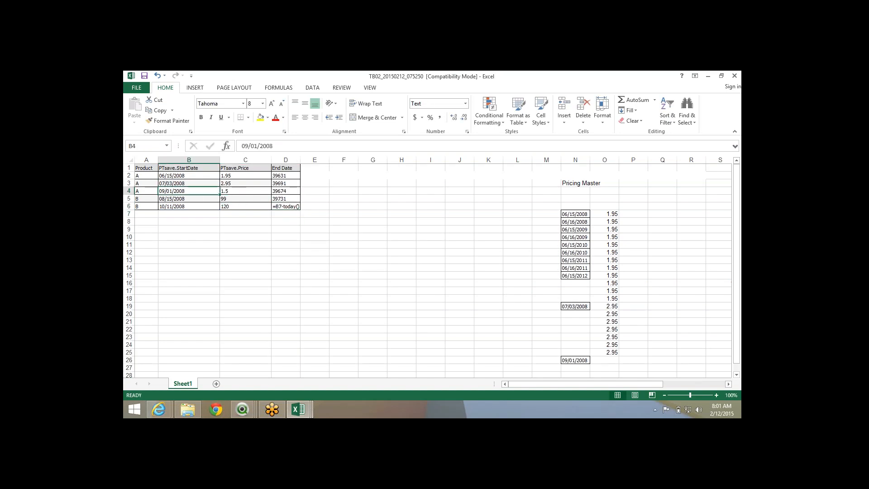
{"action": "key", "text": "Left"}
{"action": "key", "text": "shift+Right"}
{"action": "key", "text": "shift+Right"}
{"action": "key", "text": "shift+Right"}
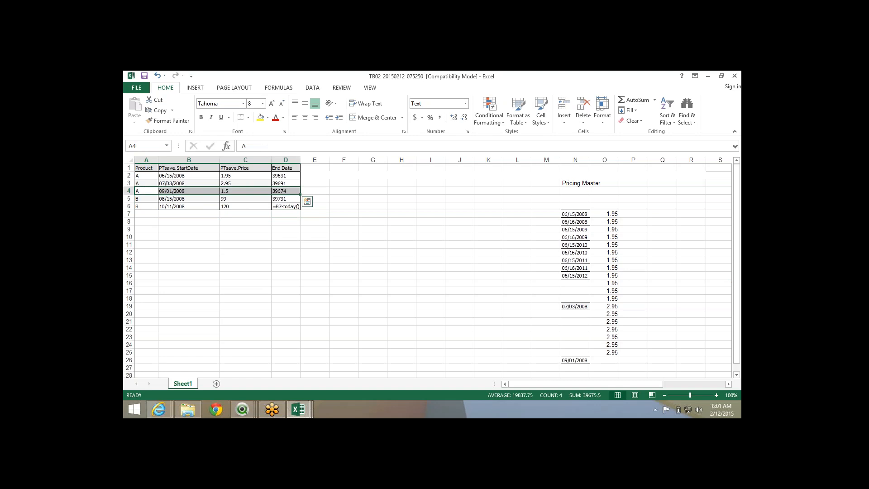
{"action": "left_click", "coordinate": [286, 206]}
{"action": "key", "text": "Up"}
{"action": "key", "text": "Up"}
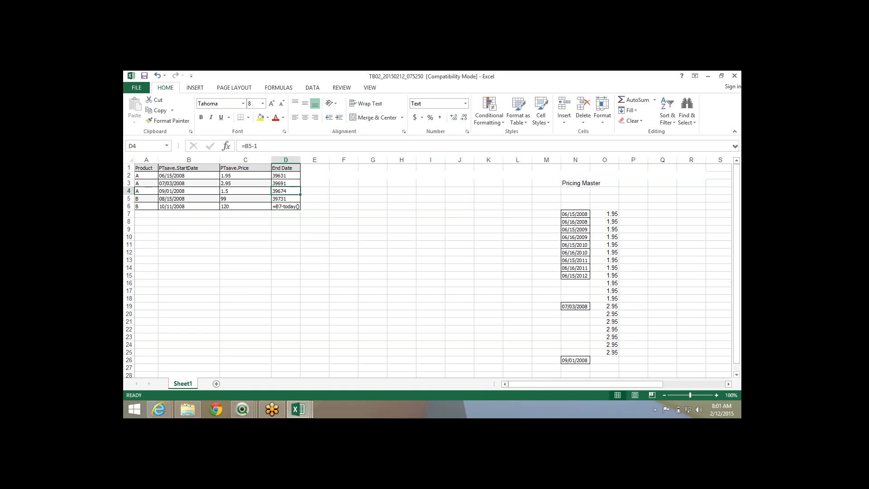
{"action": "key", "text": "F2"}
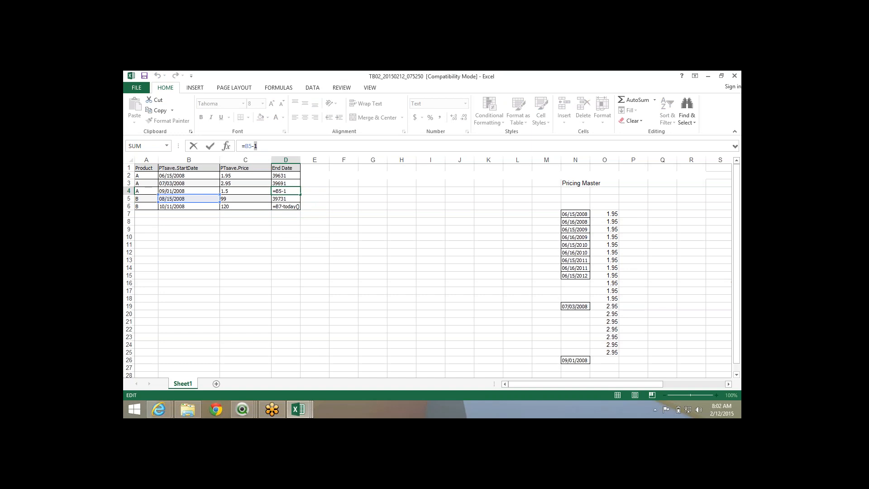
{"action": "left_click", "coordinate": [254, 146]}
{"action": "key", "text": "shift+Left"}
{"action": "key", "text": "shift+Left"}
{"action": "type", "text": "today*"}
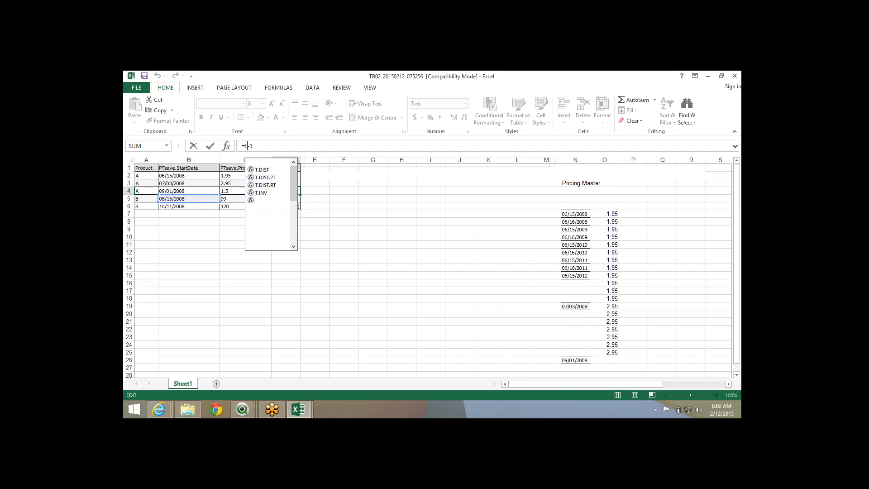
{"action": "key", "text": "BackSpace"}
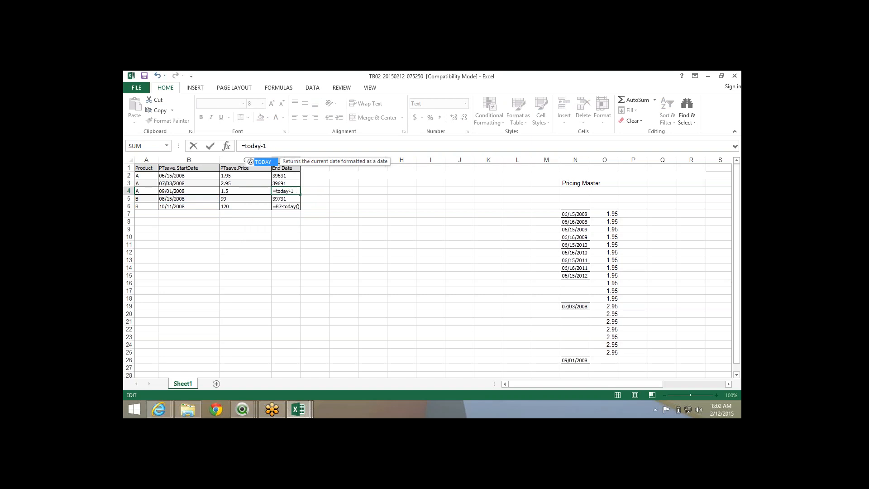
{"action": "type", "text": "()"}
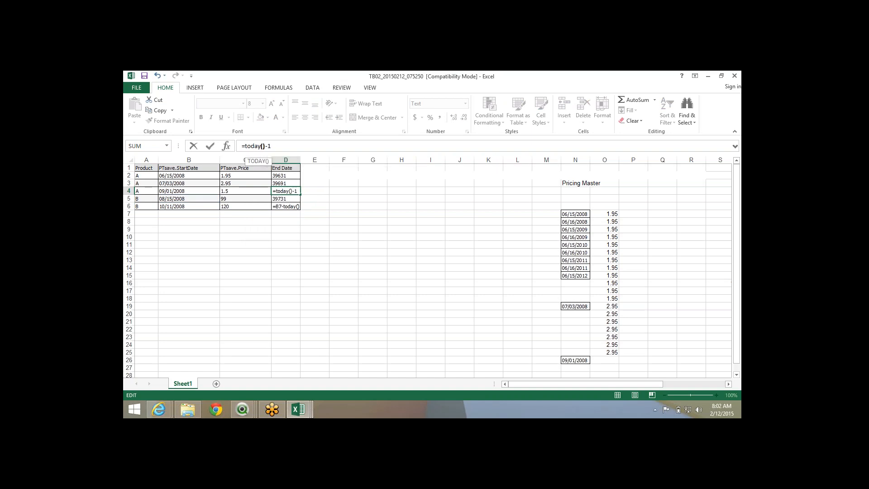
{"action": "key", "text": "Return"}
{"action": "left_click", "coordinate": [286, 206]}
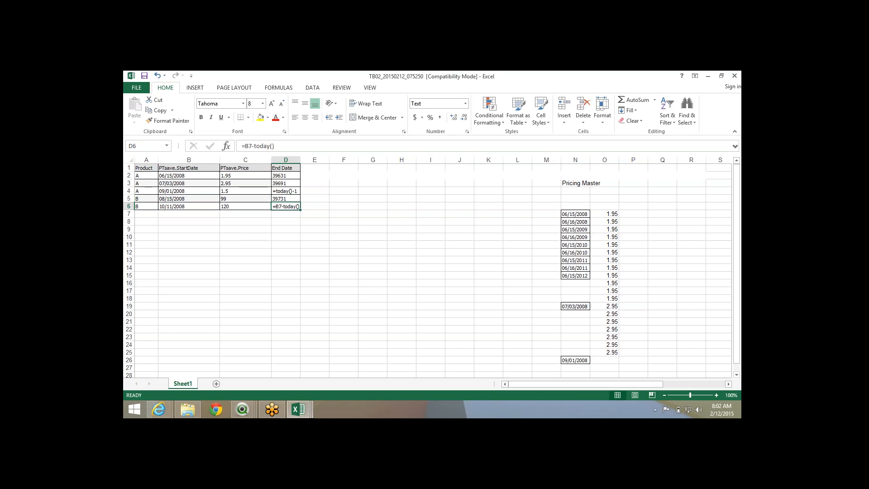
- Change the End Date formula in D6, product B's last price row, to =today()-1
{"action": "key", "text": "F2"}
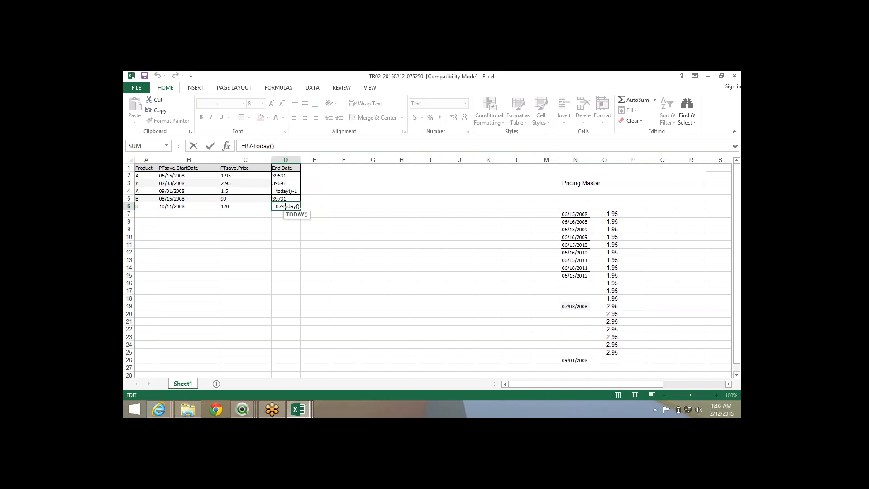
{"action": "left_click_drag", "start_coordinate": [283, 207], "coordinate": [276, 207]}
{"action": "key", "text": "BackSpace"}
{"action": "key", "text": "Right"}
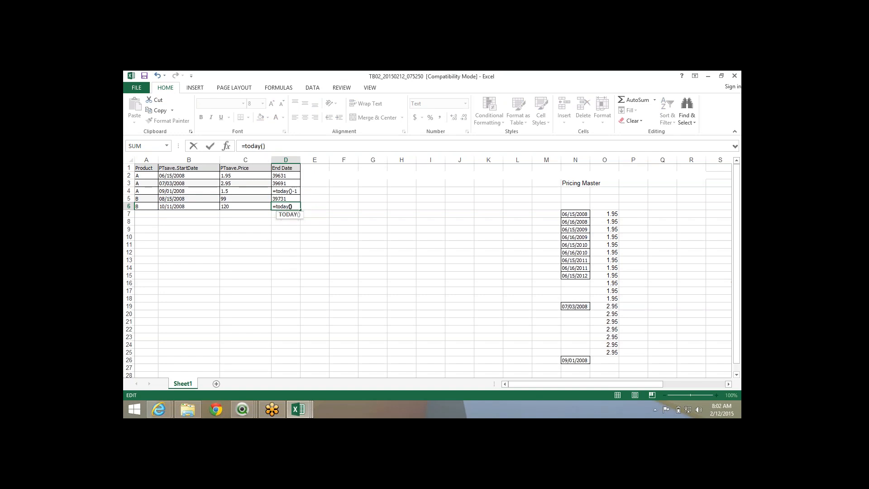
{"action": "type", "text": "-1"}
{"action": "key", "text": "Return"}
{"action": "key", "text": "ctrl+space"}
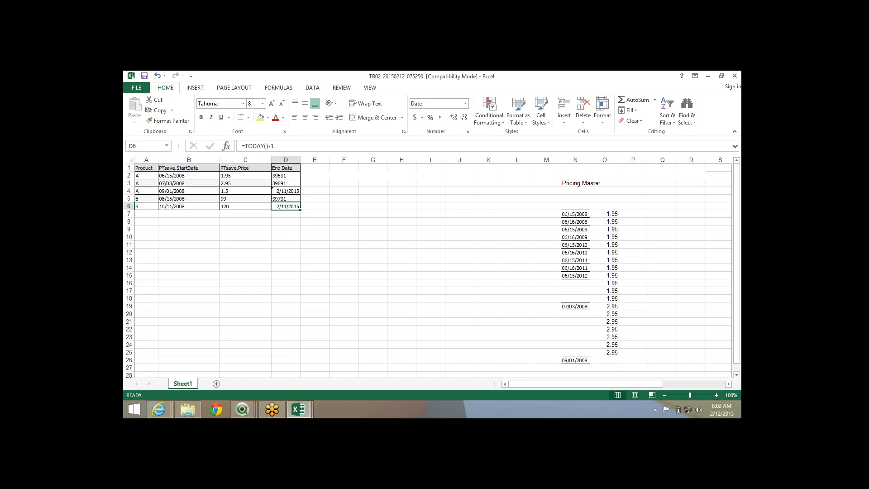
- Copy D6's date format onto the other End Date cells, D2 through D5
{"action": "left_click", "coordinate": [169, 120]}
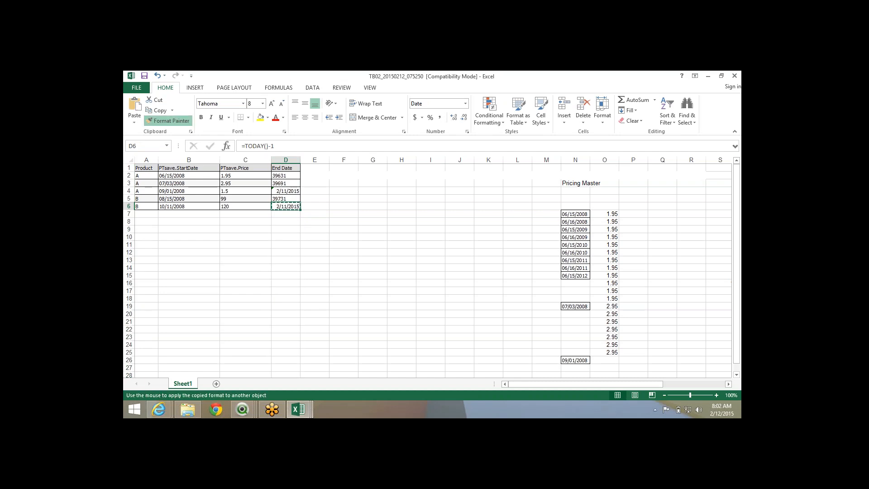
{"action": "left_click_drag", "start_coordinate": [286, 206], "coordinate": [285, 175]}
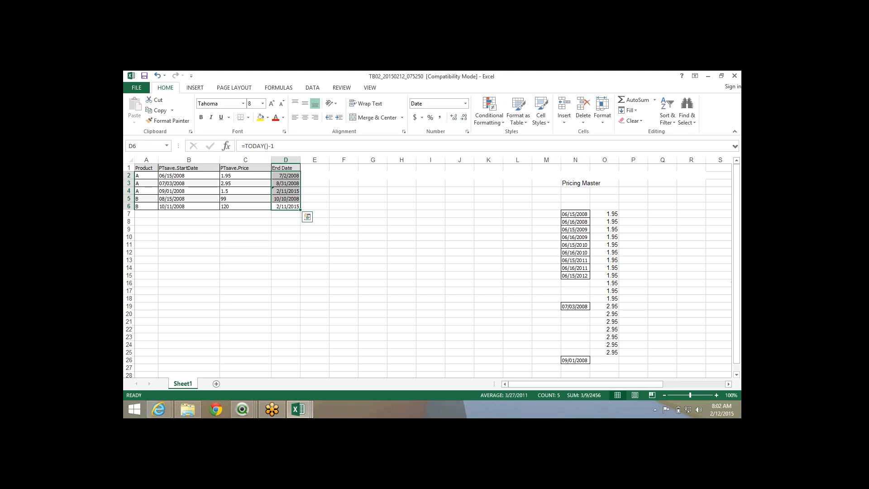
{"action": "left_click", "coordinate": [285, 191]}
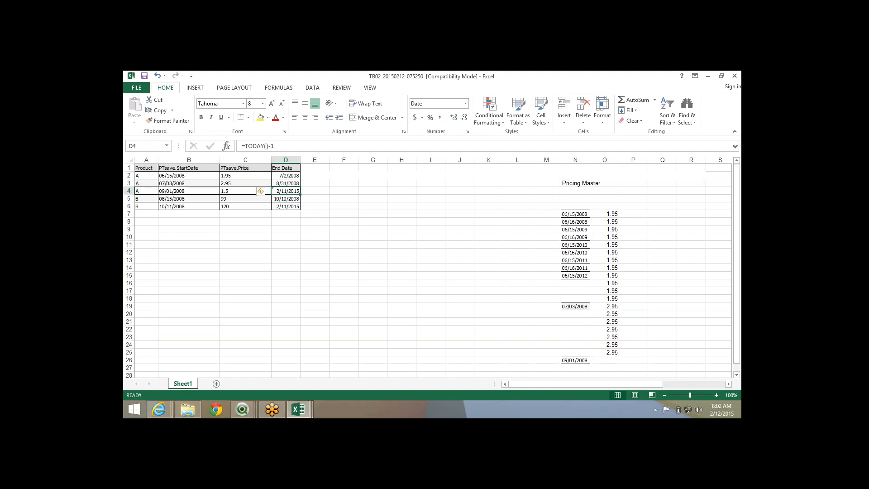
- Examine the last price rows of products A and B, the whole price table and the Pricing Master entries in N7:O19
{"action": "left_click", "coordinate": [245, 191]}
{"action": "left_click_drag", "start_coordinate": [146, 191], "coordinate": [285, 190]}
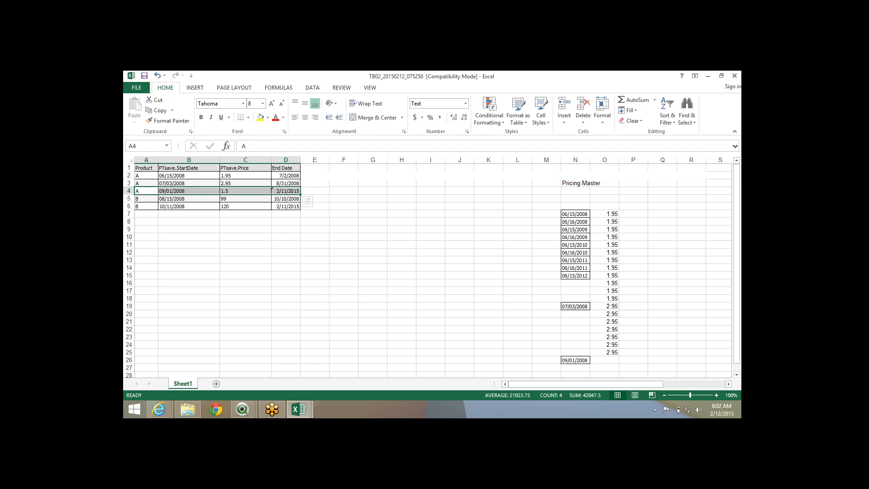
{"action": "left_click", "coordinate": [245, 206]}
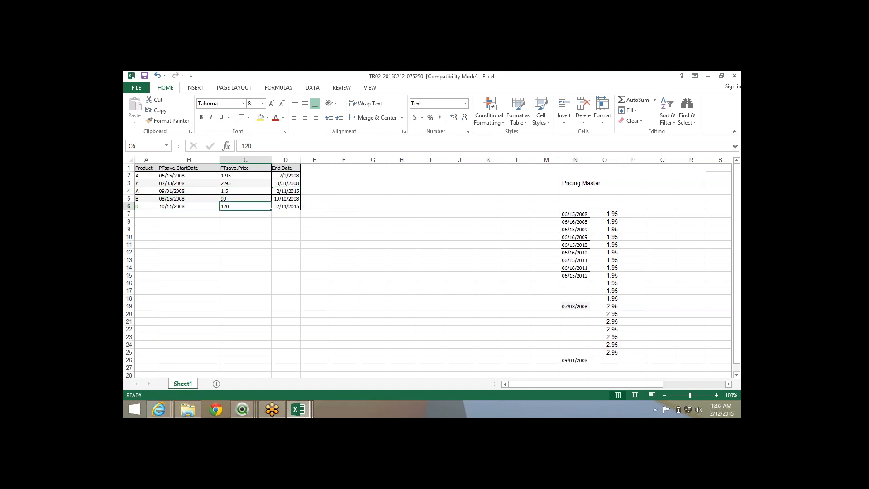
{"action": "left_click_drag", "start_coordinate": [285, 206], "coordinate": [146, 213]}
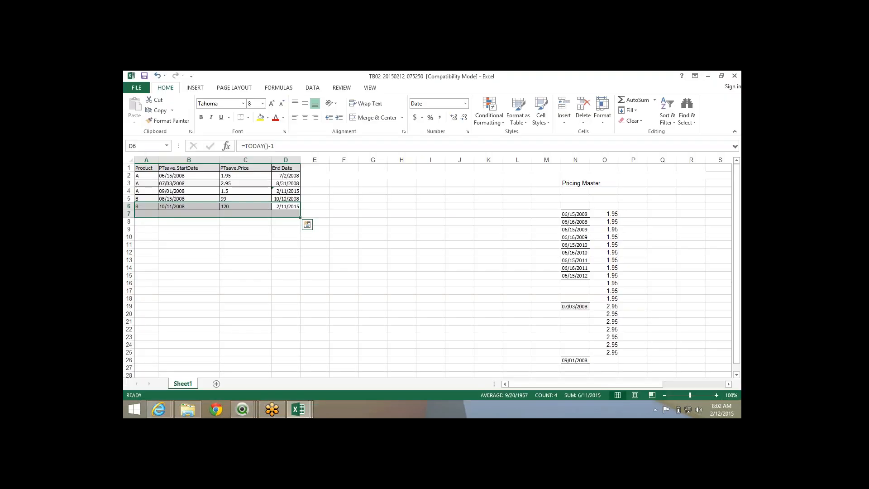
{"action": "left_click", "coordinate": [286, 191]}
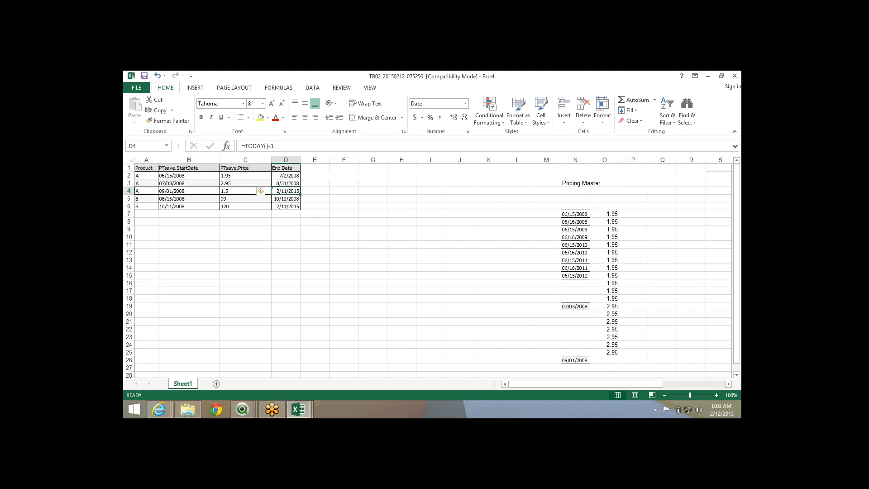
{"action": "key", "text": "Down"}
{"action": "key", "text": "Down"}
{"action": "key", "text": "ctrl+a"}
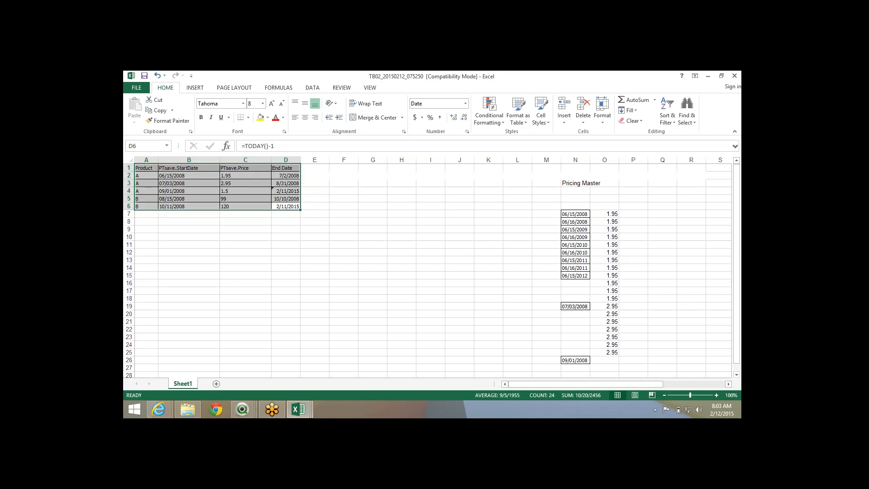
{"action": "left_click_drag", "start_coordinate": [575, 214], "coordinate": [607, 306]}
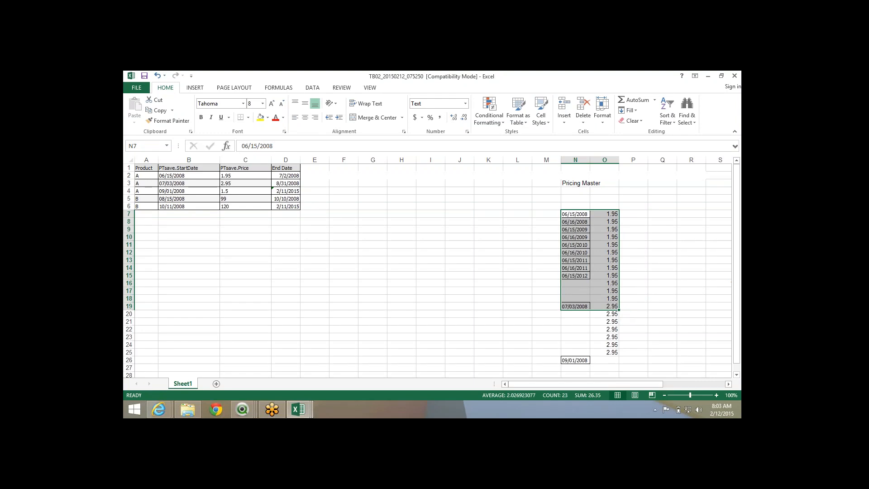
- Enter the heading "Master Calender" in F5
{"action": "left_click", "coordinate": [344, 199]}
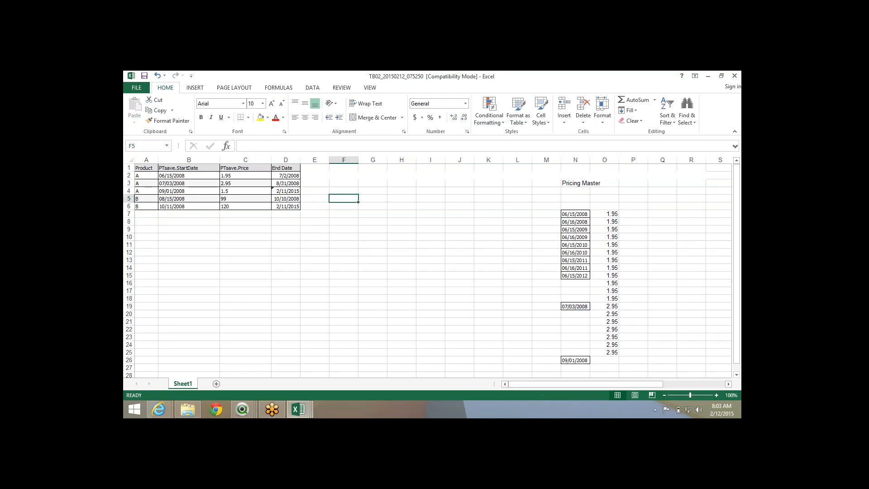
{"action": "type", "text": "Master Calender"}
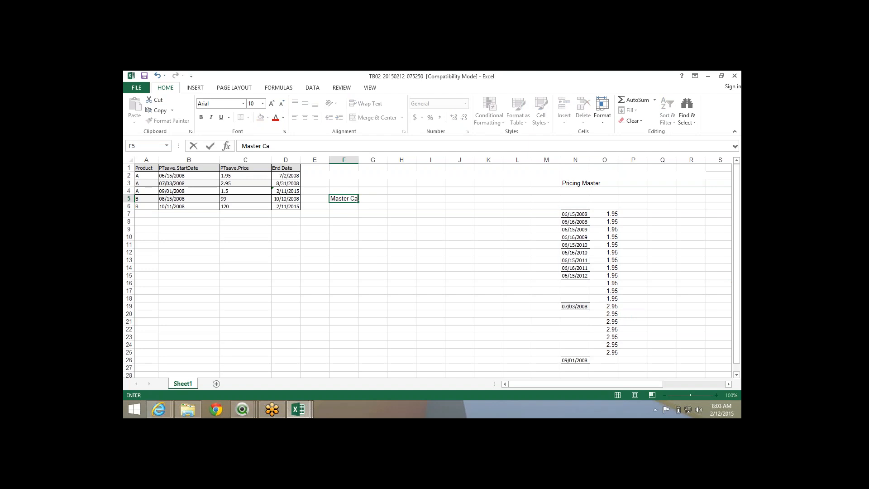
{"action": "key", "text": "Return"}
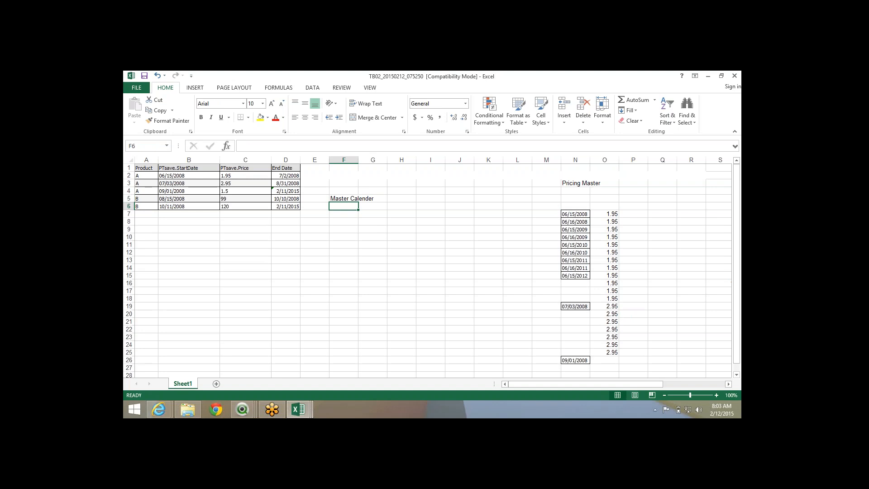
- Copy the first start date, 06/15/2008, from B2 into F7 under the Master Calender heading
{"action": "left_click", "coordinate": [189, 176]}
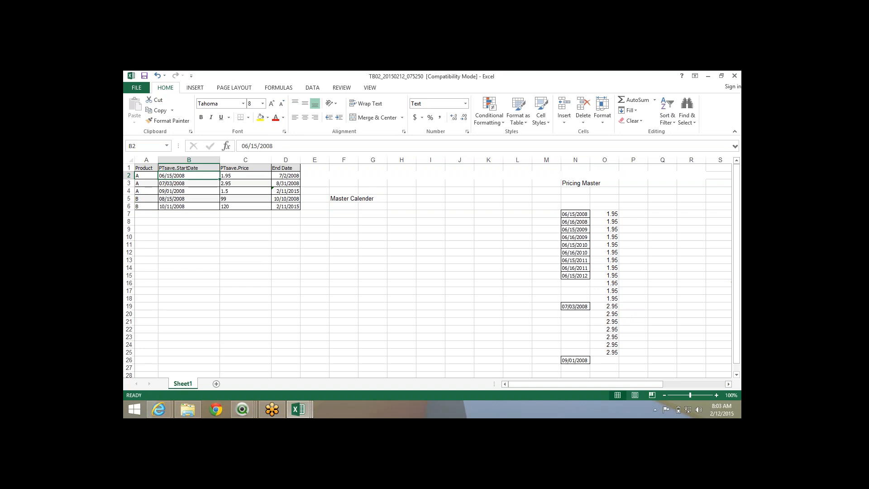
{"action": "key", "text": "ctrl+c"}
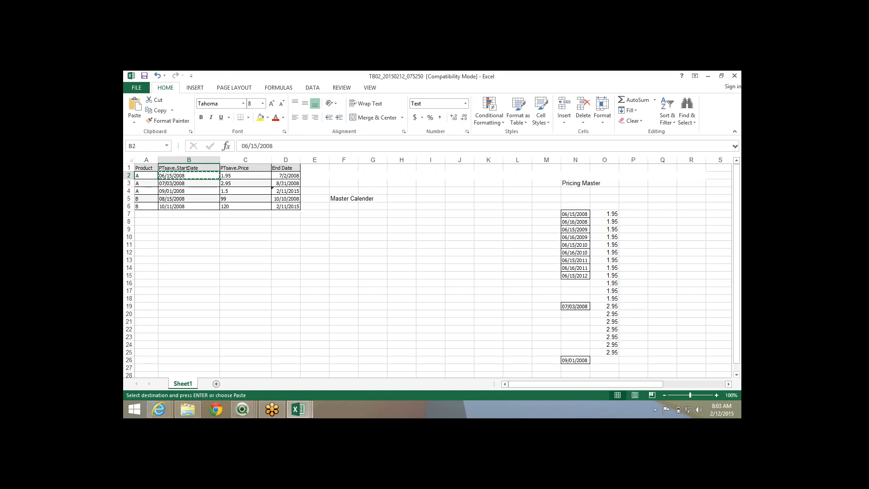
{"action": "left_click", "coordinate": [344, 214]}
{"action": "key", "text": "ctrl+v"}
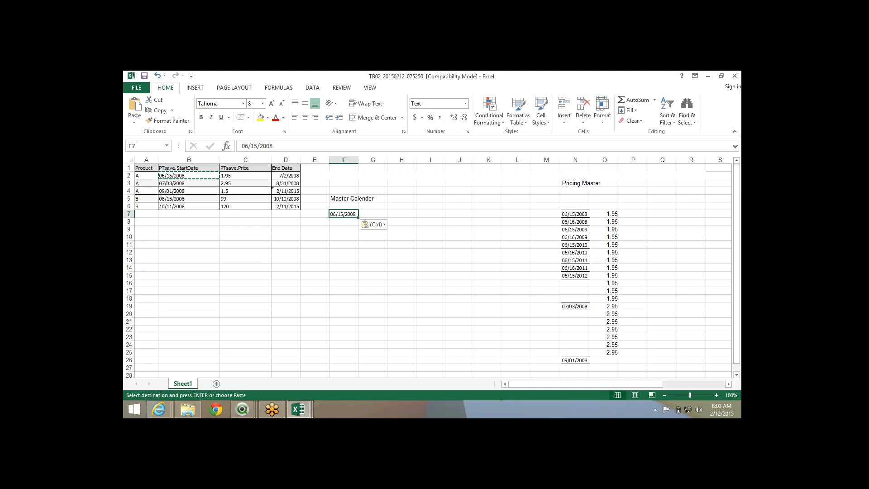
{"action": "key", "text": "Escape"}
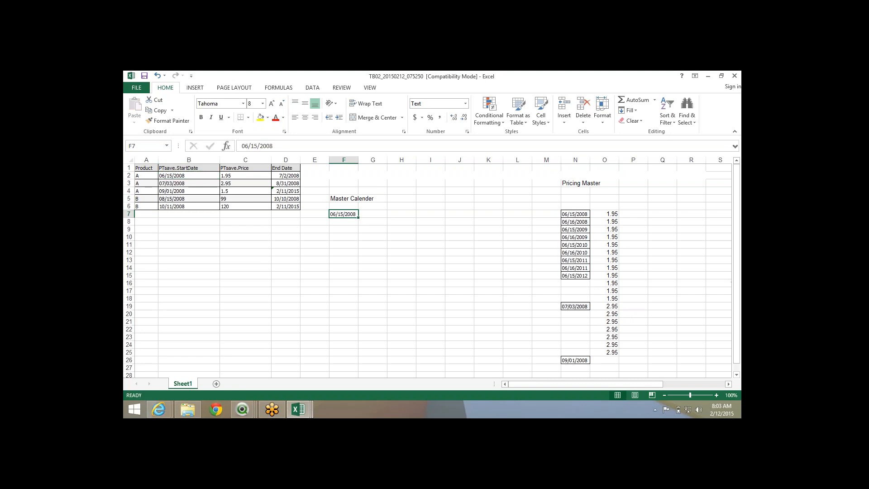
{"action": "left_click", "coordinate": [246, 206]}
{"action": "left_click", "coordinate": [189, 206]}
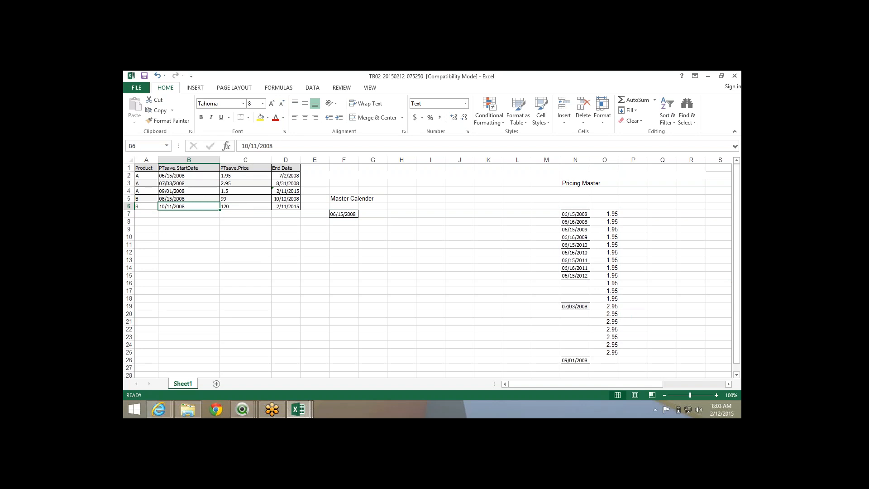
{"action": "left_click", "coordinate": [430, 183]}
{"action": "type", "text": "=to"}
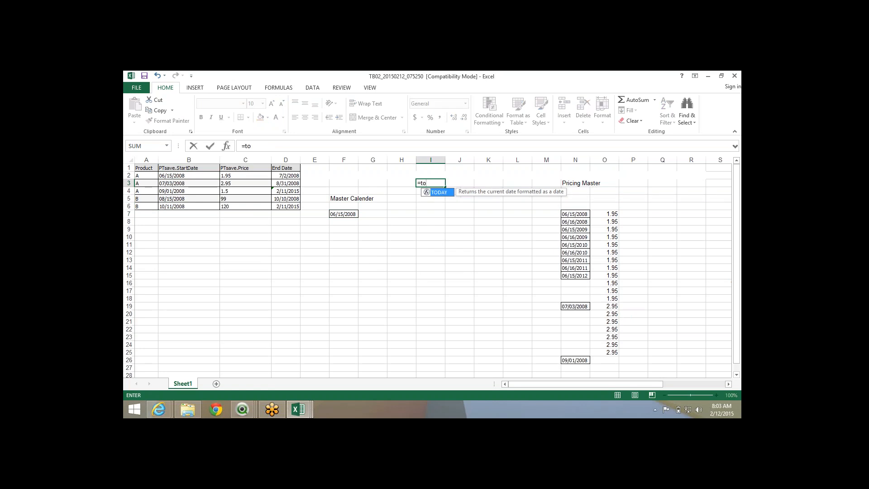
{"action": "key", "text": "Return"}
{"action": "key", "text": "Up"}
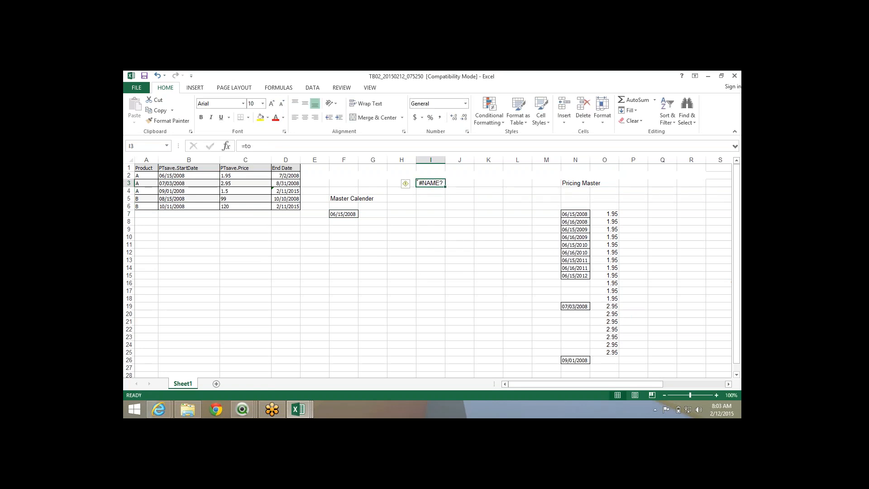
{"action": "key", "text": "Delete"}
{"action": "type", "text": "t"}
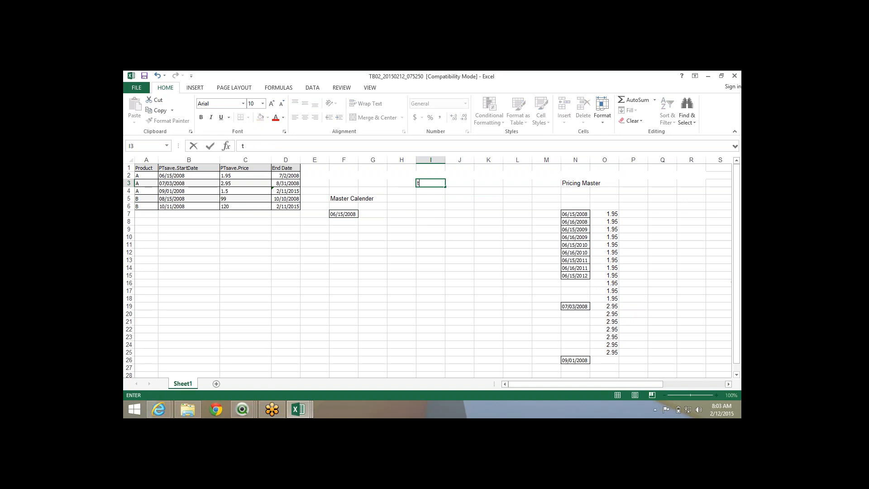
{"action": "key", "text": "BackSpace"}
{"action": "type", "text": "-"}
{"action": "key", "text": "BackSpace"}
- Enter the formula =TODAY() in I3
{"action": "type", "text": "=toda"}
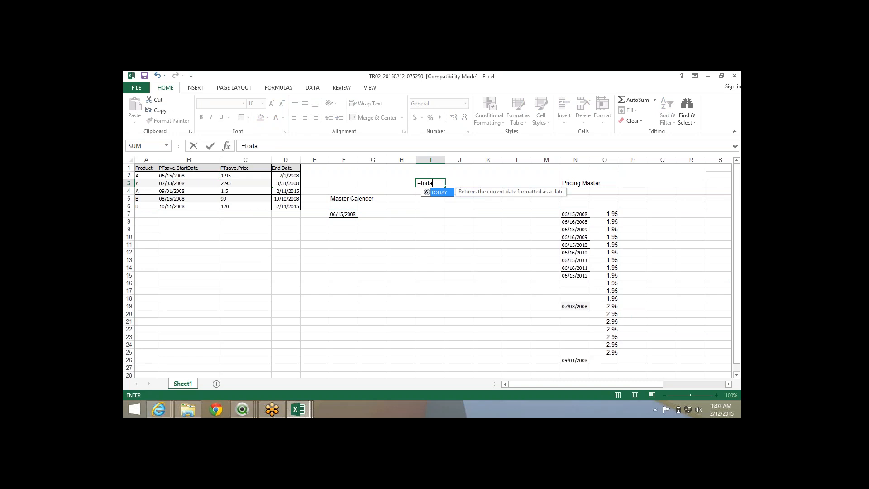
{"action": "key", "text": "Tab"}
{"action": "type", "text": ")"}
{"action": "key", "text": "Return"}
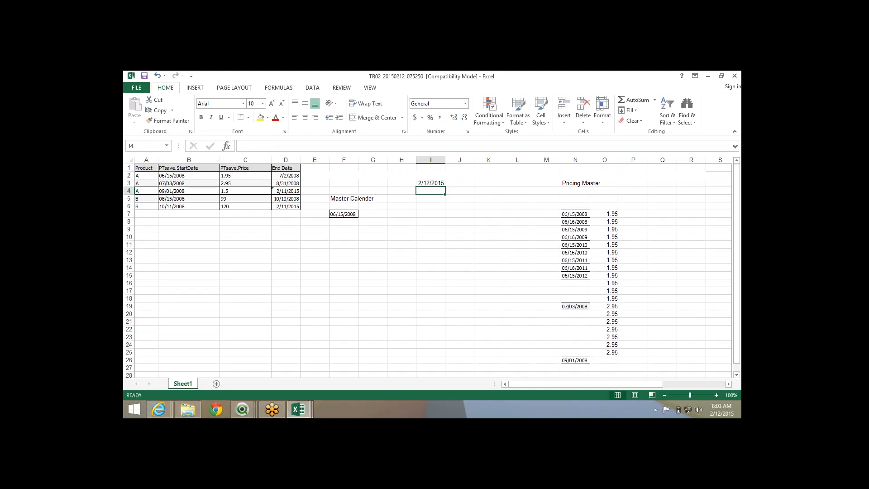
- Copy the TODAY formula from I3 into F25 as the last date of the Master Calender
{"action": "left_click_drag", "start_coordinate": [344, 214], "coordinate": [347, 329]}
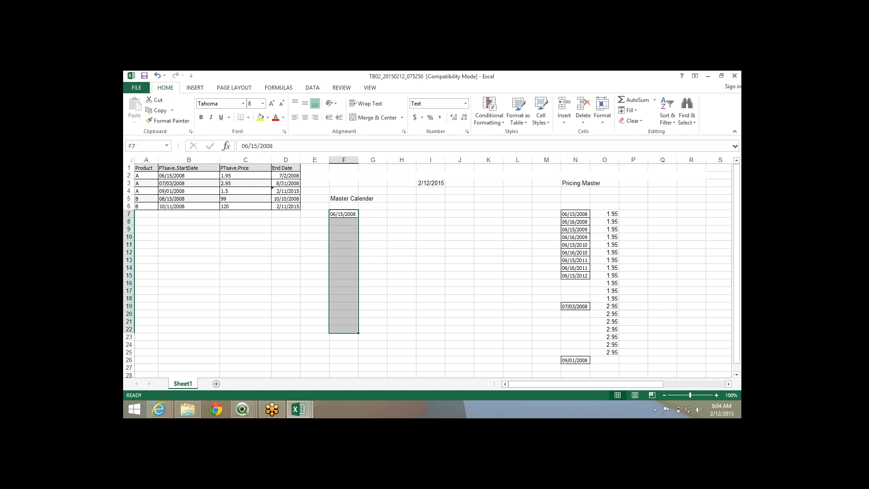
{"action": "left_click", "coordinate": [344, 214]}
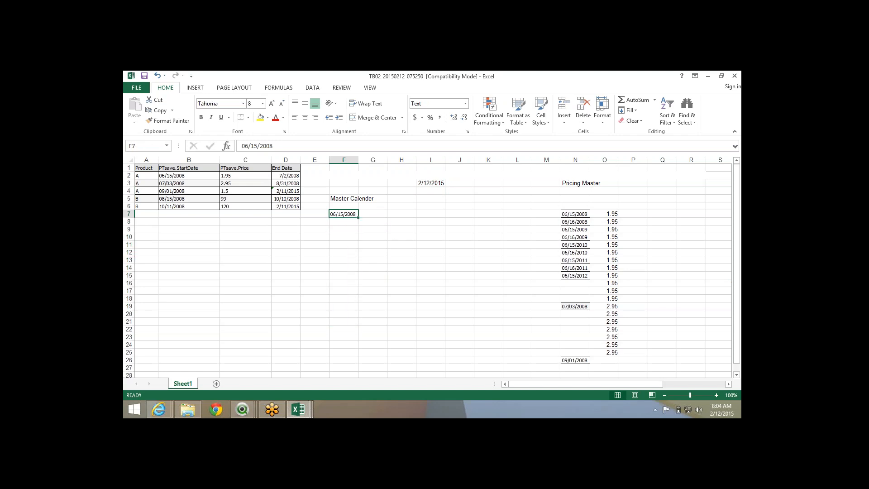
{"action": "left_click", "coordinate": [344, 344]}
{"action": "left_click", "coordinate": [431, 183]}
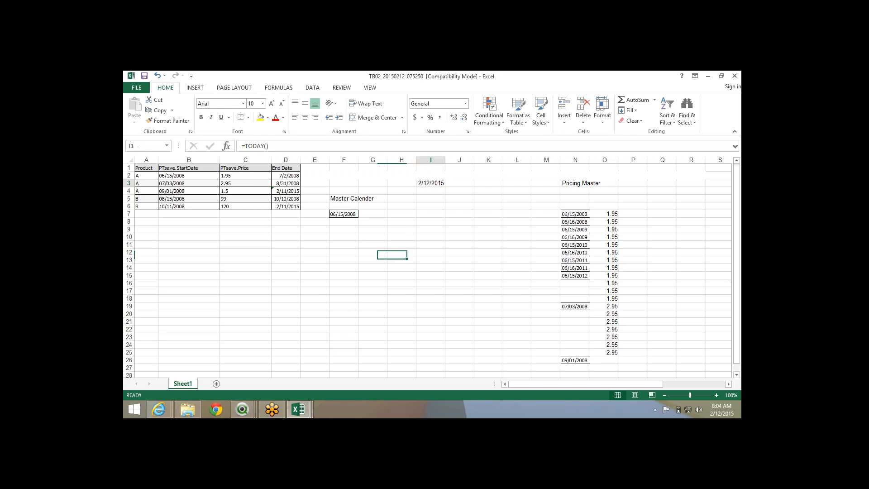
{"action": "key", "text": "ctrl+c"}
{"action": "left_click", "coordinate": [344, 352]}
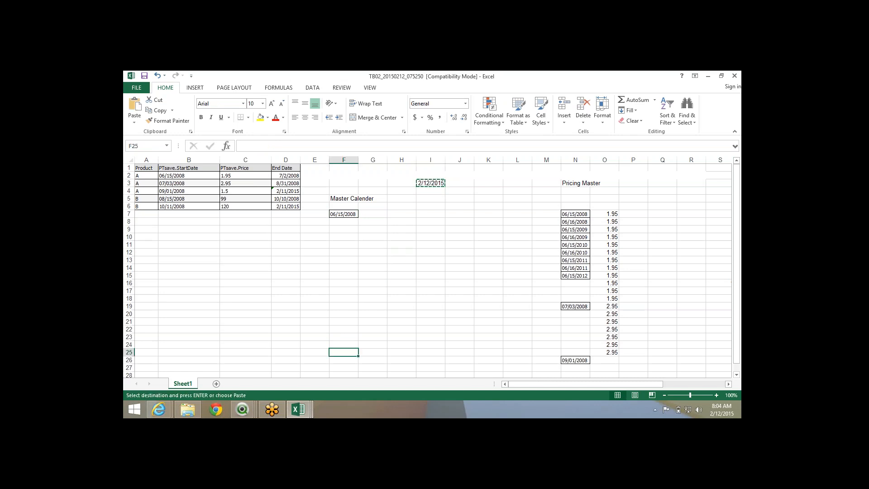
{"action": "key", "text": "ctrl+v"}
- Select the Master Calender span from F25 up to F7 to review the dates it has to cover
{"action": "key", "text": "shift+Up"}
{"action": "key", "text": "shift+Up"}
{"action": "key", "text": "shift+Up"}
{"action": "key", "text": "shift+Up"}
{"action": "key", "text": "shift+Up"}
{"action": "key", "text": "shift+Up"}
{"action": "key", "text": "shift+Up"}
{"action": "key", "text": "shift+Up"}
{"action": "key", "text": "shift+Up"}
{"action": "key", "text": "shift+Up"}
{"action": "key", "text": "shift+Up"}
{"action": "key", "text": "shift+Up"}
{"action": "key", "text": "shift+Up"}
{"action": "key", "text": "shift+Up"}
{"action": "key", "text": "shift+Up"}
{"action": "key", "text": "shift+Up"}
{"action": "key", "text": "shift+Up"}
{"action": "key", "text": "shift+Up"}
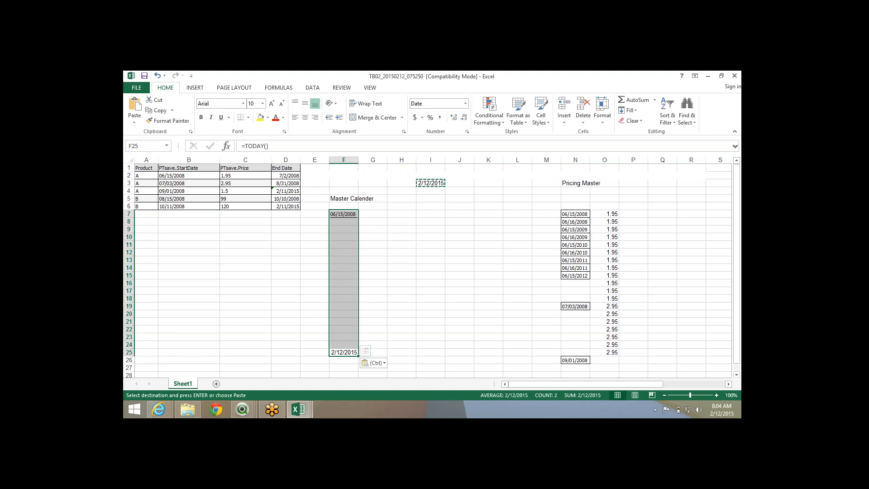
- Enter 06/16/2008 in F8 based on a copy of F7, and fill the F7:F8 dates down through F21
{"action": "left_click", "coordinate": [343, 214]}
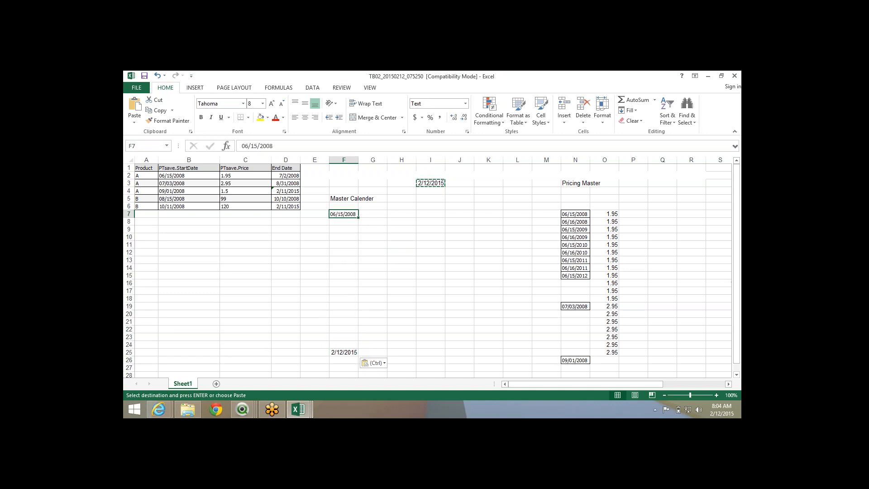
{"action": "key", "text": "ctrl+c"}
{"action": "key", "text": "Down"}
{"action": "key", "text": "Return"}
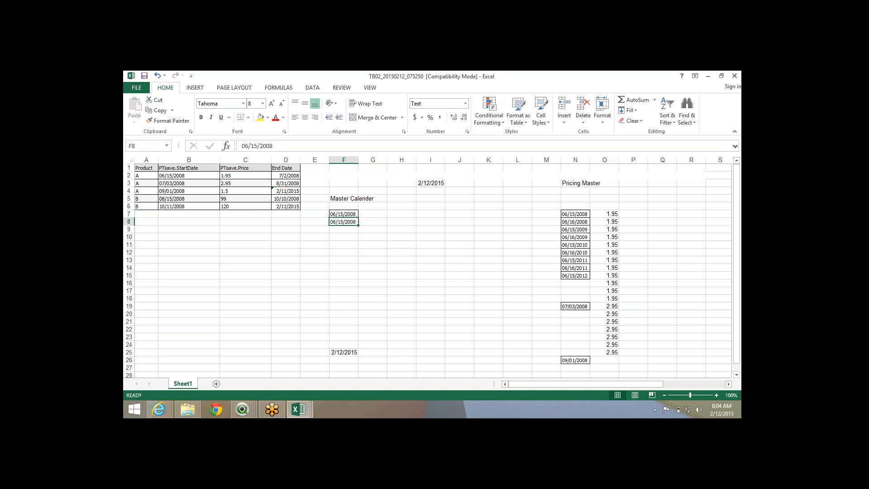
{"action": "double_click", "coordinate": [338, 222]}
{"action": "key", "text": "Delete"}
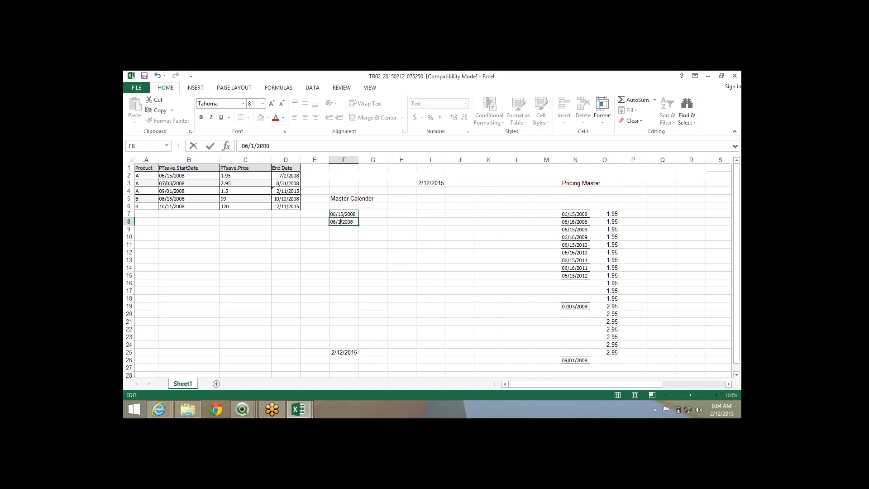
{"action": "type", "text": "6"}
{"action": "key", "text": "Return"}
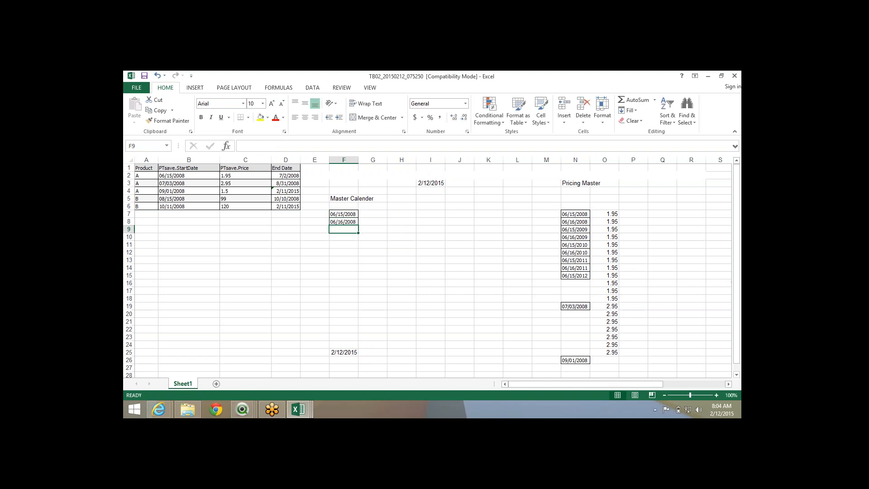
{"action": "left_click_drag", "start_coordinate": [343, 214], "coordinate": [359, 322]}
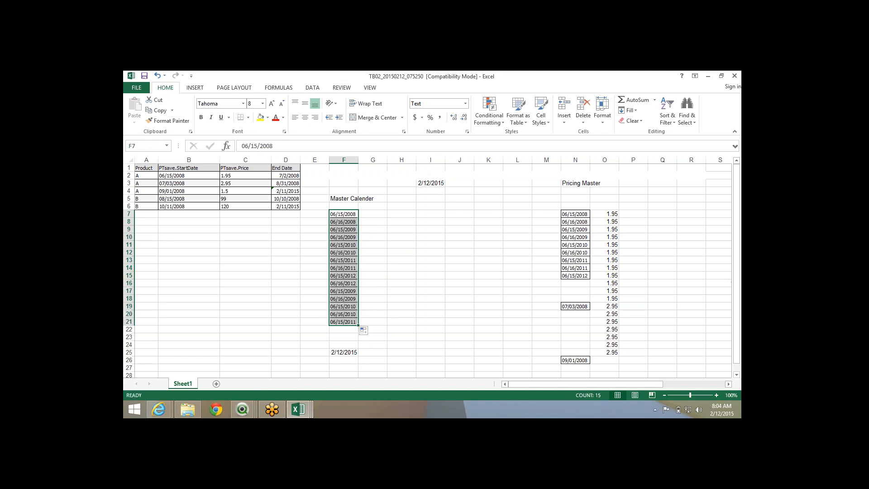
- Enter the header Date in F6, directly above the Master Calender dates
{"action": "left_click", "coordinate": [344, 160]}
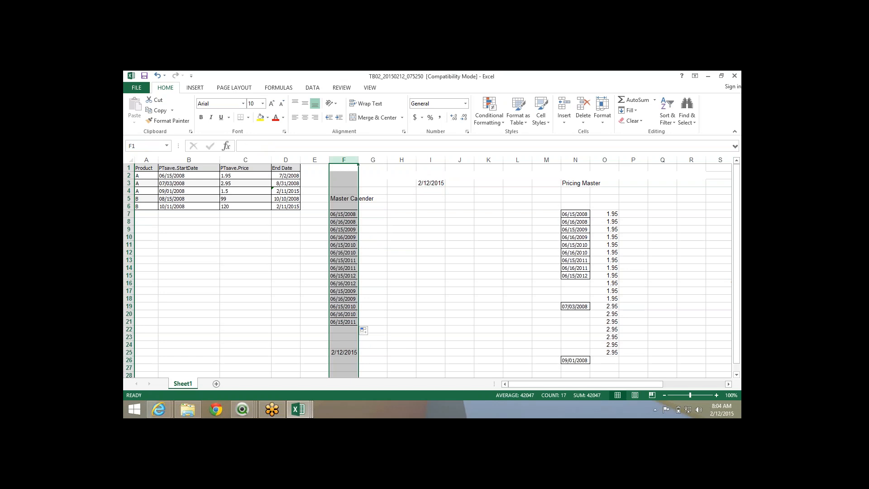
{"action": "left_click", "coordinate": [343, 213]}
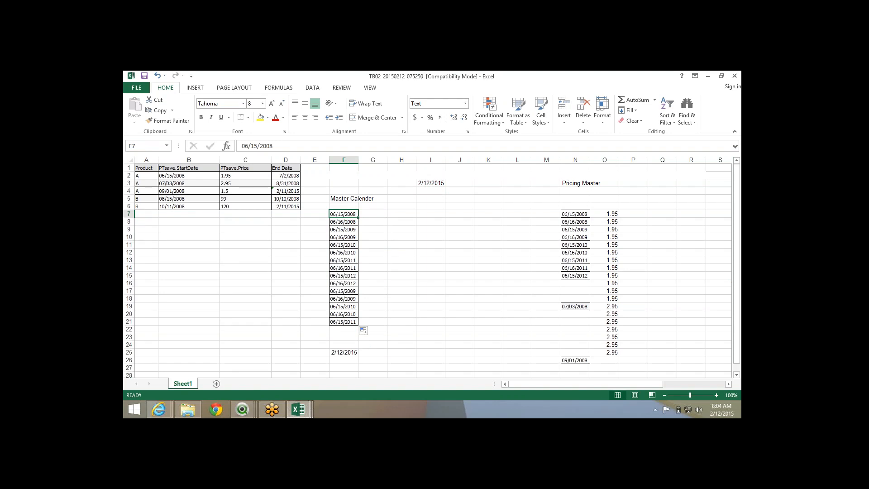
{"action": "left_click", "coordinate": [344, 206]}
{"action": "type", "text": "Date"}
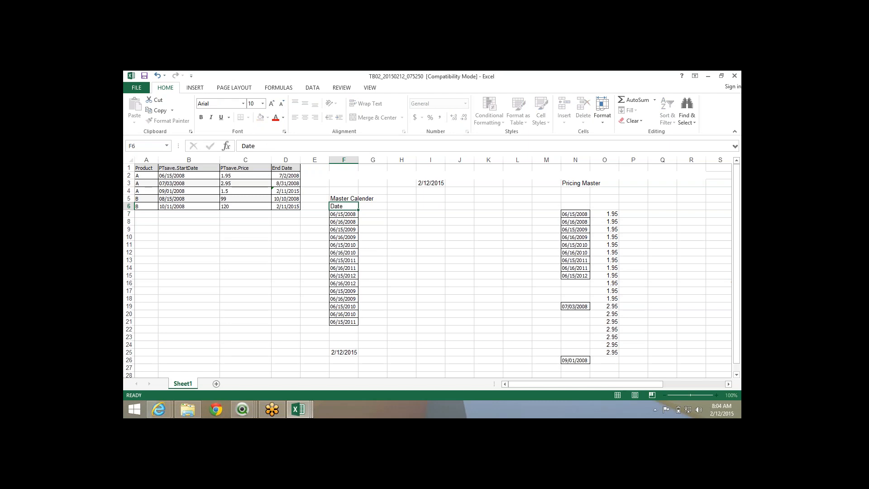
{"action": "key", "text": "Return"}
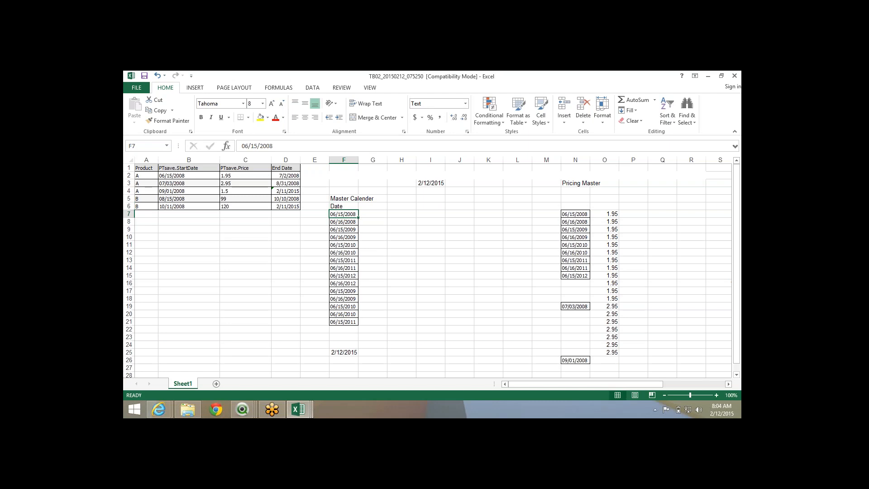
- Compare the price table's start and end dates, mainly product A's first row, with the Master Calender dates and the TODAY cell
{"action": "left_click", "coordinate": [189, 176]}
{"action": "left_click", "coordinate": [286, 176]}
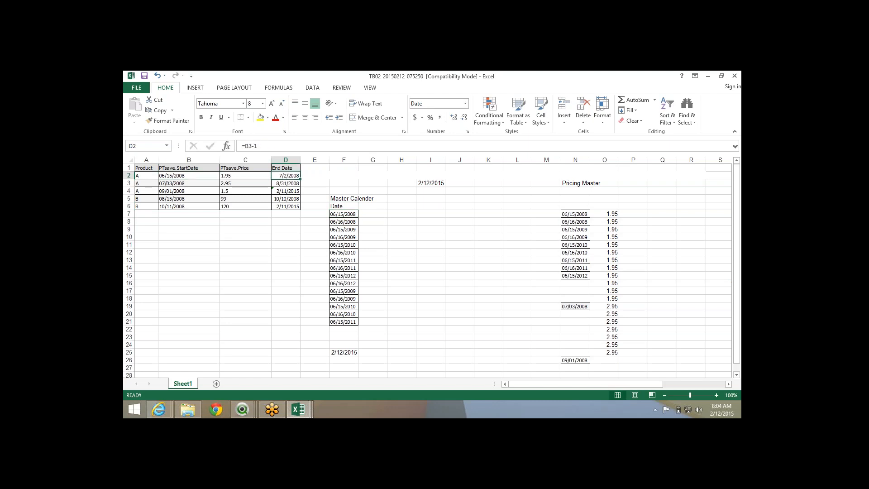
{"action": "key", "text": "shift+Left"}
{"action": "key", "text": "shift+Left"}
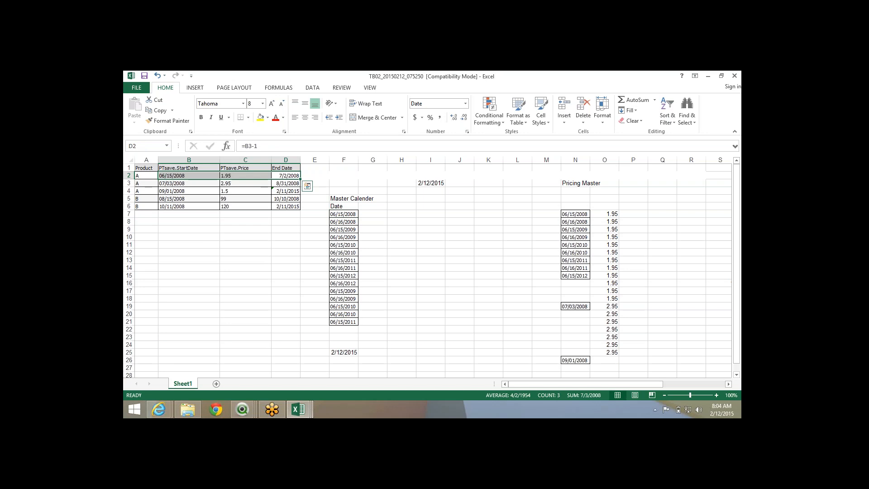
{"action": "left_click", "coordinate": [343, 214]}
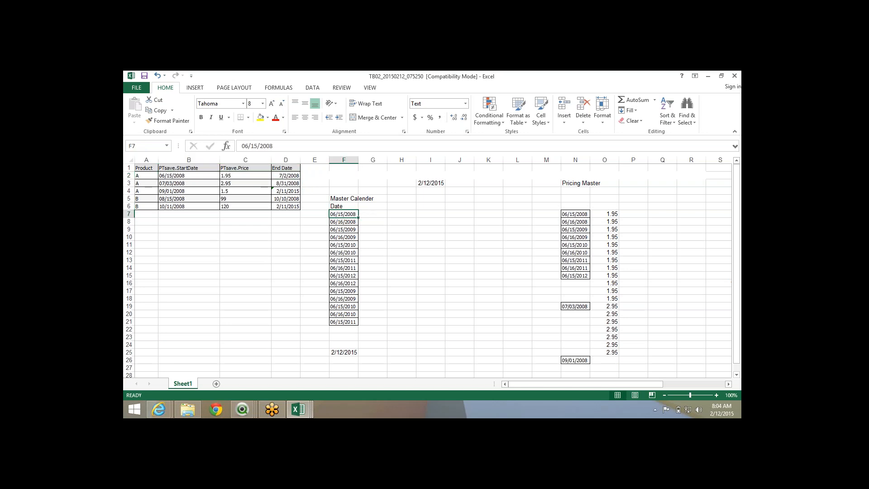
{"action": "left_click", "coordinate": [286, 176]}
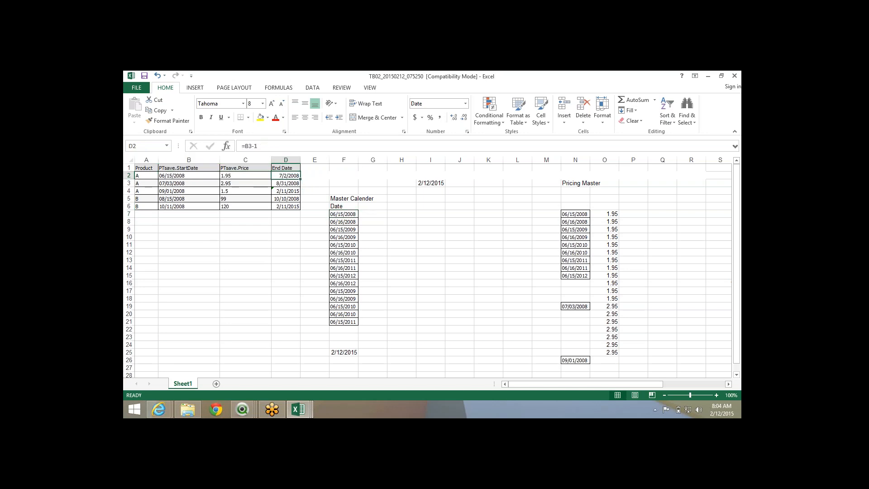
{"action": "left_click_drag", "start_coordinate": [146, 175], "coordinate": [245, 176]}
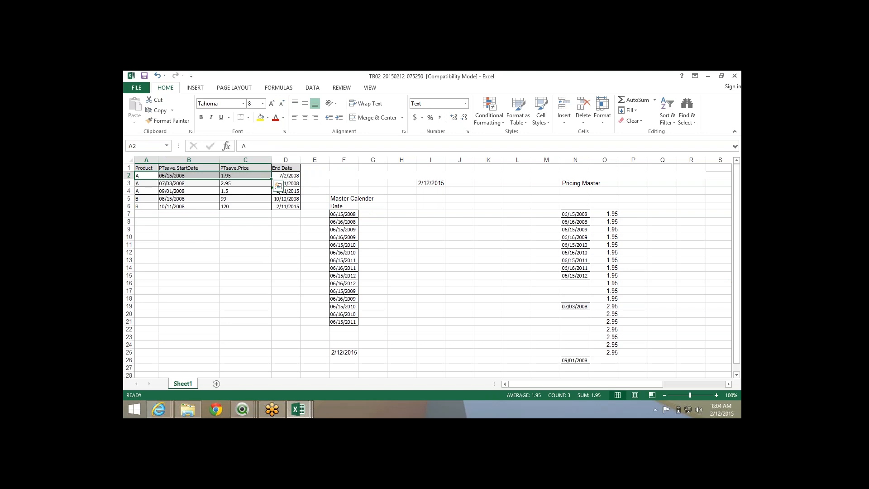
{"action": "left_click", "coordinate": [286, 176]}
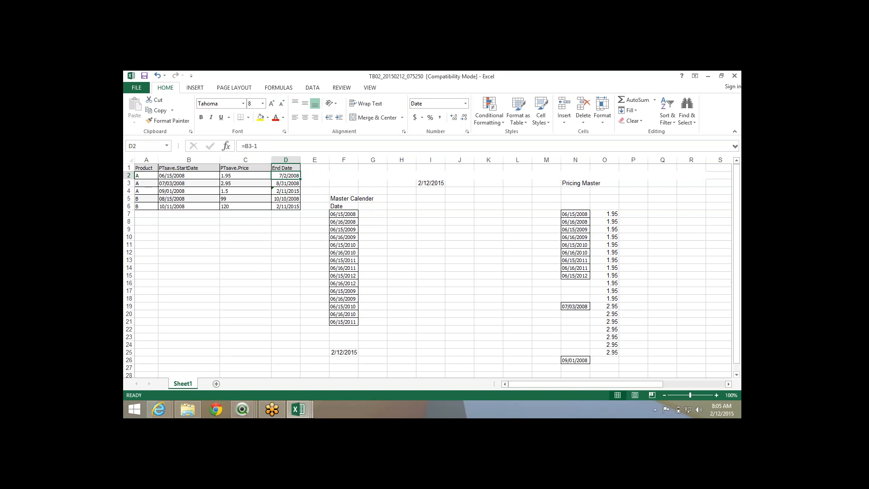
{"action": "left_click", "coordinate": [285, 160]}
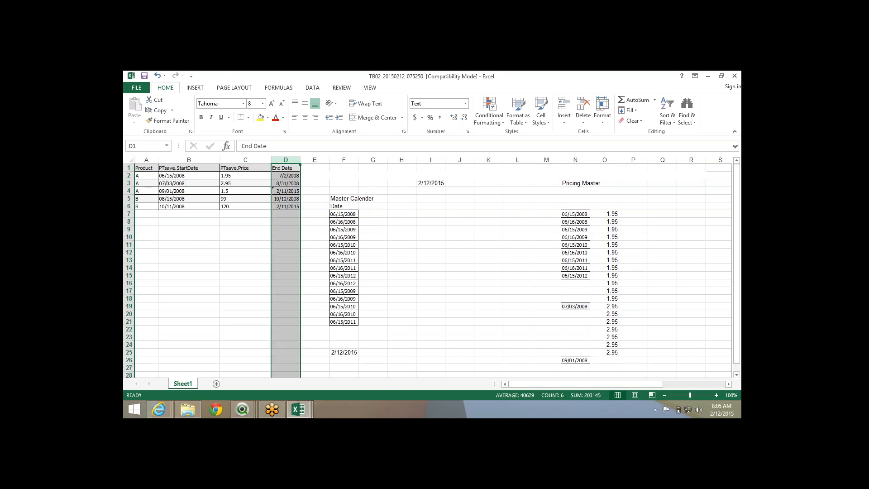
{"action": "left_click_drag", "start_coordinate": [343, 214], "coordinate": [344, 253]}
{"action": "left_click", "coordinate": [188, 183]}
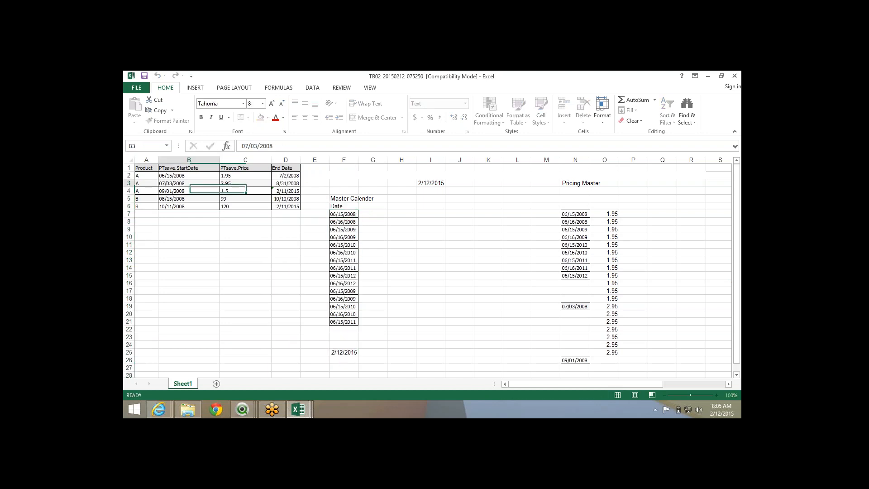
{"action": "double_click", "coordinate": [189, 175]}
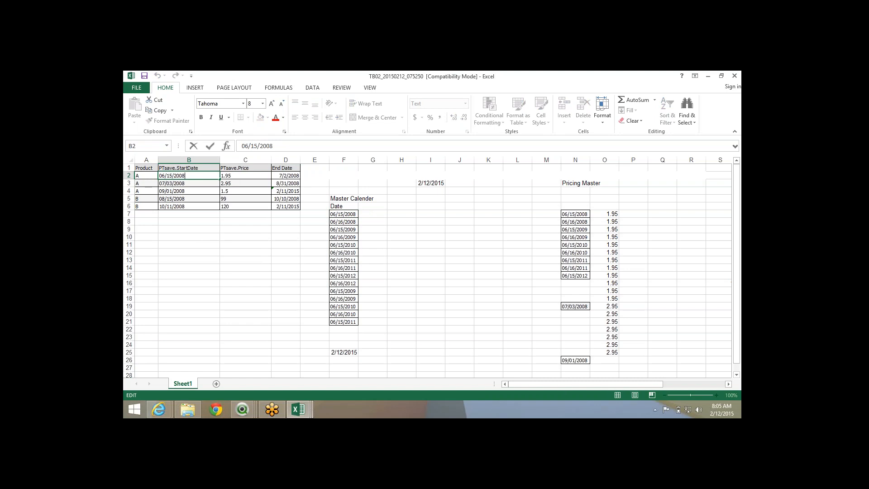
{"action": "left_click", "coordinate": [430, 183]}
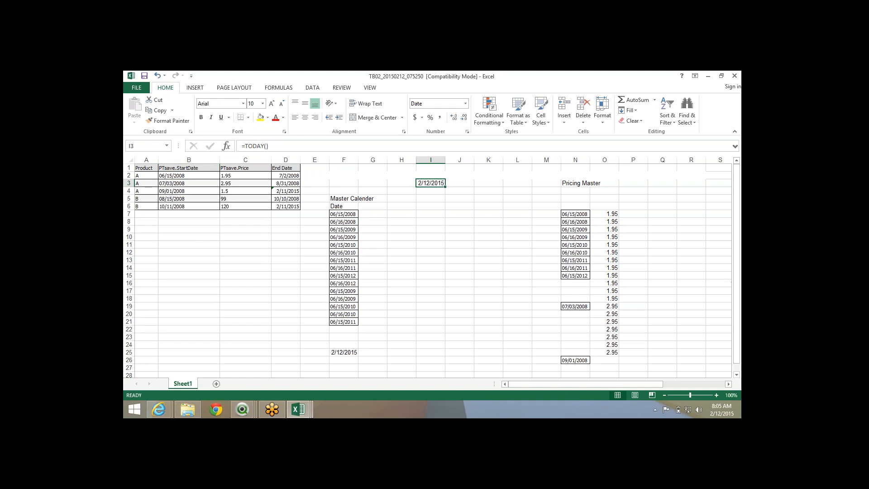
- Switch to QlikView and open the load script of fillrowsintervalmatch.qvw at its PriceTransactions section
{"action": "key", "text": "alt+Tab"}
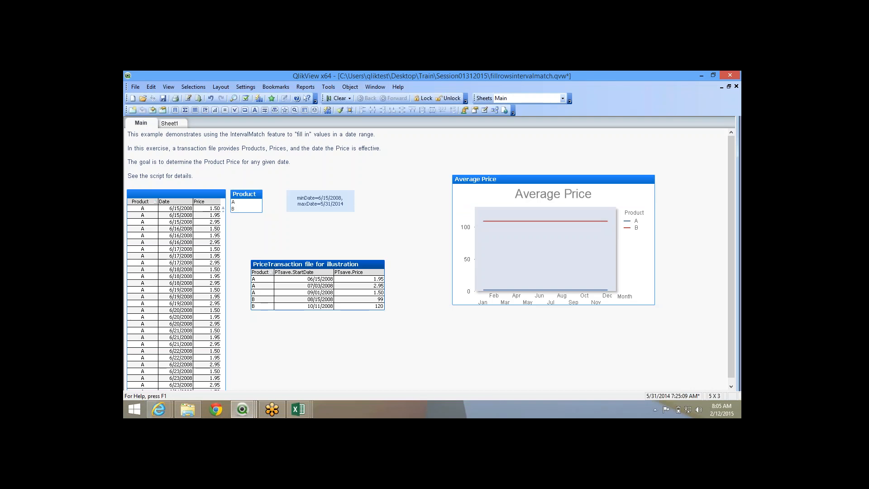
{"action": "left_click", "coordinate": [188, 99]}
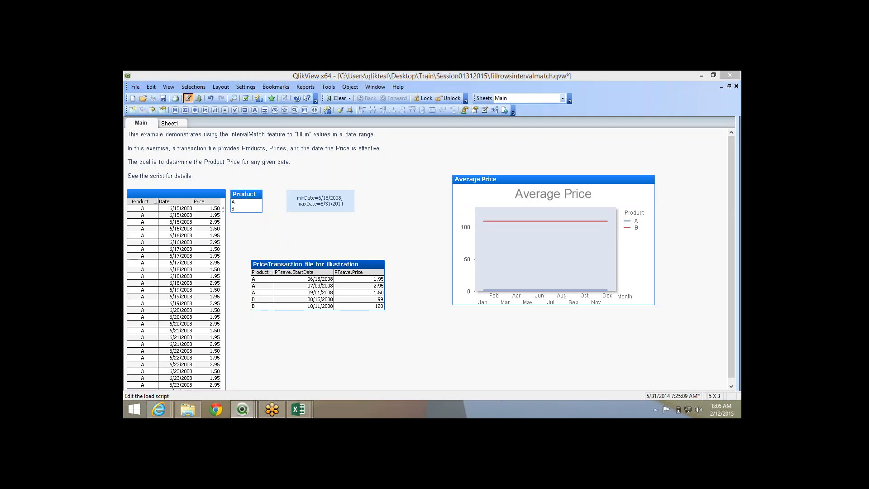
{"action": "left_click", "coordinate": [137, 114]}
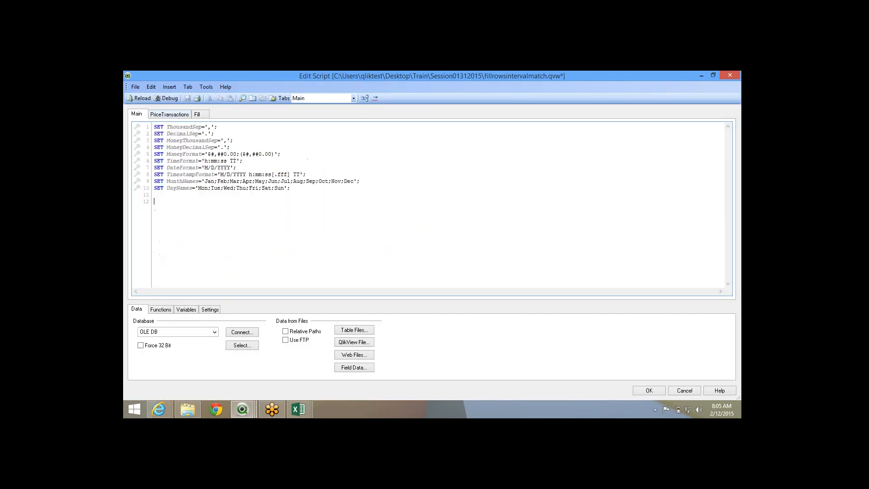
{"action": "left_click", "coordinate": [170, 114]}
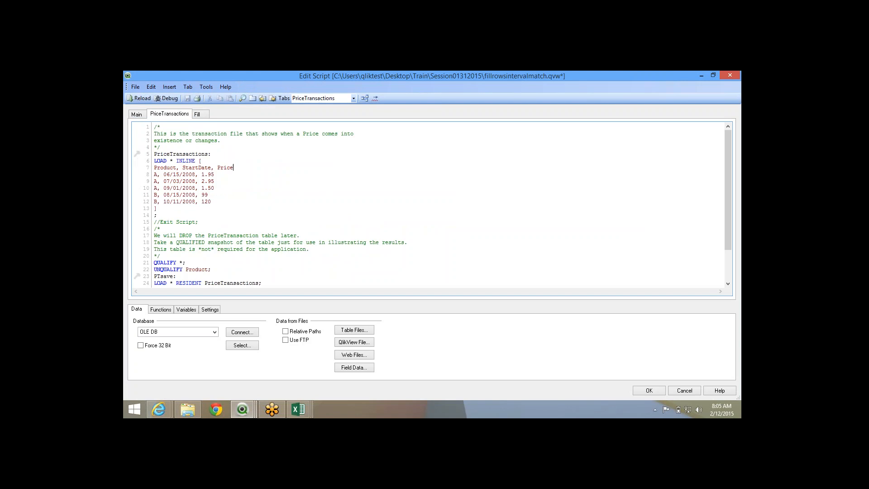
- Examine the inline PriceTransactions load with its StartDate field and the qualified PTsave resident load below it
{"action": "mouse_move", "coordinate": [154, 154]}
{"action": "left_mouse_down"}
{"action": "mouse_move", "coordinate": [157, 208]}
{"action": "mouse_move", "coordinate": [164, 175]}
{"action": "mouse_move", "coordinate": [154, 154]}
{"action": "left_mouse_up"}
{"action": "left_click", "coordinate": [157, 208]}
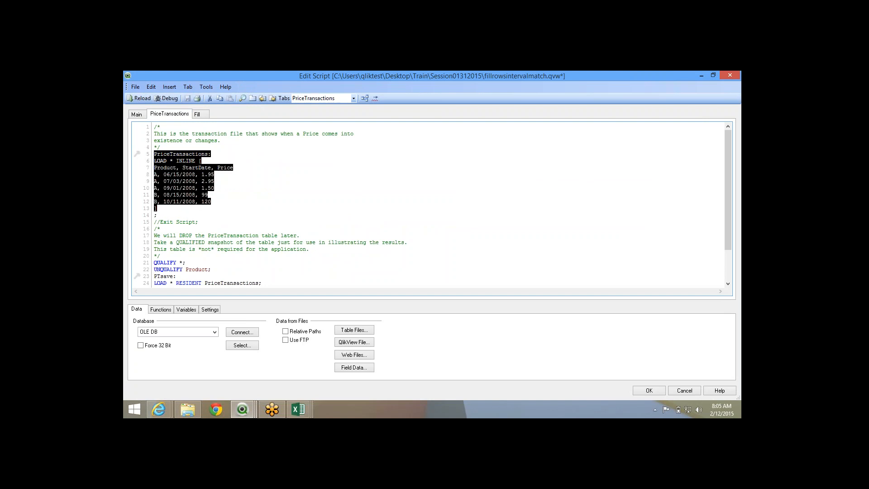
{"action": "scroll", "coordinate": [430, 203], "scroll_direction": "down", "scroll_amount": 2}
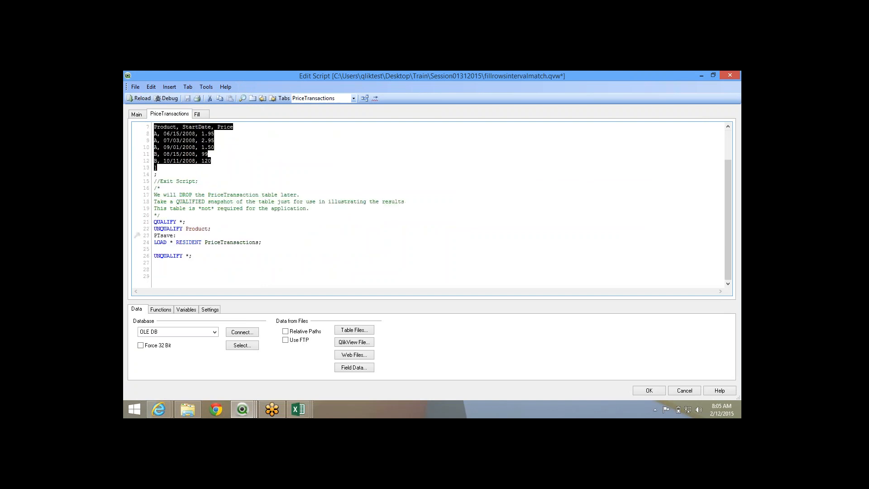
{"action": "mouse_move", "coordinate": [154, 222]}
{"action": "left_mouse_down"}
{"action": "mouse_move", "coordinate": [155, 262]}
{"action": "mouse_move", "coordinate": [192, 256]}
{"action": "mouse_move", "coordinate": [153, 235]}
{"action": "mouse_move", "coordinate": [154, 222]}
{"action": "left_mouse_up"}
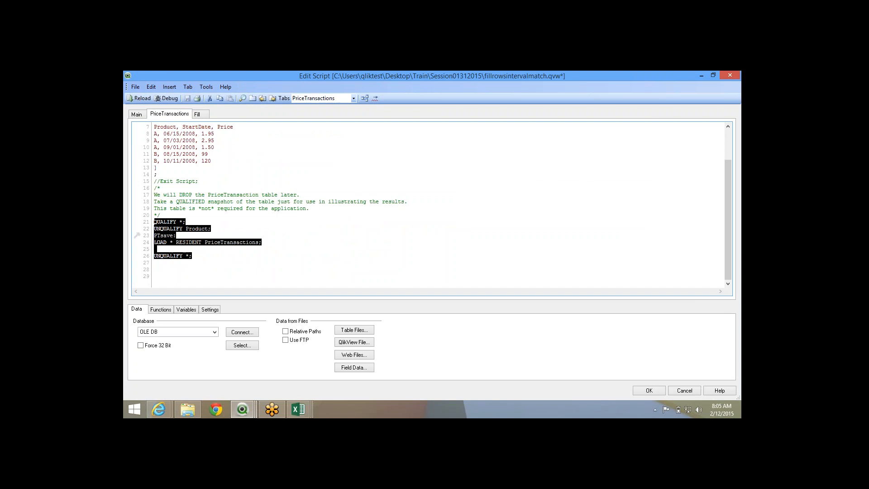
{"action": "left_click_drag", "start_coordinate": [192, 256], "coordinate": [153, 222]}
{"action": "scroll", "coordinate": [406, 202], "scroll_direction": "up", "scroll_amount": 2}
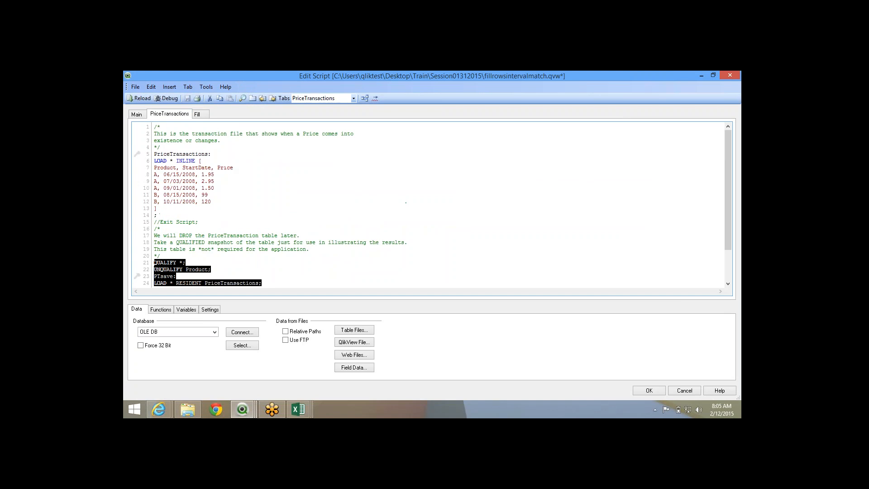
{"action": "left_click_drag", "start_coordinate": [156, 215], "coordinate": [154, 154]}
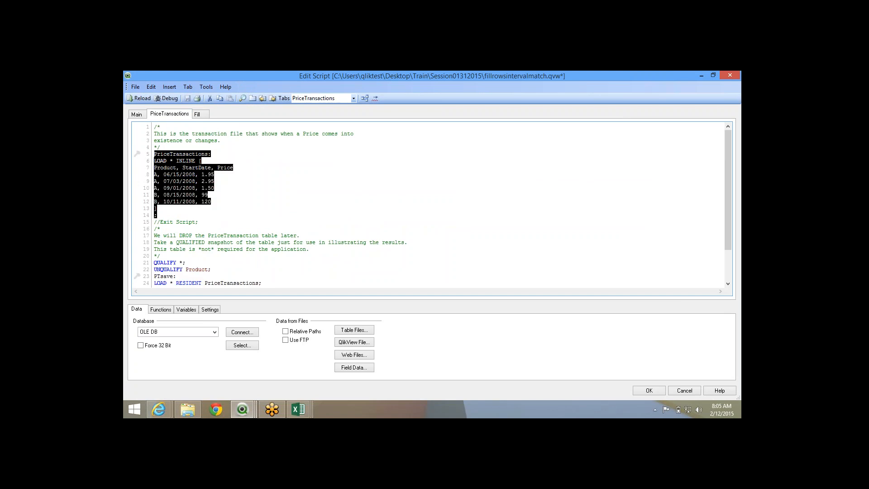
{"action": "scroll", "coordinate": [405, 203], "scroll_direction": "down", "scroll_amount": 2}
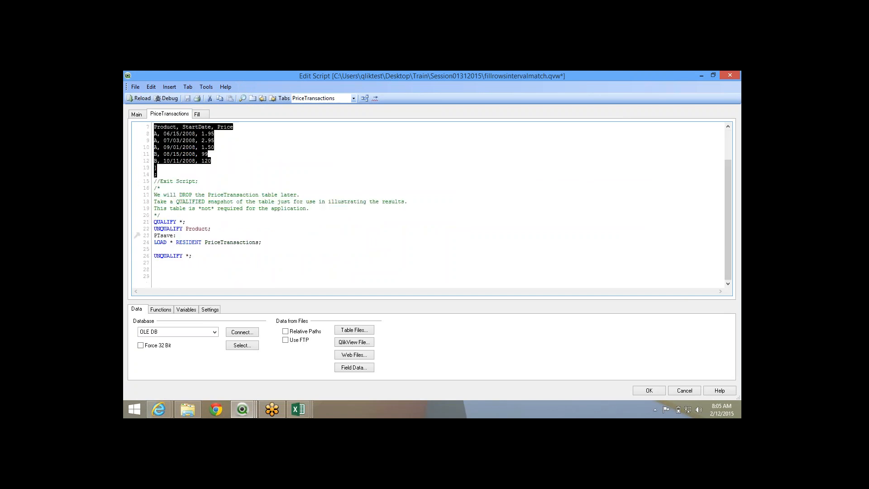
{"action": "left_click_drag", "start_coordinate": [154, 222], "coordinate": [155, 269]}
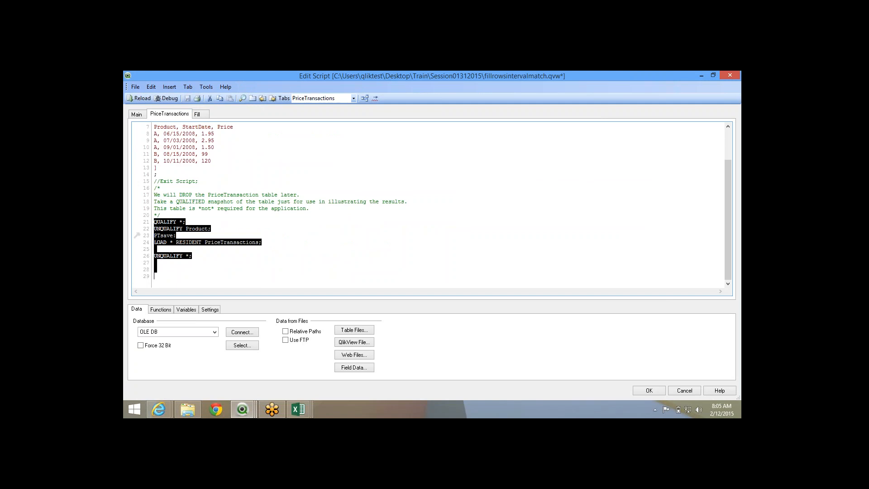
{"action": "scroll", "coordinate": [405, 202], "scroll_direction": "up", "scroll_amount": 2}
{"action": "left_click_drag", "start_coordinate": [169, 201], "coordinate": [154, 154]}
{"action": "left_click_drag", "start_coordinate": [157, 209], "coordinate": [157, 154]}
{"action": "left_click", "coordinate": [214, 188]}
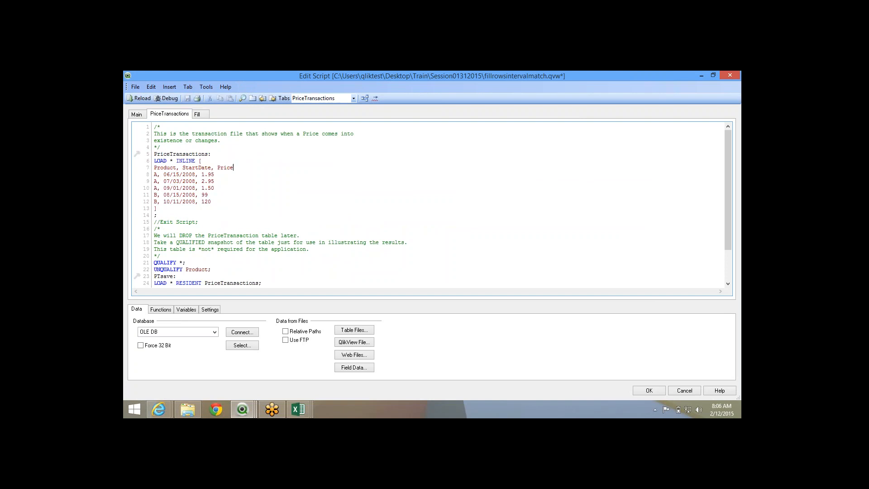
{"action": "left_click_drag", "start_coordinate": [186, 168], "coordinate": [208, 167]}
- Show the start of the script's Fill section, with the RIGHT JOIN load that assigns an EndDate to each price
{"action": "key", "text": "ctrl+Tab"}
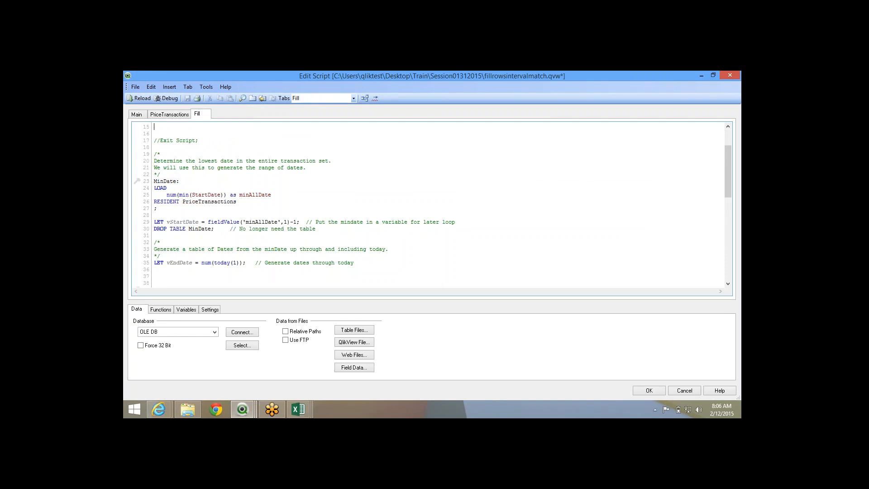
{"action": "scroll", "coordinate": [430, 204], "scroll_direction": "up", "scroll_amount": 5}
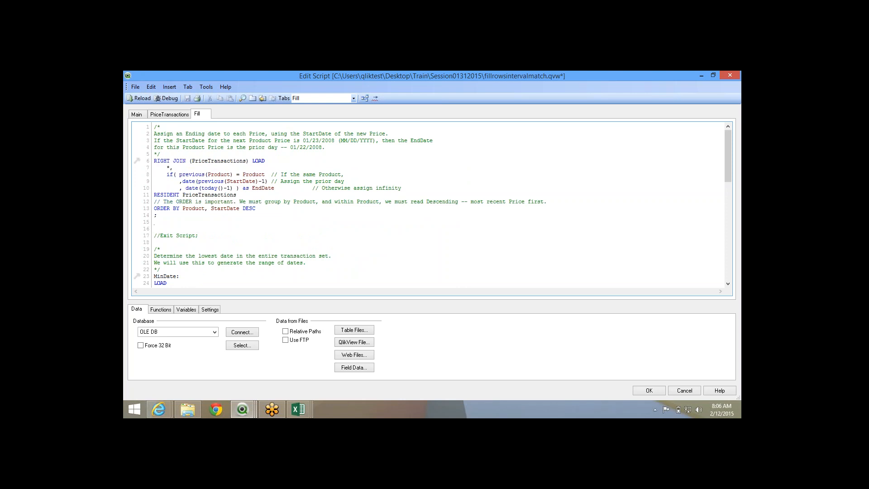
- Trace the resident PriceTransactions table from the Fill script back to its inline load definition
{"action": "double_click", "coordinate": [209, 194]}
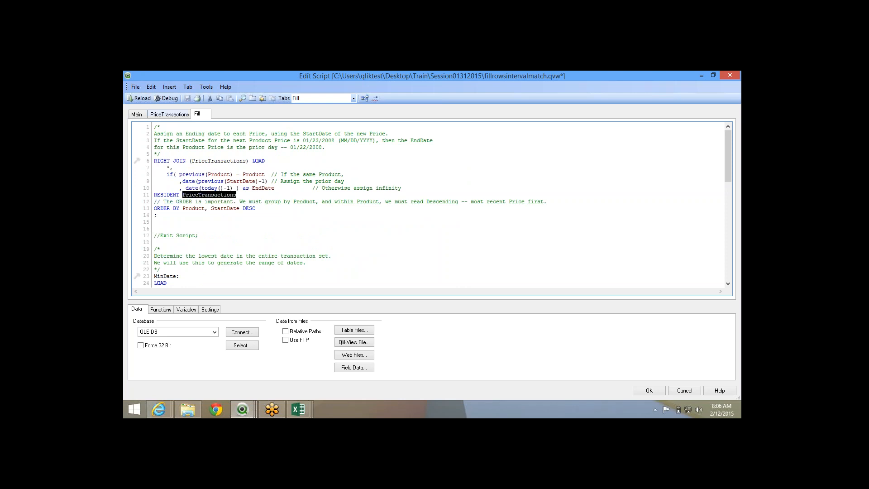
{"action": "key", "text": "F3"}
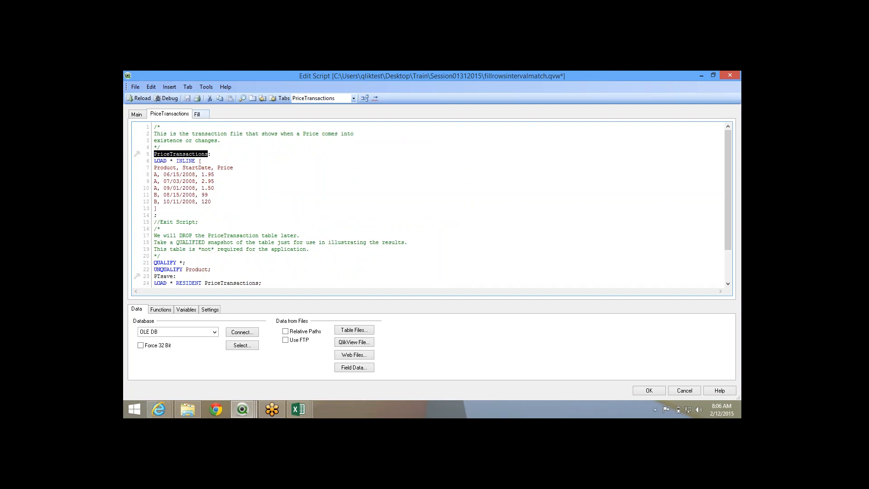
{"action": "key", "text": "shift+F3"}
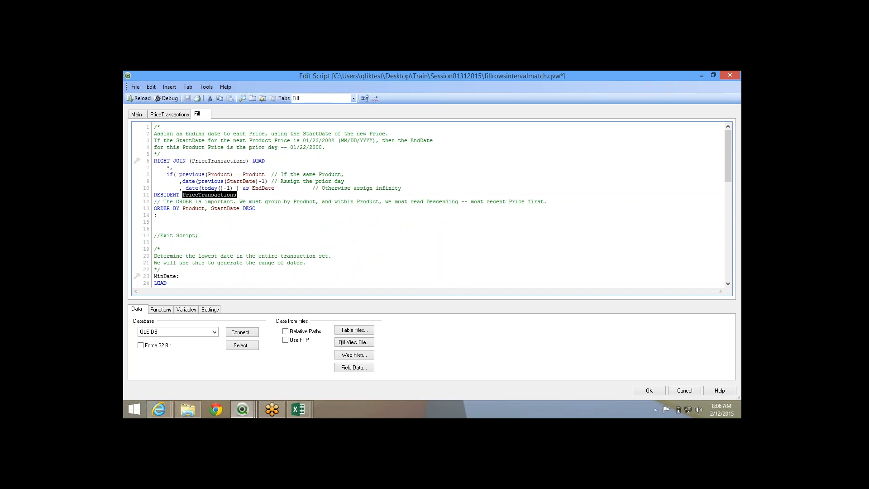
{"action": "key", "text": "ctrl+shift+Tab"}
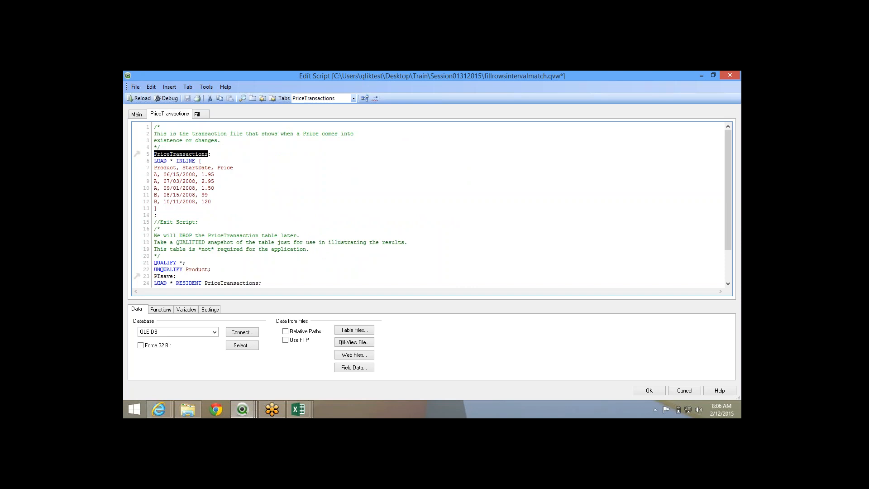
- Examine the start date and price rows for products A and B in the PriceTransactions inline load
{"action": "left_click_drag", "start_coordinate": [163, 175], "coordinate": [199, 175]}
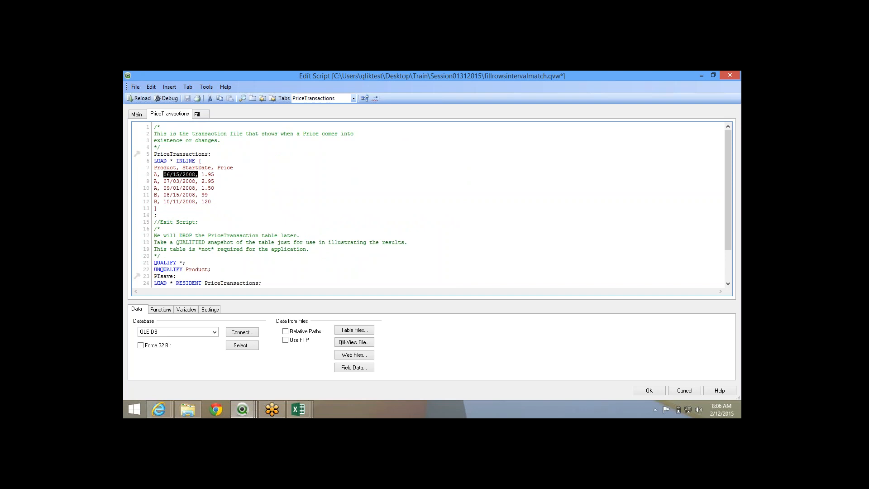
{"action": "key", "text": "Right"}
{"action": "mouse_move", "coordinate": [196, 181]}
{"action": "left_mouse_down"}
{"action": "mouse_move", "coordinate": [164, 181]}
{"action": "mouse_move", "coordinate": [193, 174]}
{"action": "left_mouse_up"}
{"action": "left_click_drag", "start_coordinate": [211, 202], "coordinate": [180, 202]}
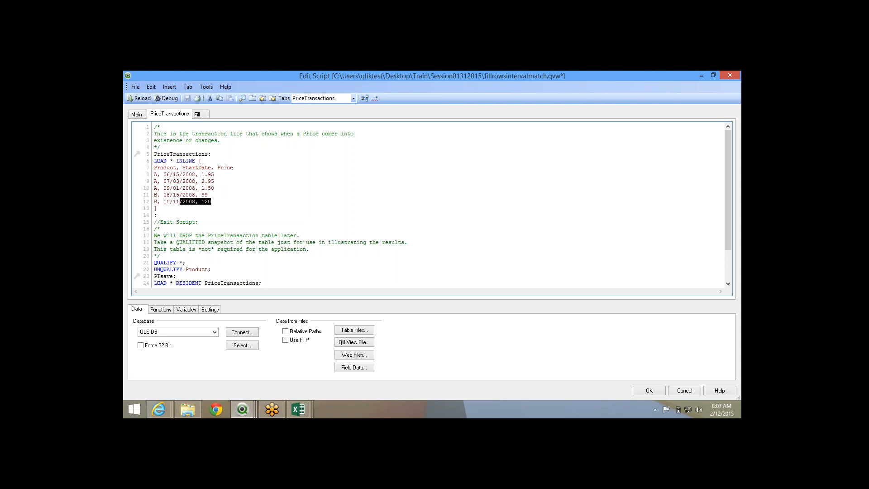
{"action": "left_click_drag", "start_coordinate": [199, 188], "coordinate": [163, 174]}
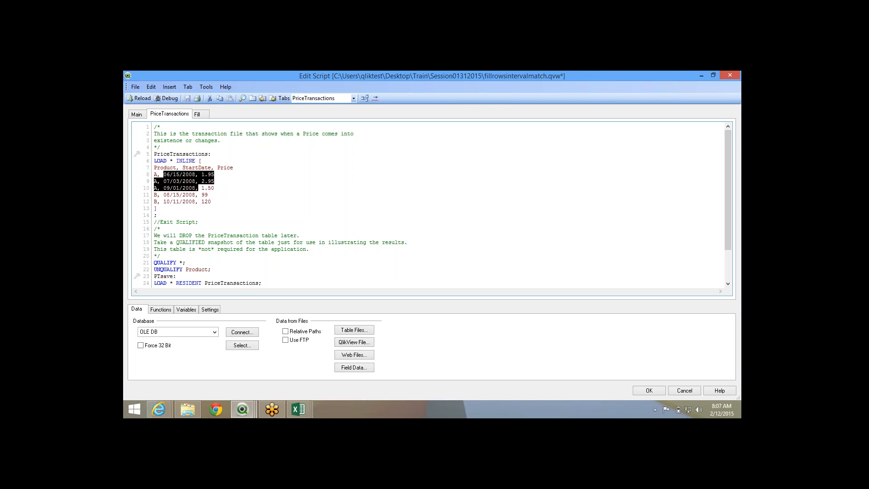
{"action": "left_click", "coordinate": [196, 194]}
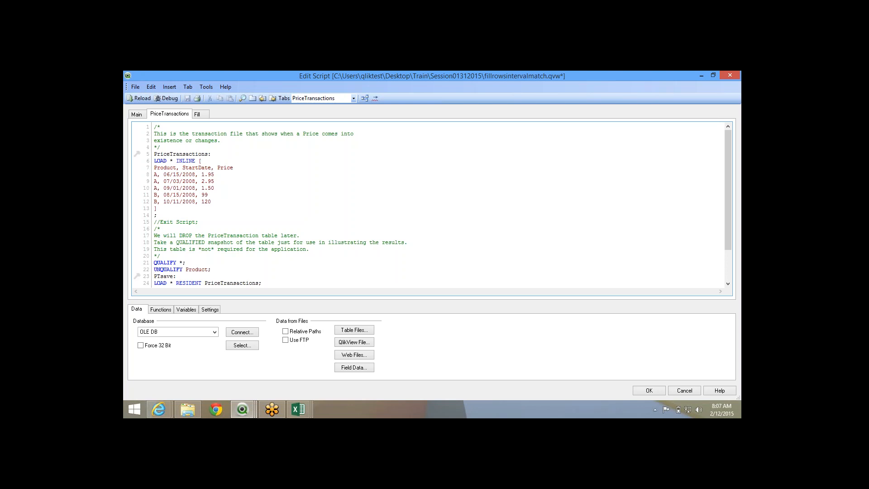
{"action": "left_click_drag", "start_coordinate": [154, 187], "coordinate": [215, 188]}
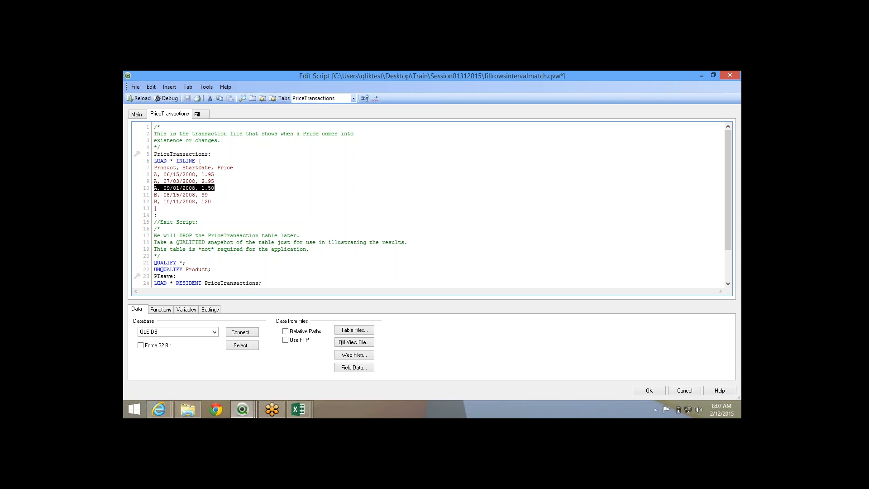
{"action": "left_click_drag", "start_coordinate": [157, 181], "coordinate": [214, 181]}
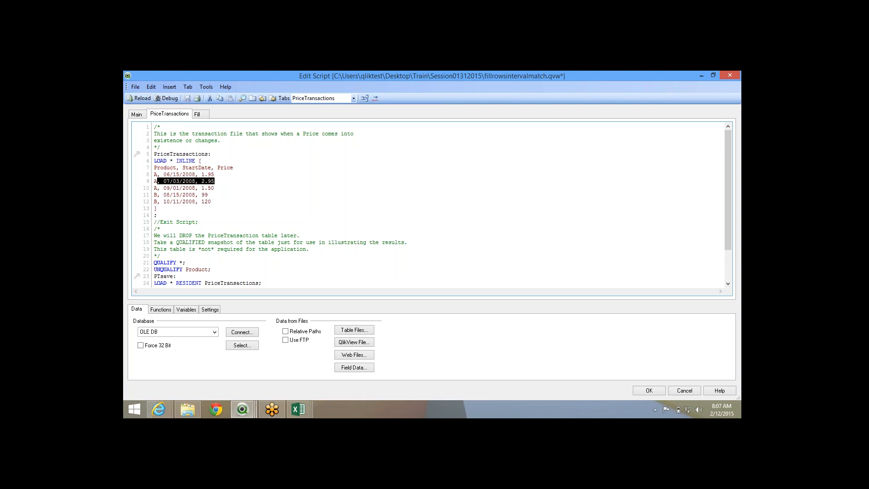
{"action": "left_click_drag", "start_coordinate": [154, 175], "coordinate": [211, 174]}
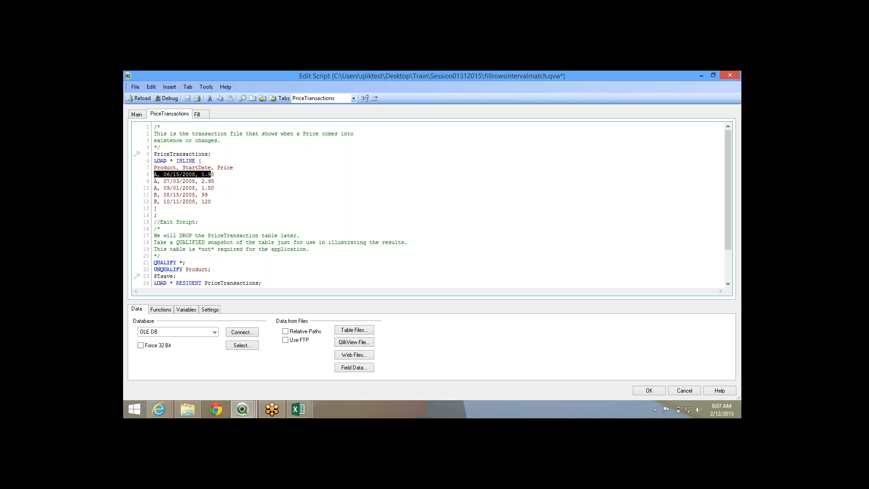
{"action": "left_click_drag", "start_coordinate": [154, 188], "coordinate": [214, 188]}
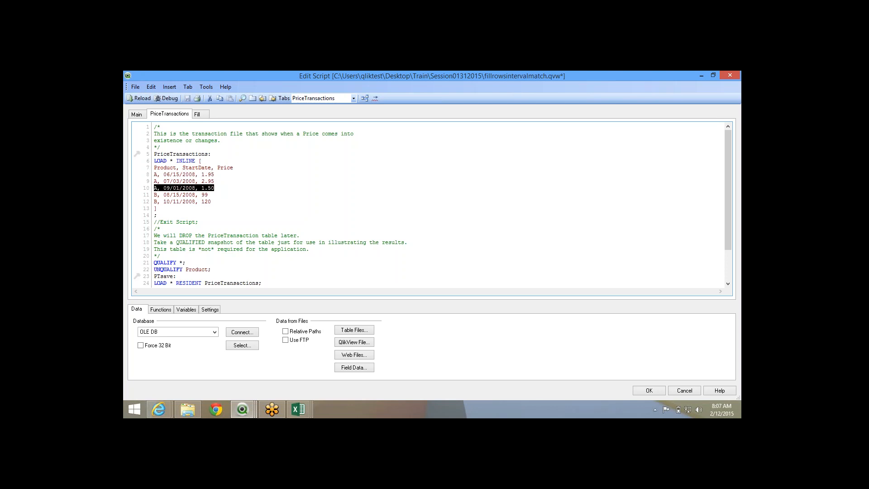
- Examine the EndDate If expression in the Fill script, covering the previous-product comparison, the prior-day branch and the fallback date
{"action": "left_click", "coordinate": [197, 114]}
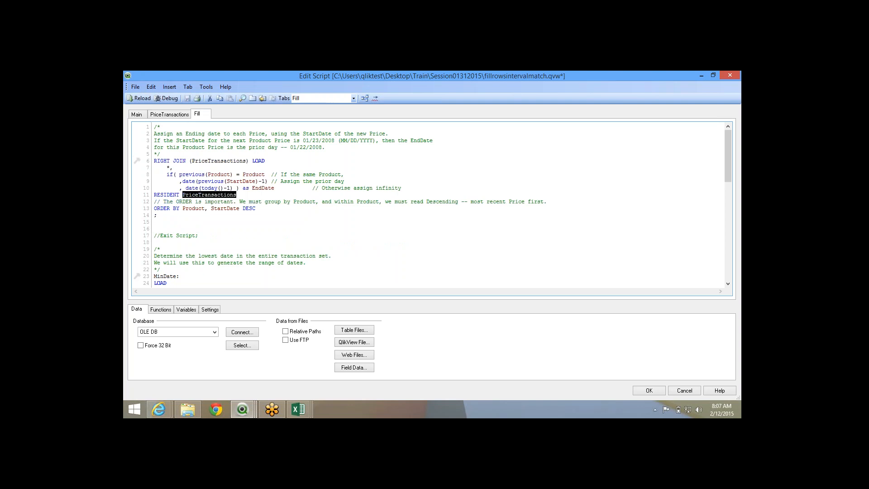
{"action": "double_click", "coordinate": [209, 175]}
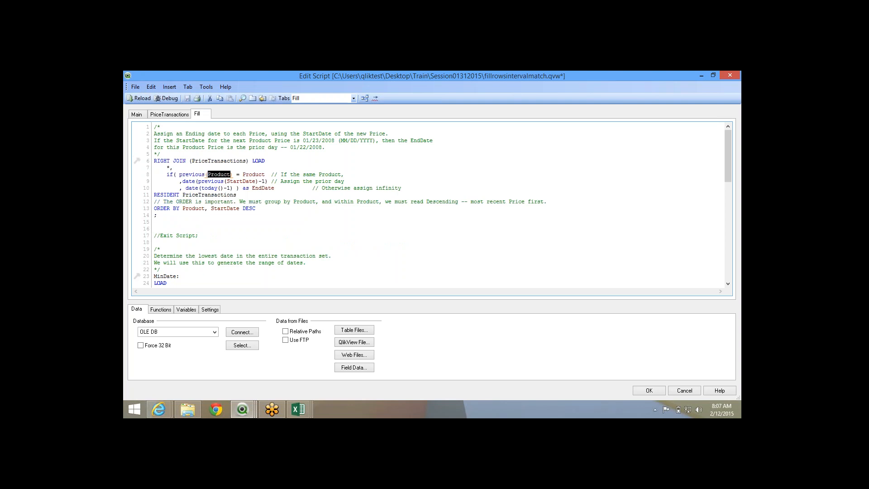
{"action": "double_click", "coordinate": [254, 174]}
{"action": "left_click_drag", "start_coordinate": [183, 181], "coordinate": [270, 181]}
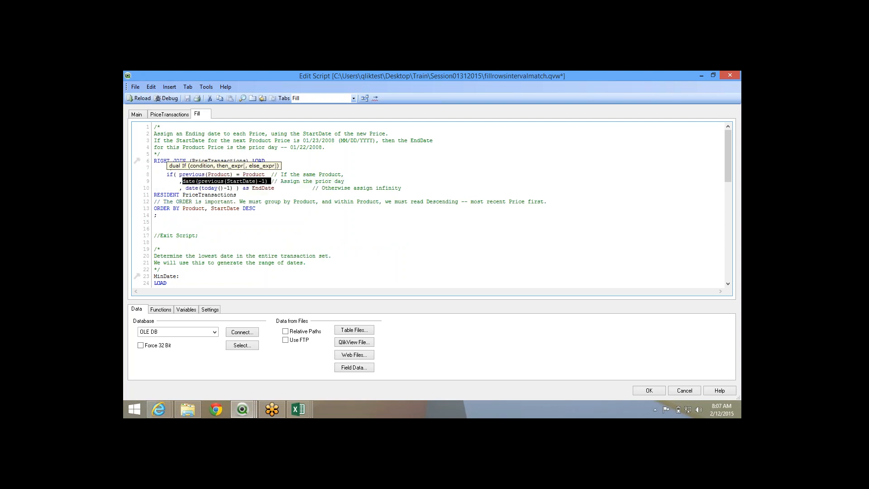
{"action": "double_click", "coordinate": [241, 181]}
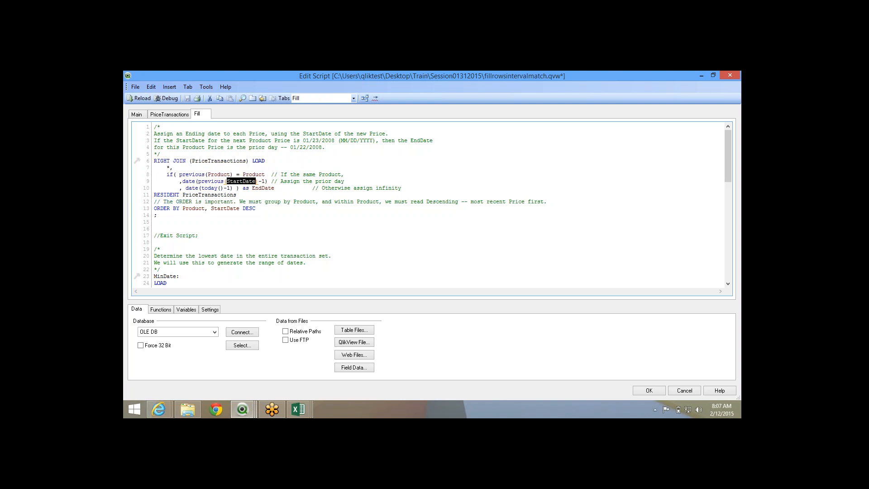
{"action": "left_click_drag", "start_coordinate": [185, 188], "coordinate": [401, 195]}
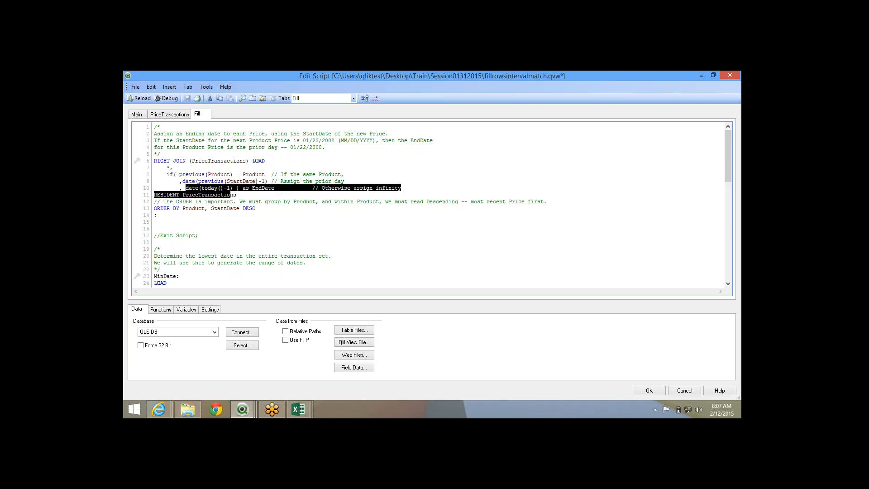
{"action": "left_click", "coordinate": [402, 195]}
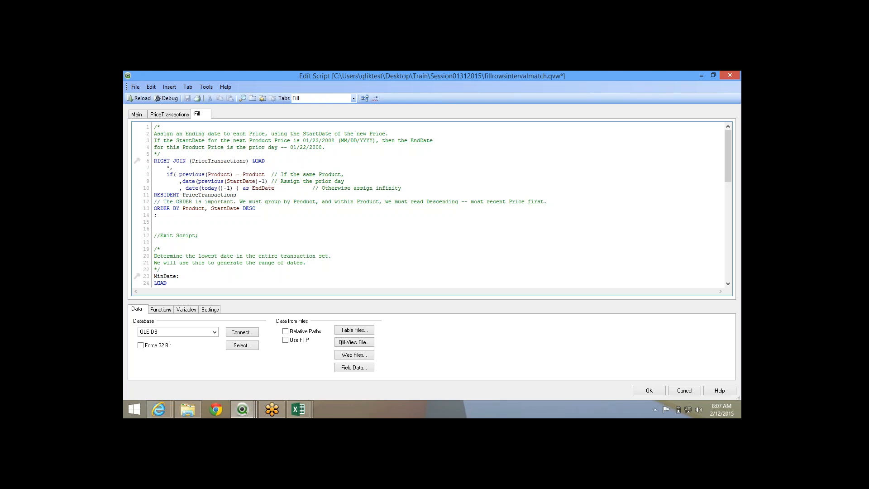
- Switch to the Excel workbook and inspect the End Date formula in product A's last price row
{"action": "key", "text": "alt+Tab"}
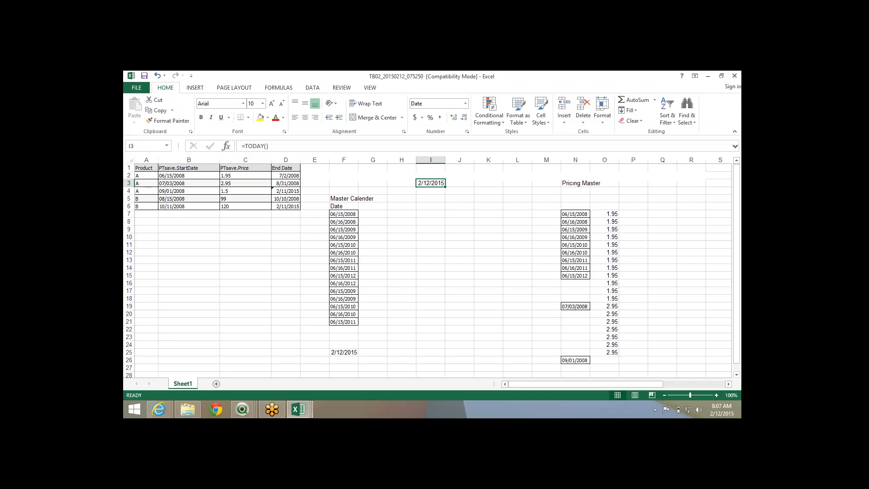
{"action": "left_click", "coordinate": [146, 190]}
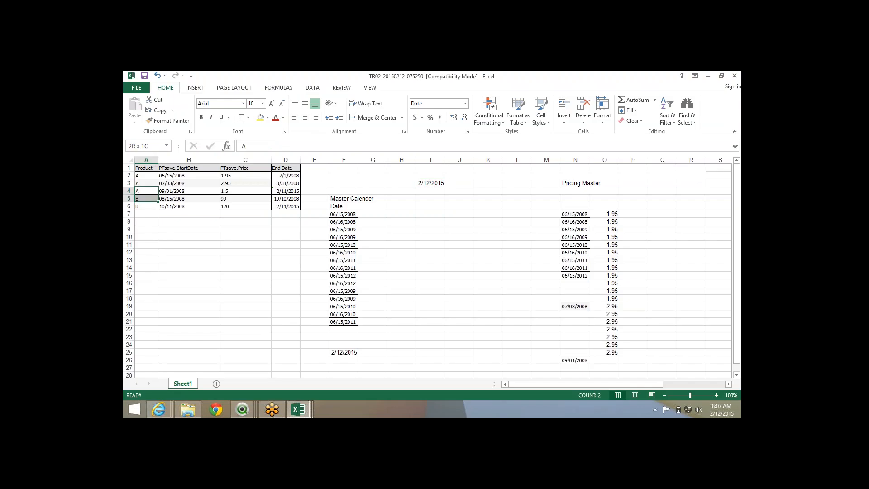
{"action": "left_click_drag", "start_coordinate": [147, 191], "coordinate": [146, 198]}
{"action": "left_click", "coordinate": [285, 191]}
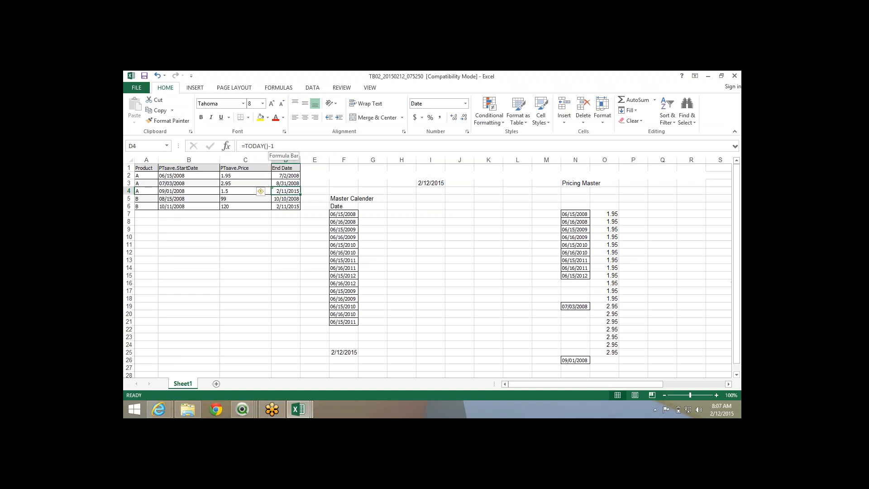
- Switch back to the QlikView script and examine the EndDate alias and the ORDER BY Product, StartDate DESC clause
{"action": "key", "text": "alt+Tab"}
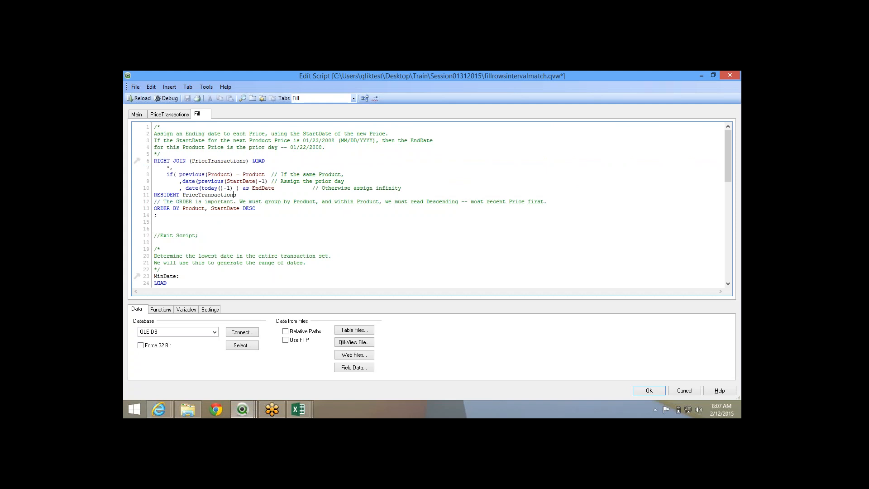
{"action": "double_click", "coordinate": [264, 188]}
{"action": "left_click_drag", "start_coordinate": [182, 208], "coordinate": [154, 208]}
{"action": "left_click", "coordinate": [271, 208]}
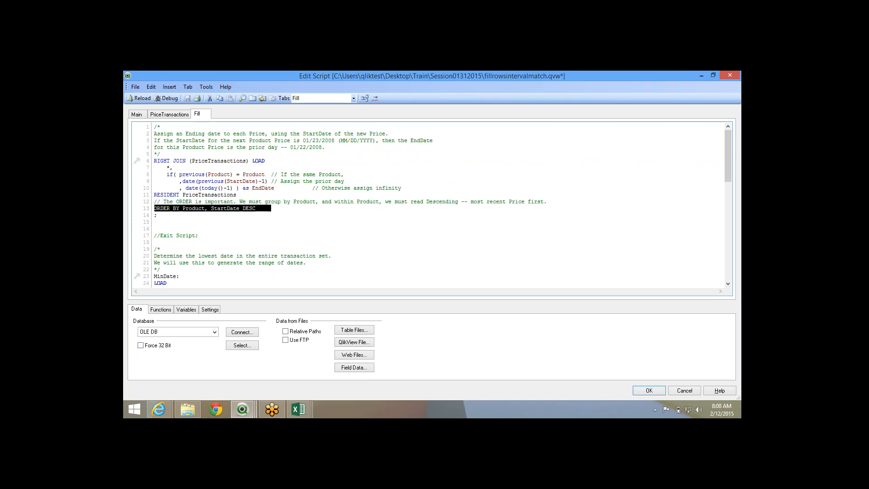
{"action": "left_click", "coordinate": [158, 215]}
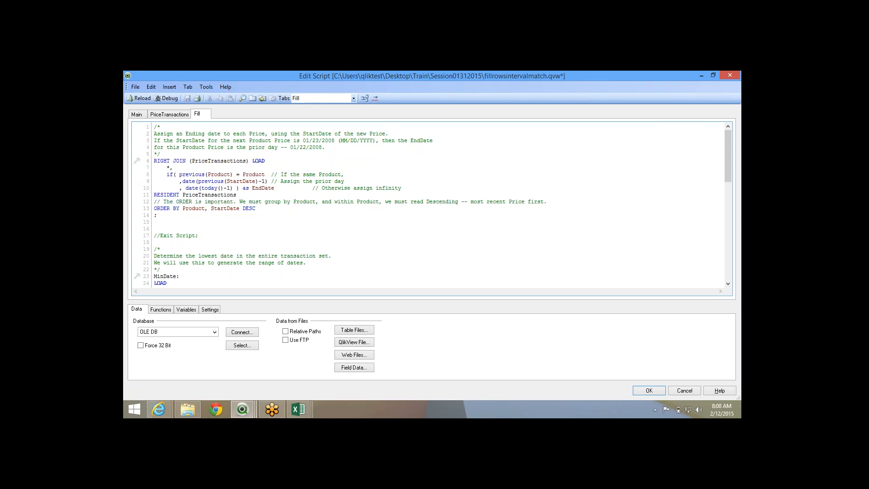
{"action": "left_click_drag", "start_coordinate": [179, 208], "coordinate": [243, 209]}
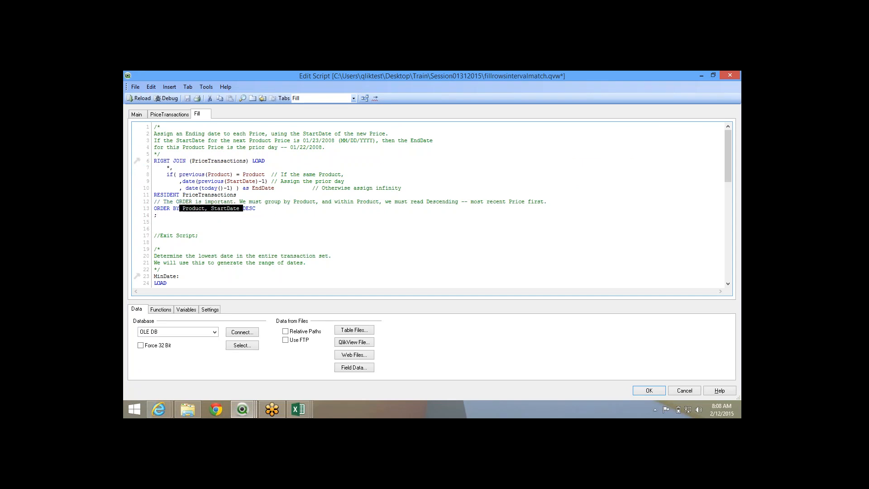
{"action": "double_click", "coordinate": [249, 208]}
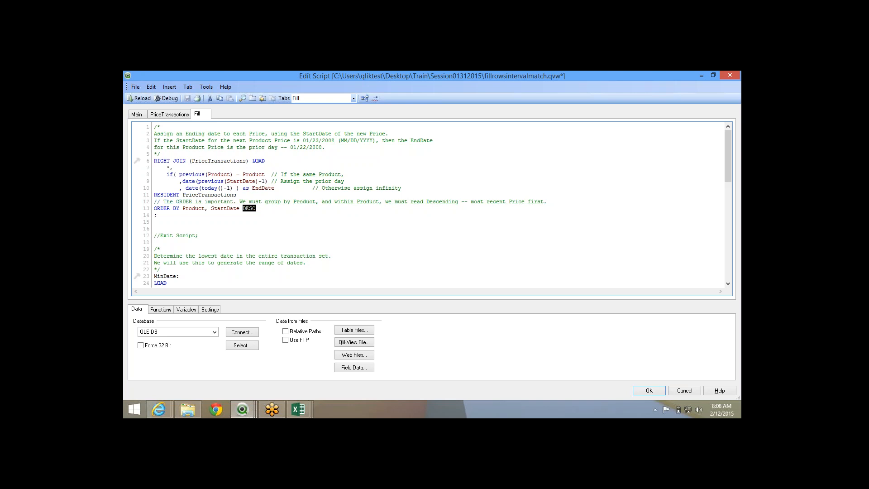
- Highlight the RIGHT JOIN (PriceTransactions) LOAD line and the full statement through its ORDER BY clause for review
{"action": "key", "text": "shift+Up"}
{"action": "key", "text": "shift+Up"}
{"action": "key", "text": "shift+Up"}
{"action": "key", "text": "shift+Up"}
{"action": "key", "text": "shift+Up"}
{"action": "key", "text": "shift+Up"}
{"action": "key", "text": "shift+Up"}
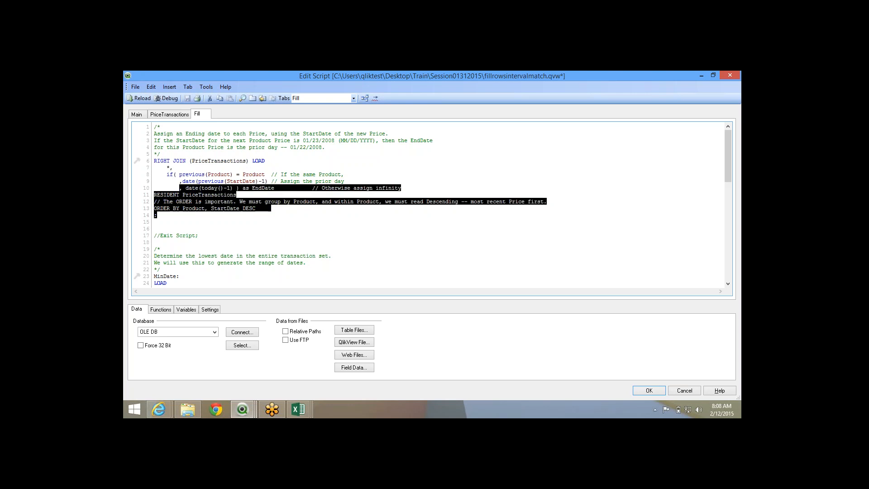
{"action": "key", "text": "Left"}
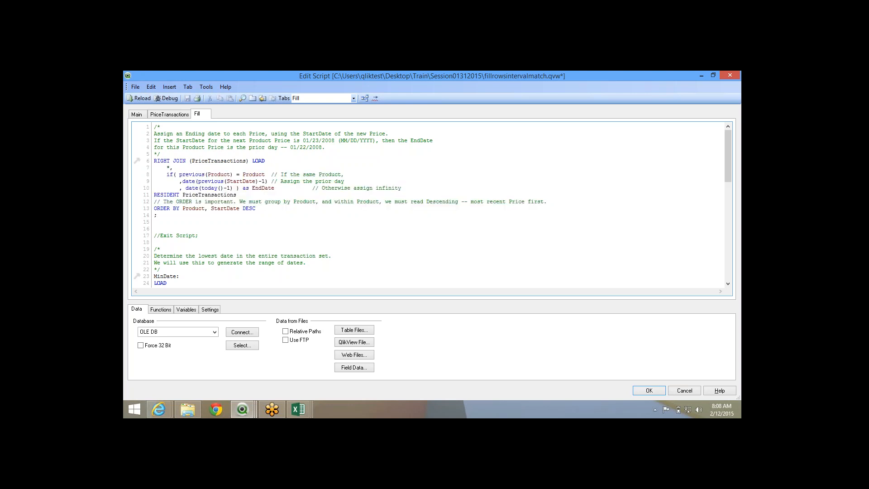
{"action": "key", "text": "ctrl+shift+Right"}
{"action": "key", "text": "ctrl+shift+Right"}
{"action": "key", "text": "ctrl+shift+Right"}
{"action": "key", "text": "ctrl+shift+Right"}
{"action": "key", "text": "ctrl+shift+Right"}
{"action": "key", "text": "ctrl+shift+Right"}
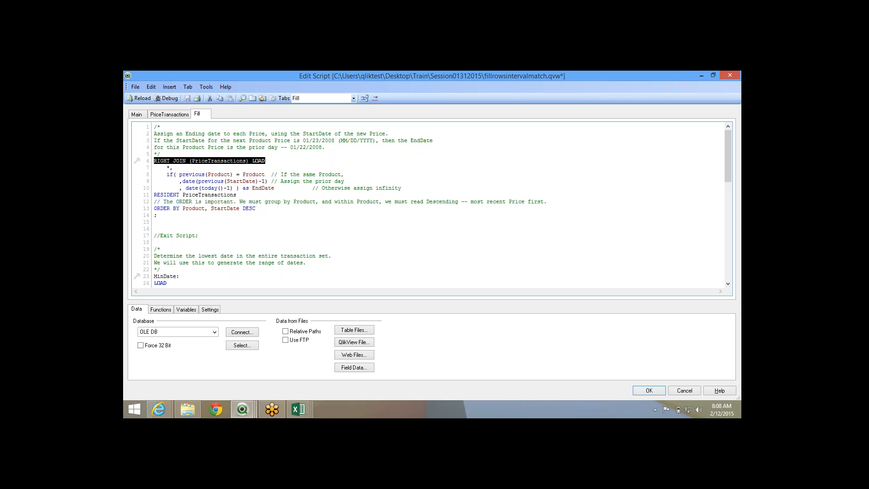
{"action": "left_click", "coordinate": [154, 174]}
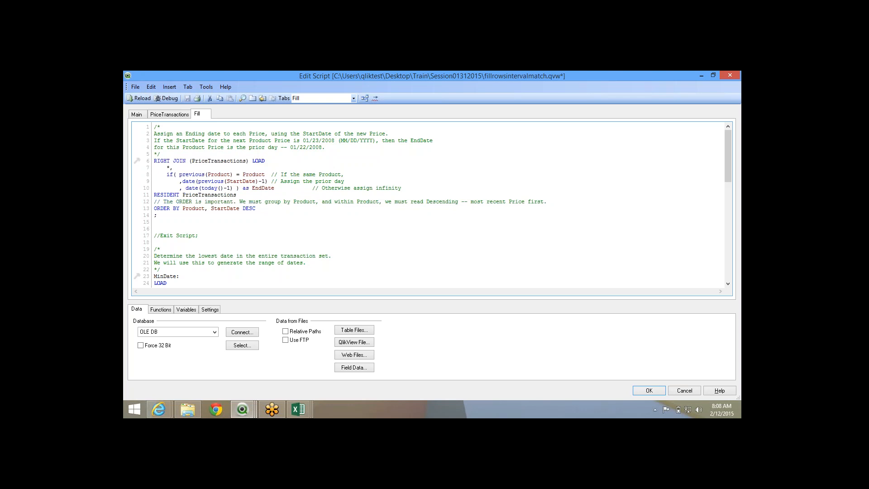
{"action": "left_click_drag", "start_coordinate": [271, 208], "coordinate": [154, 161]}
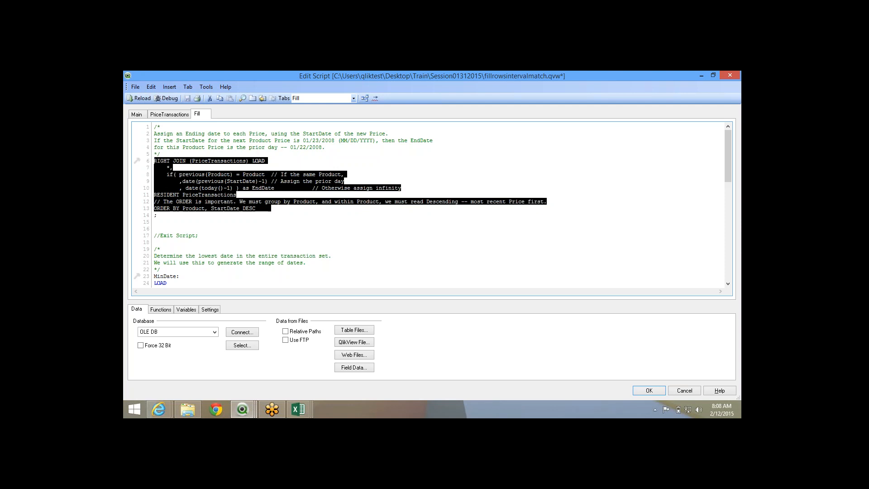
- Compare the PriceTransactions inline load with the RIGHT JOIN statement in the Fill script
{"action": "left_click", "coordinate": [170, 115]}
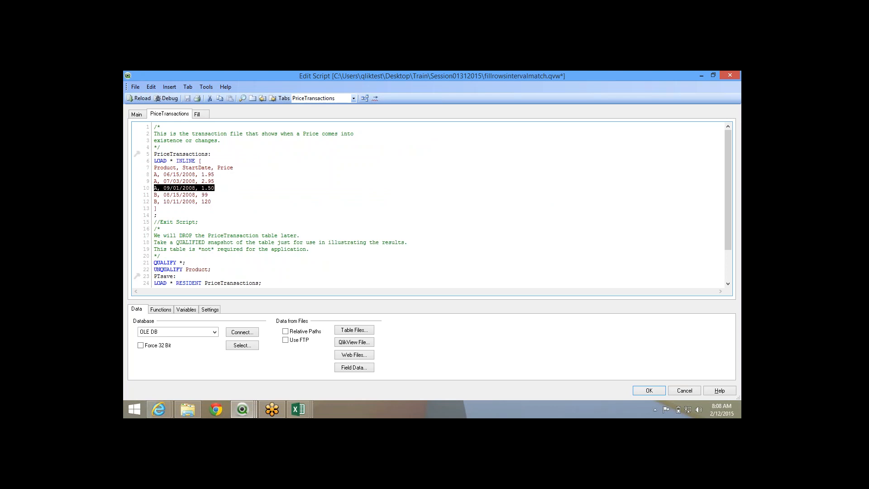
{"action": "left_click_drag", "start_coordinate": [157, 215], "coordinate": [290, 206]}
{"action": "key", "text": "alt+Tab"}
{"action": "key", "text": "alt+Tab"}
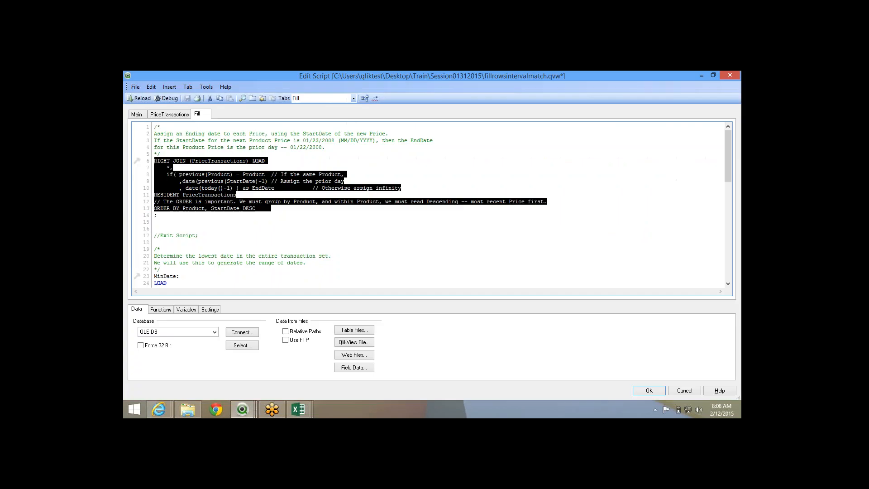
{"action": "left_click_drag", "start_coordinate": [157, 215], "coordinate": [154, 161]}
{"action": "scroll", "coordinate": [432, 205], "scroll_direction": "down", "scroll_amount": 1}
- Switch to the Excel workbook and look at the first date in the Master Calender list
{"action": "key", "text": "alt+Tab"}
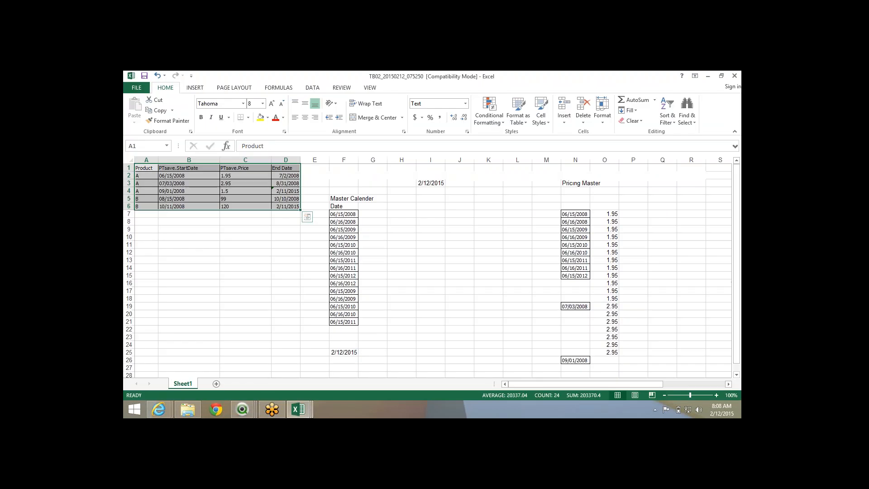
{"action": "left_click", "coordinate": [430, 175]}
{"action": "left_click", "coordinate": [344, 215]}
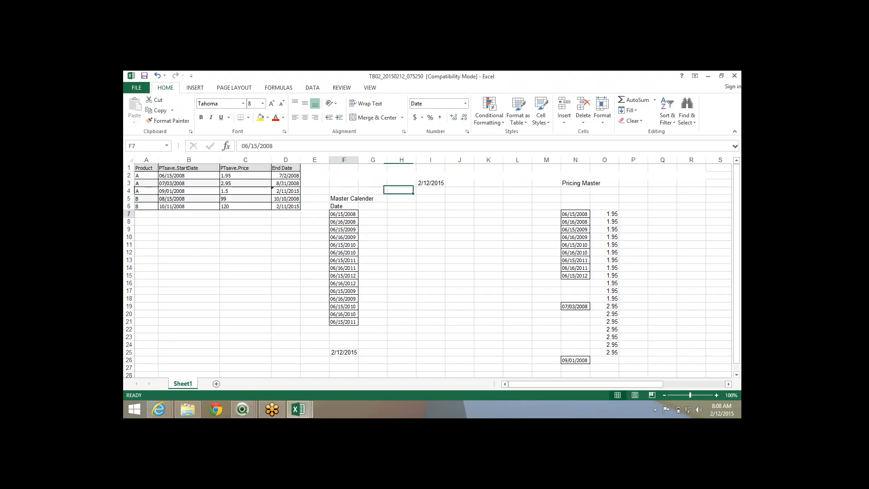
- Fill the first date in the Master Calender list with yellow and switch back to the QlikView script
{"action": "left_click", "coordinate": [260, 117]}
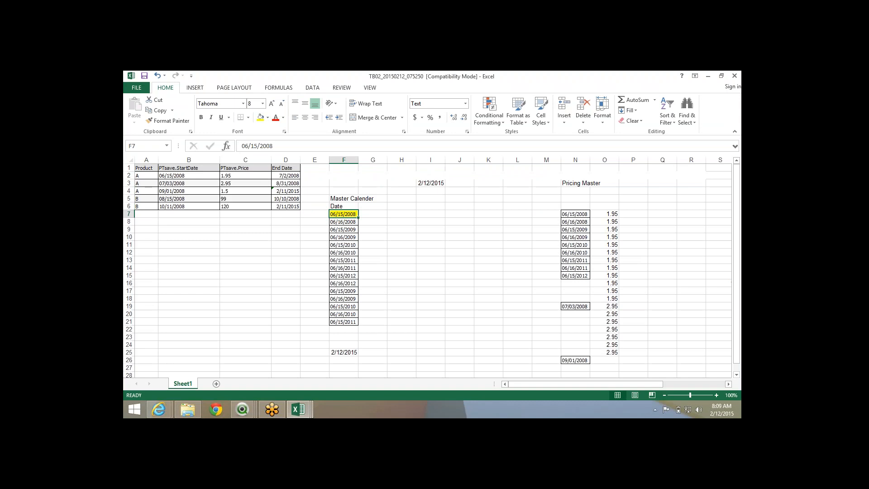
{"action": "left_click", "coordinate": [189, 168]}
{"action": "key", "text": "alt+Tab"}
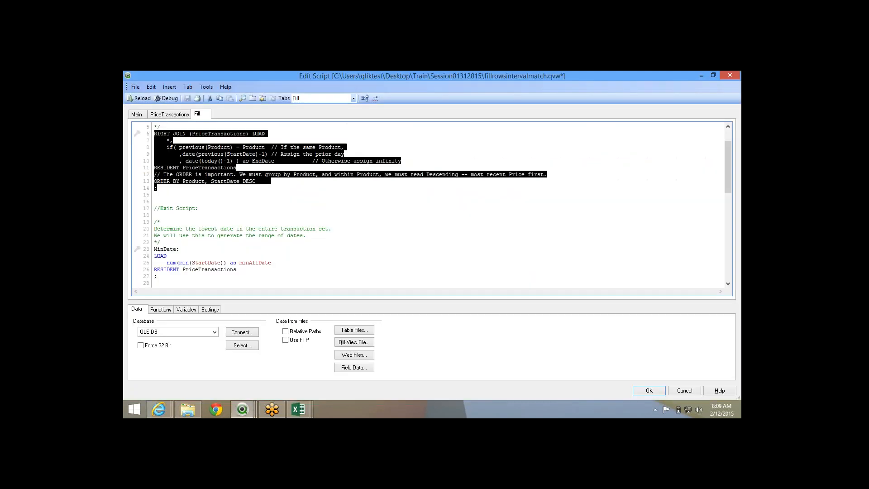
- Examine the MinDate load block that determines the lowest date in the transaction set
{"action": "scroll", "coordinate": [430, 204], "scroll_direction": "down", "scroll_amount": 4}
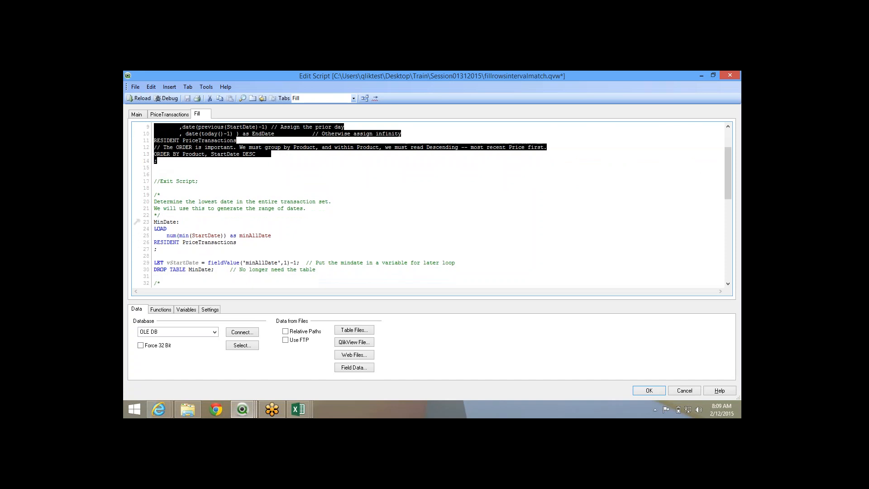
{"action": "scroll", "coordinate": [430, 204], "scroll_direction": "down", "scroll_amount": 3}
{"action": "type", "text": ";"}
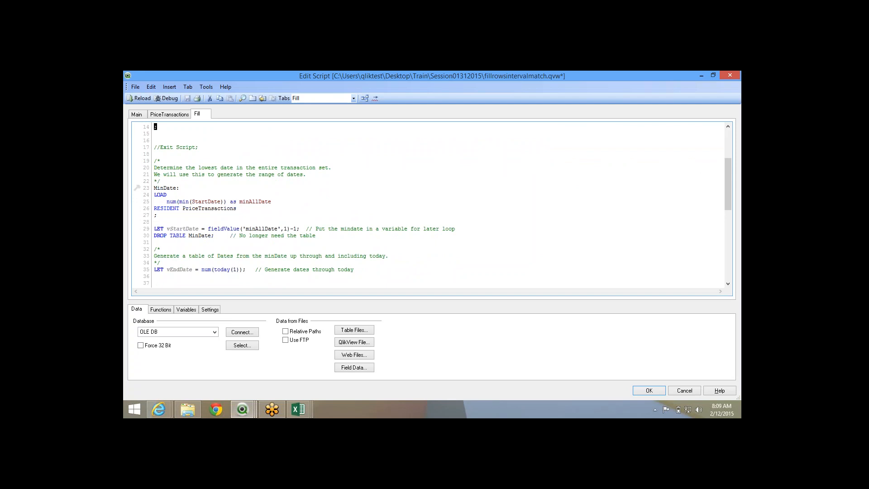
{"action": "left_click_drag", "start_coordinate": [167, 215], "coordinate": [154, 181]}
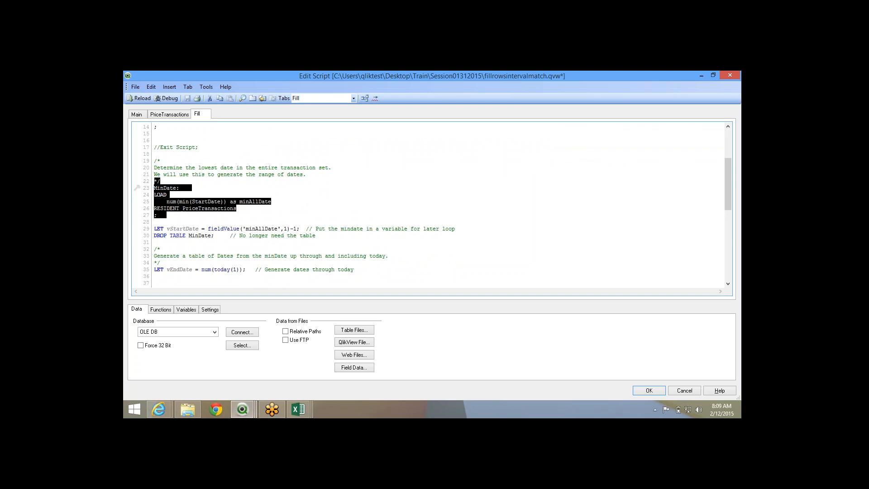
{"action": "key", "text": "Left"}
{"action": "key", "text": "shift+Right"}
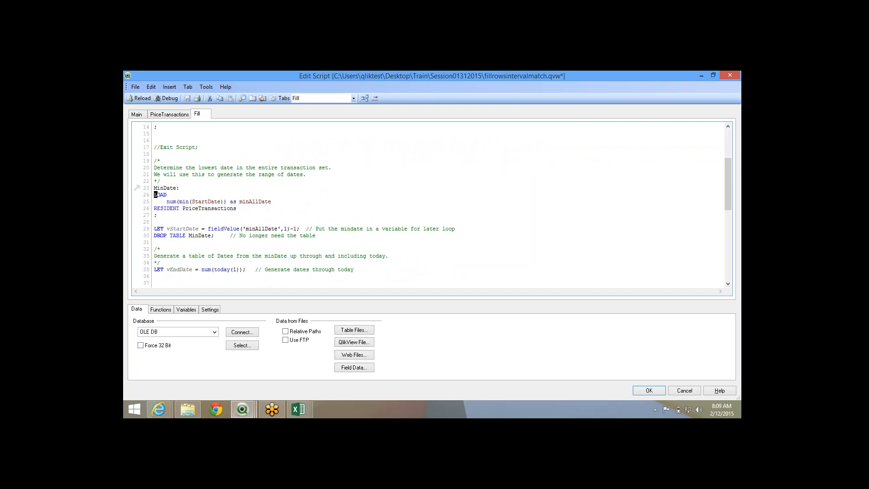
- Highlight the num(min(StartDate)) as minAllDate expression and its RESIDENT PriceTransactions source for review
{"action": "double_click", "coordinate": [206, 201]}
{"action": "left_click_drag", "start_coordinate": [166, 215], "coordinate": [155, 188]}
{"action": "double_click", "coordinate": [210, 208]}
{"action": "left_click_drag", "start_coordinate": [235, 208], "coordinate": [154, 181]}
{"action": "left_click", "coordinate": [154, 222]}
{"action": "left_click_drag", "start_coordinate": [154, 222], "coordinate": [154, 187]}
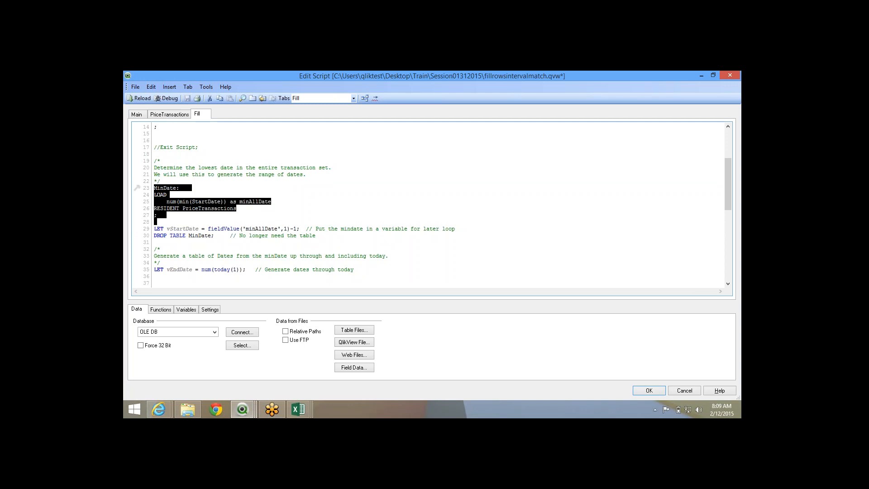
{"action": "left_click", "coordinate": [237, 208]}
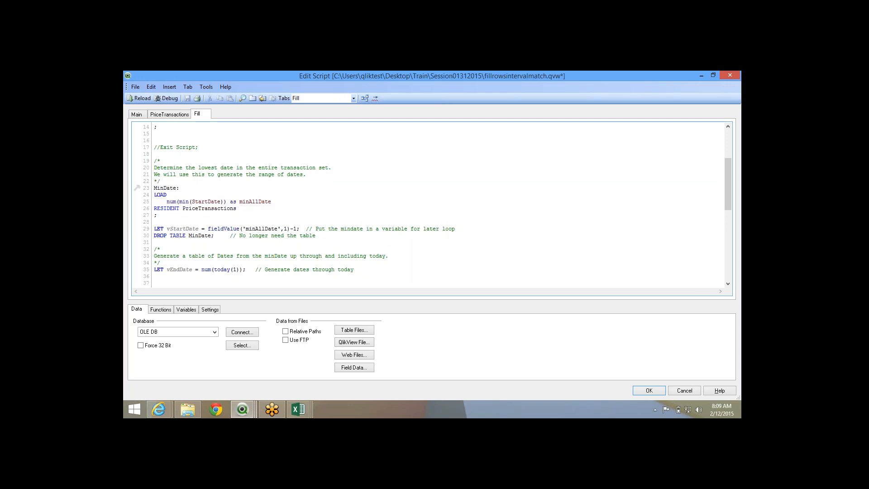
{"action": "left_click_drag", "start_coordinate": [237, 208], "coordinate": [154, 195]}
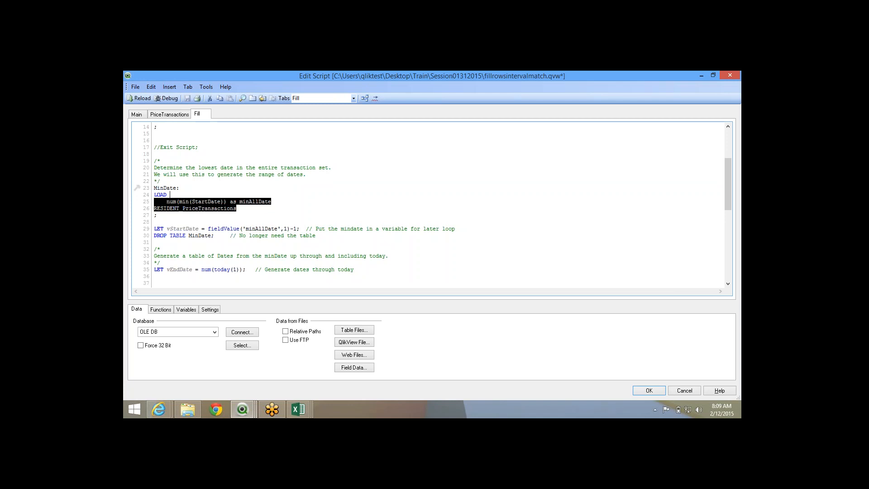
{"action": "left_click", "coordinate": [154, 195]}
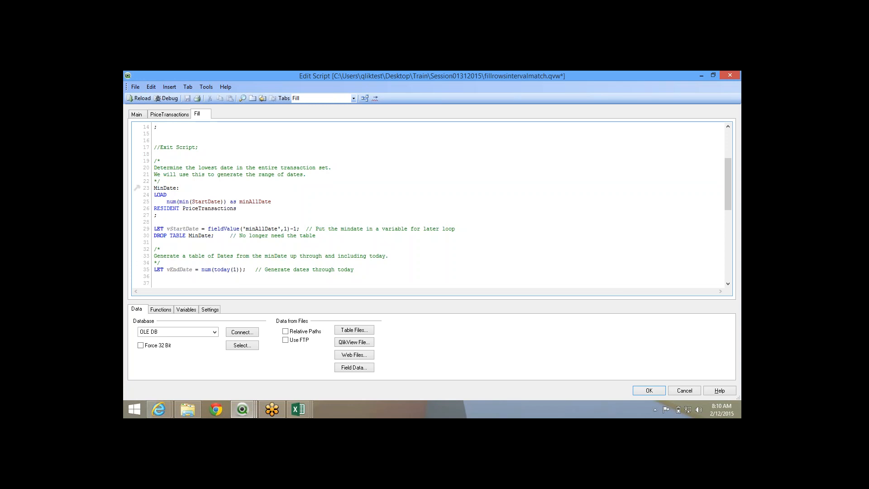
- Comment out the fieldValue('minAllDate',1)-1 expression in the LET vStartDate statement, leaving space after the equals sign
{"action": "type", "text": "//"}
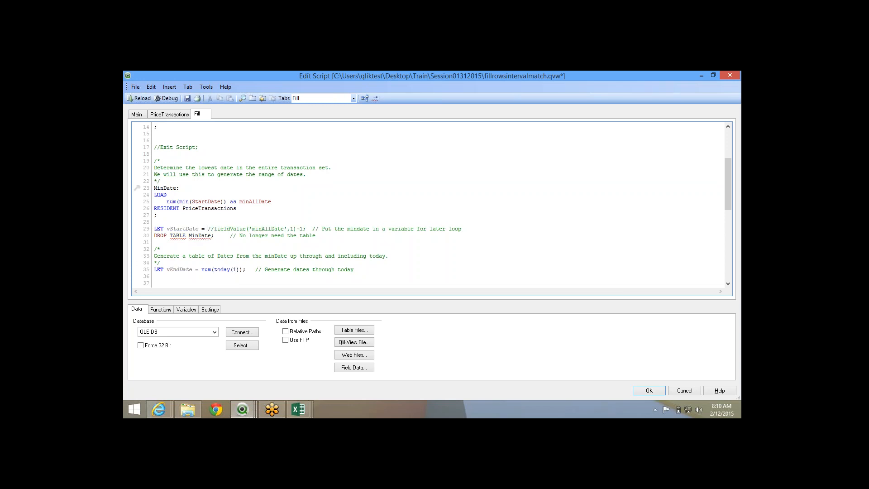
{"action": "left_click", "coordinate": [208, 228]}
{"action": "type", "text": "=  "}
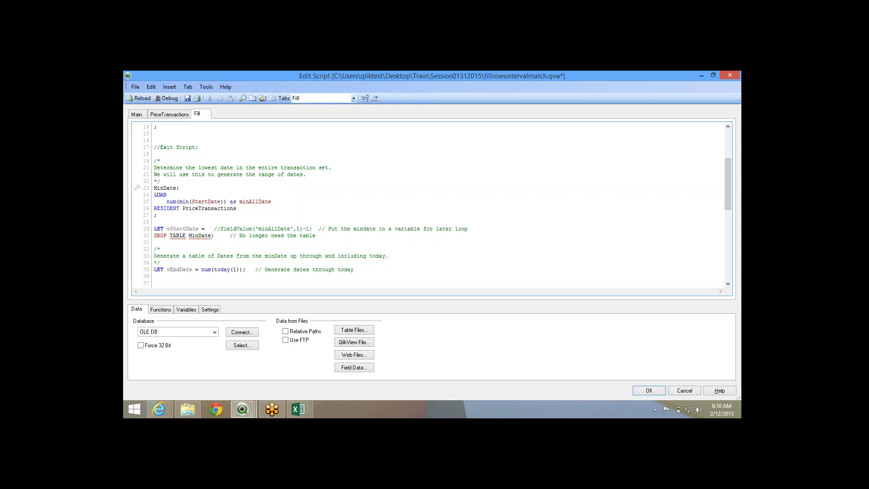
- Begin a Peek call for vStartDate with 'minAllDate' as the field name and 0 as the row number
{"action": "type", "text": "Peek("}
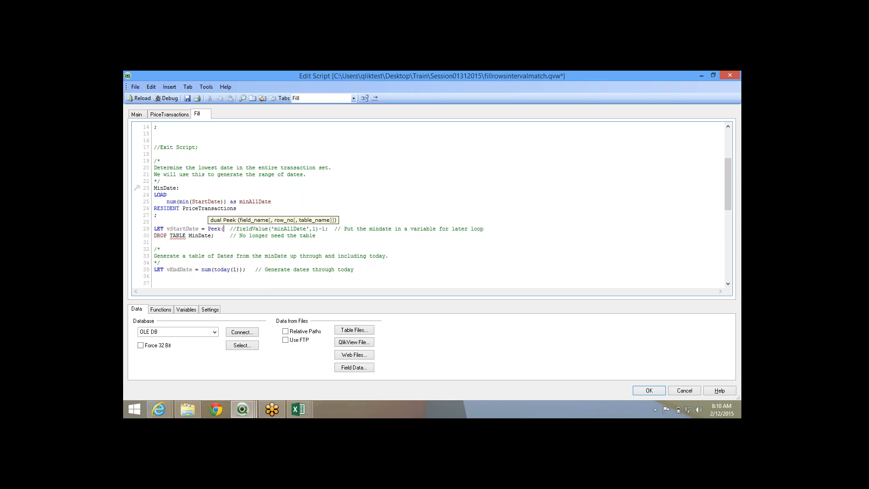
{"action": "double_click", "coordinate": [256, 201]}
{"action": "key", "text": "ctrl+c"}
{"action": "left_click", "coordinate": [223, 228]}
{"action": "type", "text": "'"}
{"action": "key", "text": "ctrl+v"}
{"action": "type", "text": "',"}
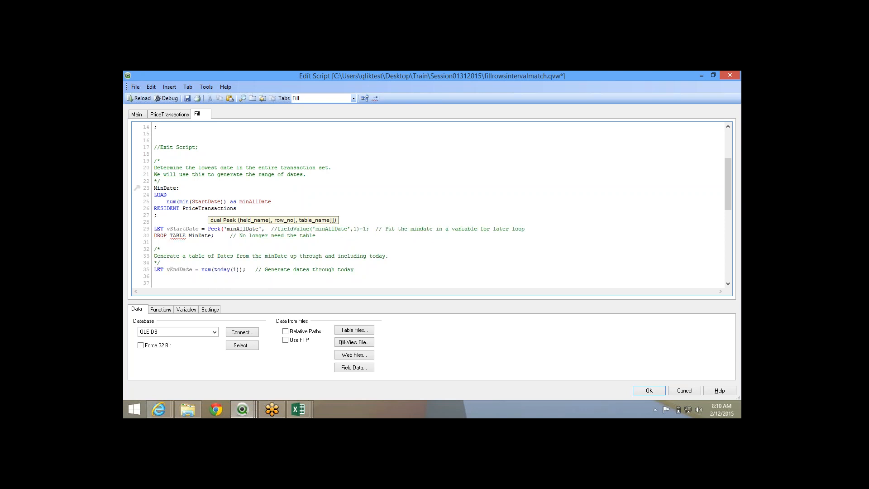
{"action": "type", "text": "0"}
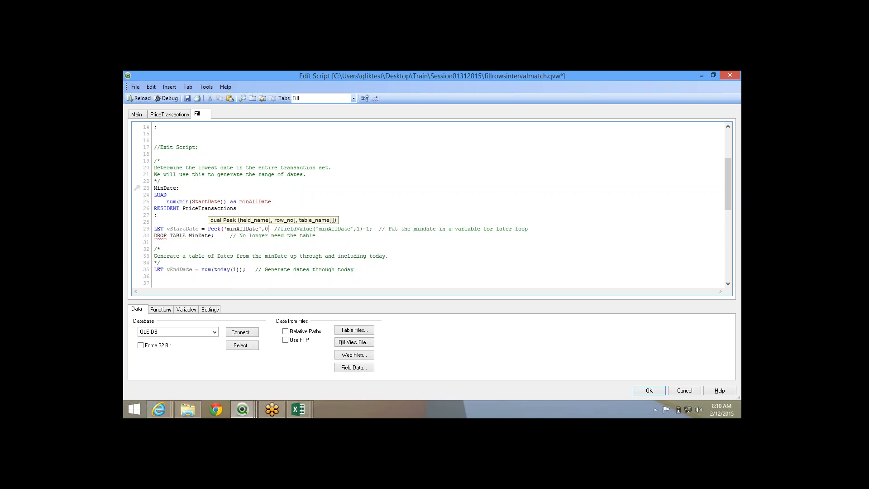
{"action": "type", "text": ","}
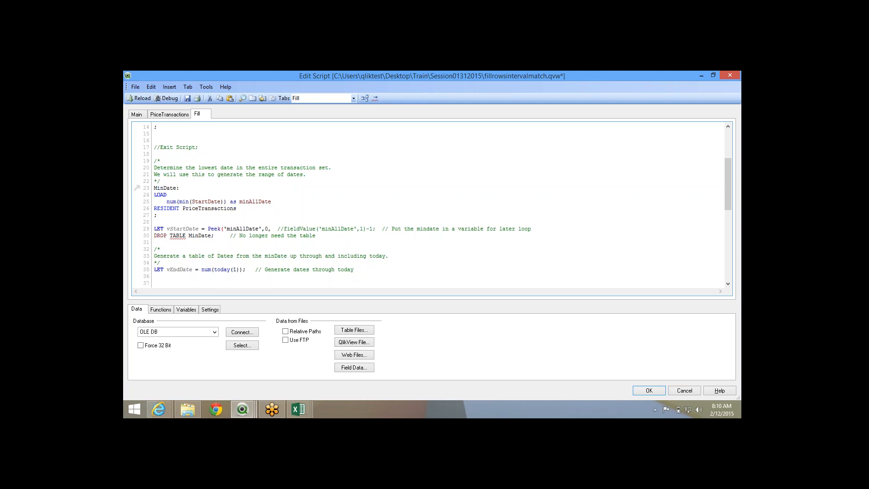
- Add MinDate as the table name in the Peek call and close the statement with a parenthesis and semicolon
{"action": "double_click", "coordinate": [164, 188]}
{"action": "left_click", "coordinate": [274, 229]}
{"action": "key", "text": "ctrl+v"}
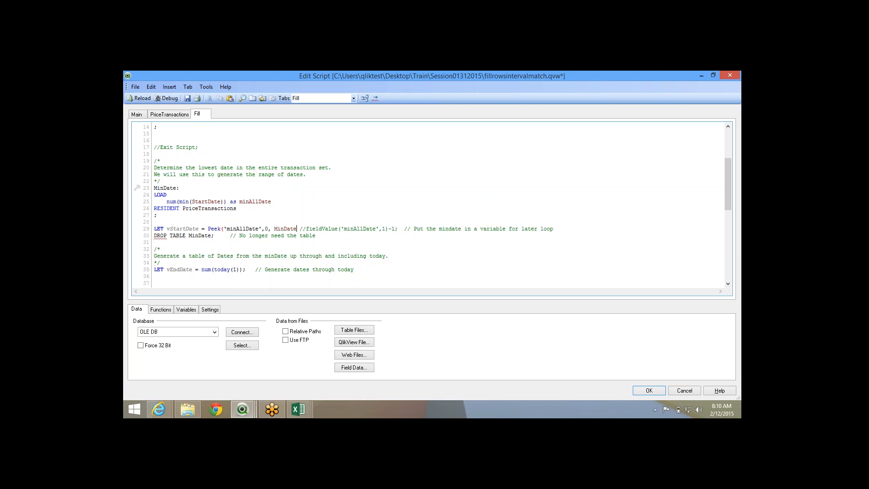
{"action": "type", "text": ")"}
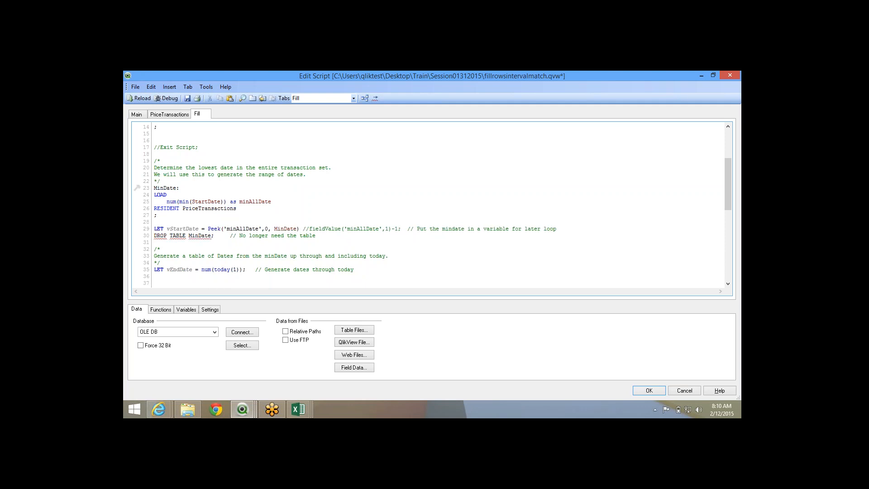
{"action": "type", "text": ";"}
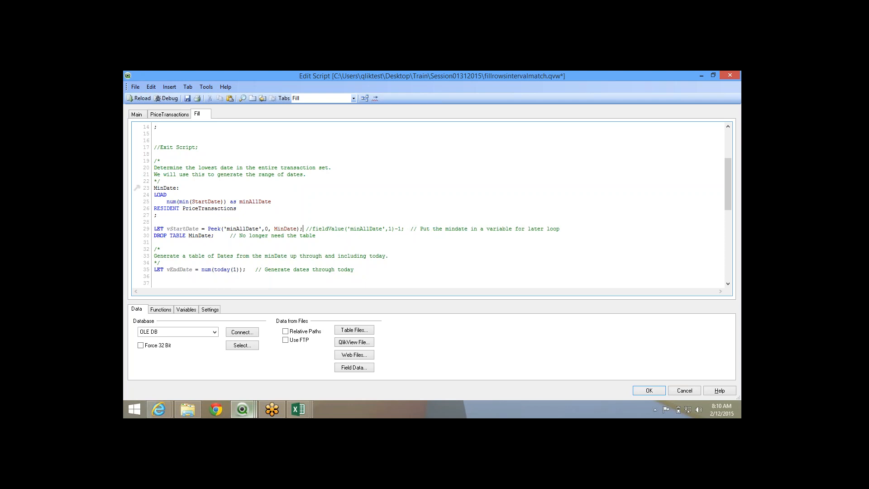
- Look at the PEEK.qvw document and return to the Fill script
{"action": "left_click", "coordinate": [242, 409]}
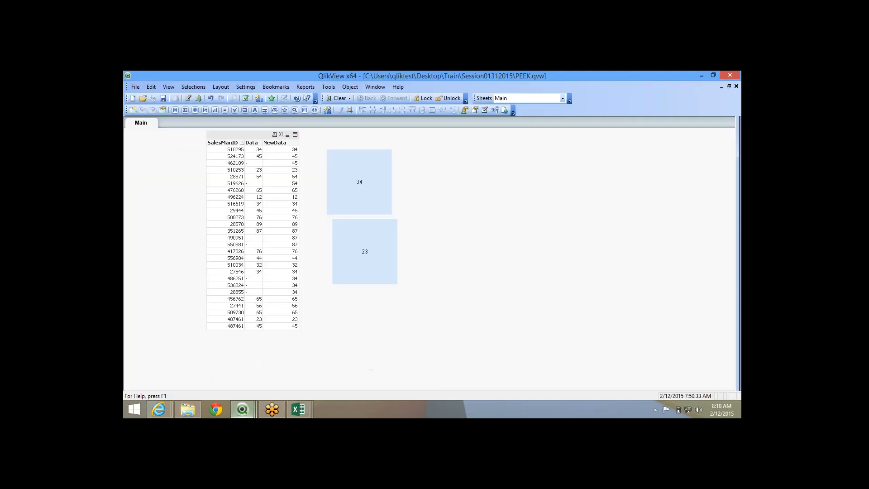
{"action": "left_click", "coordinate": [378, 357]}
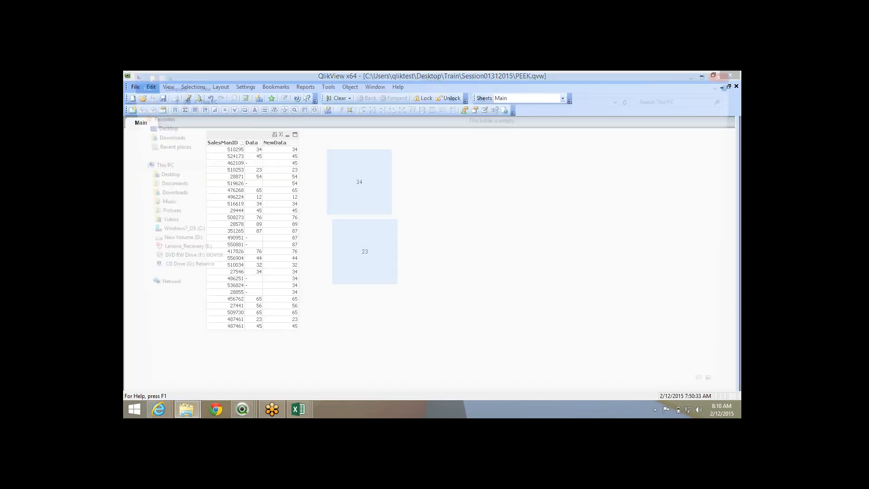
{"action": "key", "text": "alt+Tab"}
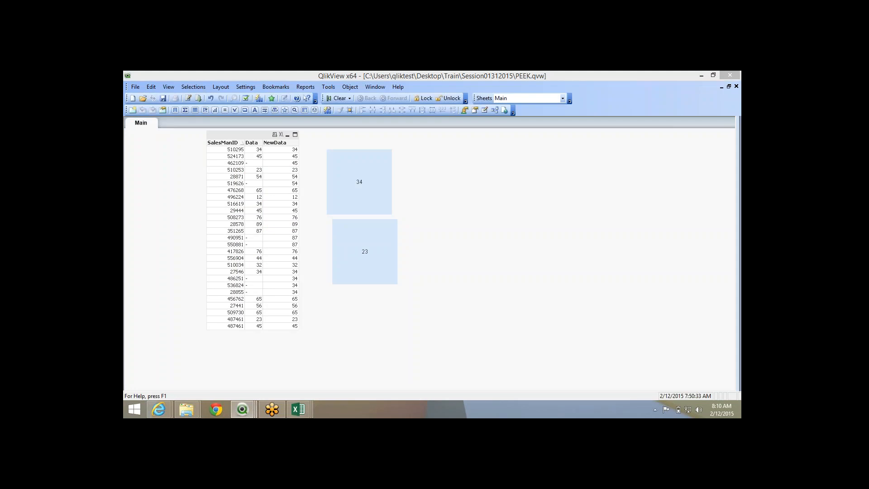
{"action": "key", "text": "ctrl+e"}
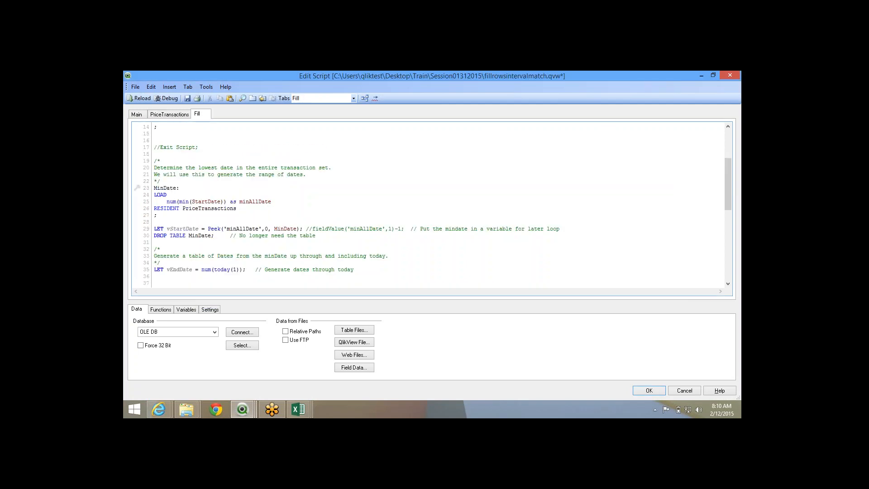
- Enclose the MinDate table name in single quotes within the vStartDate Peek call
{"action": "type", "text": "'"}
{"action": "key", "text": "ctrl+Right"}
{"action": "type", "text": "',0, "}
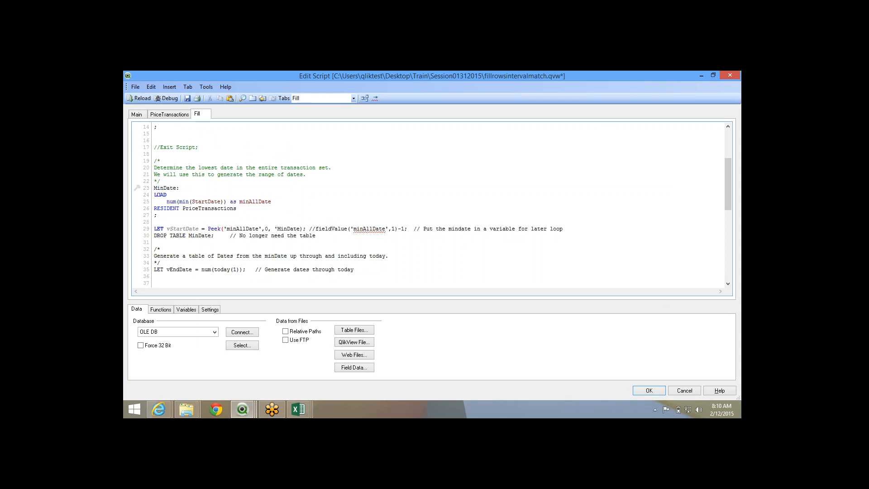
{"action": "type", "text": "'"}
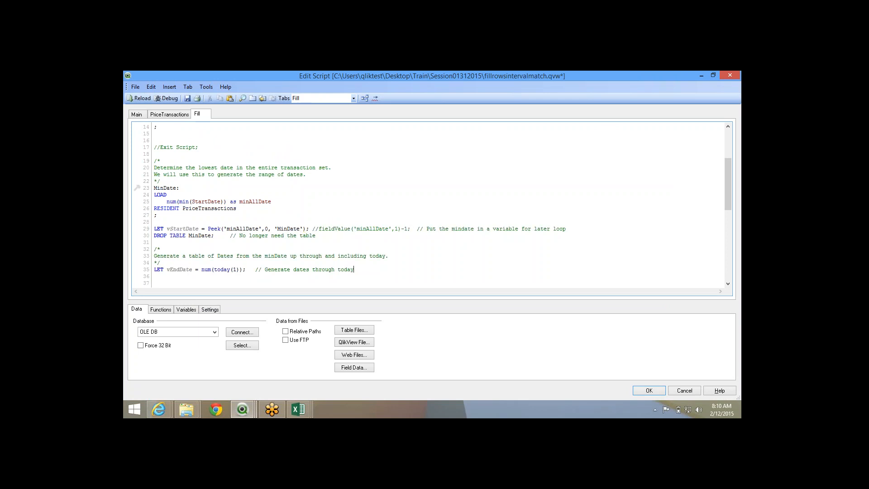
- Review the vStartDate variable, the MinDate load block and the DROP TABLE MinDate statement
{"action": "double_click", "coordinate": [183, 229]}
{"action": "left_click_drag", "start_coordinate": [167, 215], "coordinate": [153, 189]}
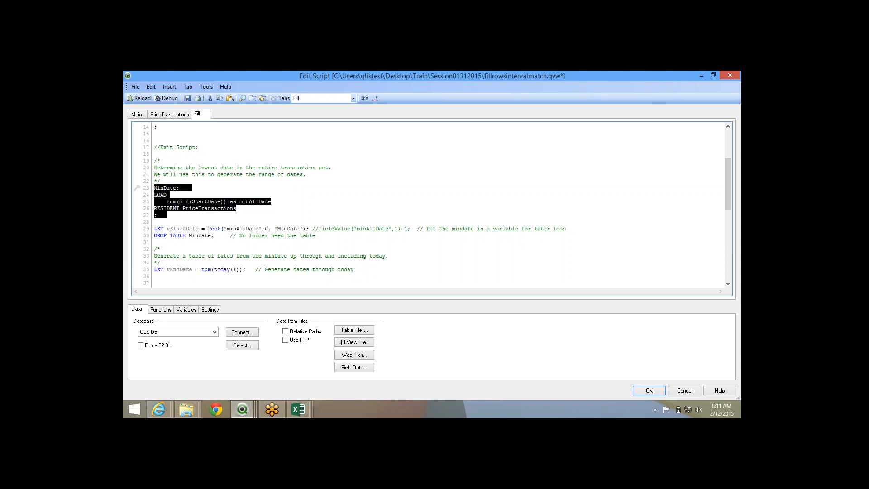
{"action": "left_click_drag", "start_coordinate": [154, 235], "coordinate": [155, 242]}
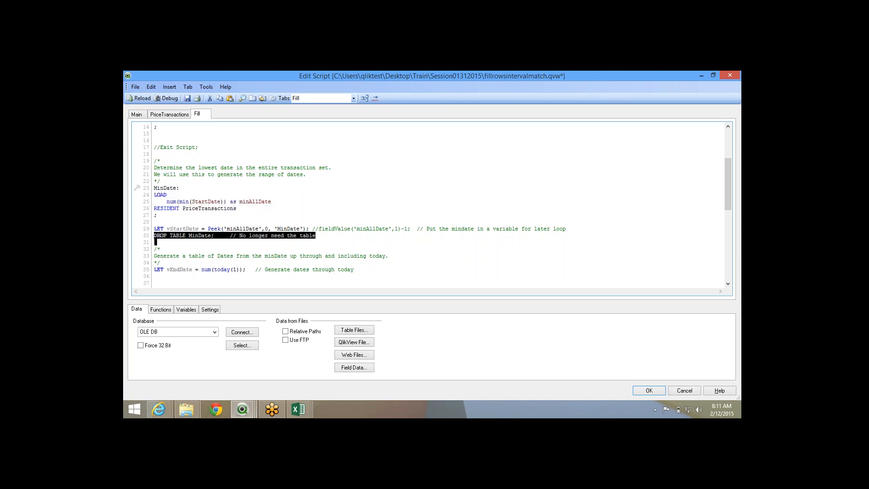
{"action": "scroll", "coordinate": [430, 204], "scroll_direction": "down", "scroll_amount": 2}
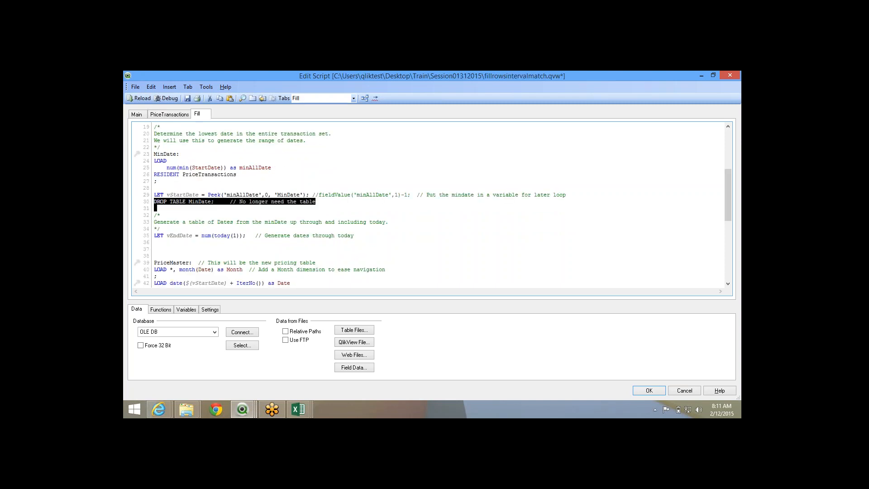
- Look at the TB02_20150212_075250 Excel workbook and return to the Fill script
{"action": "key", "text": "alt+Tab"}
{"action": "key", "text": "alt+Tab"}
{"action": "key", "text": "alt+Tab"}
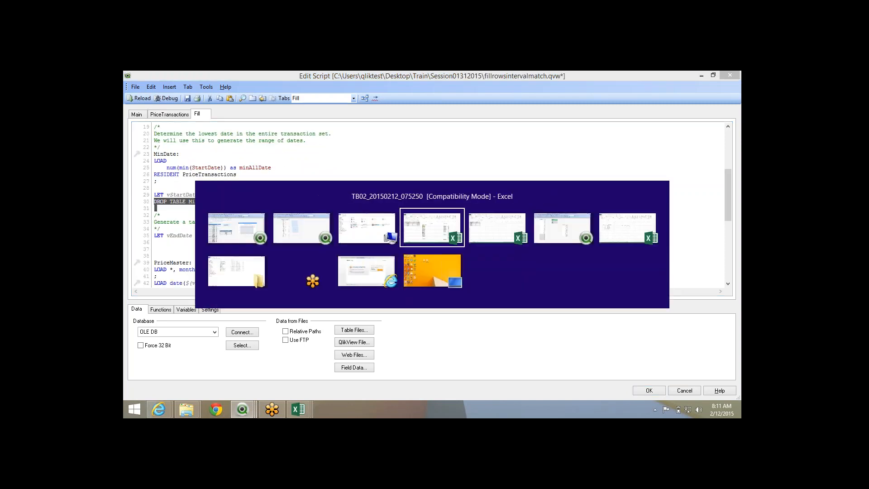
{"action": "key", "text": "alt+Tab"}
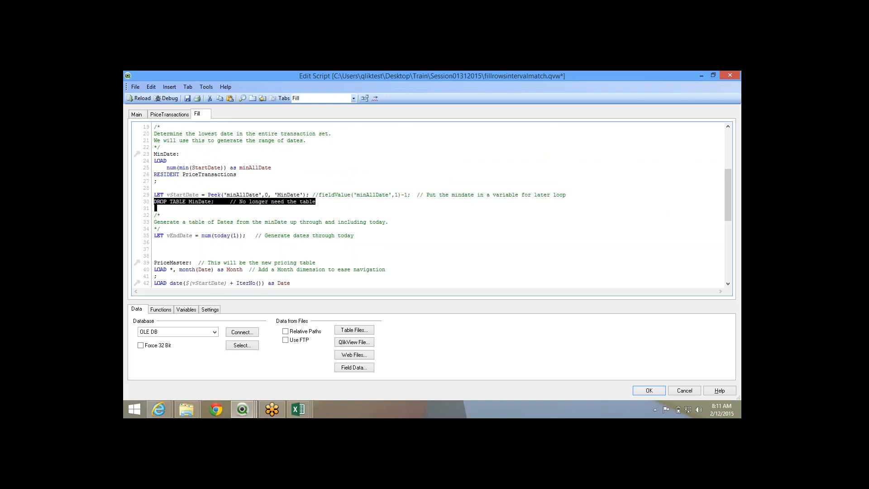
{"action": "key", "text": "Down"}
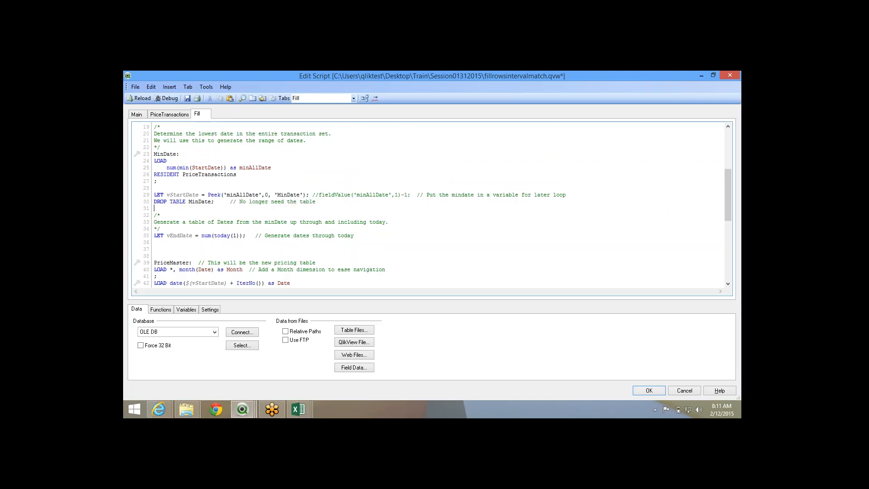
- Examine the num(today(1)) expression and its timer mode argument in the vEndDate statement
{"action": "left_click_drag", "start_coordinate": [202, 235], "coordinate": [234, 235]}
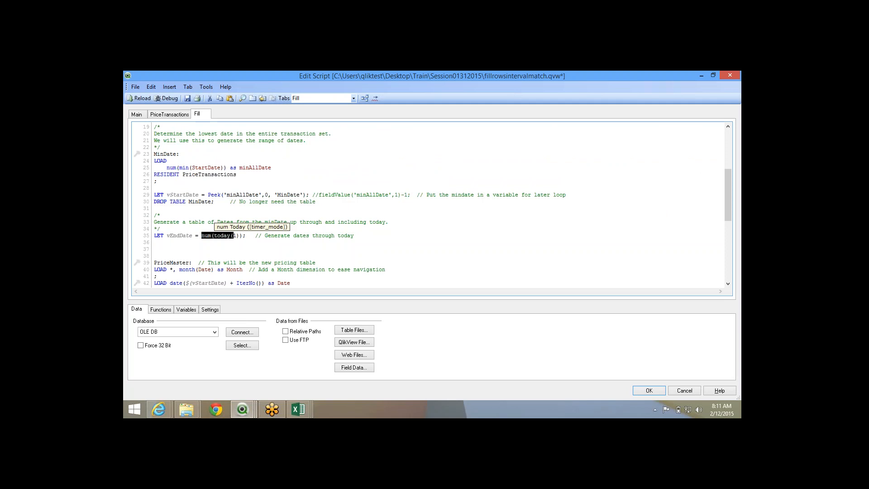
{"action": "left_click", "coordinate": [234, 235]}
{"action": "key", "text": "shift+Right"}
{"action": "key", "text": "Delete"}
{"action": "type", "text": "1"}
{"action": "key", "text": "shift+Left"}
{"action": "scroll", "coordinate": [429, 205], "scroll_direction": "down", "scroll_amount": 4}
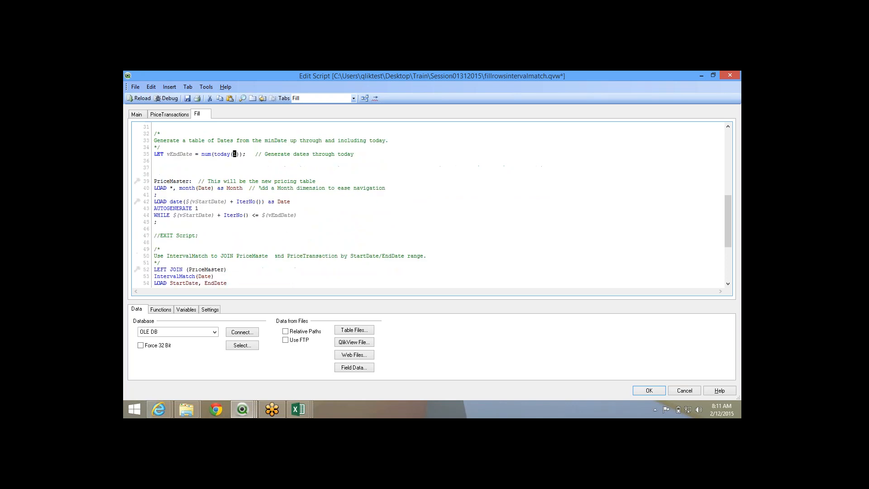
- Switch to the Excel workbook, fill the 2/12/2015 date cell with yellow, and return to the QlikView script
{"action": "key", "text": "alt+Tab"}
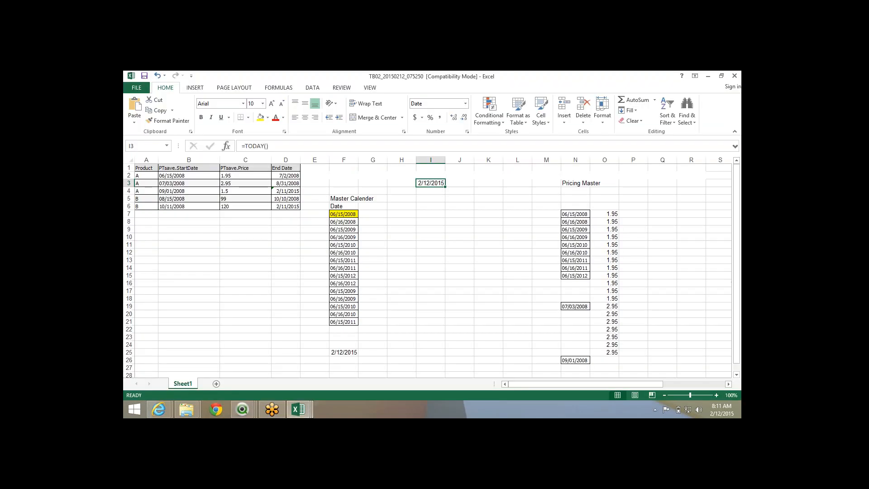
{"action": "left_click", "coordinate": [261, 117]}
{"action": "key", "text": "alt+Tab"}
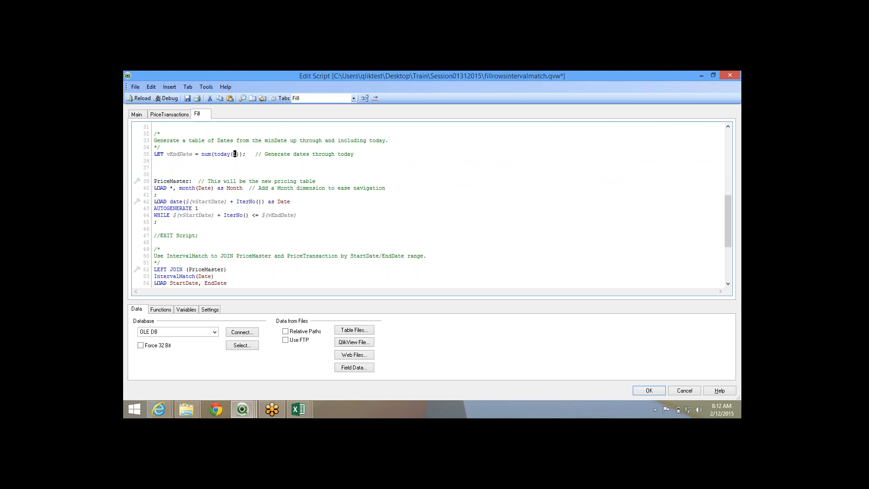
- Examine the AUTOGENERATE 1 line and the preceding load that derives month(Date) as Month in PriceMaster
{"action": "left_click_drag", "start_coordinate": [198, 208], "coordinate": [154, 210]}
{"action": "key", "text": "End"}
{"action": "key", "text": "shift+Left"}
{"action": "left_click_drag", "start_coordinate": [154, 208], "coordinate": [198, 208]}
{"action": "left_click_drag", "start_coordinate": [154, 188], "coordinate": [156, 195]}
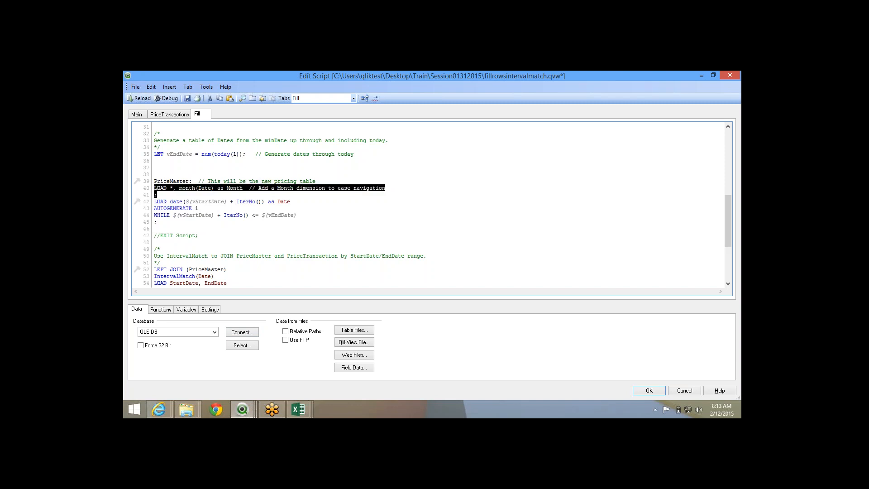
{"action": "key", "text": "Right"}
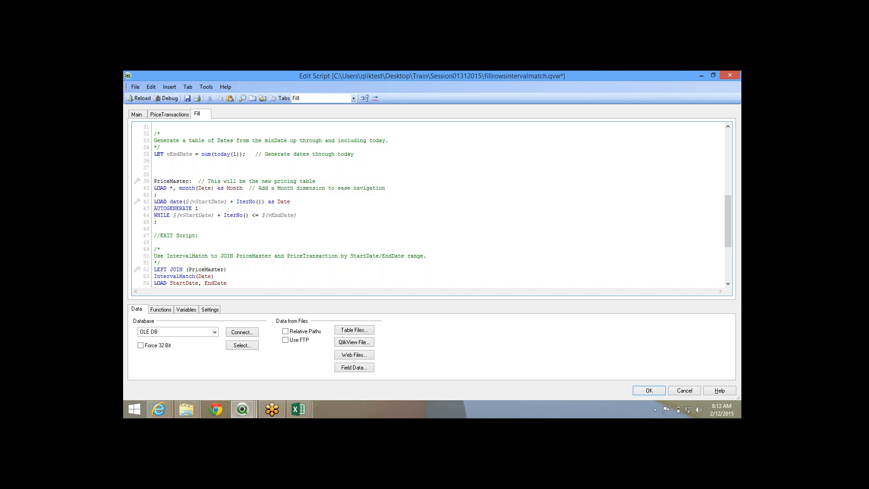
- Separate the Month preceding load from the date-generating LOAD with two blank lines
{"action": "key", "text": "Return"}
{"action": "key", "text": "Return"}
{"action": "key", "text": "shift+Up"}
{"action": "key", "text": "shift+Home"}
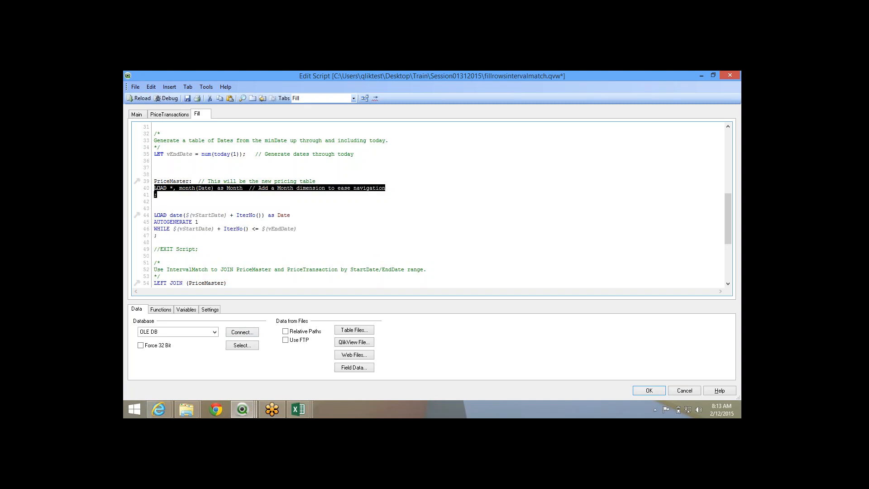
- Examine the LOAD date($(vStartDate) + IterNo()) as Date line, including IterNo(), the start date variable and the Date alias
{"action": "key", "text": "Down"}
{"action": "key", "text": "Down"}
{"action": "key", "text": "Down"}
{"action": "key", "text": "Down"}
{"action": "key", "text": "shift+Right"}
{"action": "key", "text": "shift+Right"}
{"action": "key", "text": "shift+Right"}
{"action": "key", "text": "shift+Right"}
{"action": "key", "text": "shift+Right"}
{"action": "key", "text": "shift+Right"}
{"action": "key", "text": "shift+Right"}
{"action": "key", "text": "shift+Right"}
{"action": "key", "text": "shift+Right"}
{"action": "key", "text": "shift+Right"}
{"action": "key", "text": "shift+Right"}
{"action": "key", "text": "shift+Right"}
{"action": "key", "text": "shift+Right"}
{"action": "key", "text": "shift+Right"}
{"action": "key", "text": "shift+Right"}
{"action": "key", "text": "shift+Right"}
{"action": "key", "text": "shift+Right"}
{"action": "key", "text": "shift+Right"}
{"action": "key", "text": "shift+Right"}
{"action": "key", "text": "shift+Right"}
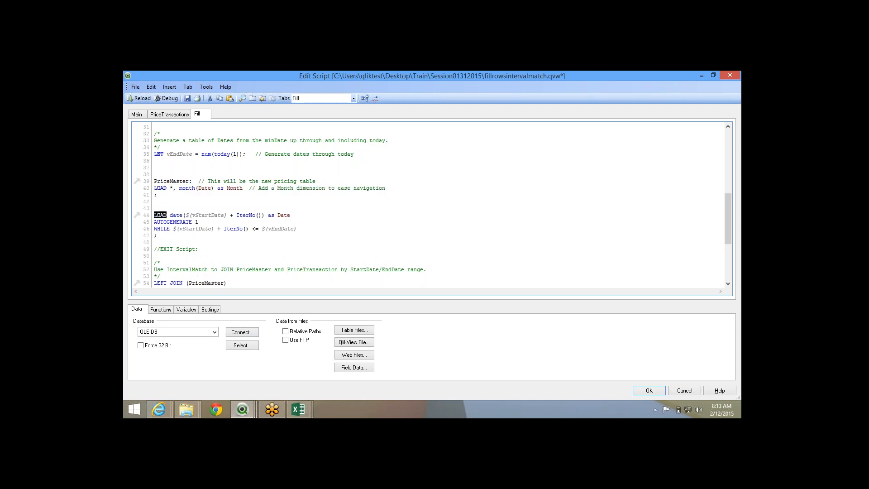
{"action": "key", "text": "shift+Right"}
{"action": "key", "text": "shift+Right"}
{"action": "key", "text": "shift+Right"}
{"action": "key", "text": "shift+Right"}
{"action": "key", "text": "shift+Right"}
{"action": "key", "text": "shift+Right"}
{"action": "key", "text": "shift+Right"}
{"action": "key", "text": "shift+Right"}
{"action": "key", "text": "shift+Right"}
{"action": "key", "text": "shift+Right"}
{"action": "key", "text": "shift+Right"}
{"action": "key", "text": "shift+Right"}
{"action": "key", "text": "shift+Right"}
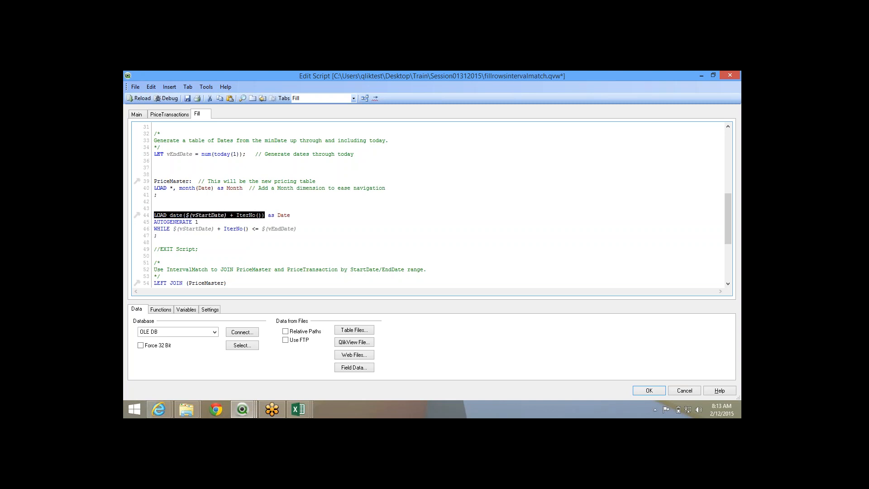
{"action": "key", "text": "Right"}
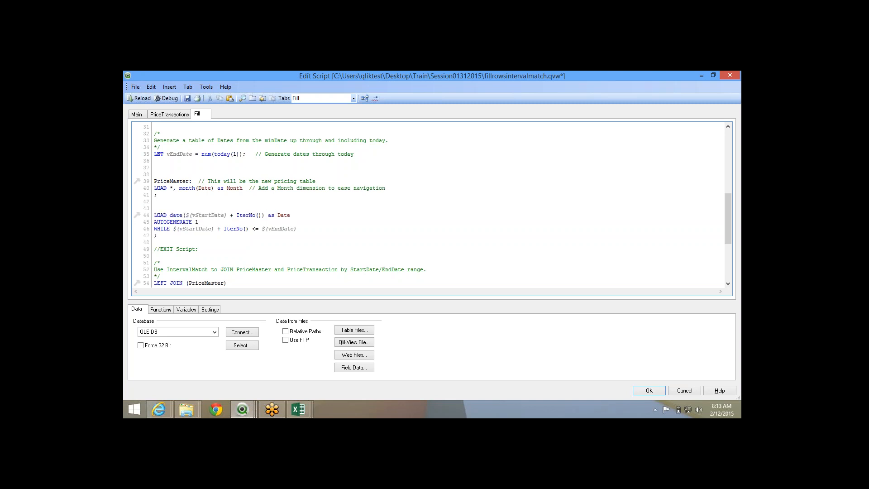
{"action": "key", "text": "shift+Right"}
{"action": "key", "text": "shift+Right"}
{"action": "key", "text": "shift+Right"}
{"action": "key", "text": "shift+Right"}
{"action": "key", "text": "shift+Right"}
{"action": "key", "text": "shift+Right"}
{"action": "key", "text": "shift+Right"}
{"action": "key", "text": "shift+Right"}
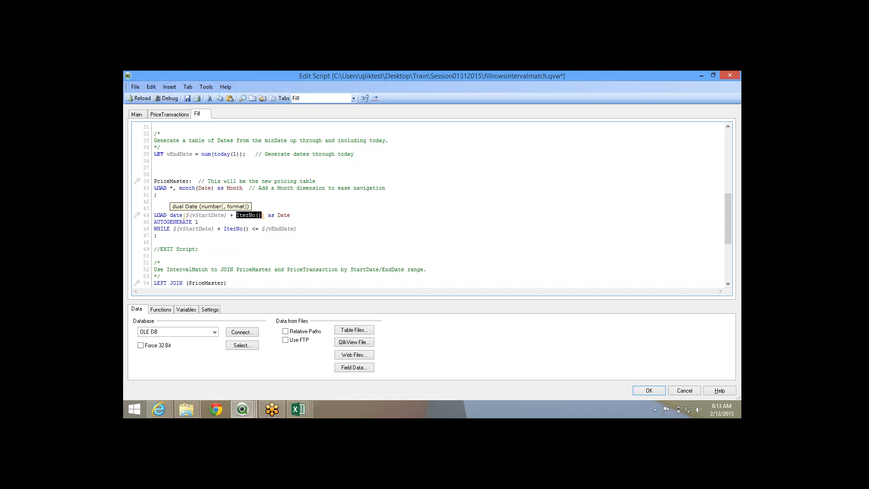
{"action": "left_click_drag", "start_coordinate": [186, 215], "coordinate": [263, 215]}
{"action": "left_click_drag", "start_coordinate": [229, 215], "coordinate": [186, 215]}
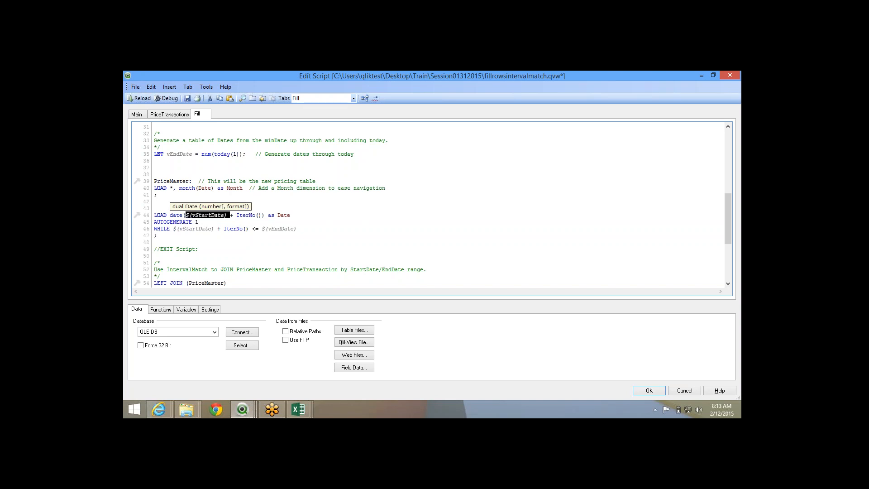
{"action": "double_click", "coordinate": [284, 215]}
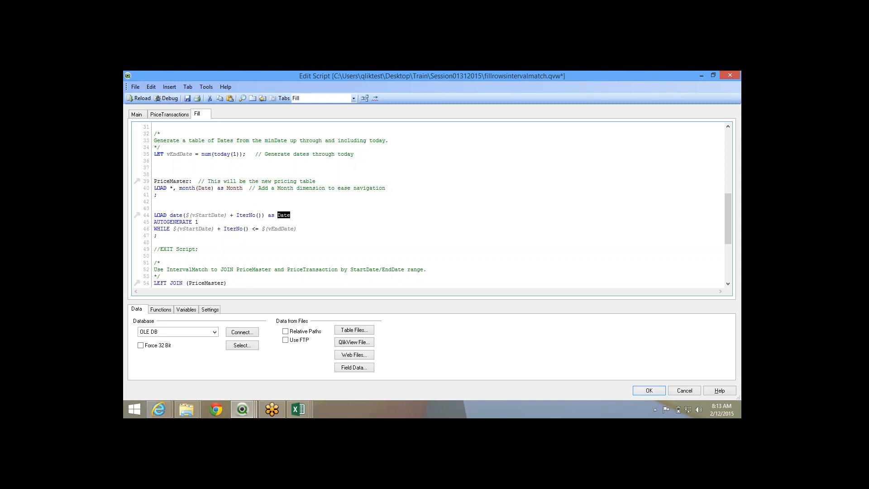
- Examine the AUTOGENERATE 1 clause and the WHILE condition comparing $(vStartDate) + IterNo() with $(vEndDate)
{"action": "left_click", "coordinate": [197, 222]}
{"action": "double_click", "coordinate": [197, 222]}
{"action": "left_click_drag", "start_coordinate": [154, 215], "coordinate": [198, 221]}
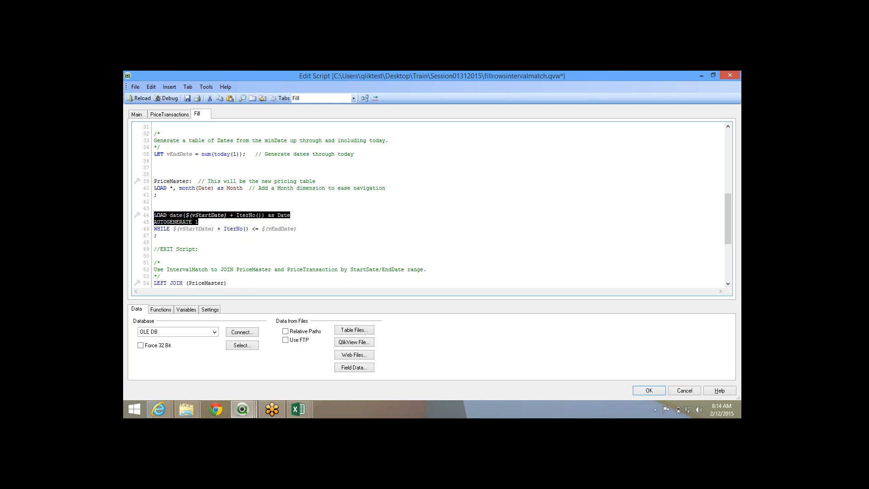
{"action": "left_click_drag", "start_coordinate": [153, 228], "coordinate": [297, 229]}
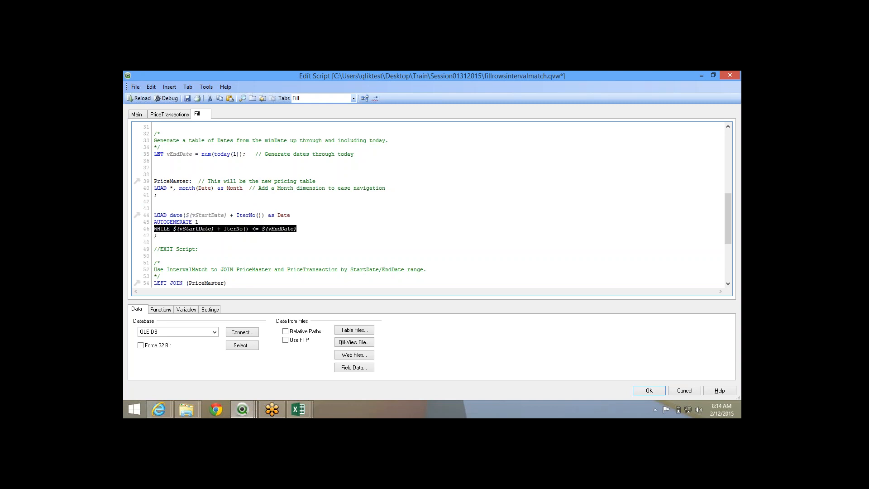
{"action": "left_click", "coordinate": [296, 229]}
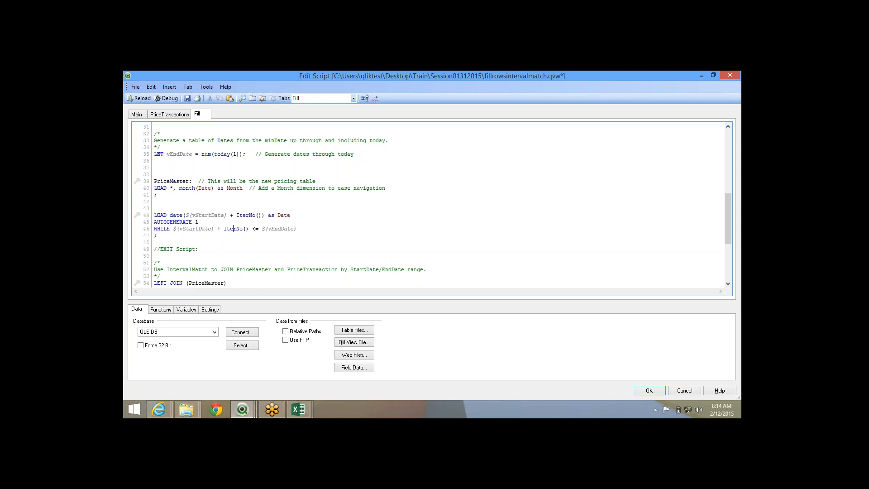
{"action": "double_click", "coordinate": [234, 229]}
{"action": "left_click_drag", "start_coordinate": [249, 229], "coordinate": [172, 228]}
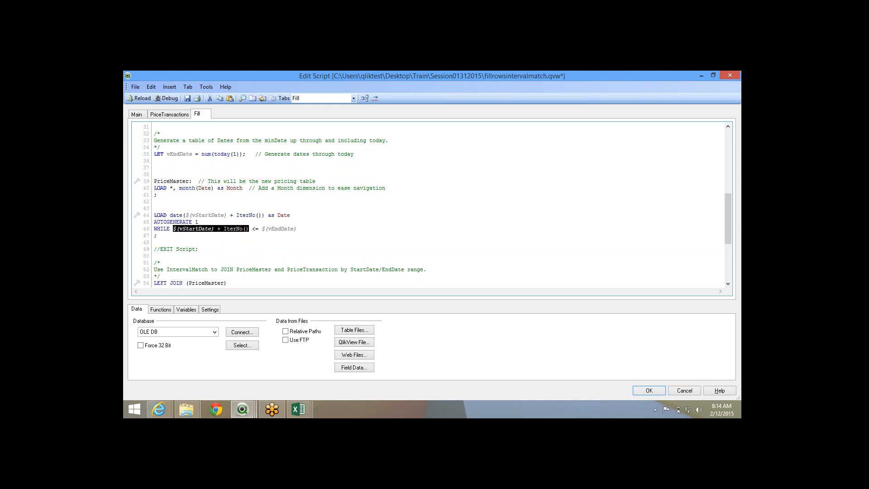
{"action": "left_click_drag", "start_coordinate": [261, 229], "coordinate": [297, 229]}
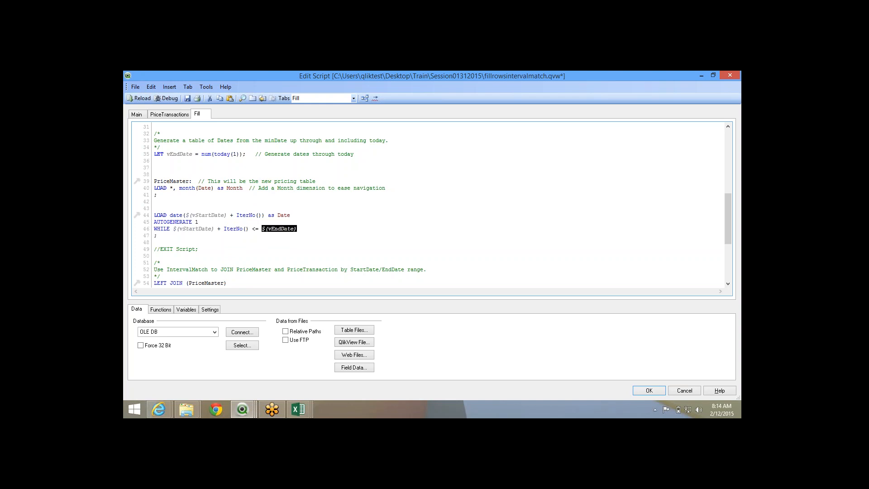
{"action": "left_click_drag", "start_coordinate": [156, 208], "coordinate": [202, 215]}
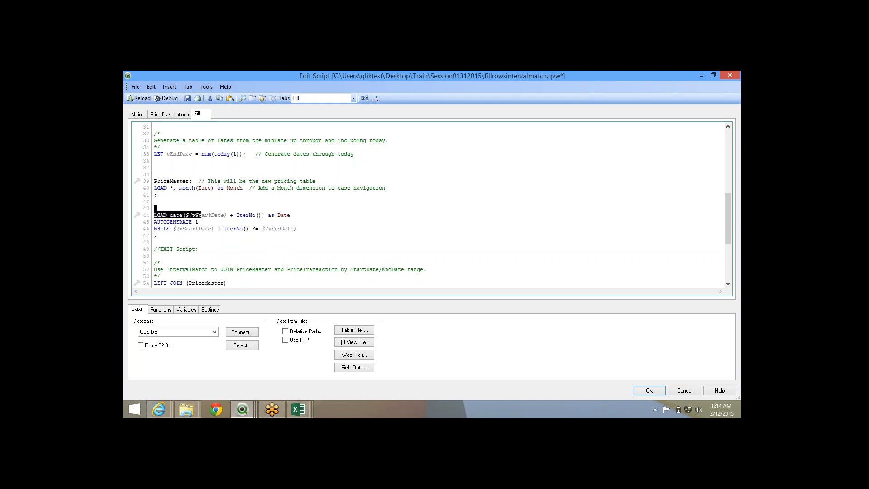
{"action": "left_click_drag", "start_coordinate": [154, 229], "coordinate": [157, 228]}
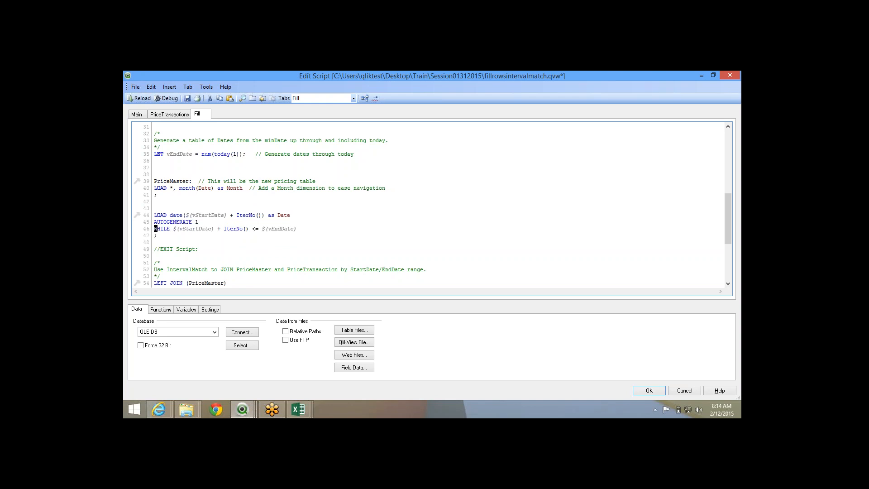
{"action": "left_click", "coordinate": [154, 229]}
{"action": "left_click_drag", "start_coordinate": [154, 228], "coordinate": [154, 236]}
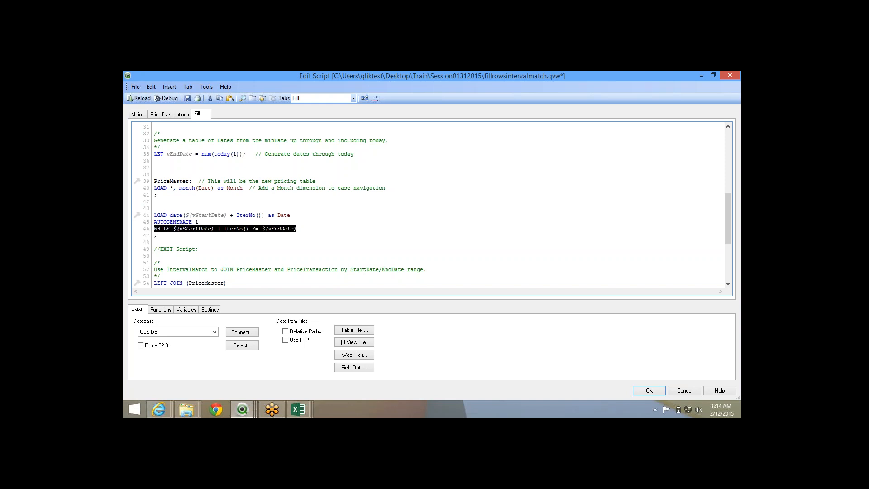
{"action": "left_click_drag", "start_coordinate": [157, 235], "coordinate": [155, 213]}
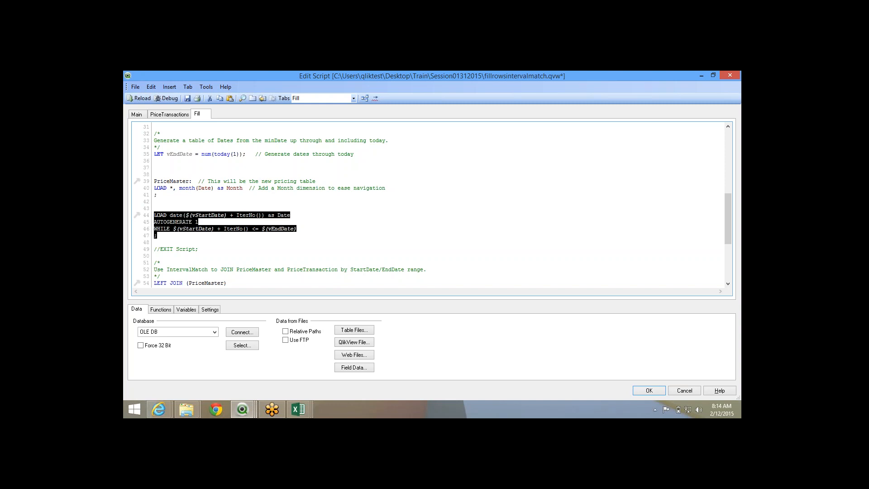
- Remove the two blank lines above the date-generating LOAD statement
{"action": "left_click", "coordinate": [155, 214]}
{"action": "key", "text": "BackSpace"}
{"action": "key", "text": "BackSpace"}
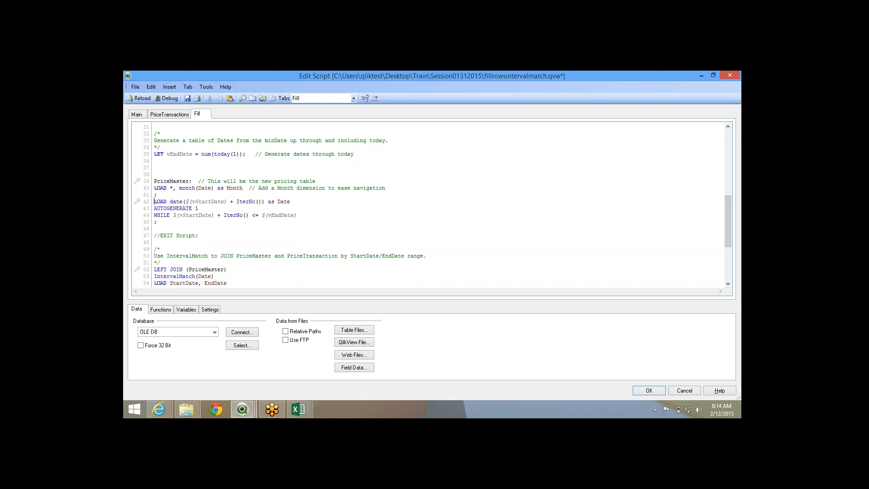
- Review how the Month preceding load builds on the date-generating LOAD under the PriceMaster table label
{"action": "key", "text": "shift+Up"}
{"action": "key", "text": "shift+Up"}
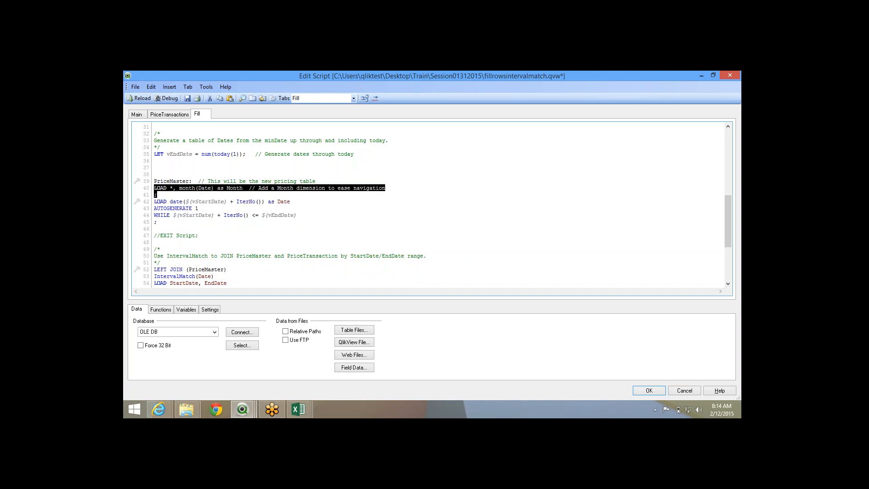
{"action": "double_click", "coordinate": [235, 188]}
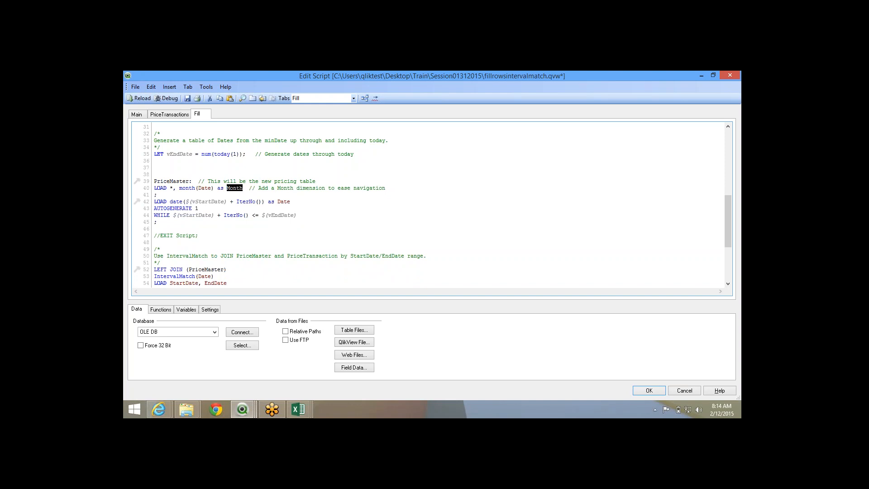
{"action": "left_click_drag", "start_coordinate": [291, 202], "coordinate": [154, 202]}
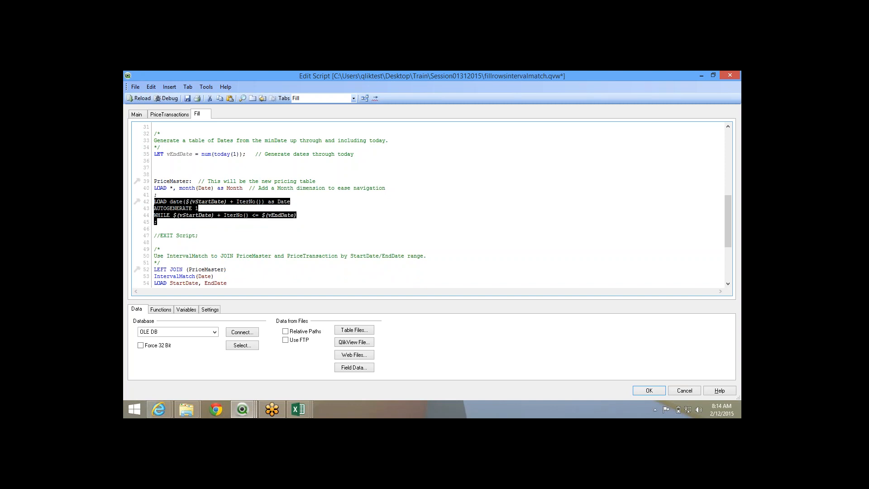
{"action": "left_click_drag", "start_coordinate": [157, 195], "coordinate": [154, 187]}
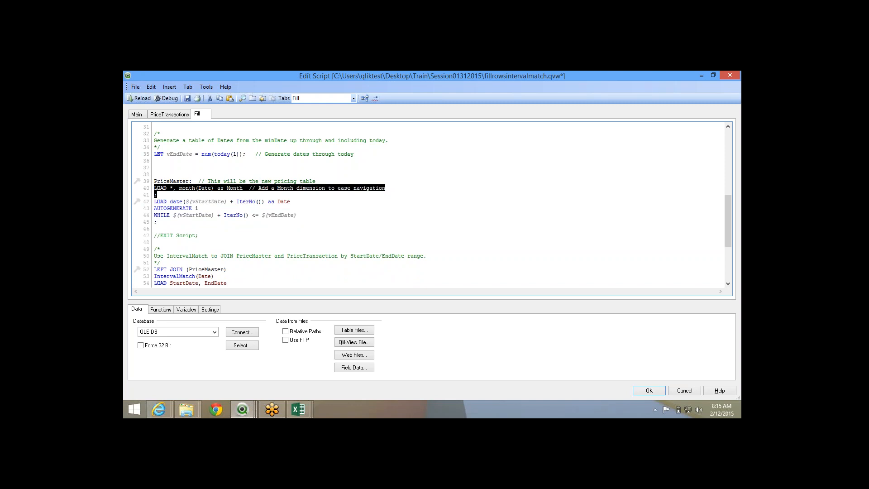
{"action": "left_click_drag", "start_coordinate": [154, 181], "coordinate": [195, 181]}
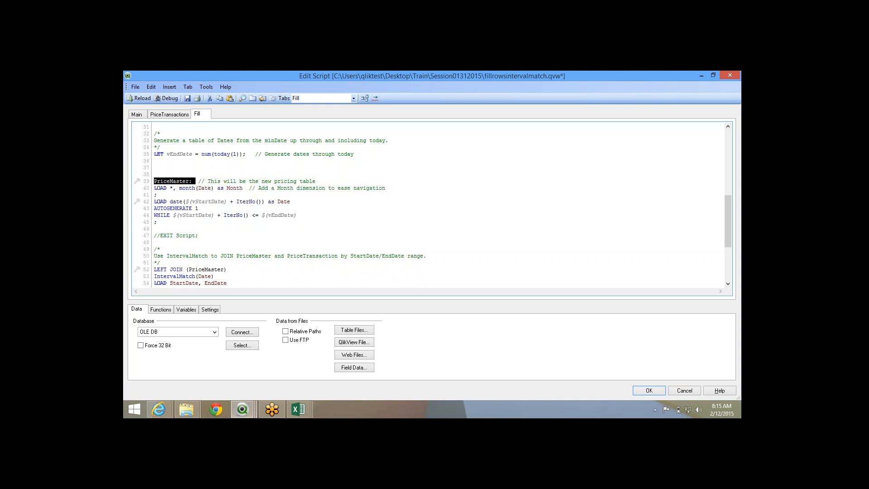
{"action": "left_click_drag", "start_coordinate": [157, 222], "coordinate": [154, 181]}
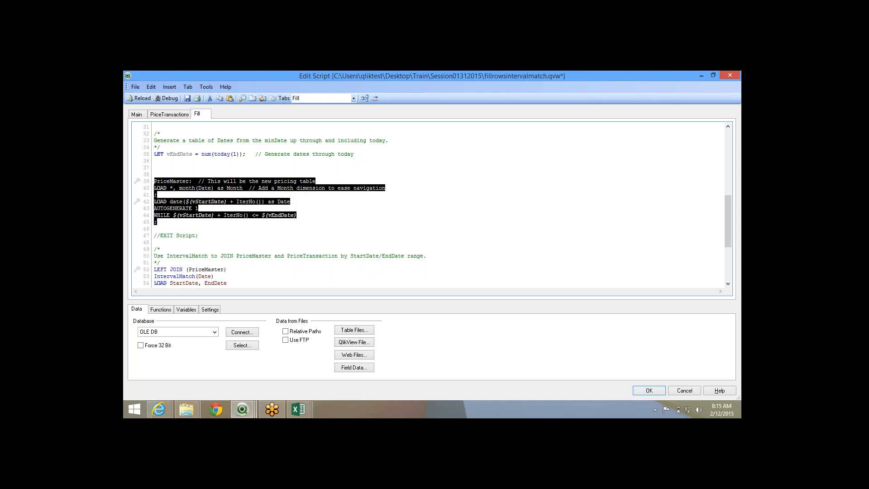
- Uncomment the EXIT Script statement below the PriceMaster load and save the document
{"action": "left_click", "coordinate": [154, 181]}
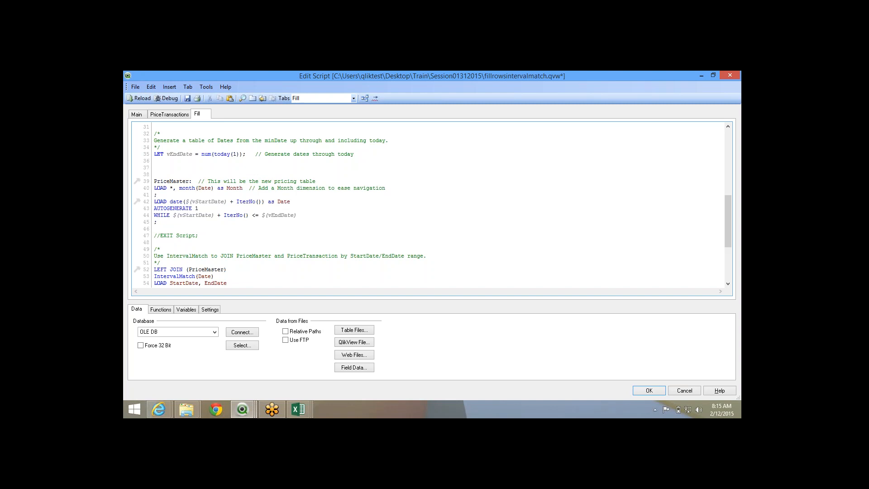
{"action": "key", "text": "Delete"}
{"action": "key", "text": "Delete"}
{"action": "key", "text": "BackSpace"}
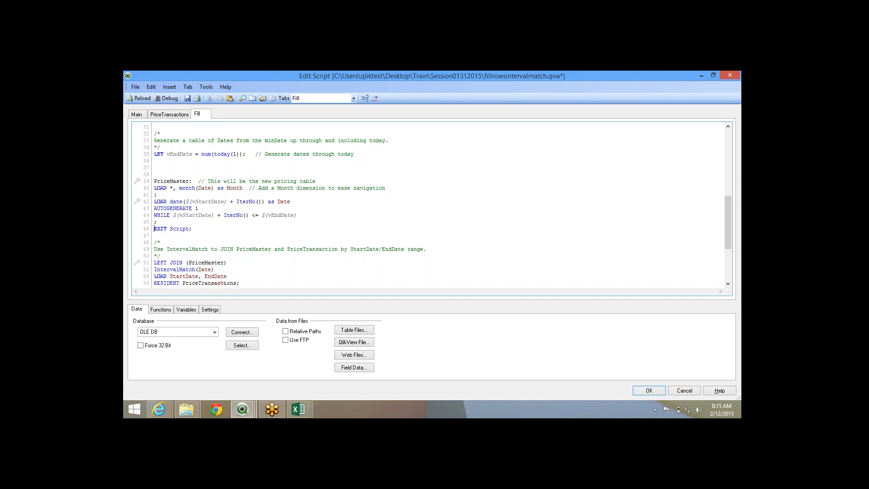
{"action": "key", "text": "Return"}
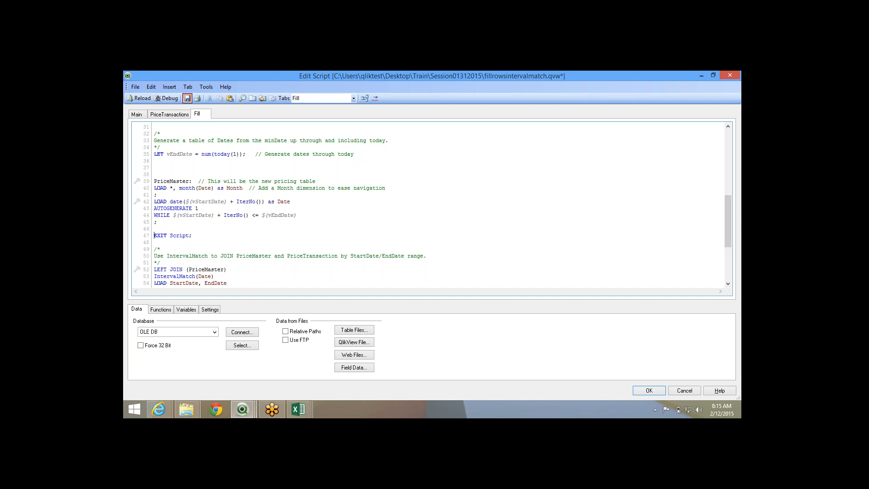
{"action": "key", "text": "ctrl+s"}
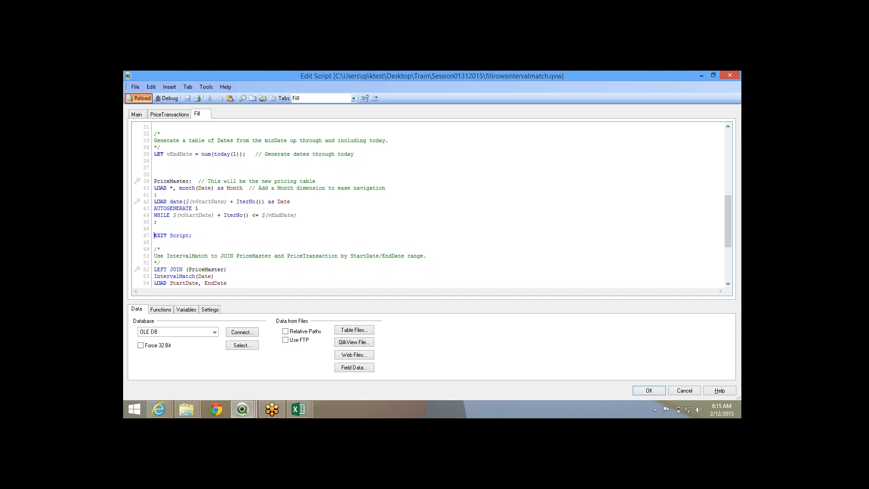
- Reload the document, accept the sheet properties unchanged, then run the script again and close the execution progress
{"action": "left_click", "coordinate": [139, 98]}
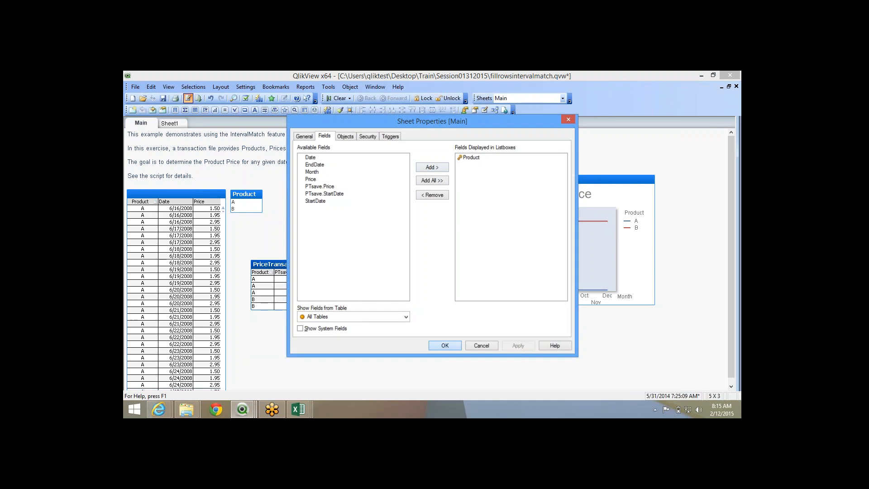
{"action": "left_click", "coordinate": [445, 345]}
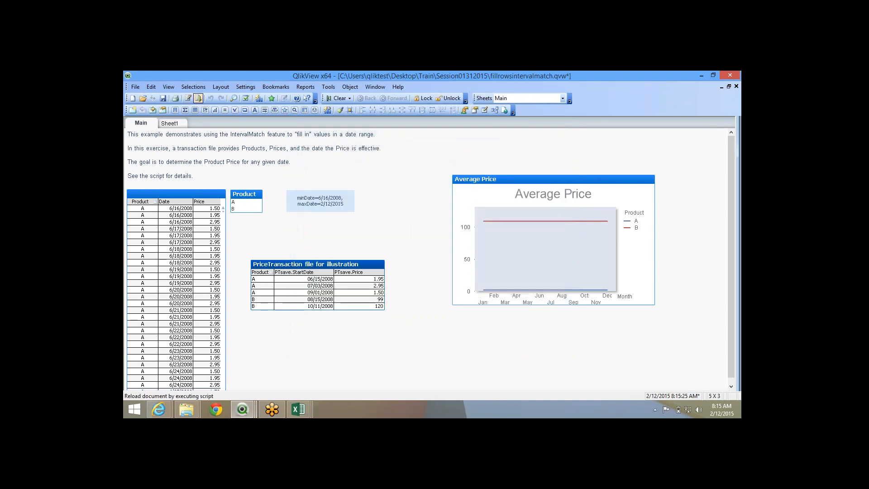
{"action": "left_click", "coordinate": [198, 98]}
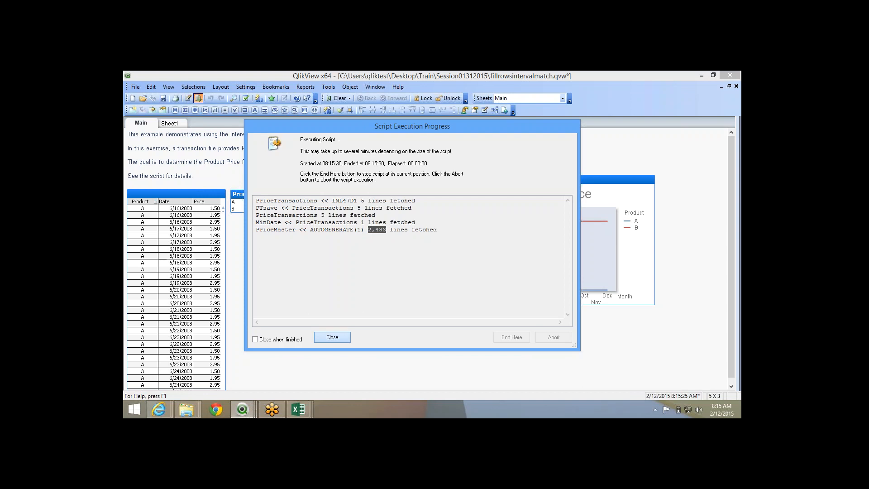
{"action": "left_click", "coordinate": [332, 337]}
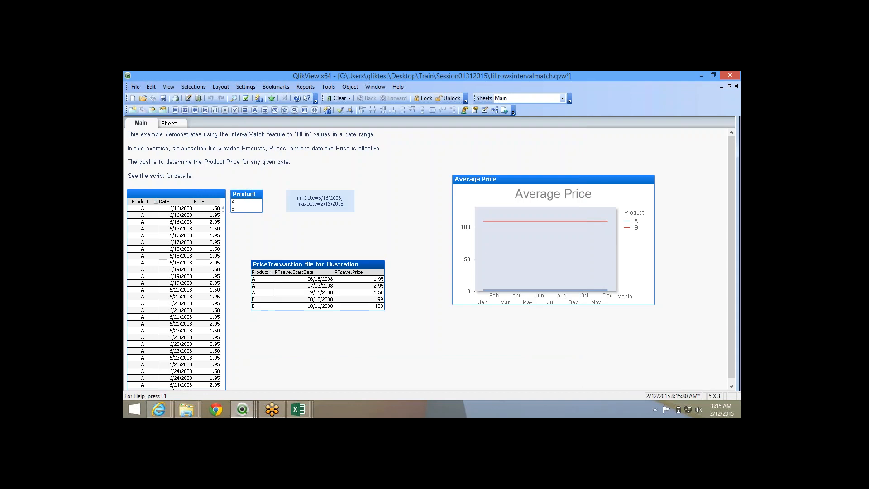
- Add a table box to Sheet1 showing the Date and Month fields of the PriceMaster table, and look through its dates
{"action": "left_click", "coordinate": [169, 123]}
{"action": "left_click_drag", "start_coordinate": [286, 195], "coordinate": [193, 157]}
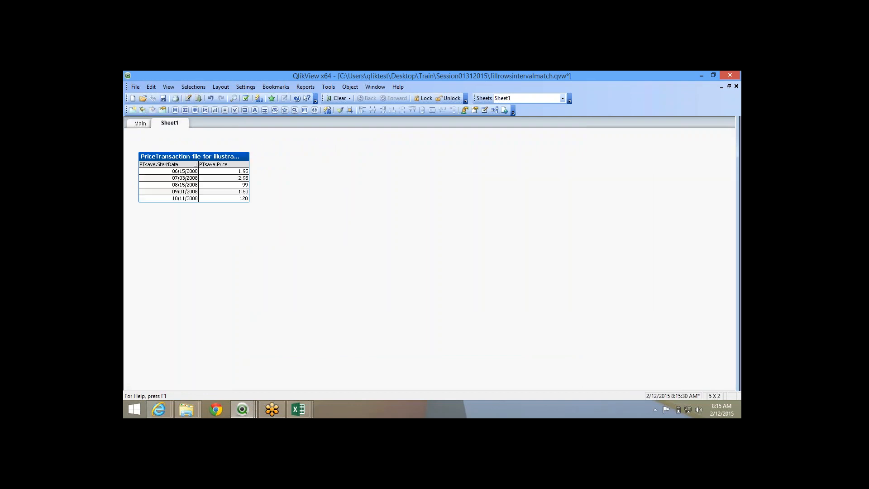
{"action": "right_click", "coordinate": [324, 167]}
{"action": "mouse_move", "coordinate": [366, 194]}
{"action": "left_click", "coordinate": [448, 221]}
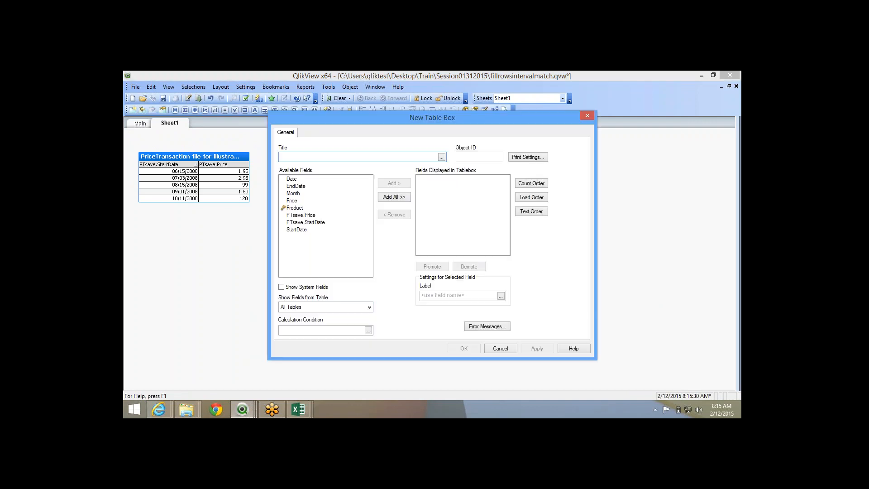
{"action": "left_click", "coordinate": [370, 307]}
{"action": "left_click", "coordinate": [307, 330]}
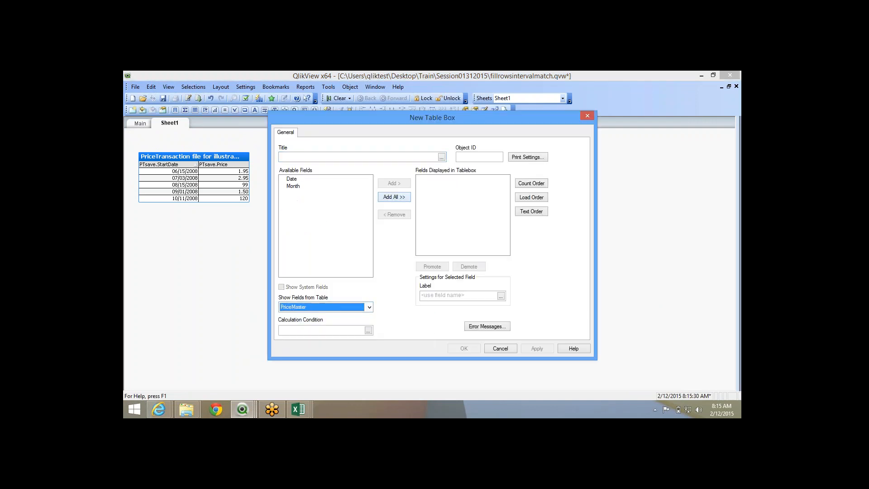
{"action": "left_click", "coordinate": [394, 197]}
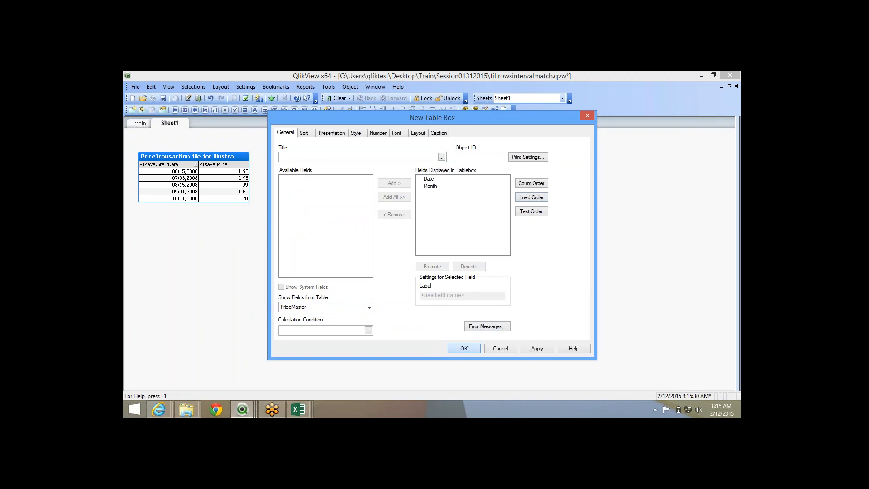
{"action": "key", "text": "Return"}
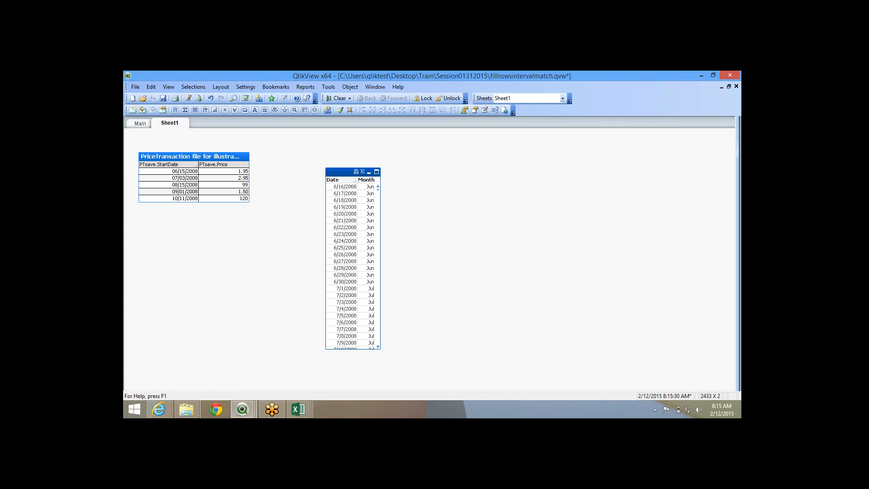
{"action": "scroll", "coordinate": [353, 266], "scroll_direction": "down", "scroll_amount": 20}
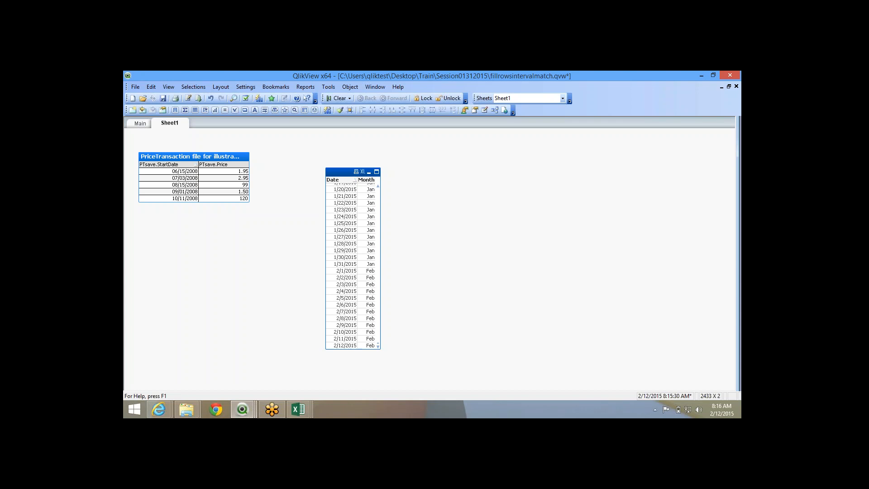
- Open the load script and preview the PriceTransactions rows in the table structure view
{"action": "left_click", "coordinate": [188, 98]}
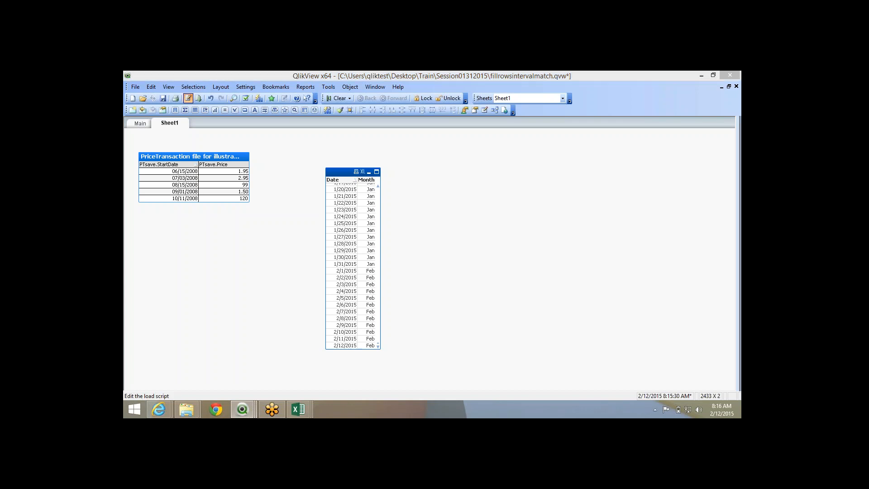
{"action": "left_click", "coordinate": [366, 98]}
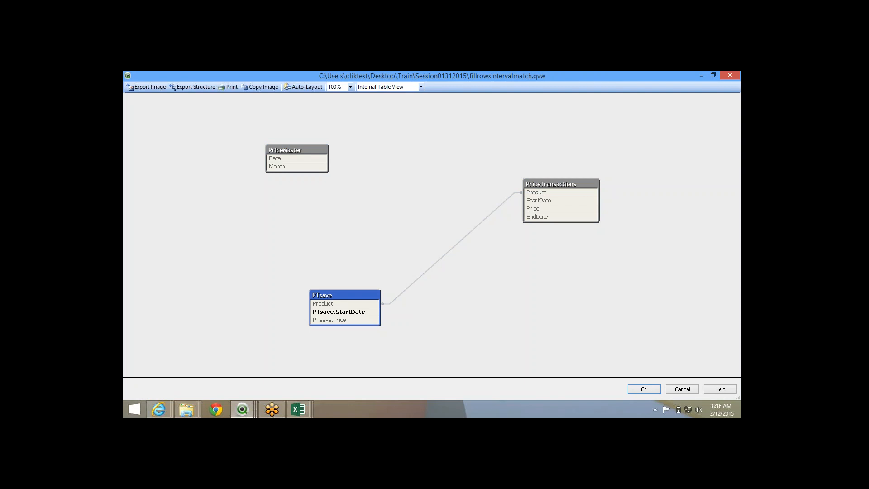
{"action": "right_click", "coordinate": [542, 185]}
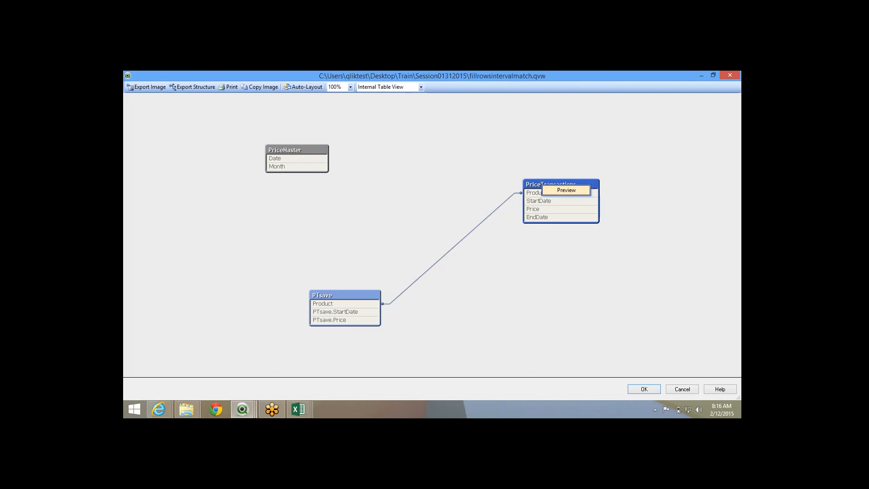
{"action": "key", "text": "Return"}
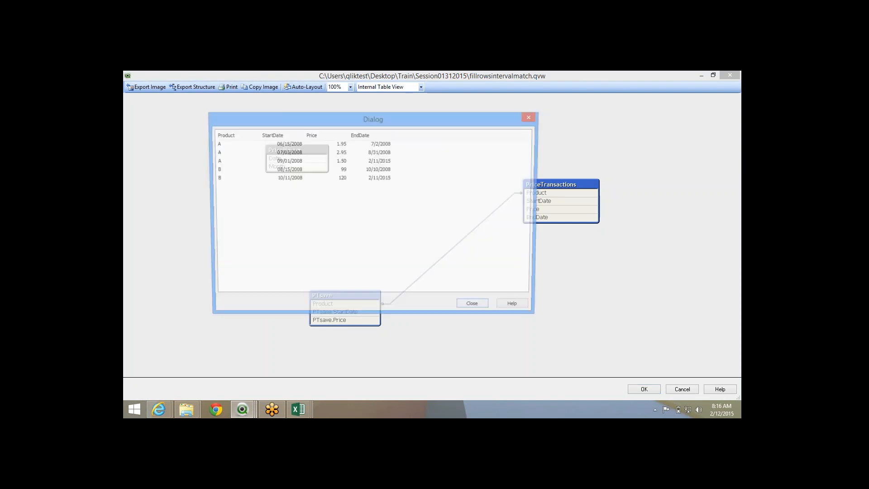
{"action": "key", "text": "Escape"}
{"action": "key", "text": "Escape"}
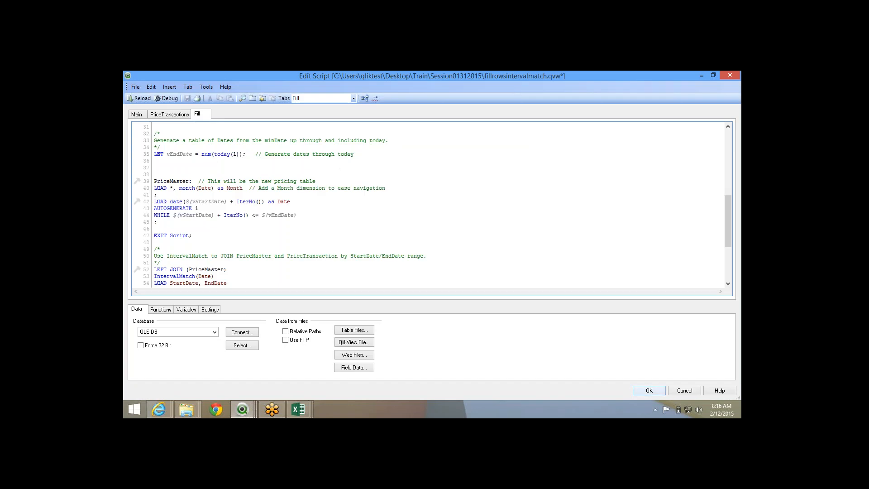
- Comment out the EXIT Script statement directly below the date-generating PriceMaster load
{"action": "scroll", "coordinate": [430, 203], "scroll_direction": "down", "scroll_amount": 1}
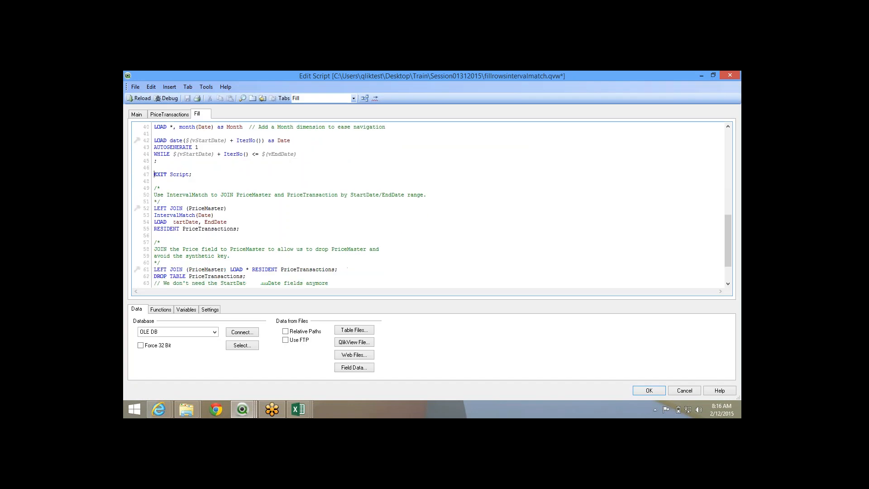
{"action": "scroll", "coordinate": [159, 201], "scroll_direction": "up", "scroll_amount": 2}
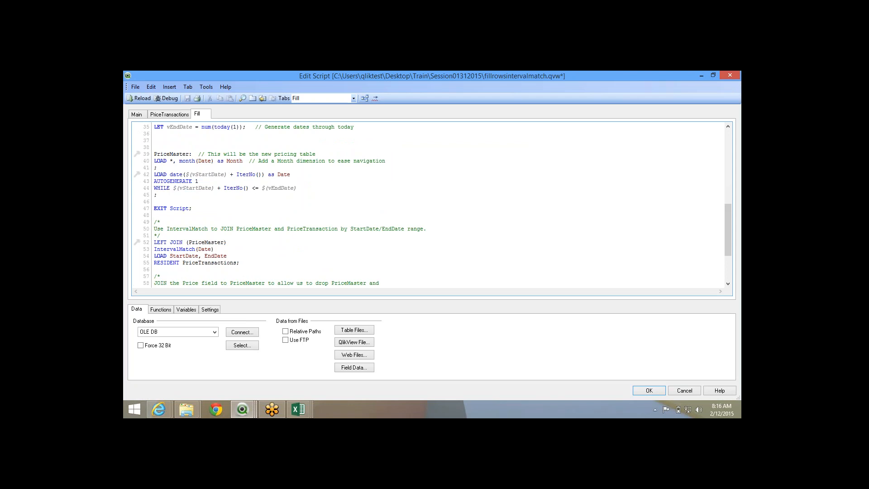
{"action": "type", "text": "//"}
- Review how the IntervalMatch LEFT JOIN links the PriceMaster Date to StartDate and EndDate in PriceTransactions
{"action": "left_click_drag", "start_coordinate": [154, 154], "coordinate": [202, 187]}
{"action": "left_click_drag", "start_coordinate": [154, 242], "coordinate": [212, 249]}
{"action": "double_click", "coordinate": [205, 249]}
{"action": "left_click", "coordinate": [205, 249]}
{"action": "double_click", "coordinate": [284, 174]}
{"action": "left_click", "coordinate": [284, 174]}
{"action": "double_click", "coordinate": [184, 255]}
{"action": "left_click", "coordinate": [184, 256]}
{"action": "double_click", "coordinate": [215, 256]}
{"action": "double_click", "coordinate": [209, 262]}
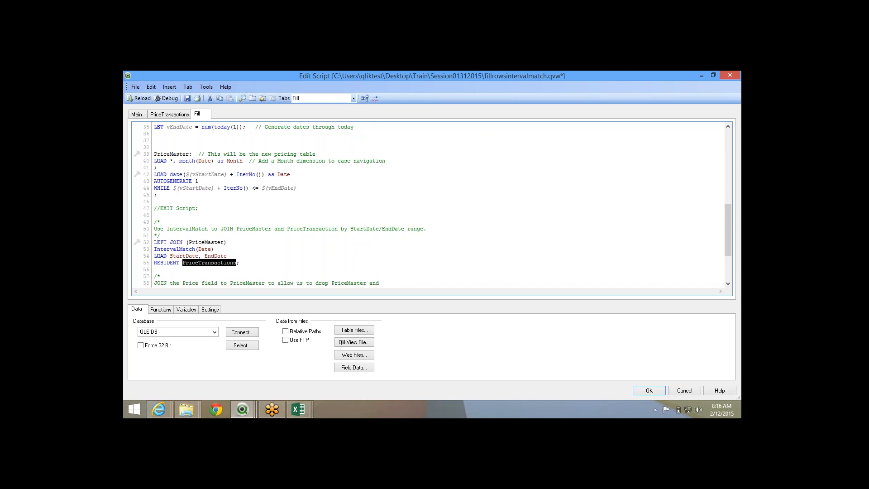
- Copy the EXIT Script statement below the IntervalMatch load from PriceTransactions and save the document
{"action": "scroll", "coordinate": [430, 204], "scroll_direction": "down", "scroll_amount": 2}
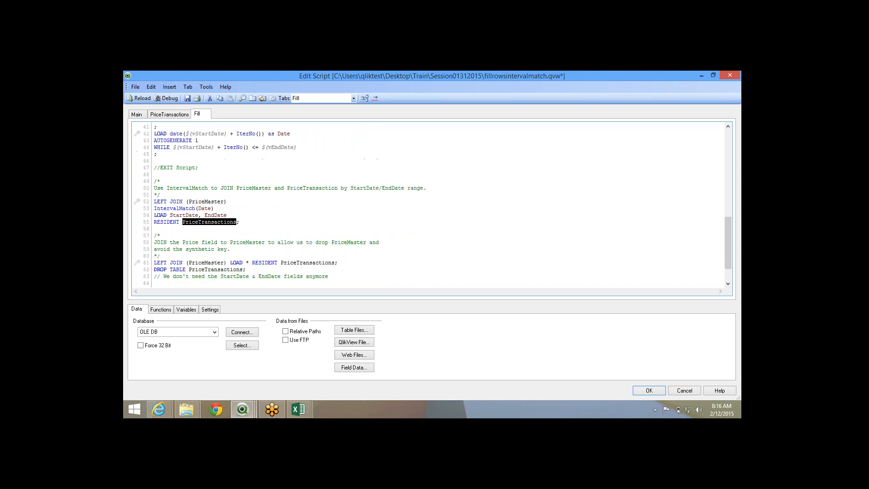
{"action": "left_click_drag", "start_coordinate": [199, 168], "coordinate": [160, 167]}
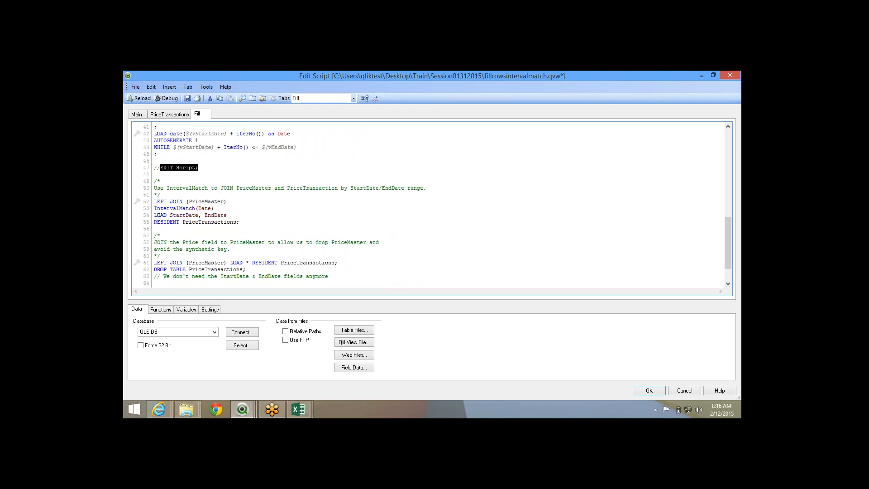
{"action": "key", "text": "ctrl+c"}
{"action": "left_click", "coordinate": [240, 221]}
{"action": "key", "text": "Return"}
{"action": "key", "text": "Return"}
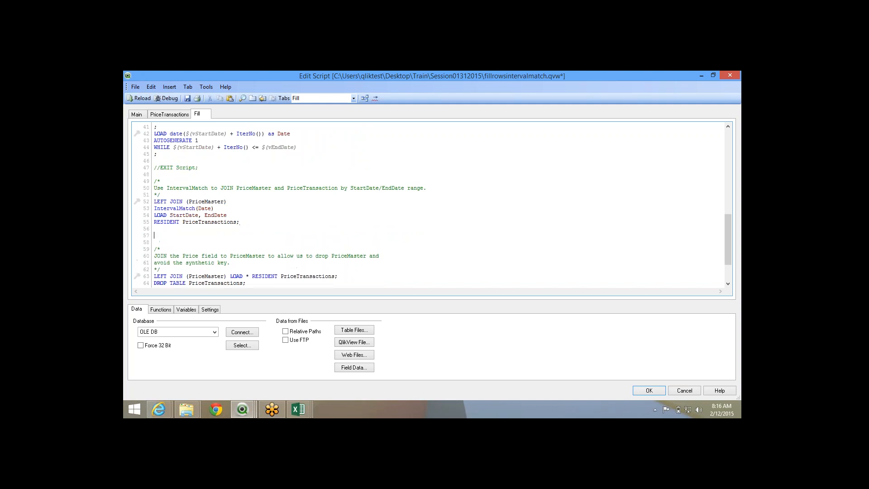
{"action": "key", "text": "ctrl+v"}
{"action": "left_click", "coordinate": [187, 98]}
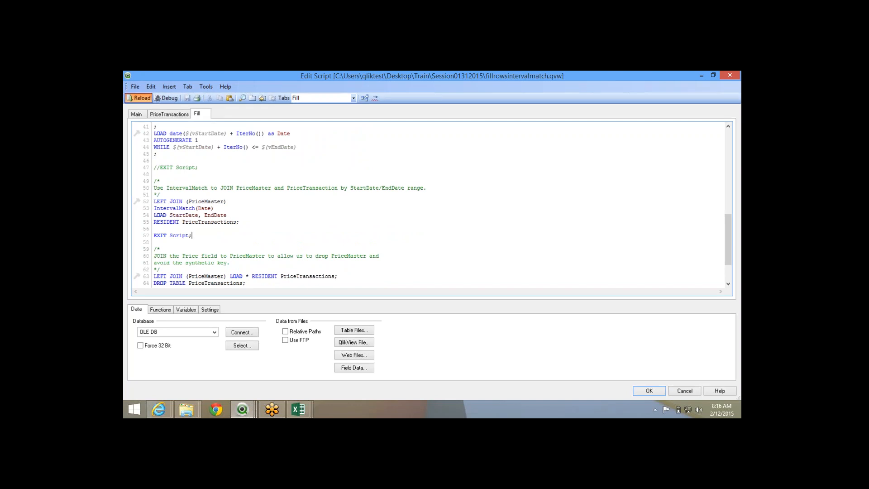
- Reload the document and rearrange the tables in the structure view to inspect the synthetic key between PriceMaster and PriceTransactions
{"action": "key", "text": "ctrl+r"}
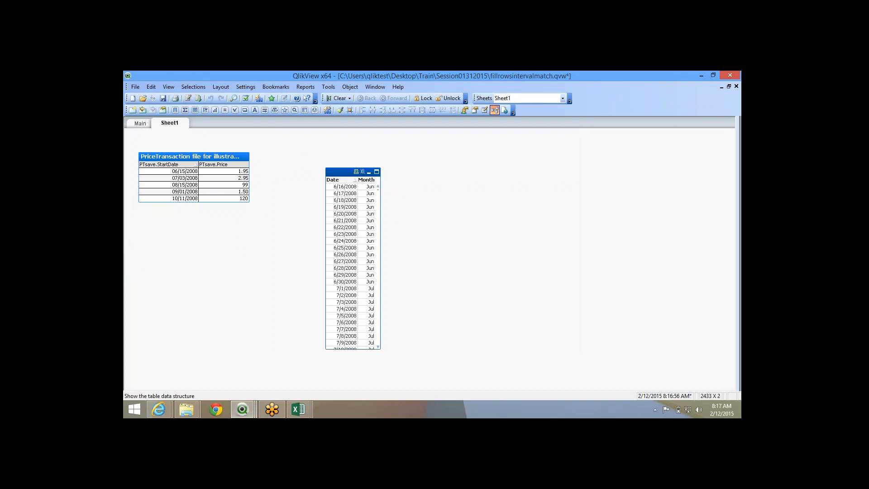
{"action": "key", "text": "ctrl+t"}
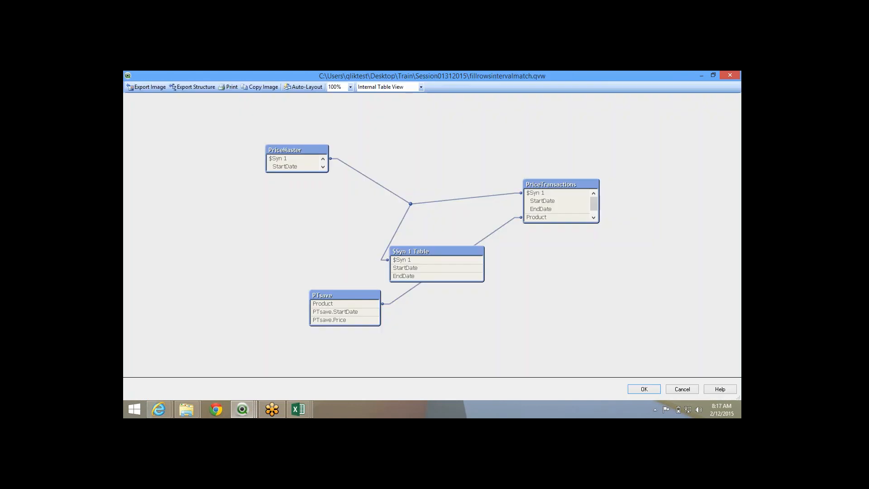
{"action": "left_click_drag", "start_coordinate": [421, 252], "coordinate": [280, 196]}
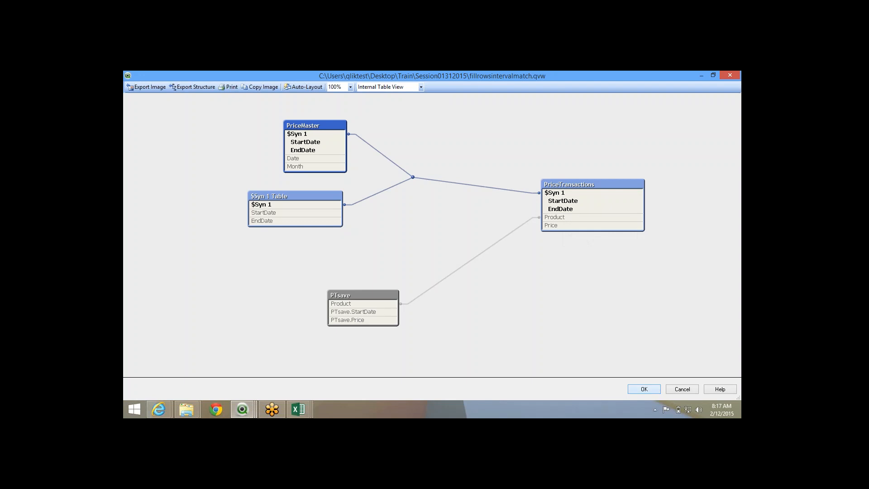
{"action": "key", "text": "Escape"}
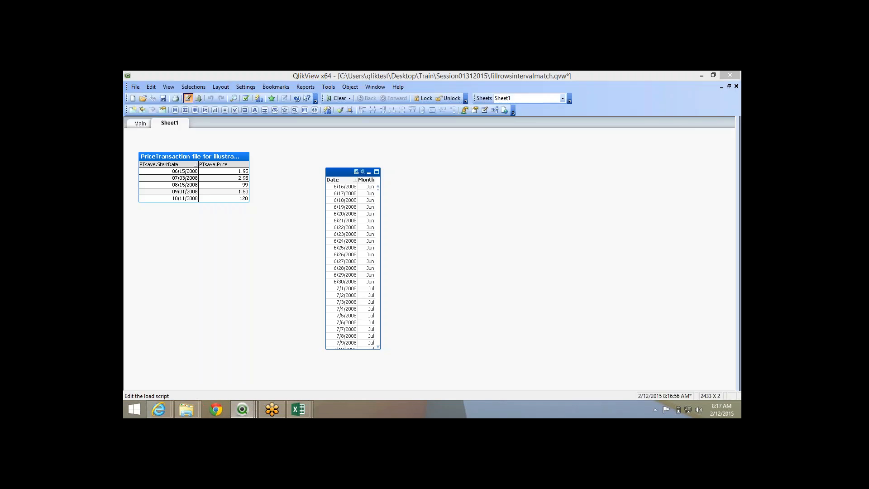
- Reopen the load script and comment out the EXIT Script statement below the IntervalMatch load
{"action": "key", "text": "ctrl+e"}
{"action": "key", "text": "Down"}
{"action": "key", "text": "Down"}
{"action": "key", "text": "Down"}
{"action": "key", "text": "Down"}
{"action": "key", "text": "Down"}
{"action": "key", "text": "Down"}
{"action": "key", "text": "Down"}
{"action": "key", "text": "Down"}
{"action": "key", "text": "Down"}
{"action": "key", "text": "Down"}
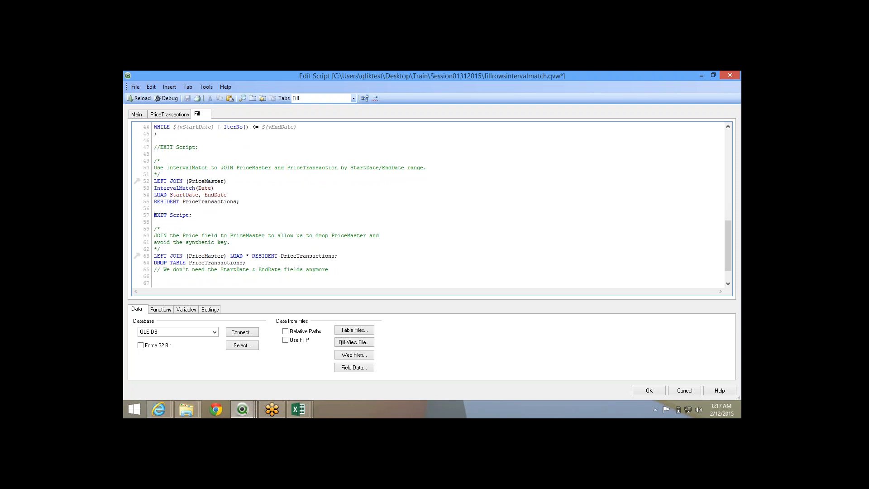
{"action": "key", "text": "ctrl+k"}
- Review the LEFT JOIN of PriceTransactions into PriceMaster and the DROP TABLE statement, comparing them with the current table structure
{"action": "key", "text": "ctrl+shift+Right"}
{"action": "key", "text": "ctrl+shift+Right"}
{"action": "key", "text": "ctrl+shift+Right"}
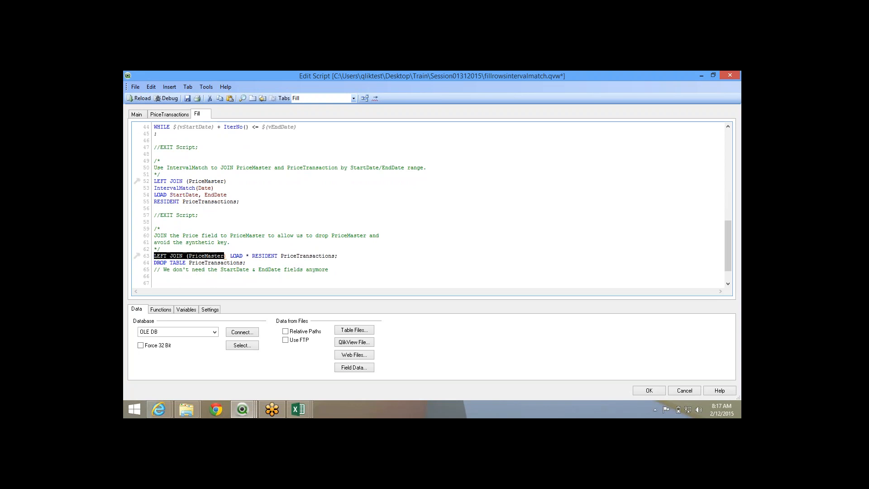
{"action": "key", "text": "shift+End"}
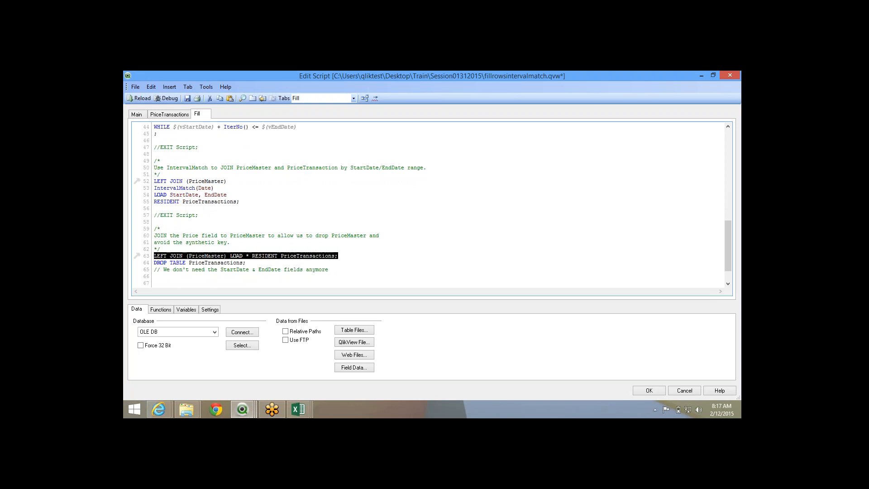
{"action": "key", "text": "Down"}
{"action": "key", "text": "shift+Home"}
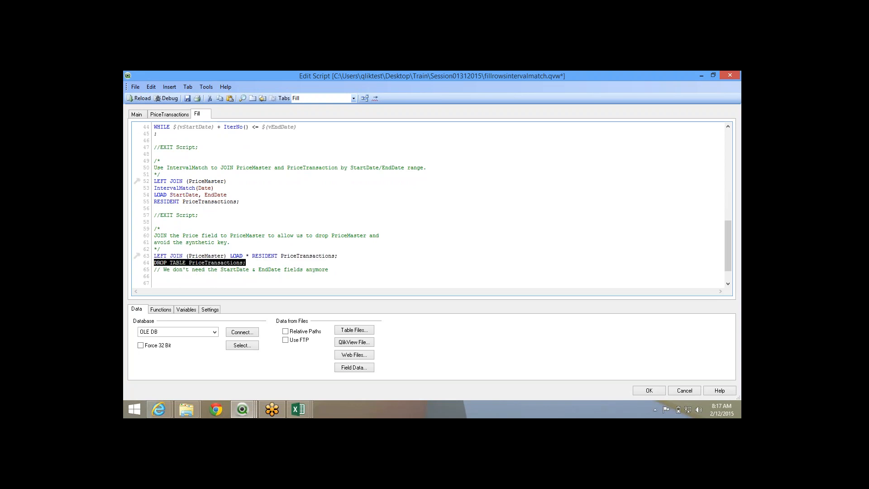
{"action": "left_click", "coordinate": [365, 98]}
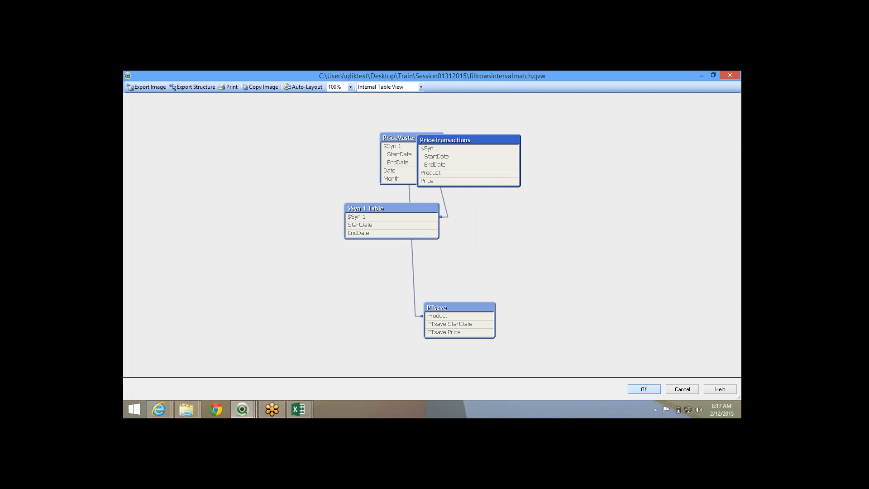
{"action": "key", "text": "Return"}
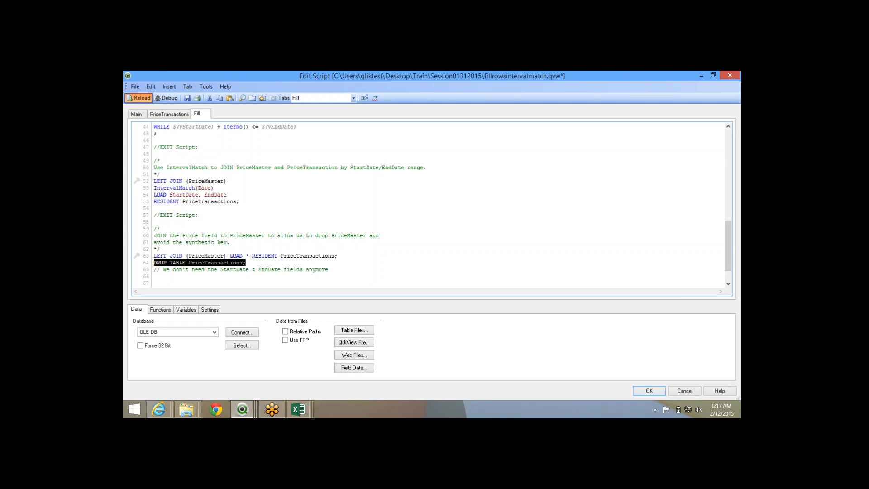
- Reload the document, accept the sheet properties unchanged, and preview the joined PriceMaster table in the structure view
{"action": "left_click", "coordinate": [139, 98]}
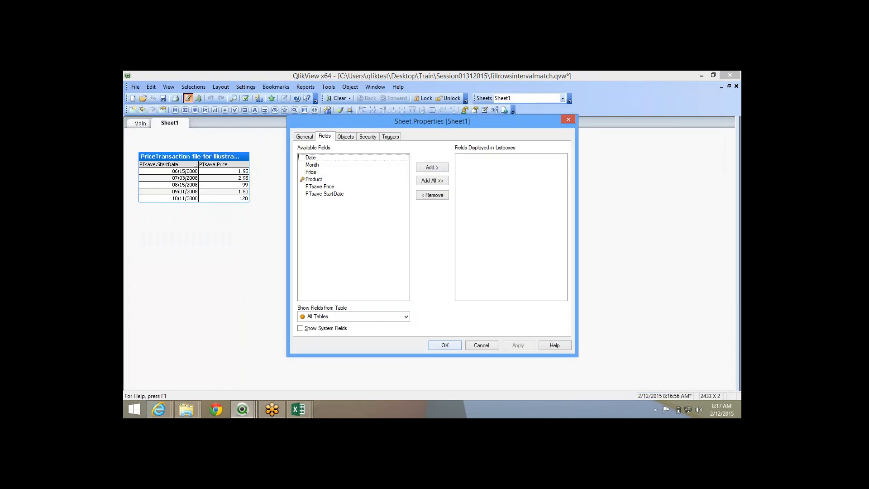
{"action": "key", "text": "Return"}
{"action": "key", "text": "ctrl+t"}
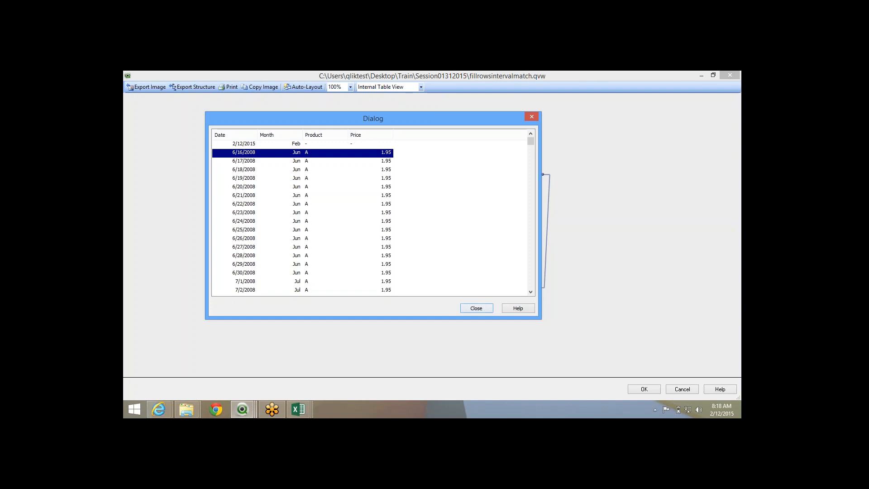
- Examine product A's daily prices in the preview from 6/16/2008 through the price change in early July 2008
{"action": "left_click", "coordinate": [244, 161]}
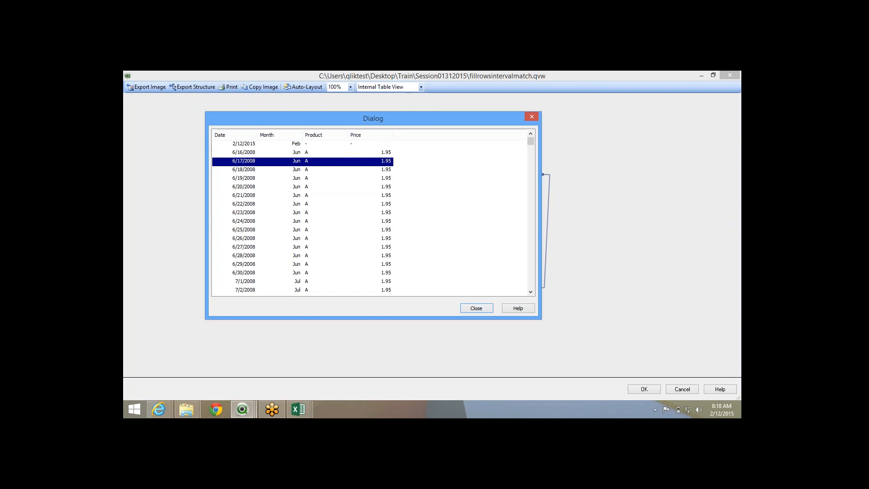
{"action": "left_click", "coordinate": [245, 152]}
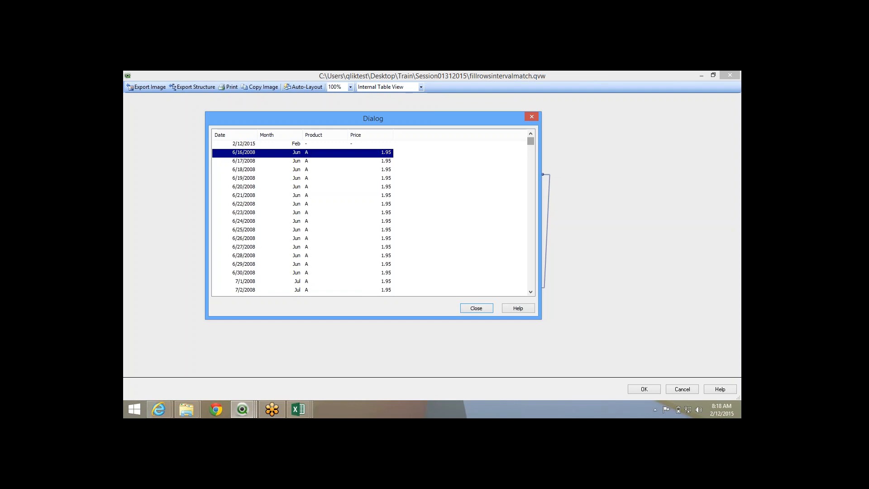
{"action": "scroll", "coordinate": [369, 215], "scroll_direction": "down", "scroll_amount": 5}
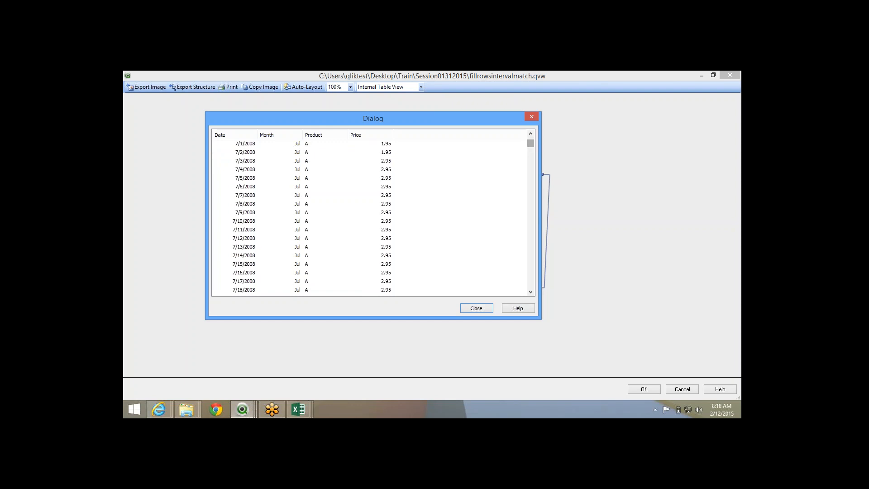
{"action": "left_click", "coordinate": [245, 161]}
{"action": "key", "text": "Up"}
{"action": "key", "text": "Up"}
{"action": "key", "text": "Up"}
{"action": "key", "text": "Up"}
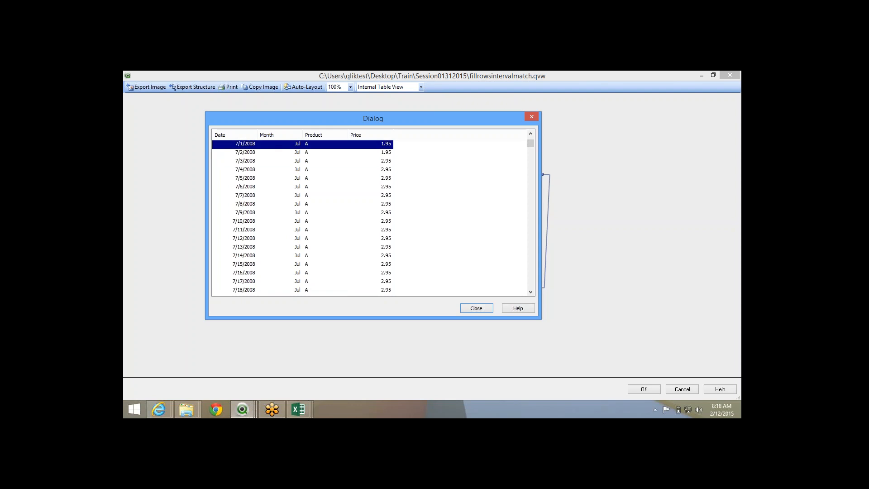
{"action": "key", "text": "Down"}
{"action": "key", "text": "Down"}
{"action": "key", "text": "Down"}
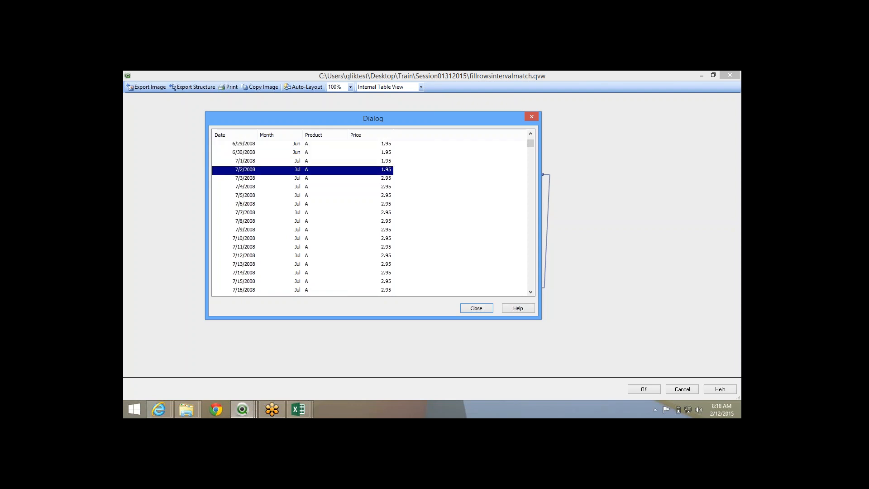
- Examine product A's daily prices in the preview from 7/3/2008 through mid-August 2008
{"action": "key", "text": "shift+Down"}
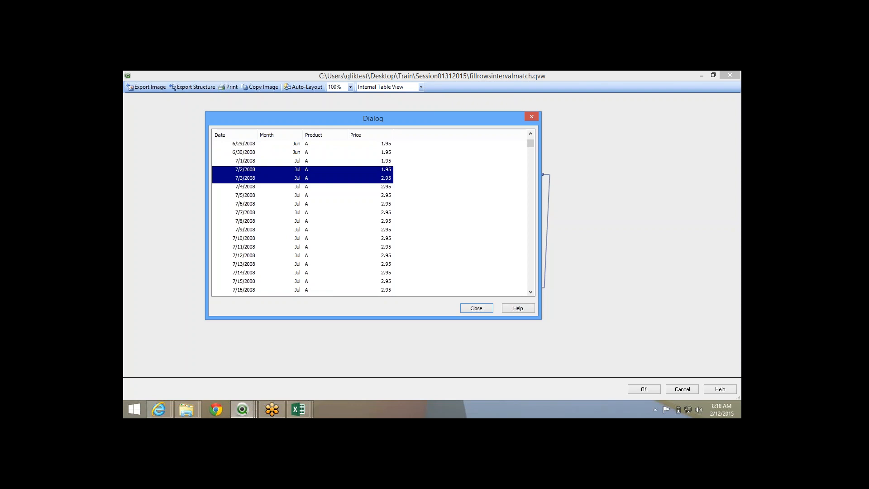
{"action": "key", "text": "Down"}
{"action": "key", "text": "Down"}
{"action": "key", "text": "Down"}
{"action": "key", "text": "Down"}
{"action": "key", "text": "Down"}
{"action": "key", "text": "Down"}
{"action": "key", "text": "Down"}
{"action": "key", "text": "Down"}
{"action": "key", "text": "Down"}
{"action": "key", "text": "Down"}
{"action": "key", "text": "Down"}
{"action": "key", "text": "Down"}
{"action": "key", "text": "Down"}
{"action": "key", "text": "Down"}
{"action": "key", "text": "Down"}
{"action": "key", "text": "Down"}
{"action": "key", "text": "Down"}
{"action": "key", "text": "Down"}
{"action": "key", "text": "Down"}
{"action": "key", "text": "Down"}
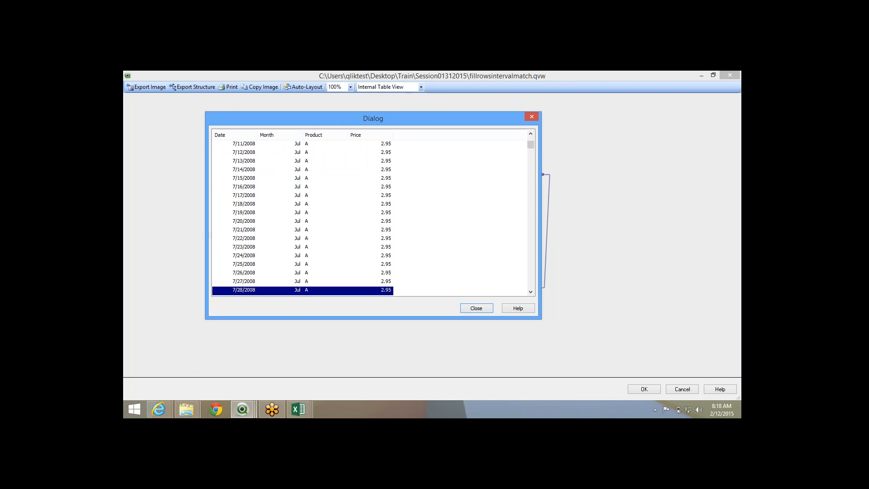
{"action": "key", "text": "Down"}
{"action": "key", "text": "Down"}
{"action": "key", "text": "Down"}
{"action": "key", "text": "Down"}
{"action": "key", "text": "Down"}
{"action": "key", "text": "Down"}
{"action": "key", "text": "Down"}
{"action": "key", "text": "Down"}
{"action": "key", "text": "Down"}
{"action": "key", "text": "Down"}
{"action": "key", "text": "Down"}
{"action": "key", "text": "Down"}
{"action": "key", "text": "Up"}
{"action": "key", "text": "Up"}
{"action": "key", "text": "Up"}
{"action": "key", "text": "Up"}
{"action": "key", "text": "Up"}
{"action": "key", "text": "Up"}
{"action": "key", "text": "Up"}
{"action": "key", "text": "Up"}
{"action": "key", "text": "Up"}
{"action": "key", "text": "Up"}
{"action": "key", "text": "Up"}
{"action": "key", "text": "Up"}
{"action": "key", "text": "Up"}
{"action": "key", "text": "Up"}
{"action": "key", "text": "Up"}
{"action": "key", "text": "Up"}
{"action": "key", "text": "Up"}
{"action": "key", "text": "Up"}
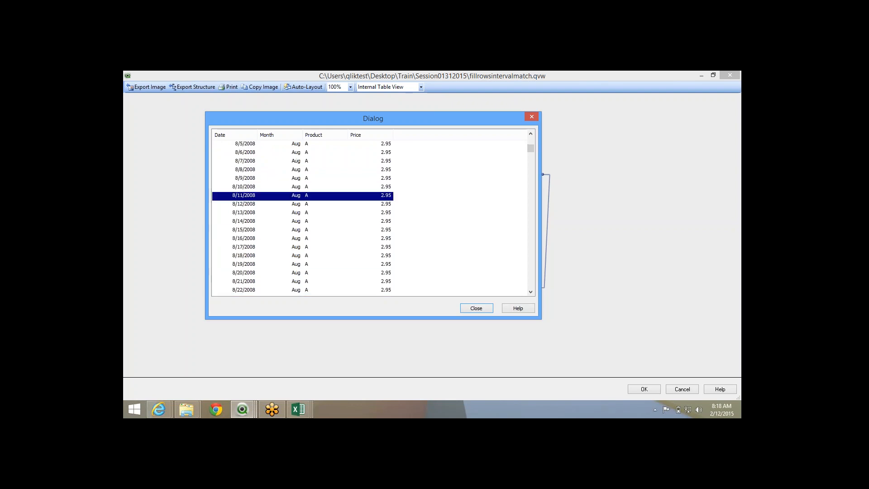
{"action": "key", "text": "Down"}
{"action": "key", "text": "Down"}
{"action": "key", "text": "Down"}
{"action": "key", "text": "Down"}
{"action": "key", "text": "Down"}
{"action": "key", "text": "Down"}
{"action": "key", "text": "Down"}
{"action": "key", "text": "Down"}
{"action": "key", "text": "Down"}
{"action": "key", "text": "Down"}
{"action": "key", "text": "Down"}
{"action": "key", "text": "Down"}
{"action": "key", "text": "Down"}
{"action": "key", "text": "Down"}
{"action": "key", "text": "Down"}
{"action": "key", "text": "Down"}
{"action": "key", "text": "Down"}
{"action": "key", "text": "Down"}
{"action": "key", "text": "Down"}
{"action": "key", "text": "Down"}
{"action": "key", "text": "Down"}
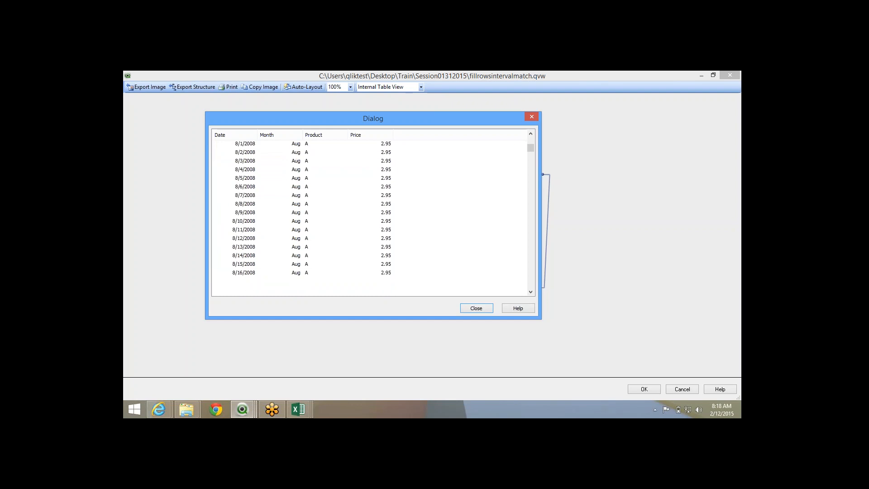
- Examine product A's daily prices in late August and early September 2008, comparing the 8/31/2008 and 9/1/2008 rows
{"action": "key", "text": "Down"}
{"action": "key", "text": "Down"}
{"action": "key", "text": "Down"}
{"action": "key", "text": "Down"}
{"action": "key", "text": "Down"}
{"action": "key", "text": "Down"}
{"action": "key", "text": "Down"}
{"action": "key", "text": "Down"}
{"action": "key", "text": "Down"}
{"action": "key", "text": "Down"}
{"action": "key", "text": "Down"}
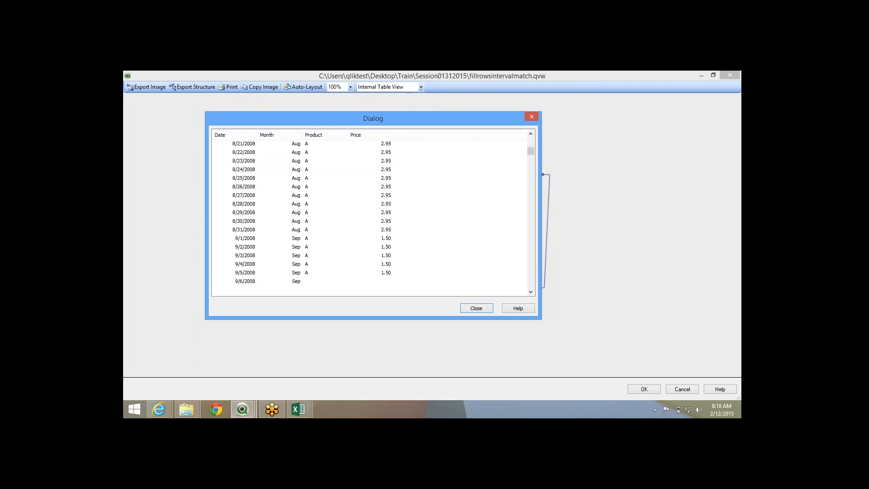
{"action": "key", "text": "Up"}
{"action": "key", "text": "Up"}
{"action": "key", "text": "Up"}
{"action": "key", "text": "Up"}
{"action": "key", "text": "Up"}
{"action": "key", "text": "Up"}
{"action": "key", "text": "Up"}
{"action": "key", "text": "Up"}
{"action": "key", "text": "Up"}
{"action": "key", "text": "Up"}
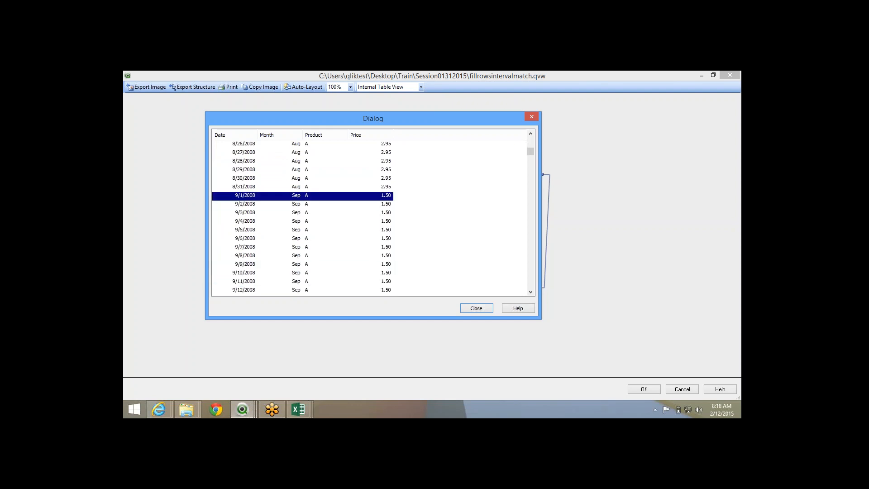
{"action": "key", "text": "shift+Up"}
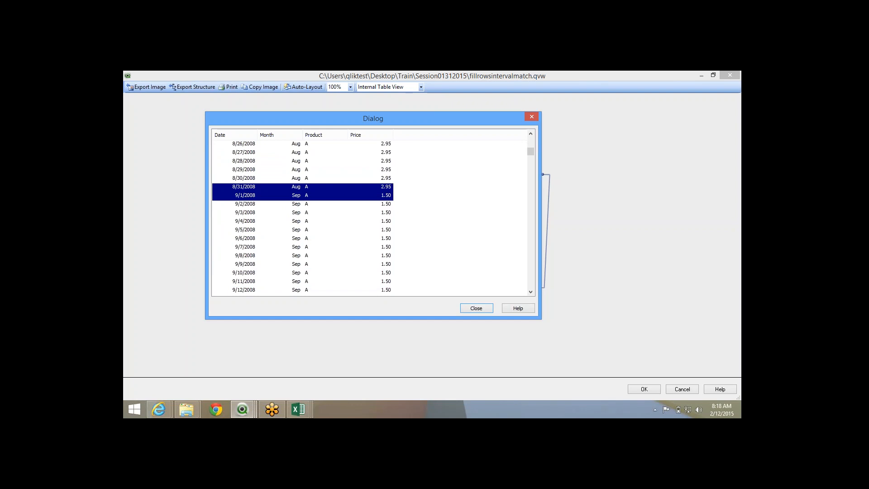
- Close the PriceMaster preview and the table structure view, and save the fillrowsintervalmatch document
{"action": "key", "text": "Tab"}
{"action": "key", "text": "Return"}
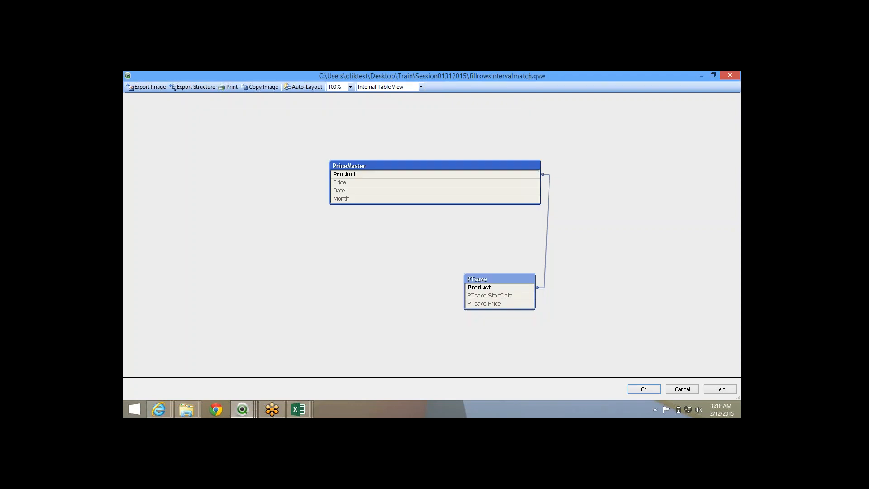
{"action": "key", "text": "Return"}
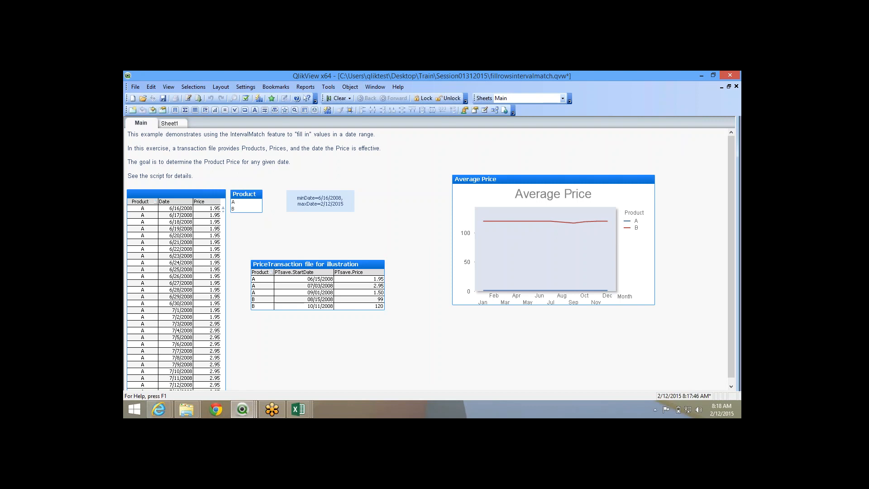
{"action": "key", "text": "ctrl+s"}
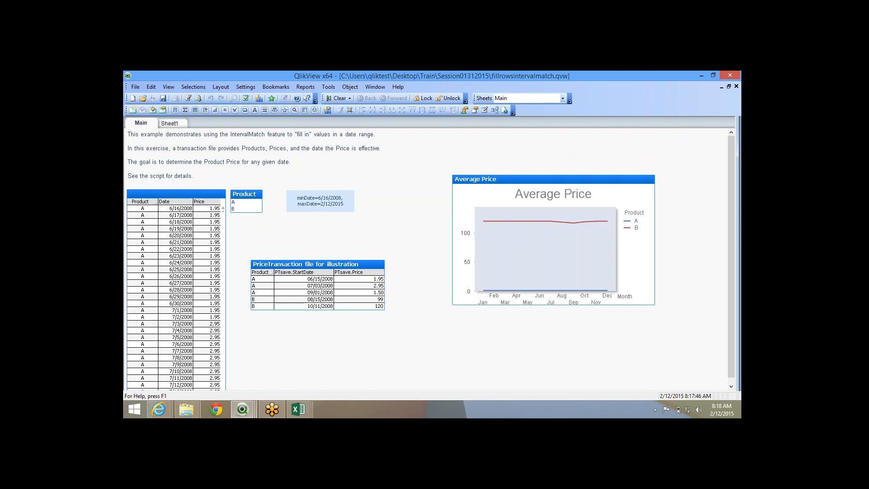
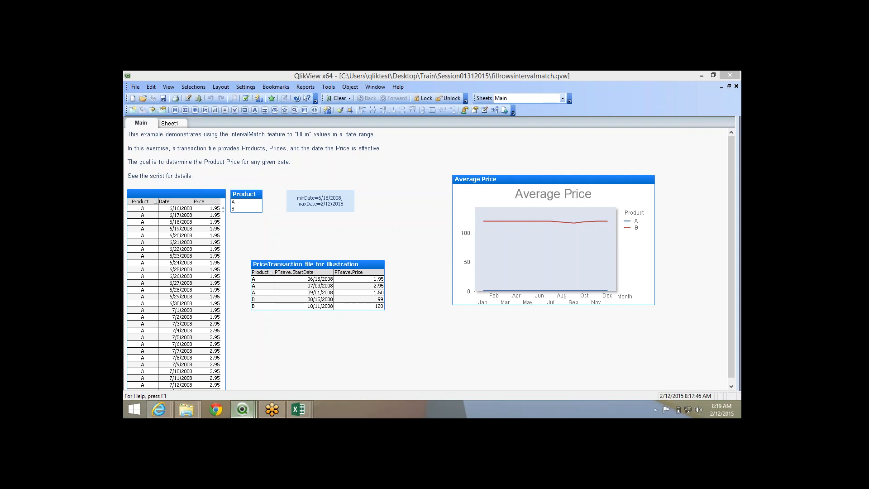
- Look over the PEEK document's load script, including its Peek statements and the commented-out load in the Main section
{"action": "mouse_move", "coordinate": [242, 410]}
{"action": "left_click", "coordinate": [379, 360]}
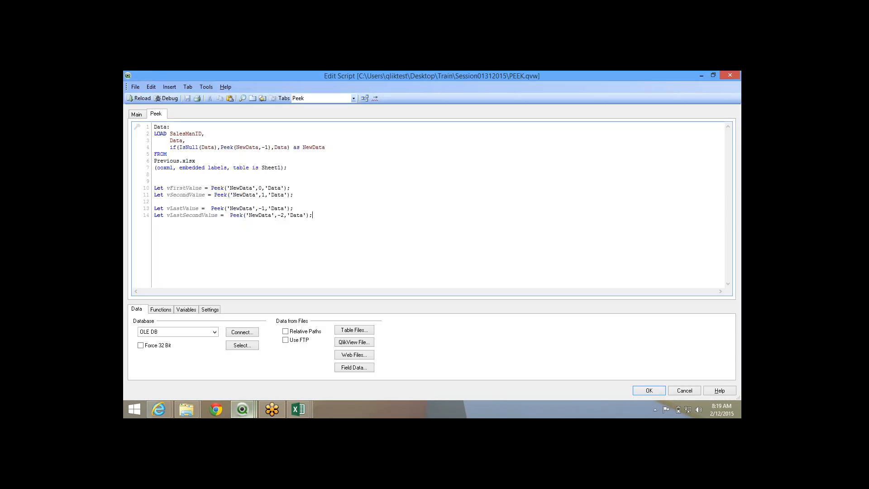
{"action": "right_click", "coordinate": [242, 410]}
{"action": "key", "text": "Escape"}
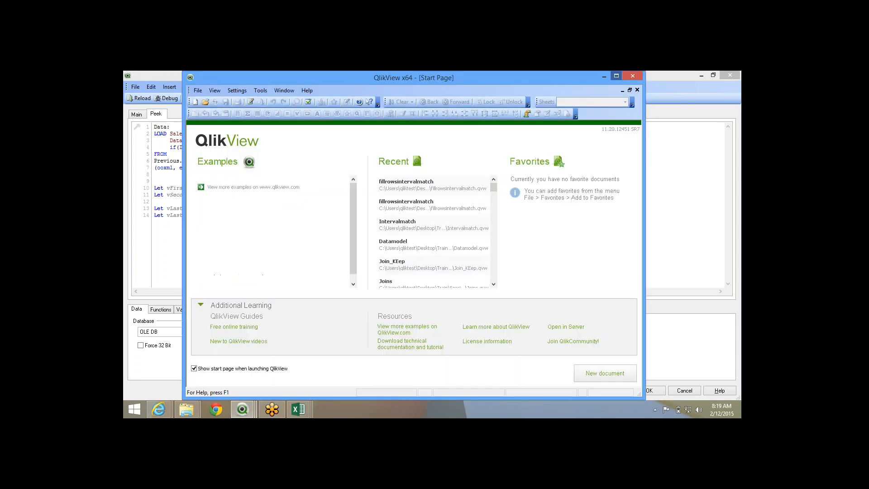
{"action": "left_click", "coordinate": [616, 76]}
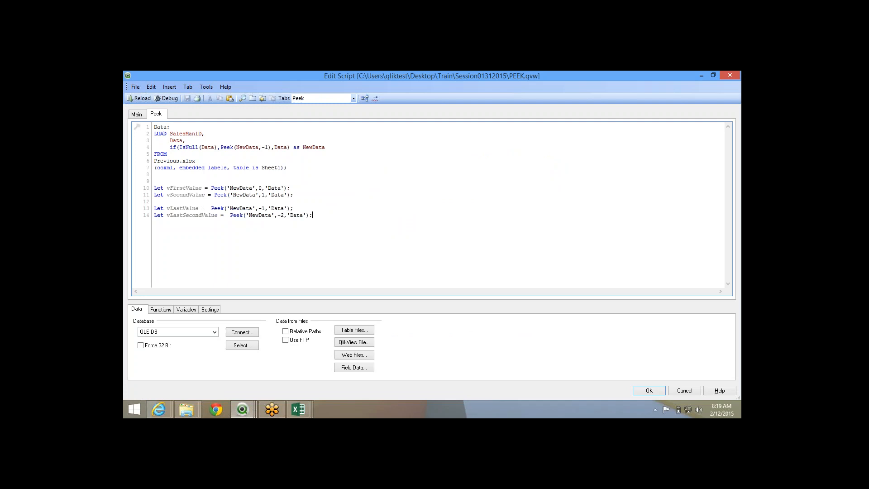
{"action": "key", "text": "ctrl+Tab"}
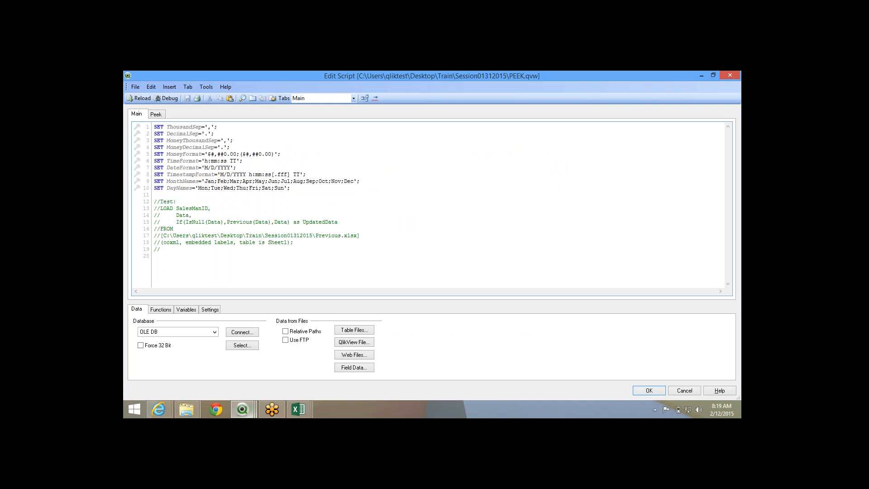
- View the Datamodel document's Sales script, return to the fillrowsintervalmatch document and open its load script
{"action": "left_click", "coordinate": [242, 410]}
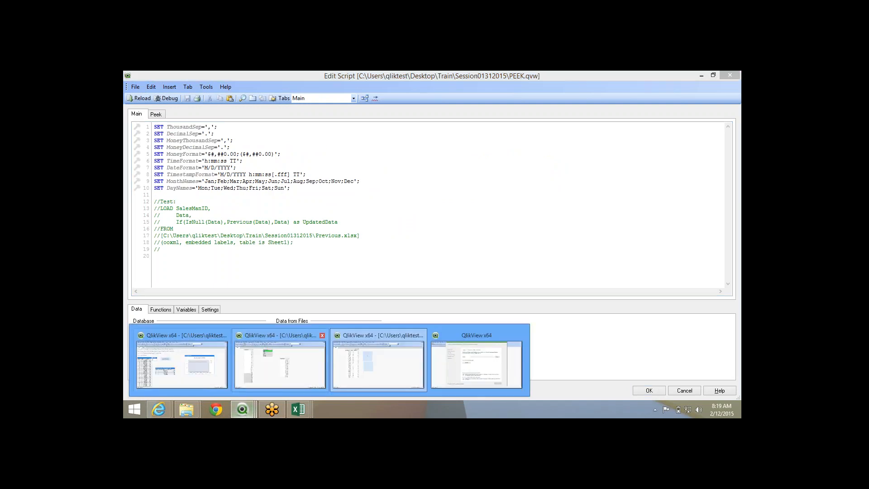
{"action": "left_click", "coordinate": [279, 365]}
{"action": "left_click", "coordinate": [242, 410]}
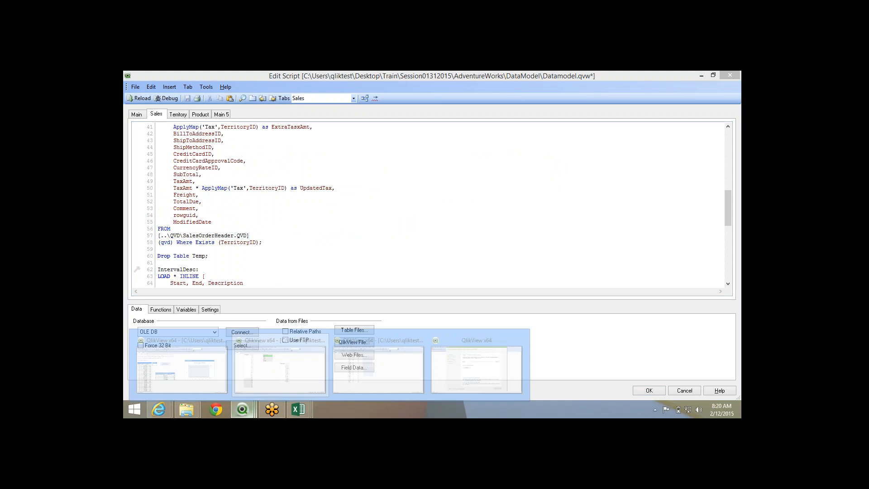
{"action": "left_click", "coordinate": [181, 364]}
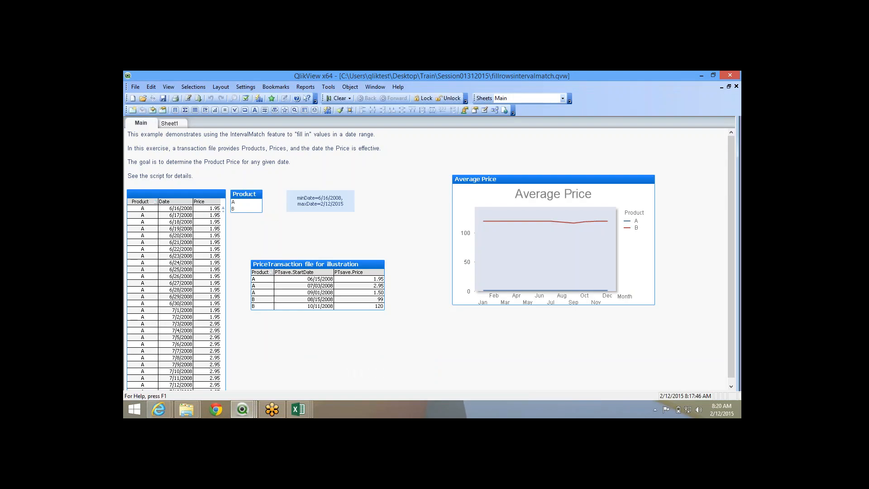
{"action": "left_click", "coordinate": [188, 98]}
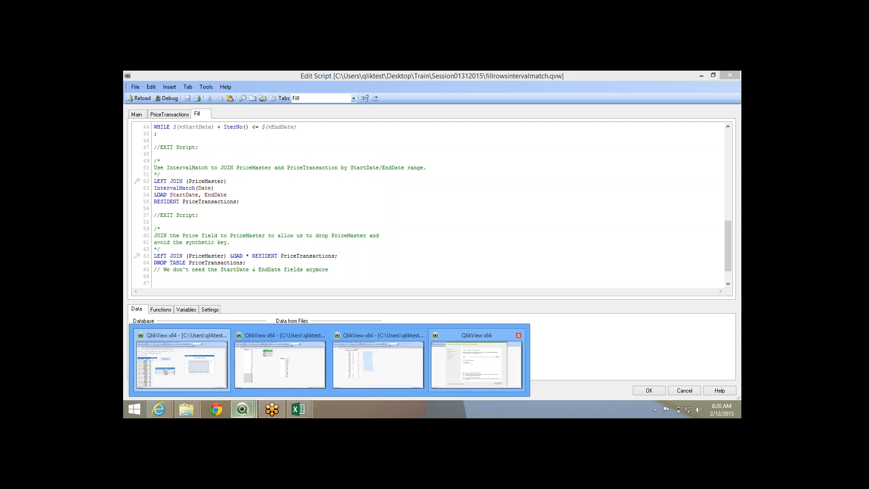
- Create a new blank document and save it as Autogenerate in the Session01312015 folder
{"action": "left_click", "coordinate": [199, 369]}
{"action": "key", "text": "Escape"}
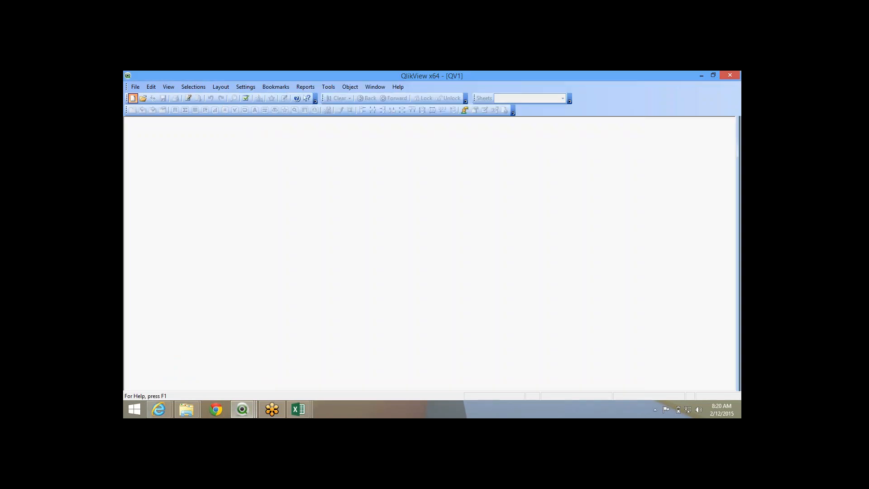
{"action": "key", "text": "alt+f"}
{"action": "key", "text": "a"}
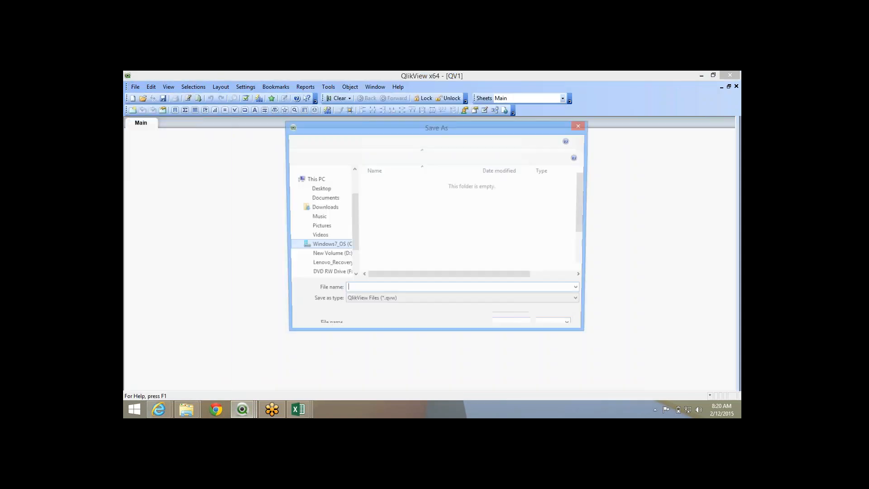
{"action": "mouse_move", "coordinate": [186, 409]}
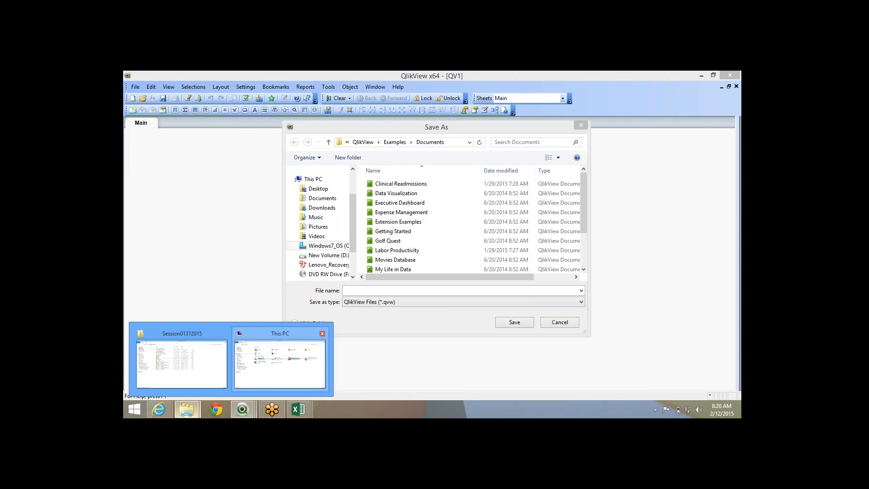
{"action": "mouse_move", "coordinate": [280, 362]}
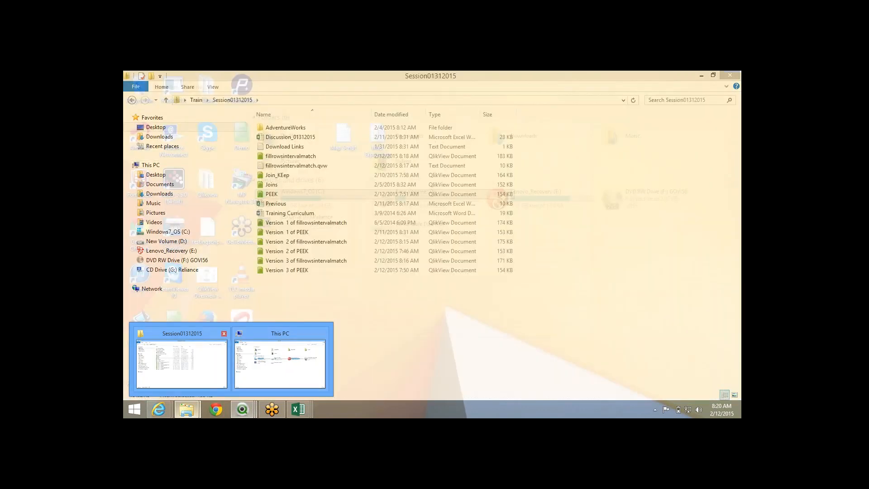
{"action": "left_click", "coordinate": [181, 362]}
{"action": "key", "text": "alt+d"}
{"action": "key", "text": "ctrl+c"}
{"action": "key", "text": "alt+Tab"}
{"action": "key", "text": "ctrl+v"}
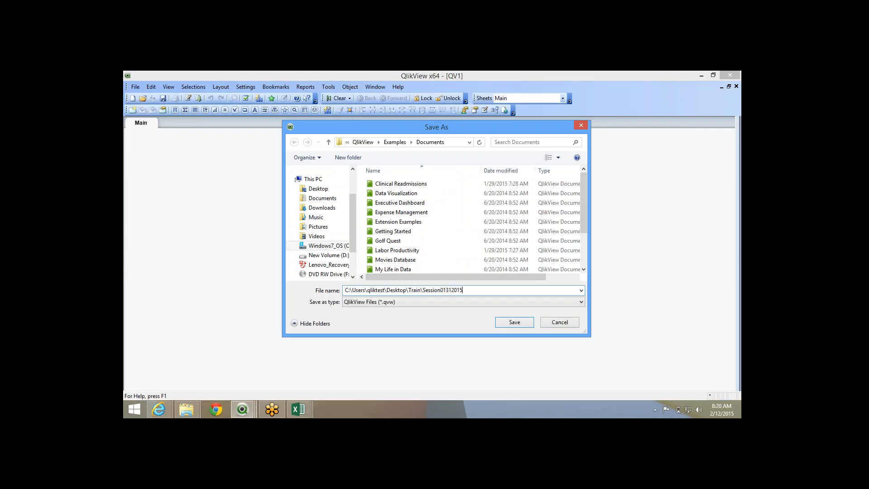
{"action": "key", "text": "Return"}
{"action": "type", "text": "Autogenerate"}
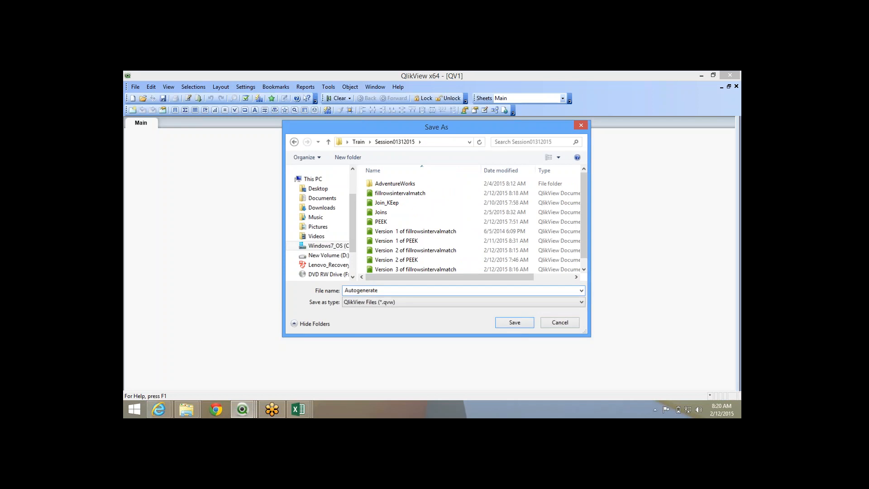
{"action": "key", "text": "Return"}
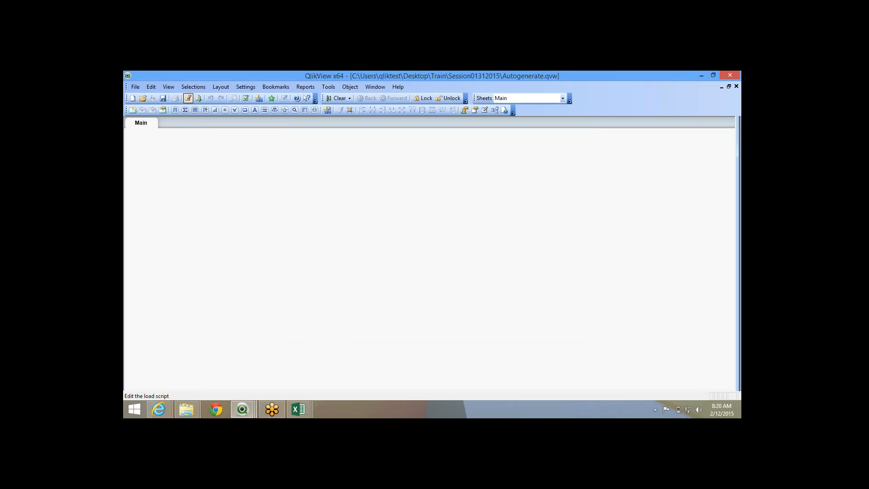
- Open the Autogenerate document's load script and begin a table labelled Testing with a Load of 1 as Test
{"action": "left_click", "coordinate": [188, 98]}
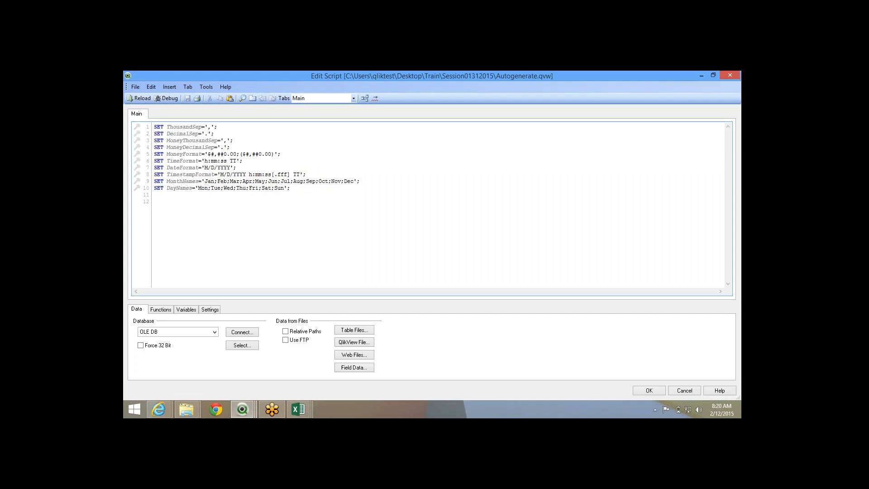
{"action": "left_click", "coordinate": [161, 309]}
{"action": "left_click", "coordinate": [186, 309]}
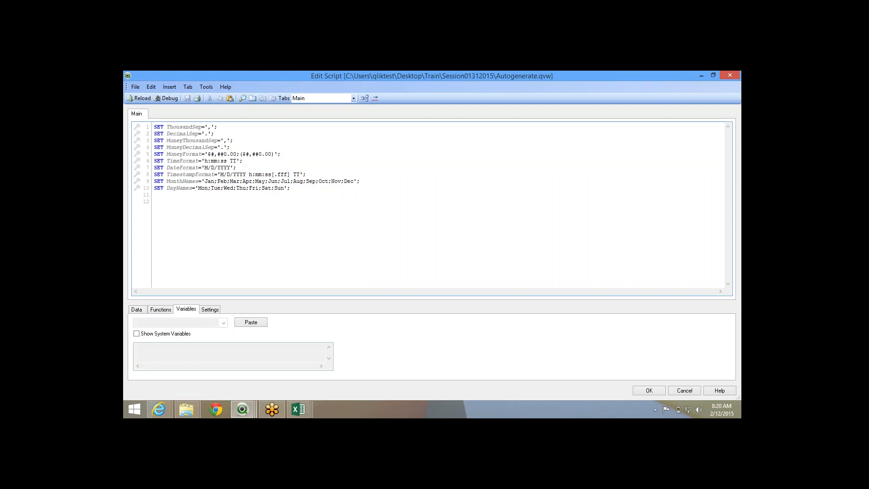
{"action": "left_click", "coordinate": [137, 309]}
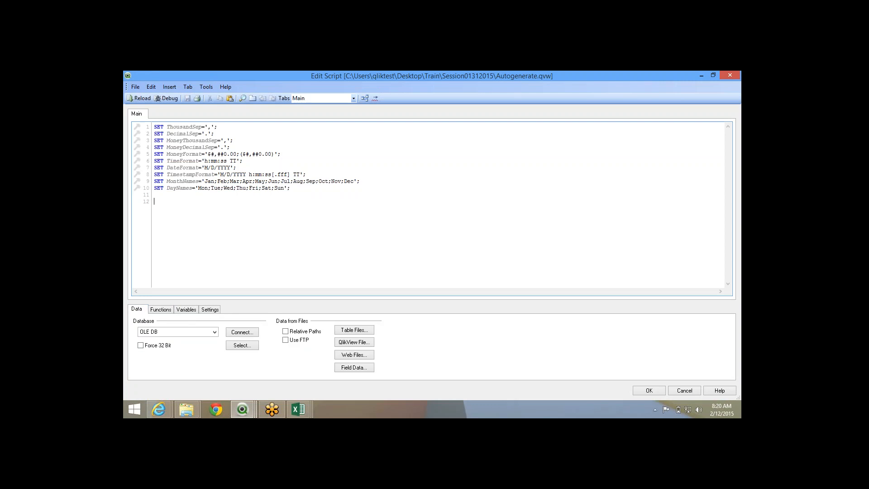
{"action": "type", "text": "Tet"}
{"action": "type", "text": "ting:"}
{"action": "key", "text": "Return"}
{"action": "key", "text": "Return"}
{"action": "type", "text": "Load"}
{"action": "key", "text": "Return"}
{"action": "type", "text": "1 as Tes"}
{"action": "key", "text": "shift+Left"}
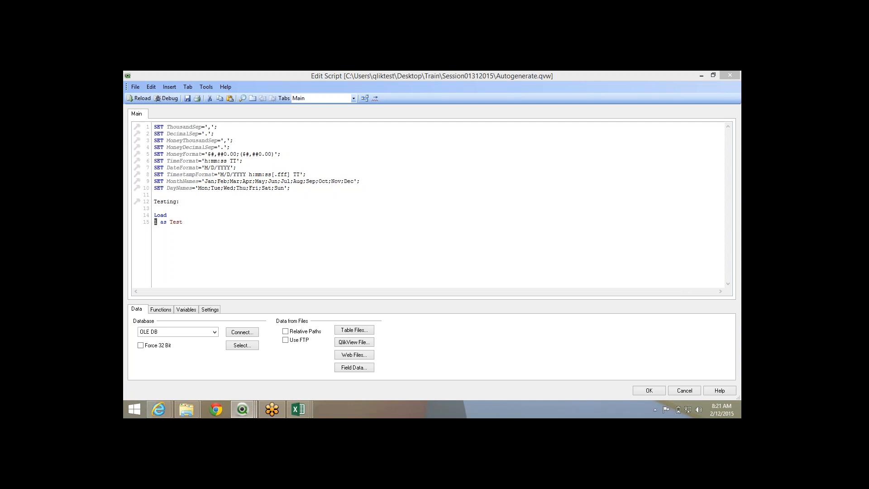
{"action": "left_click", "coordinate": [156, 222]}
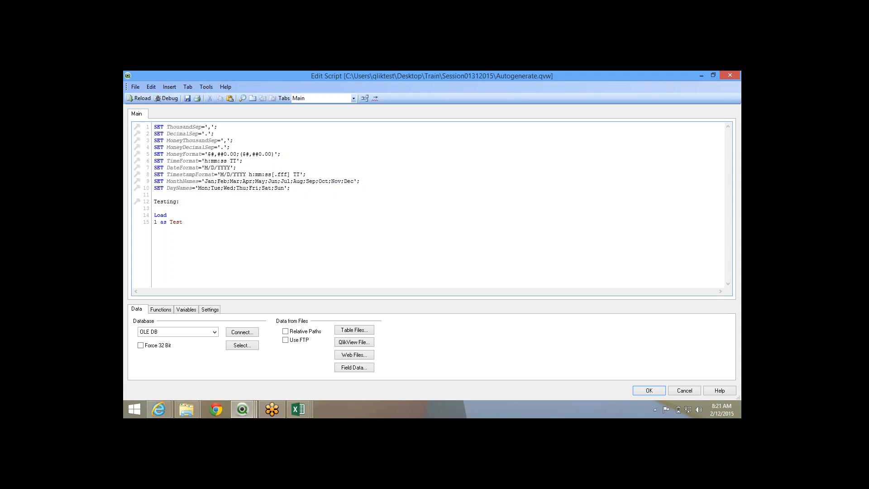
- Complete the Testing load with AutoGenerate 10; and reload the document
{"action": "type", "text": "Au"}
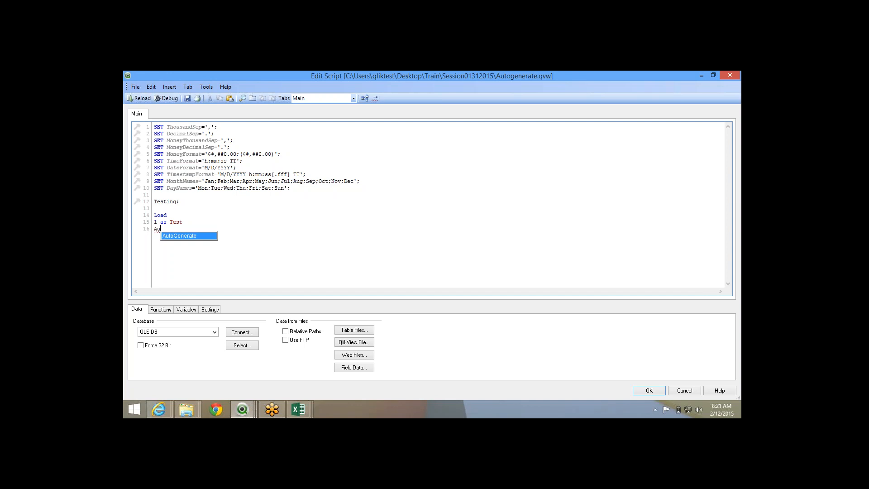
{"action": "key", "text": "Return"}
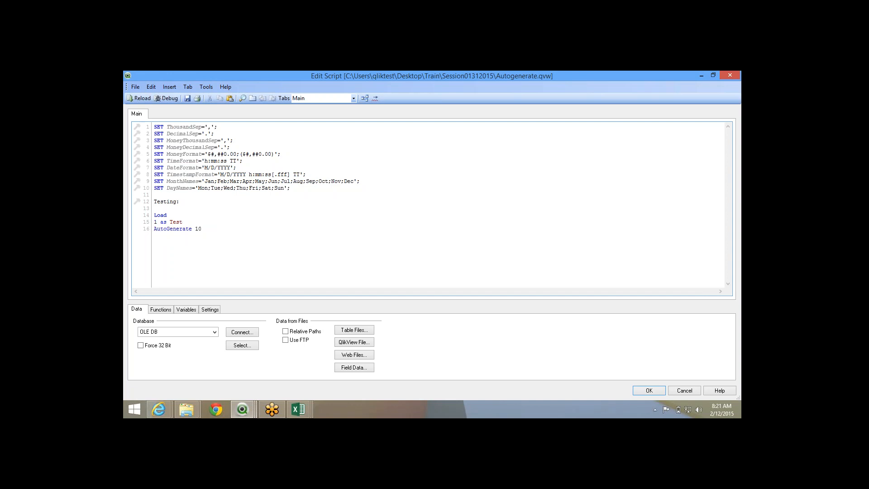
{"action": "type", "text": "10;"}
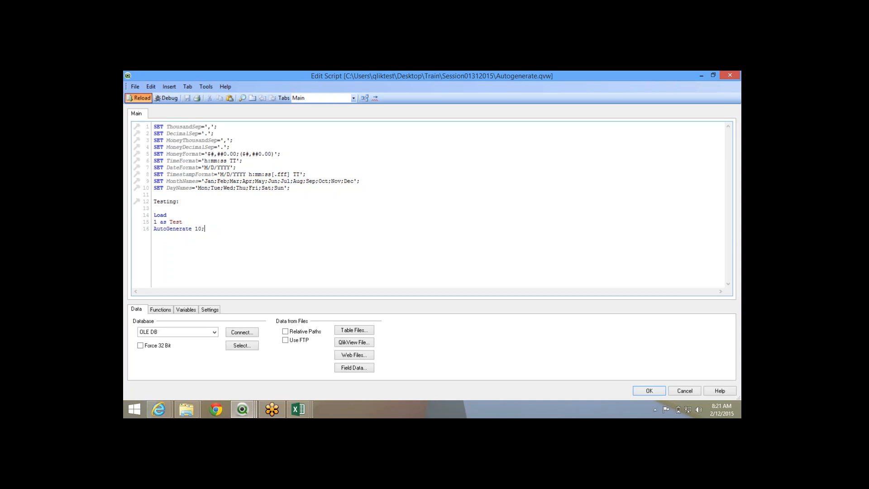
{"action": "left_click", "coordinate": [139, 98]}
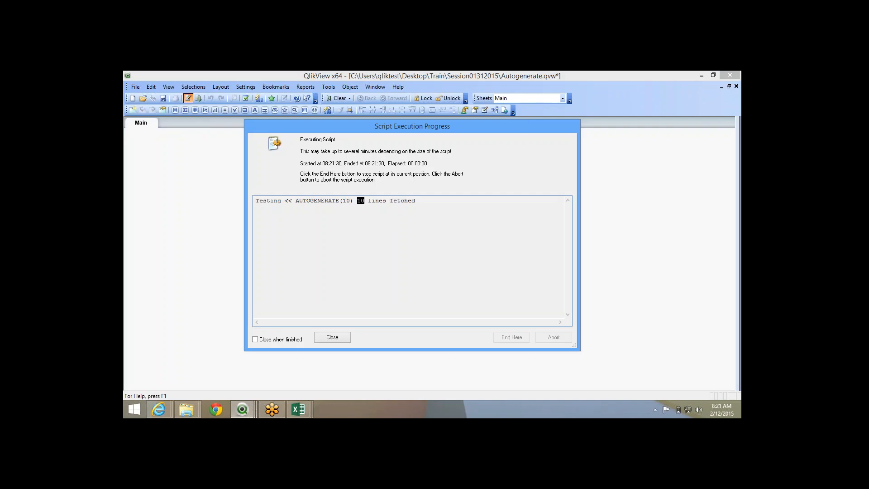
- Finish the reload and add the Test field as a list box on the Main sheet
{"action": "key", "text": "Return"}
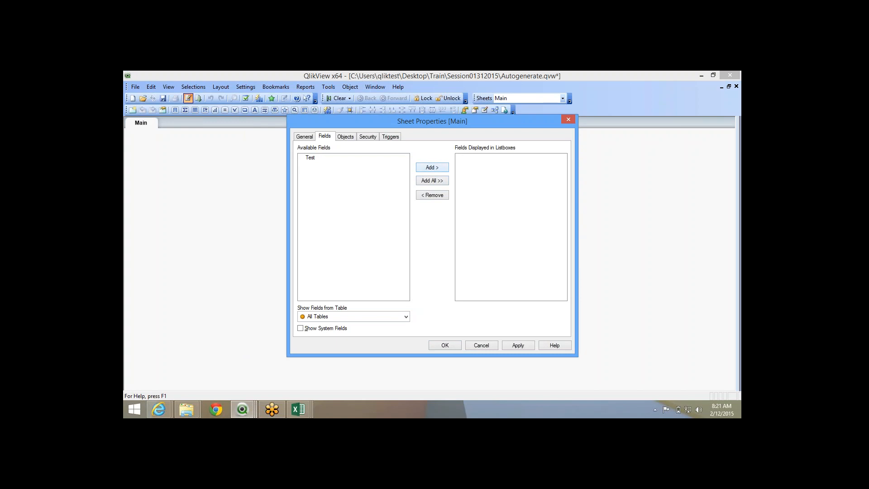
{"action": "left_click", "coordinate": [433, 181]}
{"action": "key", "text": "Return"}
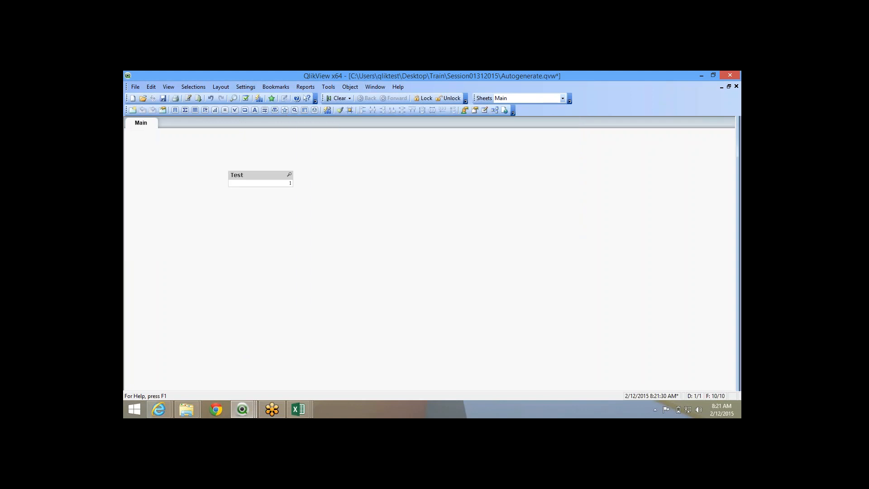
- Preview the Testing table's records in the Table Viewer and return to the sheet
{"action": "left_click", "coordinate": [495, 110]}
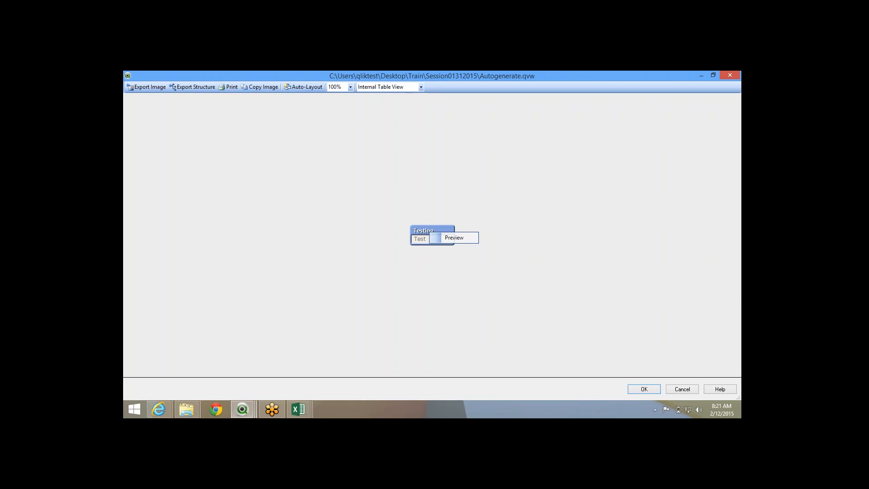
{"action": "left_click", "coordinate": [454, 238]}
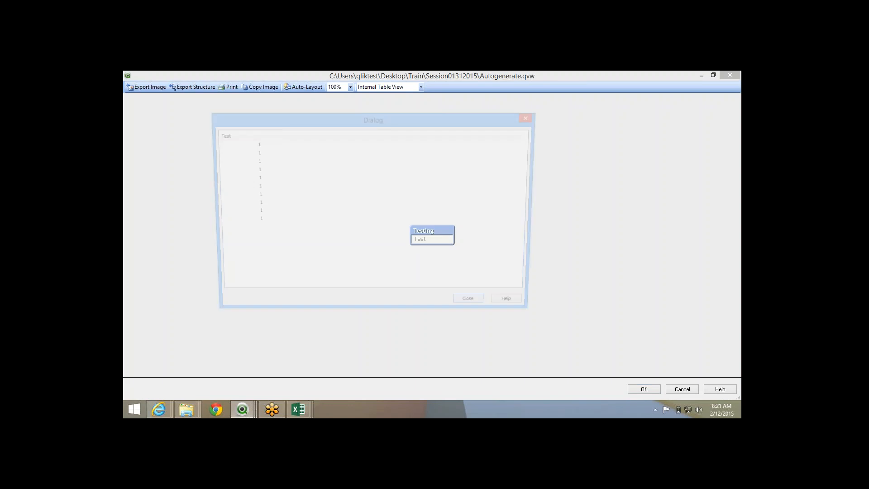
{"action": "left_click_drag", "start_coordinate": [234, 144], "coordinate": [234, 221]}
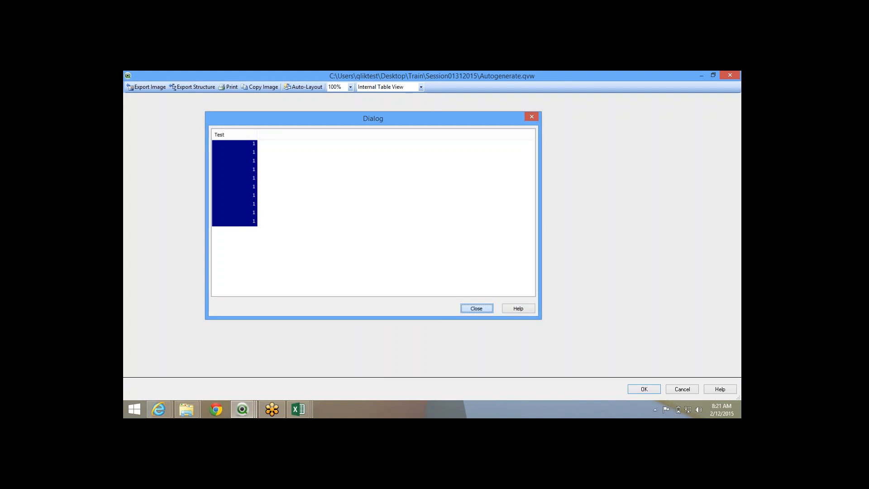
{"action": "left_click", "coordinate": [476, 308]}
{"action": "key", "text": "Escape"}
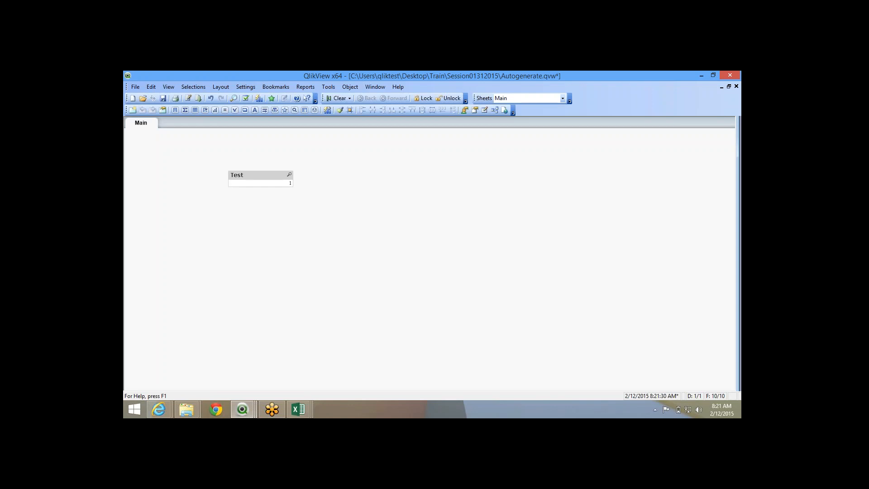
- Replace the 1 in the Testing load with 'String' as the Test value, then save and reload the script
{"action": "left_click", "coordinate": [188, 98]}
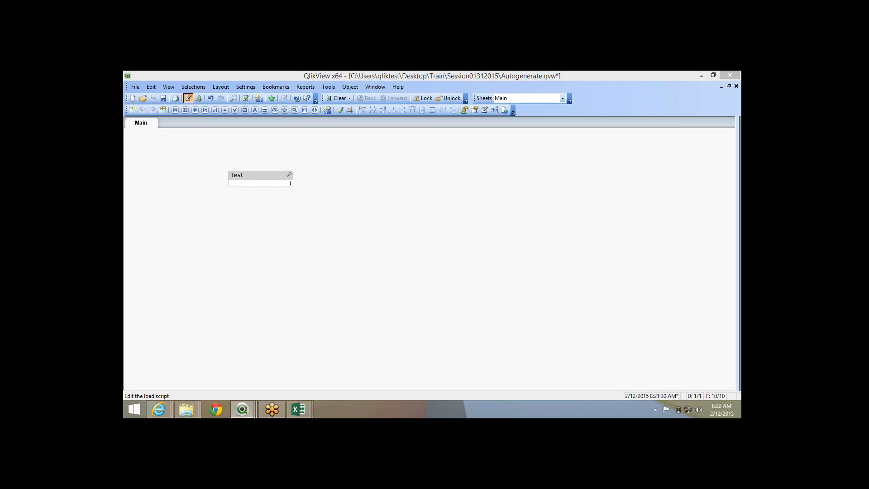
{"action": "double_click", "coordinate": [155, 222]}
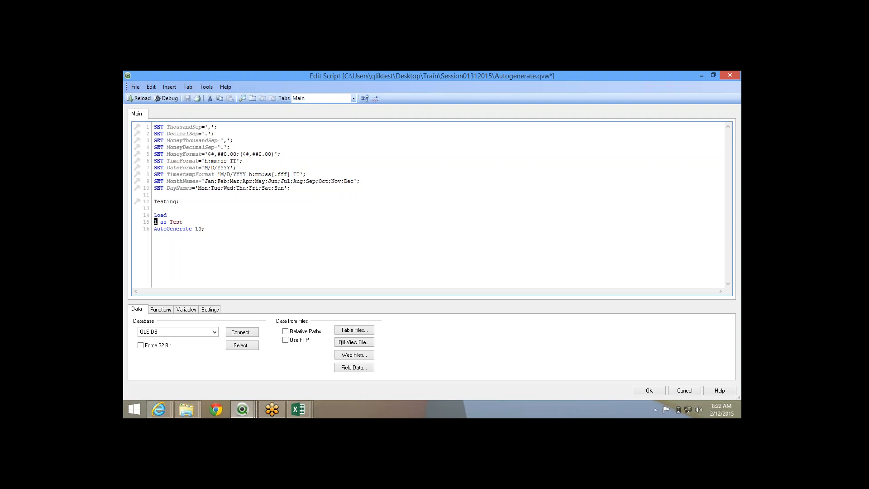
{"action": "type", "text": "'S"}
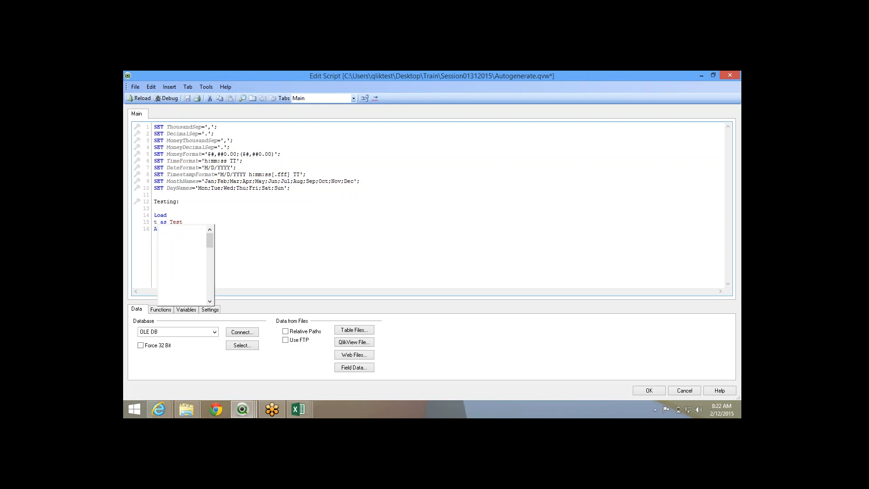
{"action": "type", "text": "tring'"}
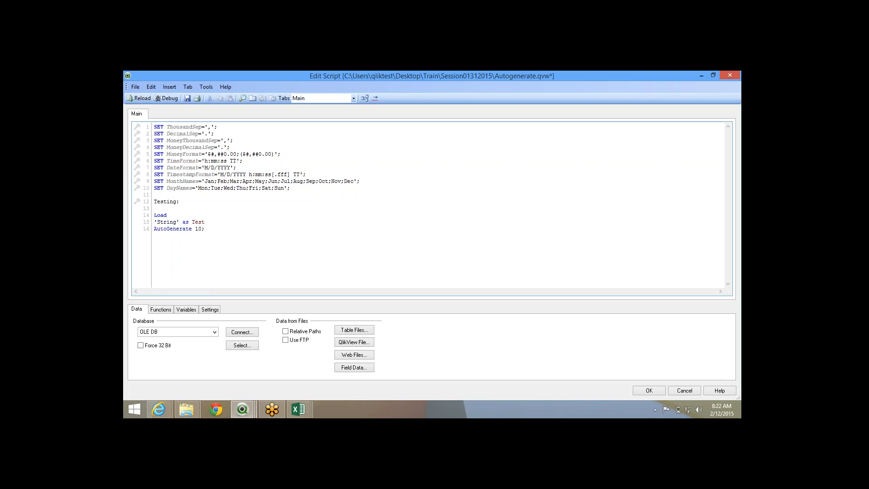
{"action": "key", "text": "ctrl+s"}
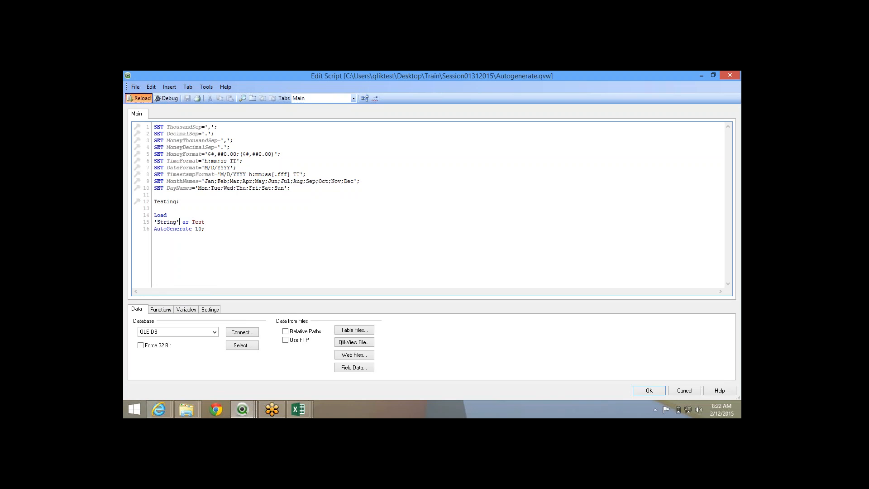
{"action": "left_click", "coordinate": [139, 98]}
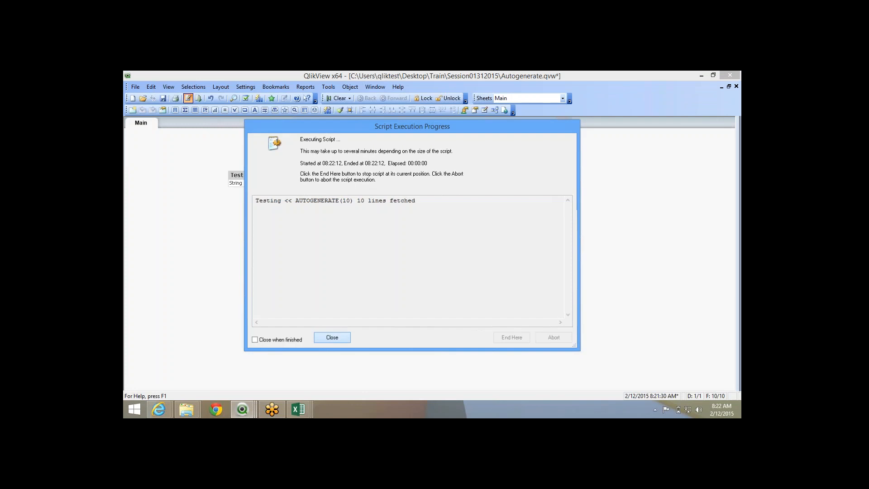
{"action": "left_click", "coordinate": [332, 338]}
{"action": "left_click", "coordinate": [444, 345]}
- Preview the Testing table in the Table Viewer to examine the records generated from 'String'
{"action": "left_click", "coordinate": [495, 110]}
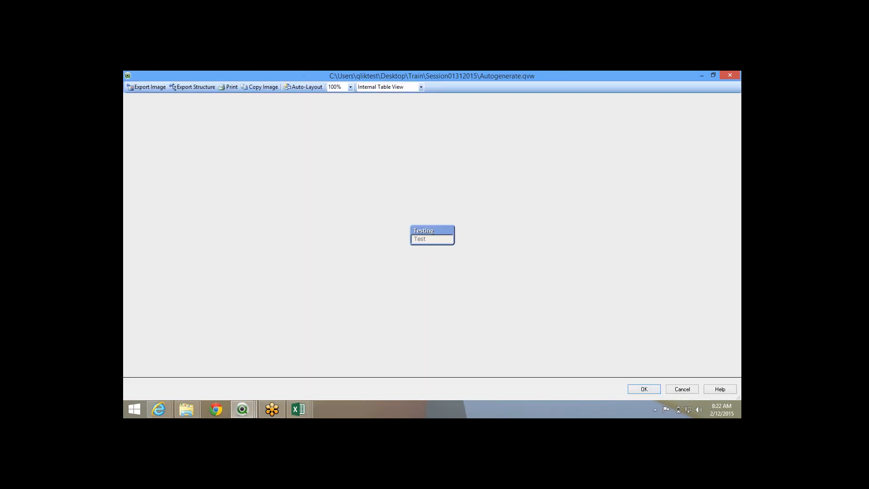
{"action": "right_click", "coordinate": [424, 236]}
{"action": "left_click", "coordinate": [446, 242]}
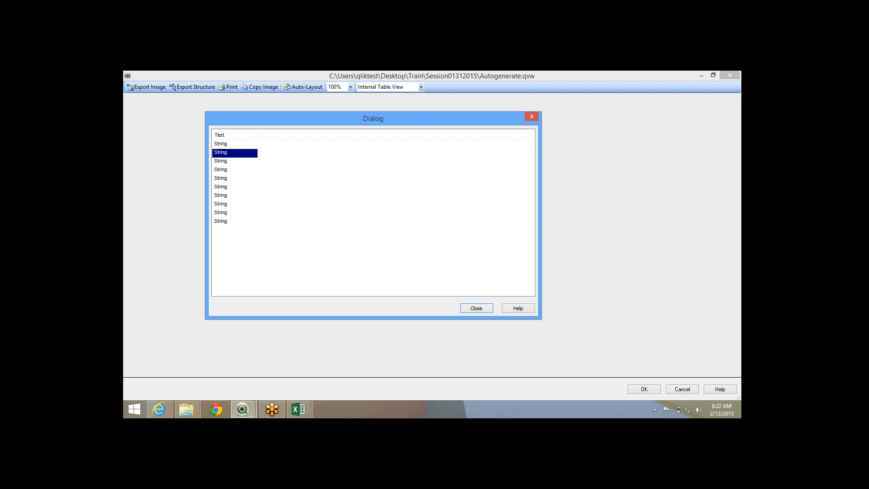
{"action": "left_click_drag", "start_coordinate": [226, 143], "coordinate": [225, 222]}
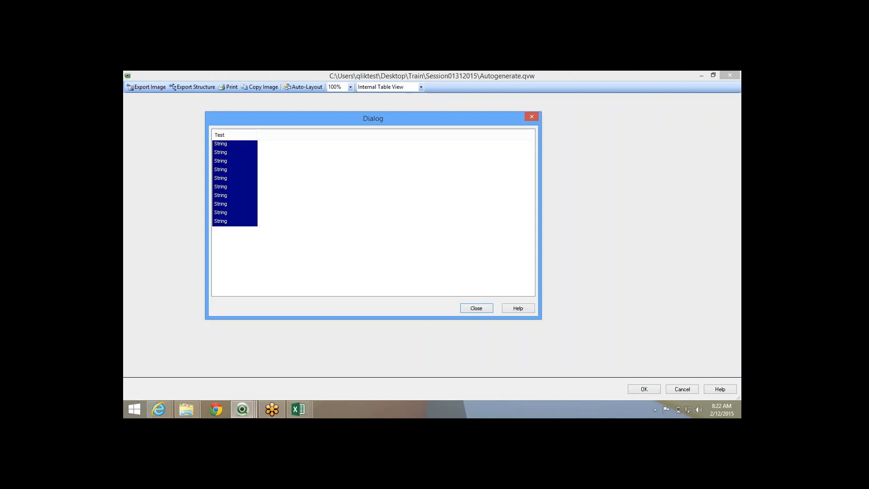
{"action": "key", "text": "Escape"}
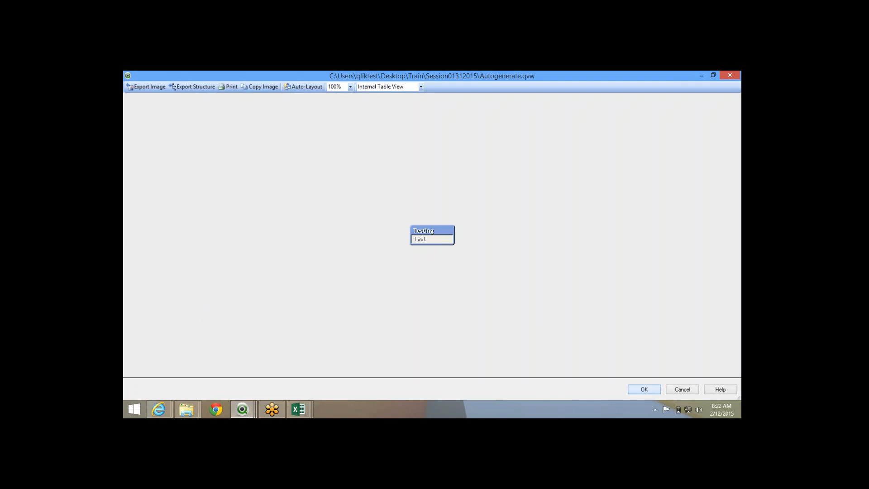
{"action": "key", "text": "Return"}
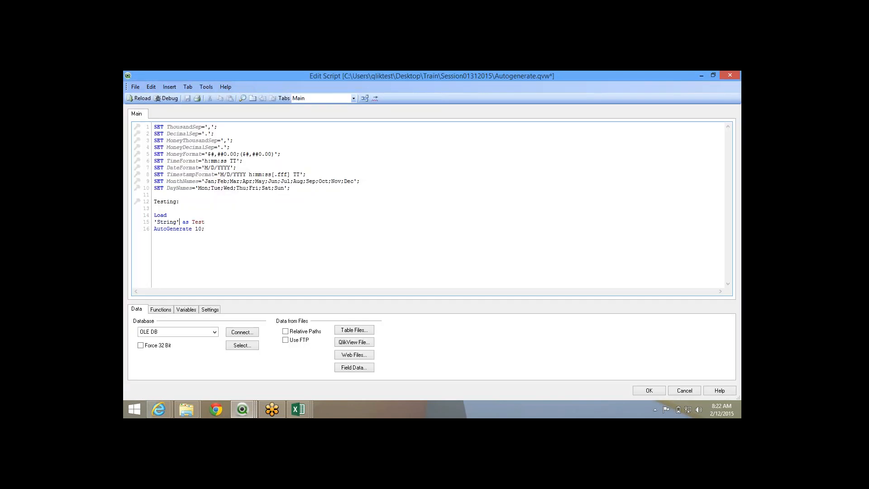
- Change the Test expression in the Testing load from the 'String' literal to 1+RowNo()
{"action": "key", "text": "Home"}
{"action": "key", "text": "shift+Right"}
{"action": "key", "text": "shift+Right"}
{"action": "key", "text": "shift+Right"}
{"action": "key", "text": "shift+Right"}
{"action": "key", "text": "shift+Right"}
{"action": "key", "text": "shift+Right"}
{"action": "key", "text": "shift+Right"}
{"action": "key", "text": "shift+Right"}
{"action": "type", "text": "1+I"}
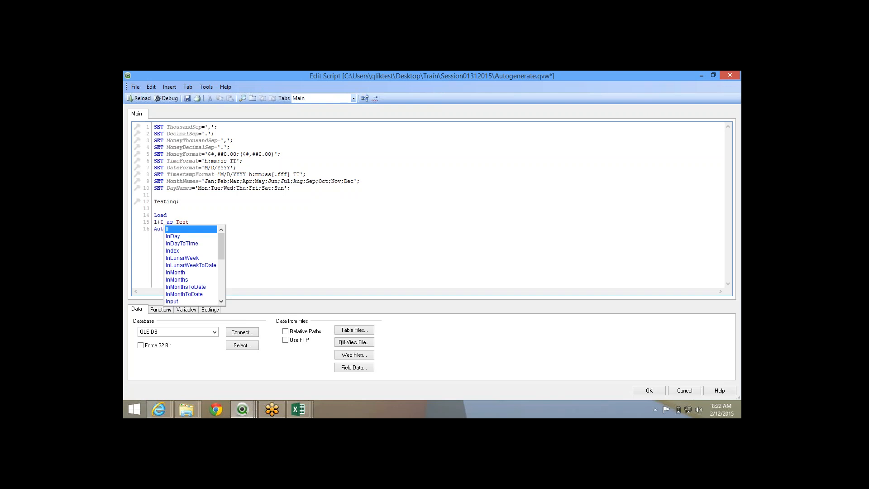
{"action": "key", "text": "BackSpace"}
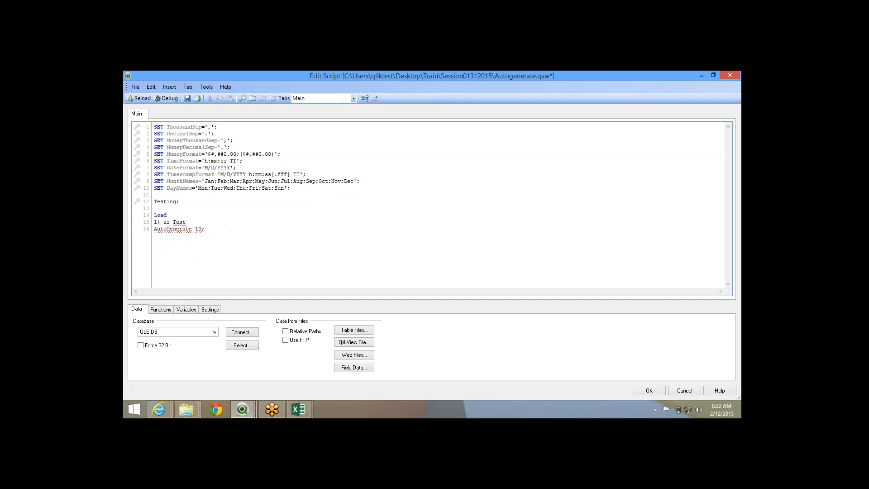
{"action": "type", "text": "Row"}
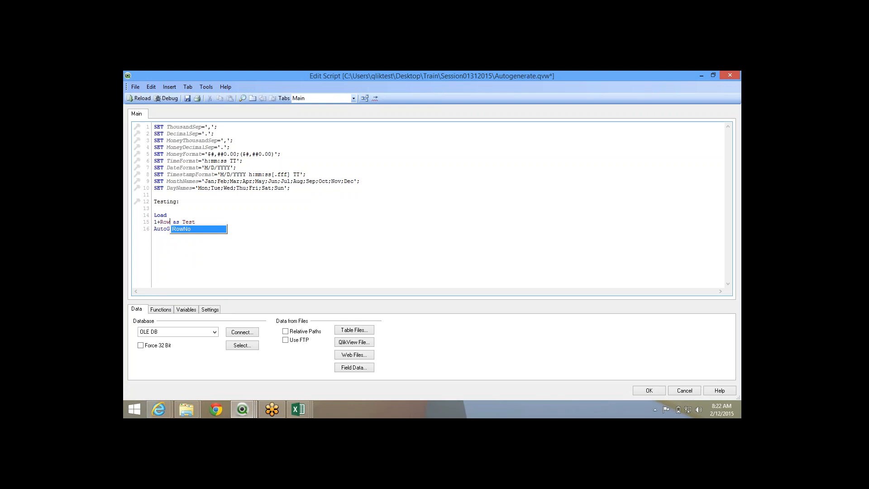
{"action": "key", "text": "Return"}
{"action": "type", "text": "()"}
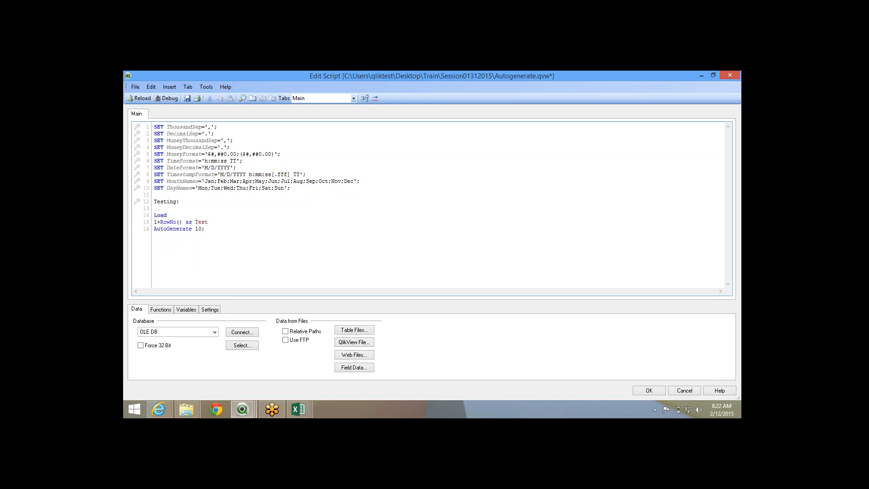
- Adjust the Test expression to 1+(RowNo()-1), then save and reload the script
{"action": "left_click_drag", "start_coordinate": [205, 229], "coordinate": [153, 215]}
{"action": "double_click", "coordinate": [172, 222]}
{"action": "left_click", "coordinate": [172, 222]}
{"action": "type", "text": "-1)"}
{"action": "type", "text": "("}
{"action": "left_click_drag", "start_coordinate": [164, 222], "coordinate": [186, 222]}
{"action": "key", "text": "ctrl+s"}
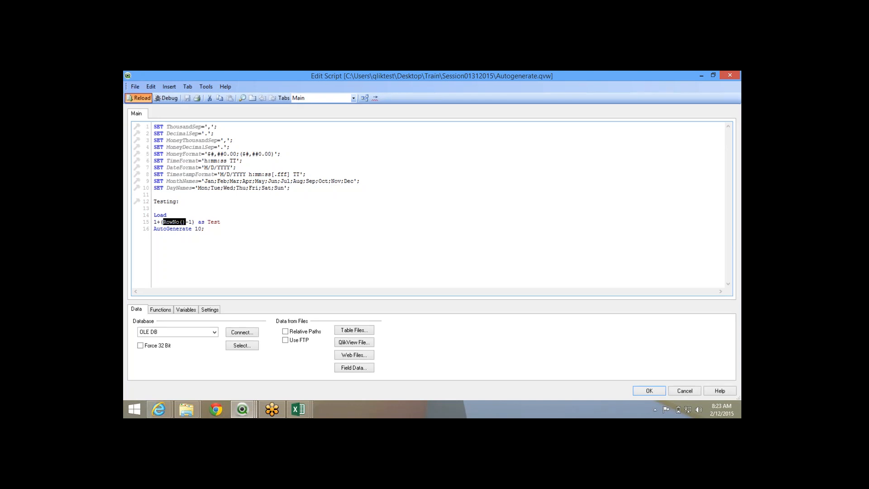
{"action": "left_click", "coordinate": [139, 98]}
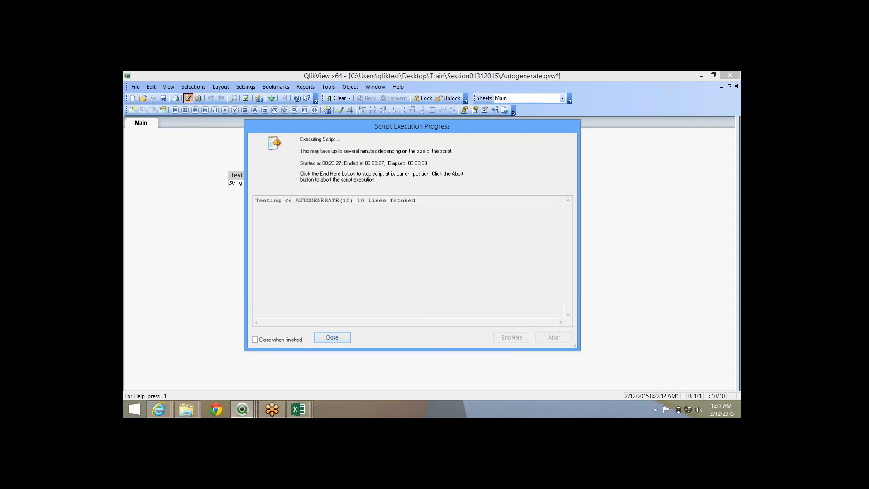
{"action": "key", "text": "Return"}
{"action": "key", "text": "Return"}
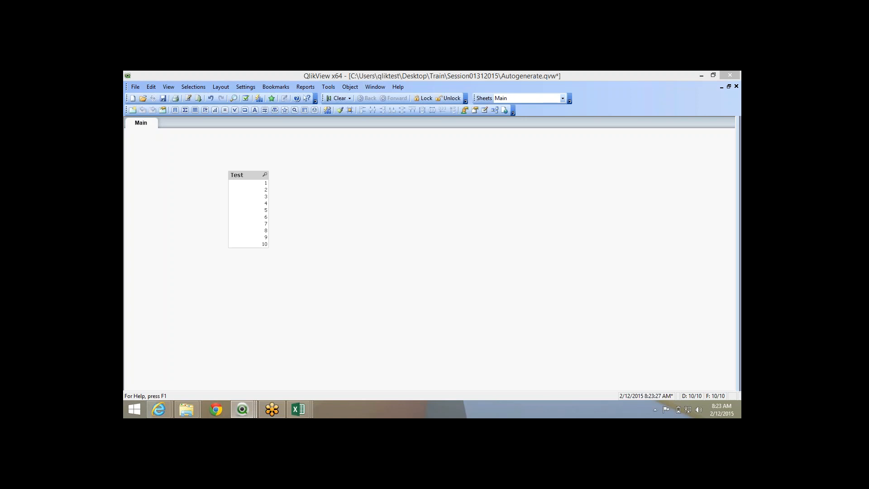
- Reduce the row-number expression in the Testing load to 1 as Test, then save and reload the script
{"action": "left_click", "coordinate": [188, 97]}
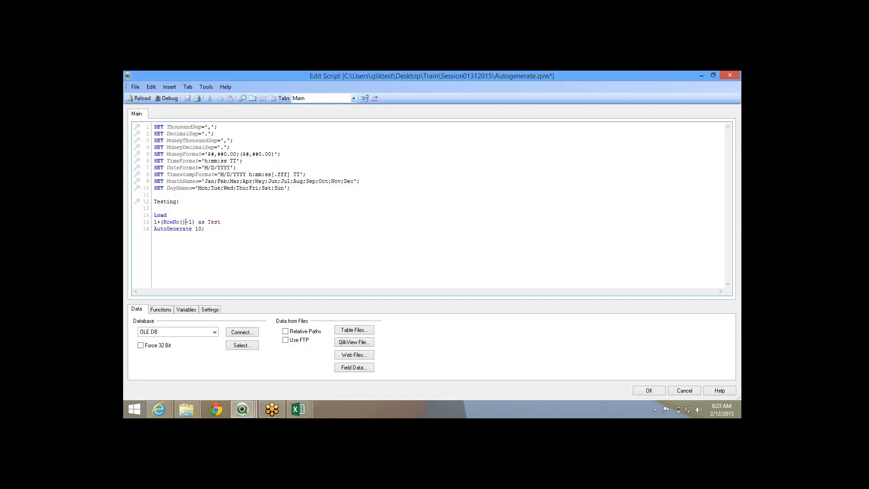
{"action": "left_click_drag", "start_coordinate": [157, 221], "coordinate": [198, 222]}
{"action": "key", "text": "Delete"}
{"action": "right_click", "coordinate": [196, 222]}
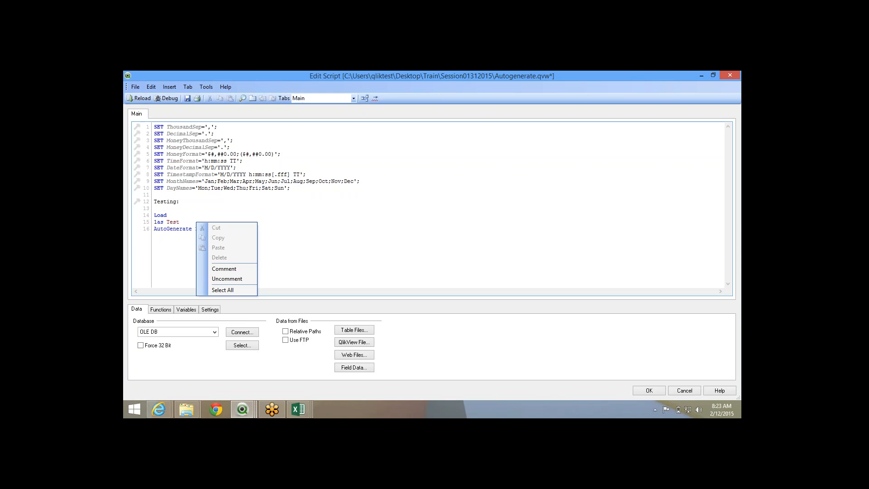
{"action": "key", "text": "Escape"}
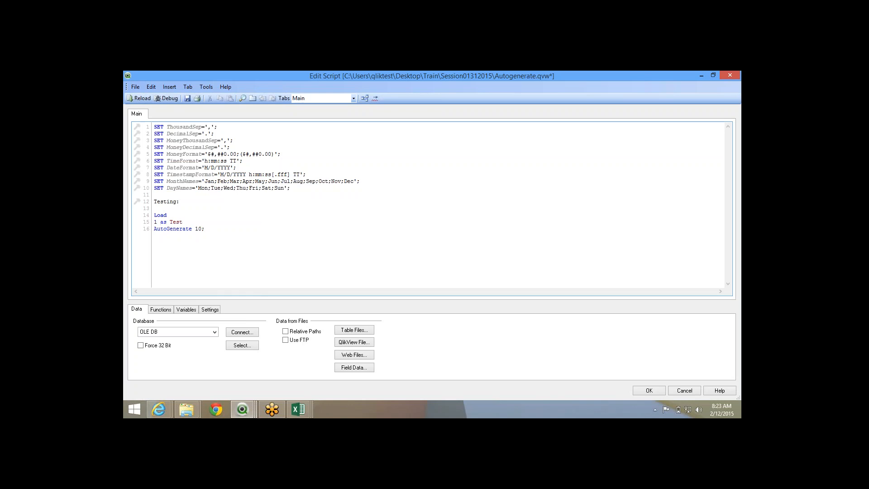
{"action": "left_click_drag", "start_coordinate": [154, 215], "coordinate": [205, 228]}
{"action": "key", "text": "ctrl+s"}
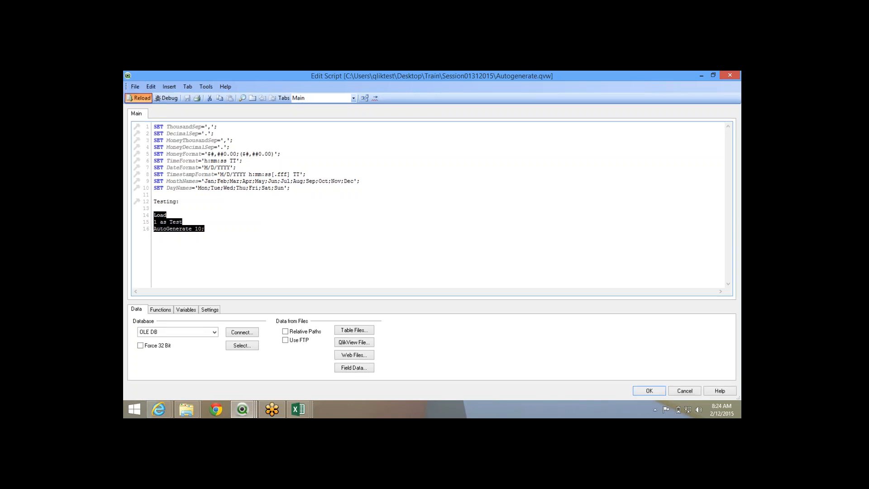
{"action": "left_click", "coordinate": [139, 98]}
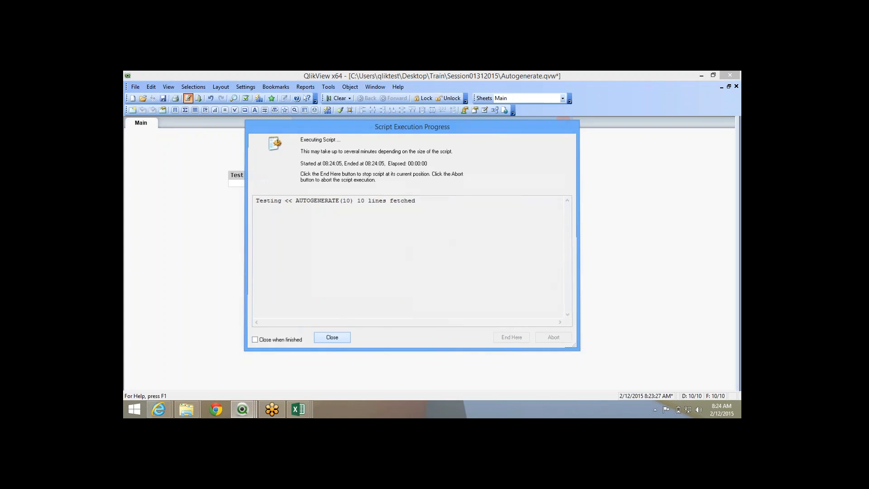
{"action": "key", "text": "Return"}
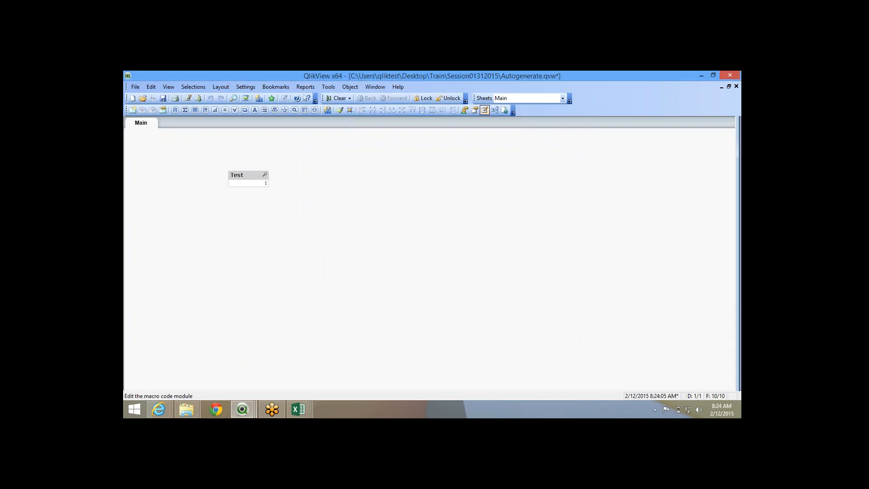
- Preview the reloaded Testing table's Test records in the Table Viewer, then close the viewer
{"action": "left_click", "coordinate": [494, 110]}
{"action": "right_click", "coordinate": [423, 233]}
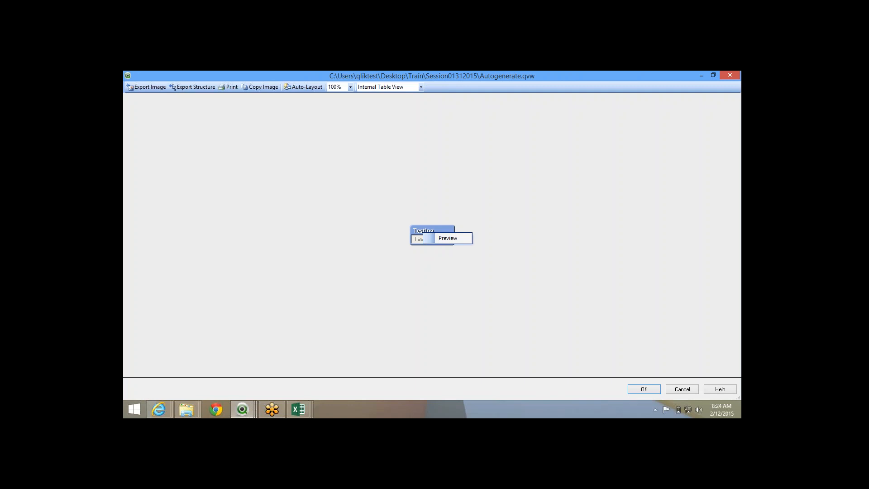
{"action": "left_click", "coordinate": [448, 238]}
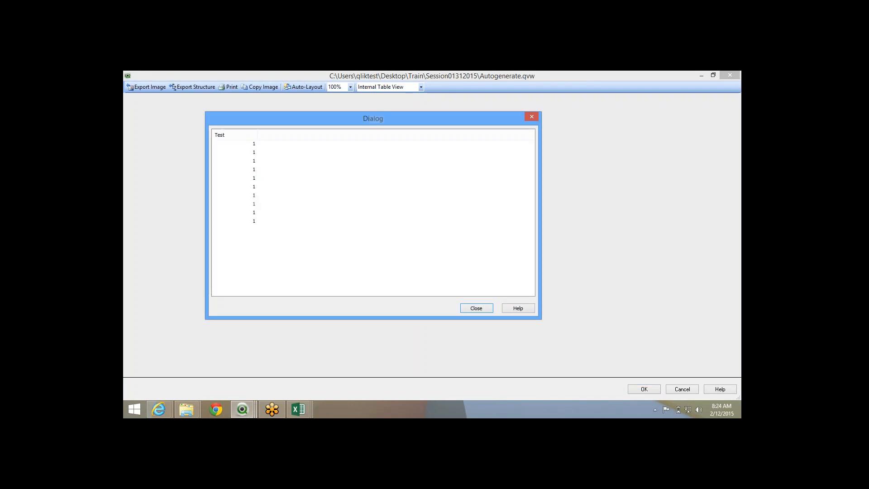
{"action": "key", "text": "ctrl+a"}
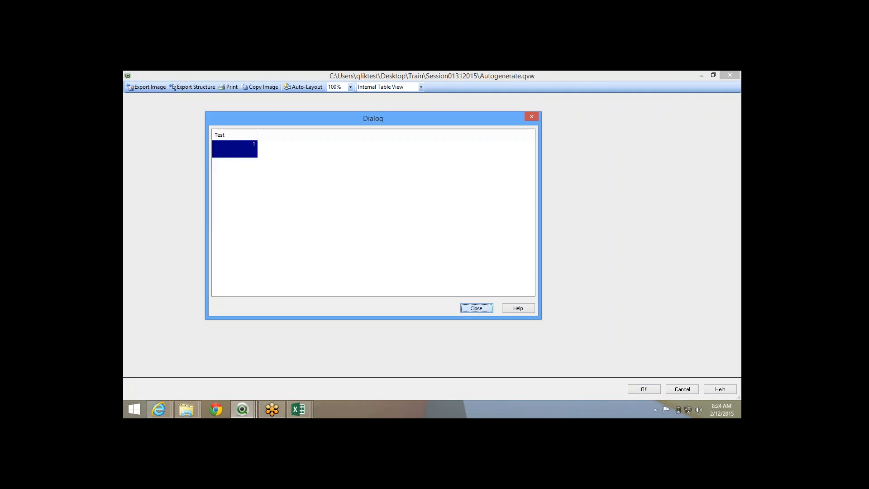
{"action": "key", "text": "Escape"}
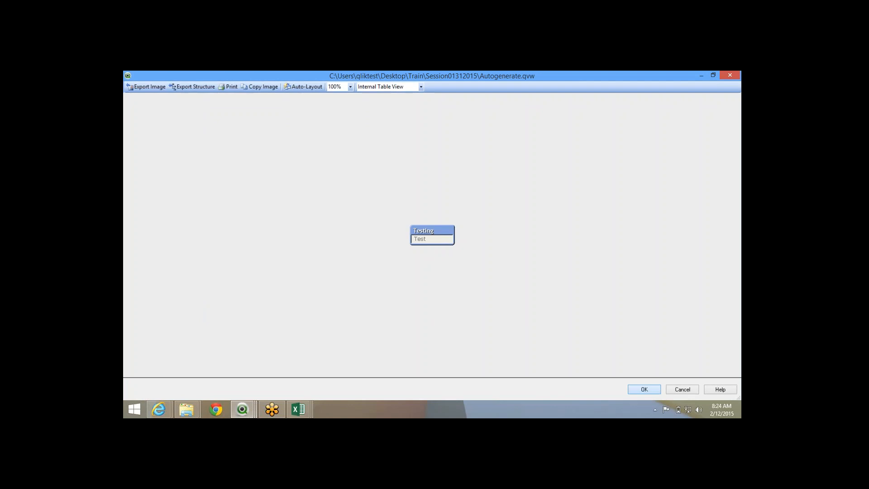
{"action": "key", "text": "Return"}
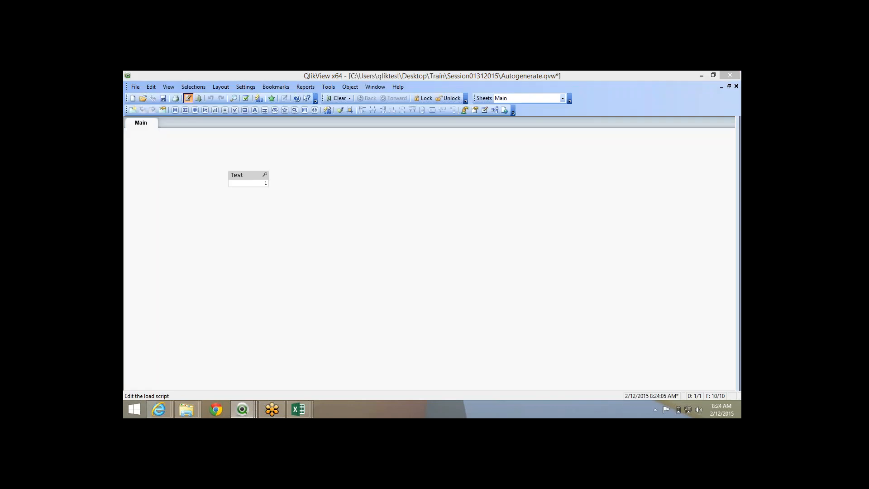
- Replace the constant 1 in the Testing load with the literal 'STING' as Test, then save and reload the script
{"action": "left_click", "coordinate": [188, 98]}
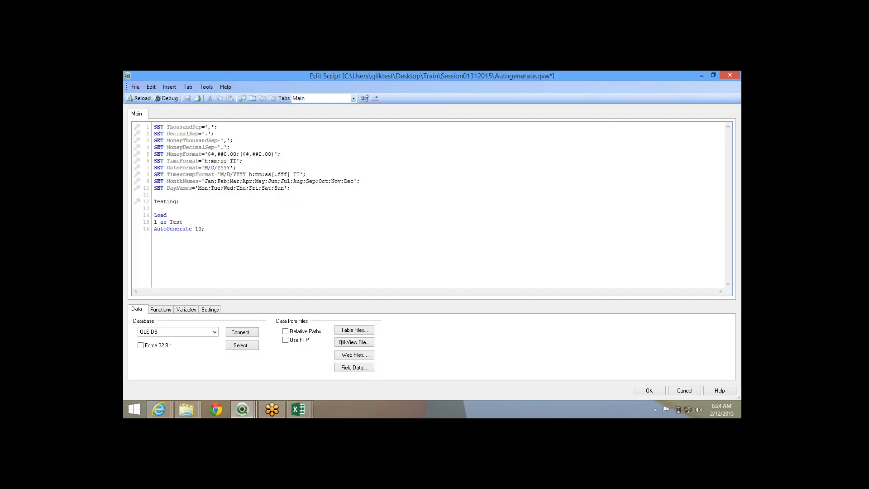
{"action": "double_click", "coordinate": [155, 222]}
{"action": "type", "text": "'STING'"}
{"action": "mouse_move", "coordinate": [189, 222]}
{"action": "left_mouse_down"}
{"action": "mouse_move", "coordinate": [202, 222]}
{"action": "mouse_move", "coordinate": [154, 222]}
{"action": "mouse_move", "coordinate": [202, 221]}
{"action": "mouse_move", "coordinate": [174, 222]}
{"action": "left_mouse_up"}
{"action": "left_click", "coordinate": [167, 221]}
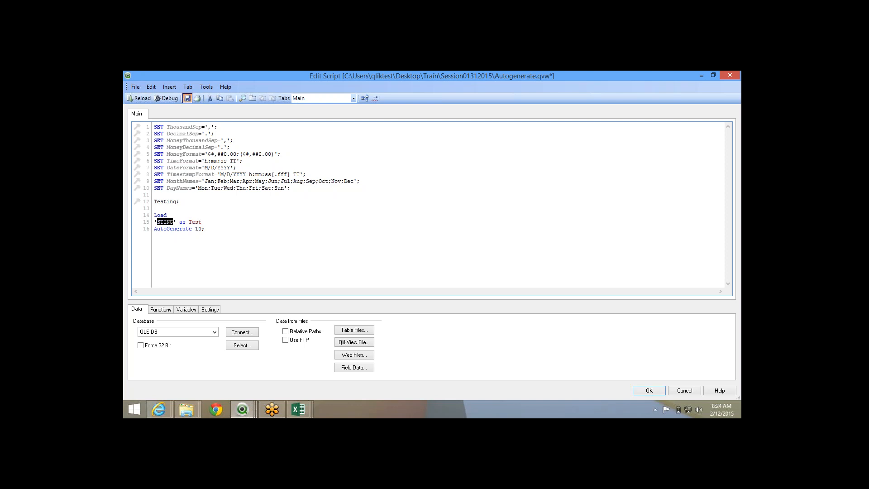
{"action": "left_click", "coordinate": [186, 97]}
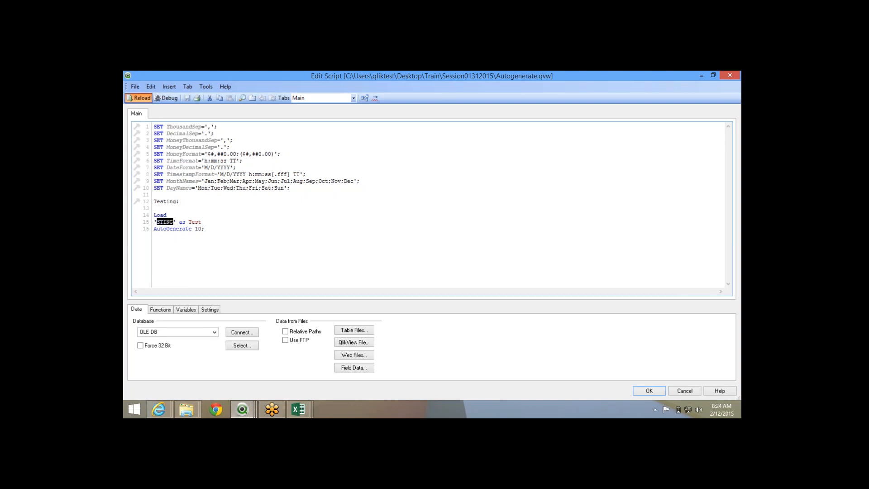
{"action": "left_click", "coordinate": [139, 98]}
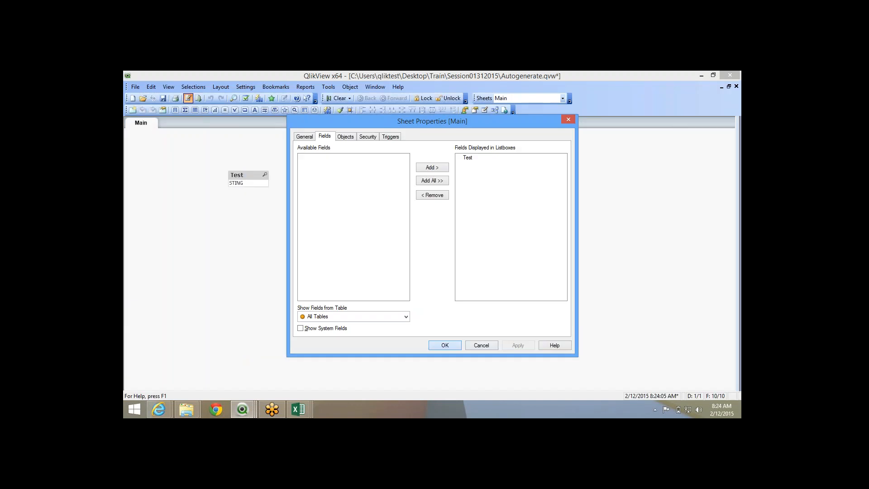
{"action": "left_click", "coordinate": [444, 346]}
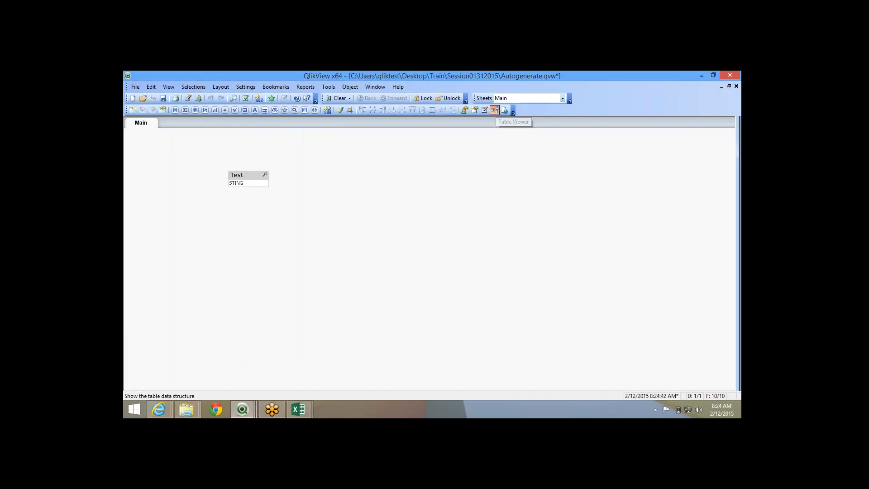
- Preview the Testing table's string records in the Table Viewer, then close the viewer
{"action": "left_click", "coordinate": [494, 110]}
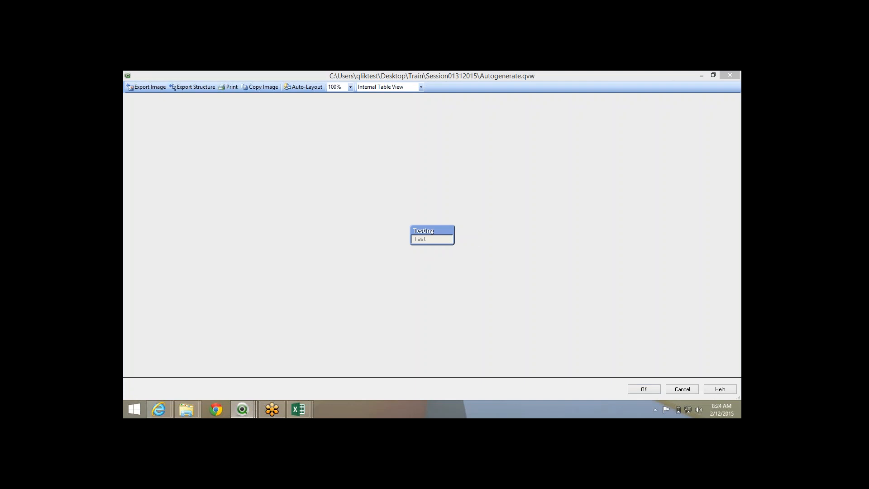
{"action": "left_click", "coordinate": [235, 212]}
{"action": "left_click", "coordinate": [234, 221]}
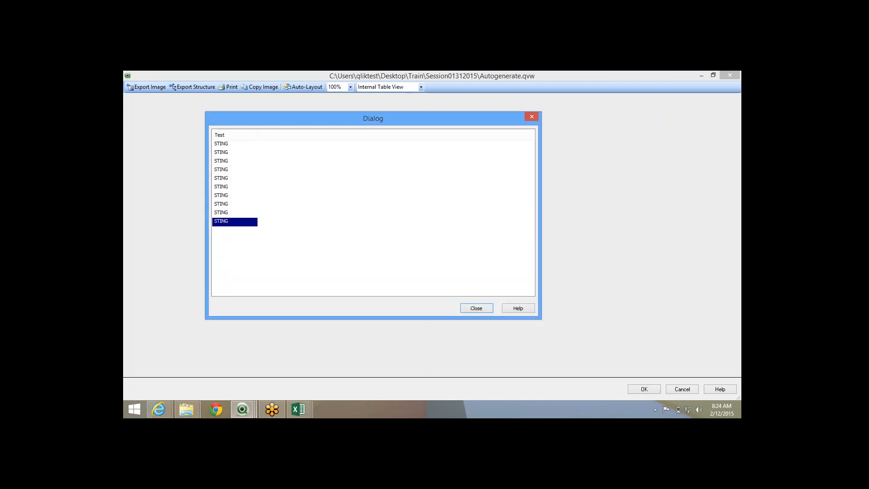
{"action": "key", "text": "Escape"}
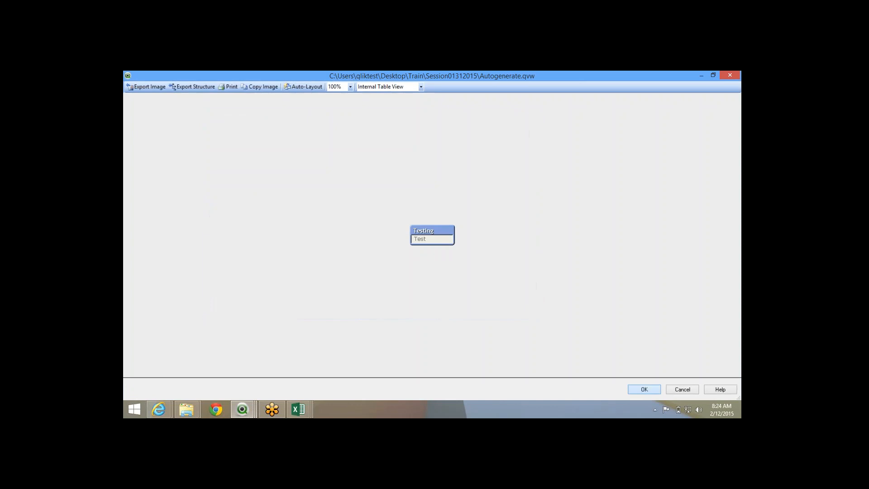
{"action": "key", "text": "Return"}
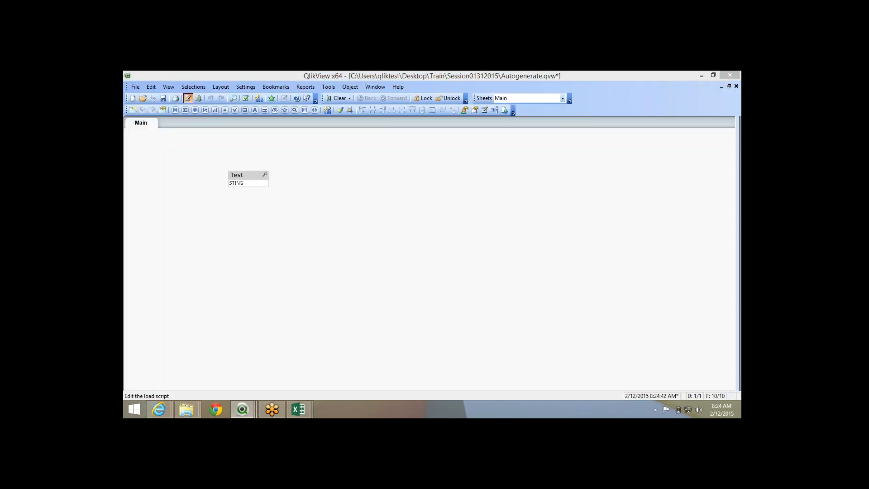
- Replace the string literal in the Testing load with the expression 1 + (RowNo()-1) as Test
{"action": "left_click", "coordinate": [187, 99]}
{"action": "left_click_drag", "start_coordinate": [176, 221], "coordinate": [154, 222]}
{"action": "type", "text": "1 "}
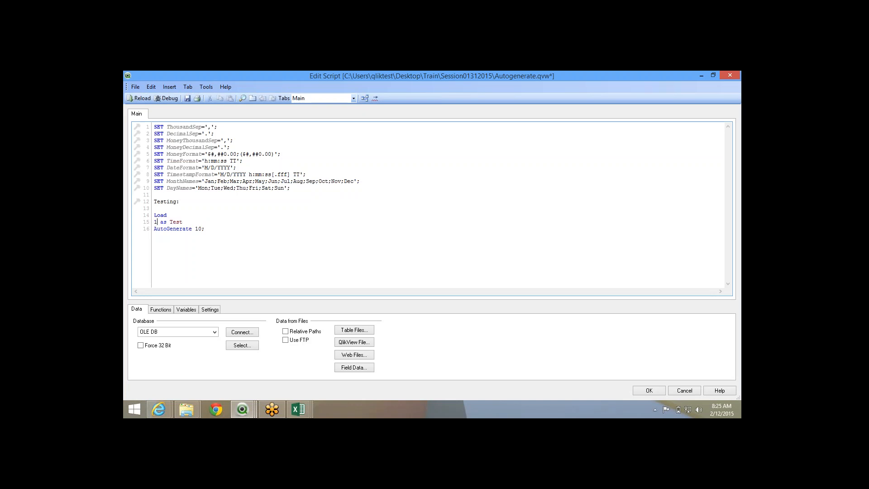
{"action": "type", "text": "+ RowNo()"}
{"action": "left_click_drag", "start_coordinate": [166, 222], "coordinate": [189, 222]}
{"action": "left_click", "coordinate": [190, 222]}
{"action": "left_click_drag", "start_coordinate": [166, 222], "coordinate": [189, 222]}
{"action": "left_click", "coordinate": [189, 222]}
{"action": "type", "text": "-1)"}
{"action": "type", "text": "("}
- Move (RowNo()-1) out of the Test expression into its own field named Rowno, then save and reload the script
{"action": "left_click_drag", "start_coordinate": [167, 221], "coordinate": [201, 222]}
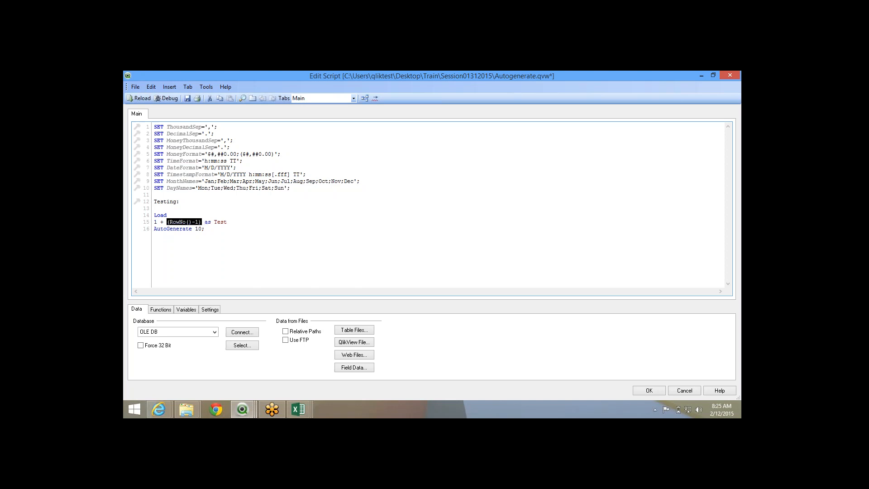
{"action": "key", "text": "ctrl+x"}
{"action": "key", "text": "BackSpace"}
{"action": "key", "text": "BackSpace"}
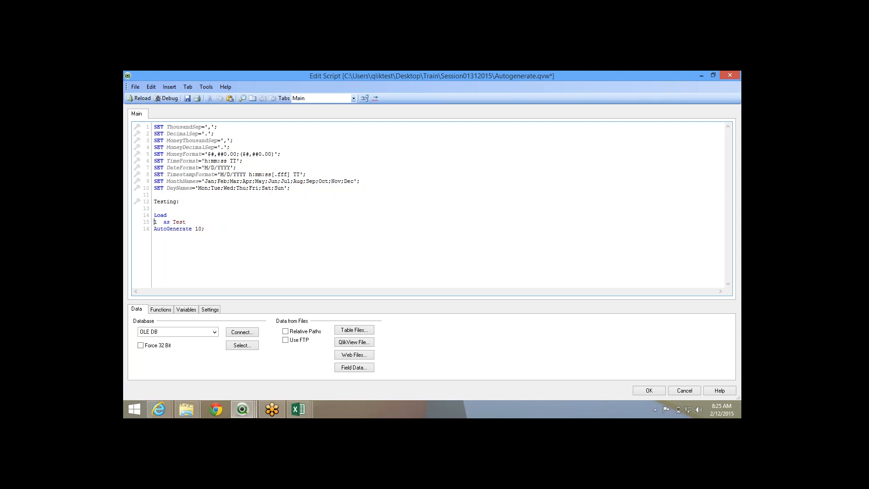
{"action": "type", "text": ","}
{"action": "key", "text": "Return"}
{"action": "key", "text": "ctrl+v"}
{"action": "type", "text": "as Rowno"}
{"action": "key", "text": "ctrl+s"}
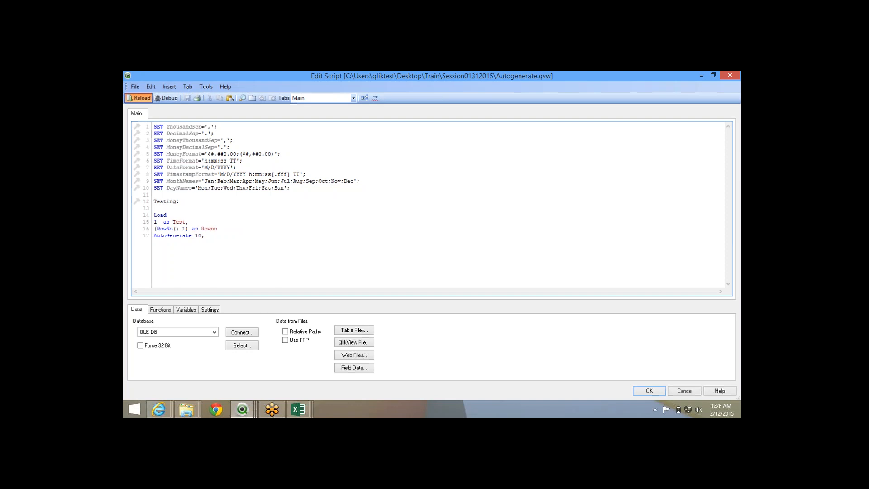
{"action": "left_click", "coordinate": [138, 98]}
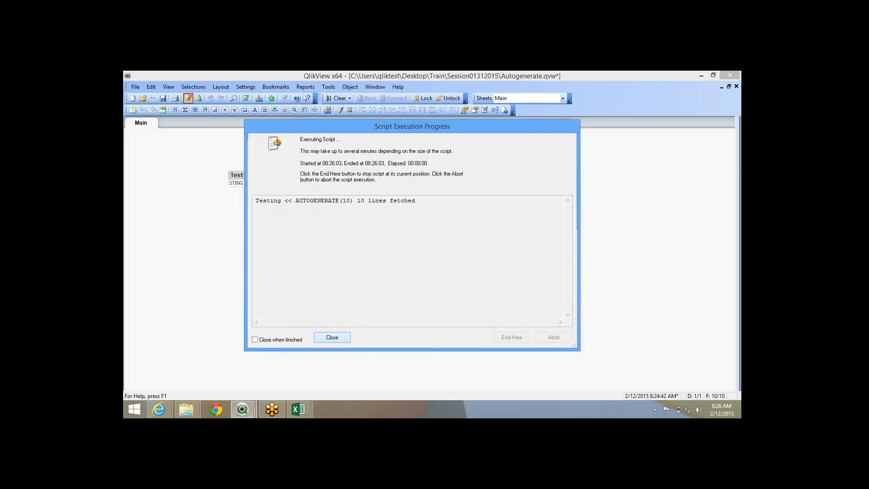
{"action": "left_click", "coordinate": [439, 345]}
- Add a table box to the Main sheet displaying the Test and Rowno fields
{"action": "right_click", "coordinate": [279, 180]}
{"action": "mouse_move", "coordinate": [316, 204]}
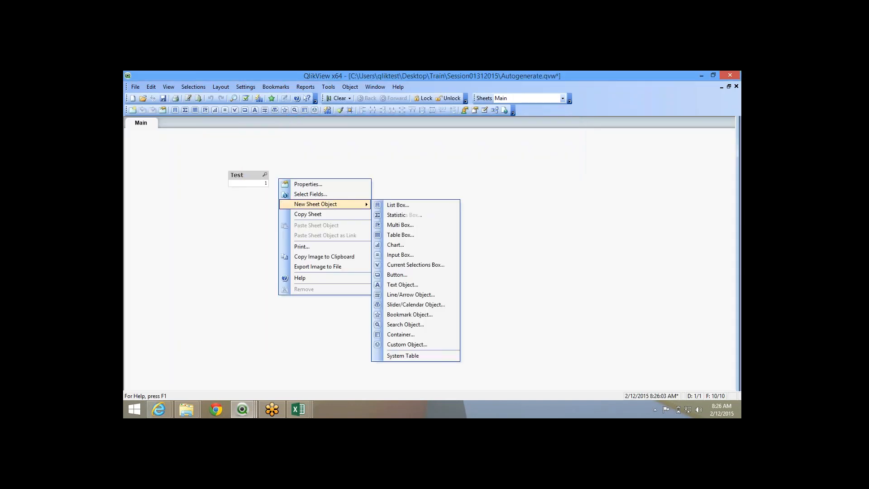
{"action": "left_click", "coordinate": [407, 243]}
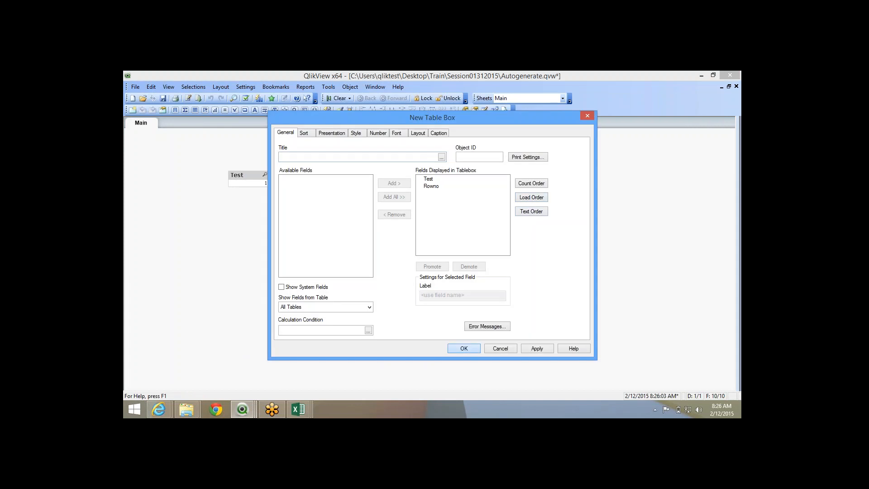
{"action": "left_click", "coordinate": [464, 348]}
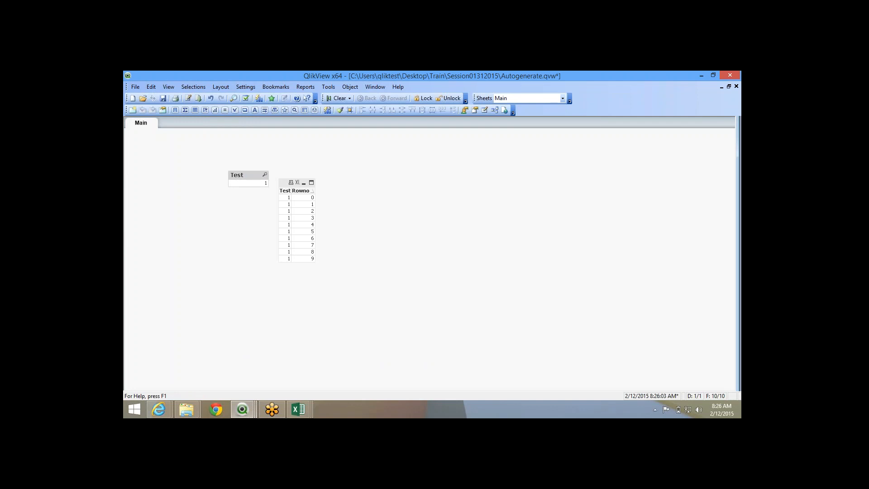
- Extend the Test expression to 1+(RowNo()-1) while keeping the Rowno field, then save and reload the script
{"action": "left_click", "coordinate": [188, 98]}
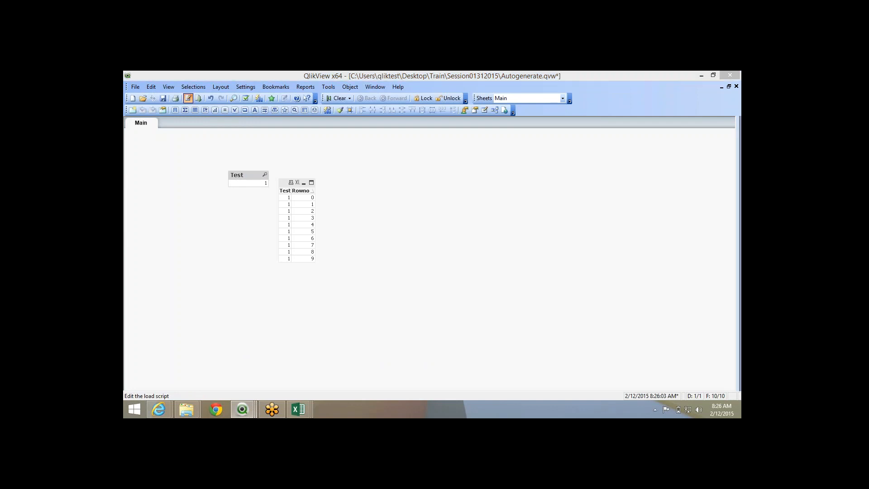
{"action": "left_click_drag", "start_coordinate": [192, 229], "coordinate": [154, 229]}
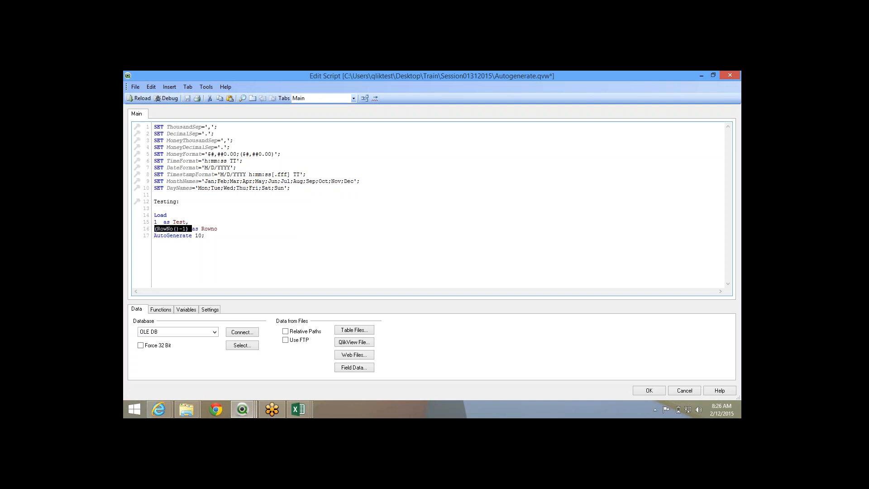
{"action": "key", "text": "Delete"}
{"action": "key", "text": "ctrl+z"}
{"action": "key", "text": "shift+Home"}
{"action": "key", "text": "Right"}
{"action": "type", "text": "+"}
{"action": "key", "text": "ctrl+v"}
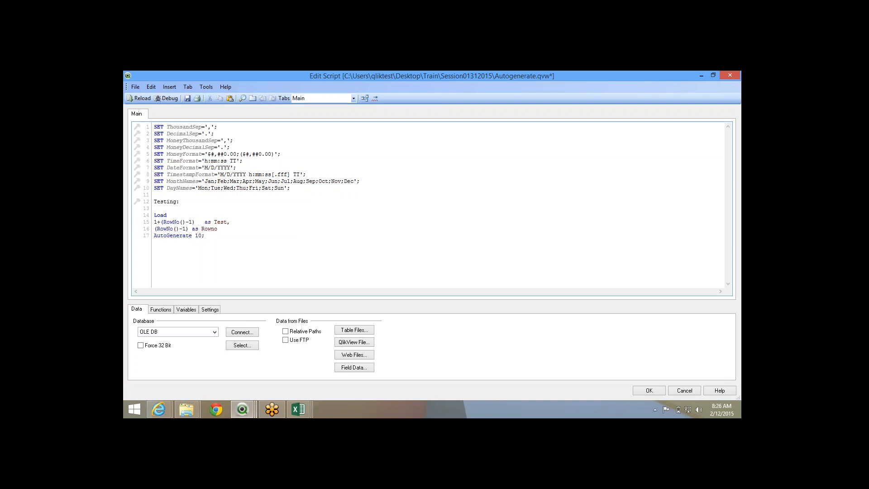
{"action": "left_click", "coordinate": [187, 98]}
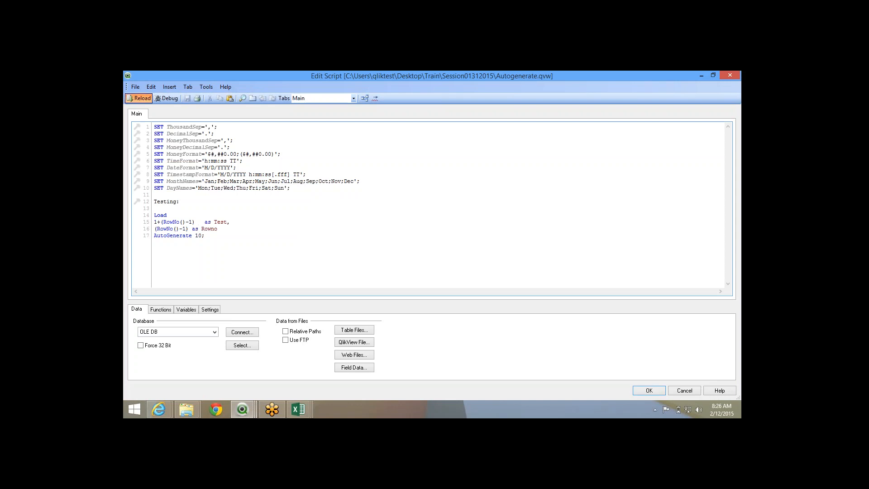
{"action": "left_click", "coordinate": [139, 98]}
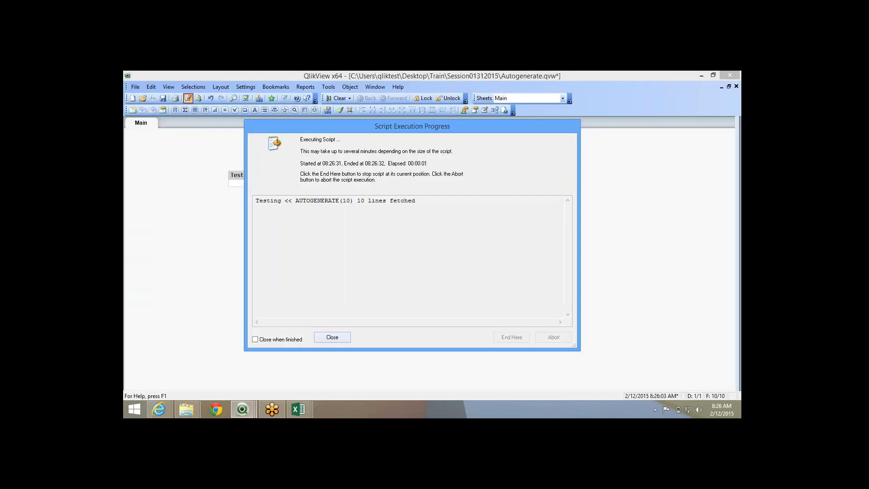
{"action": "left_click", "coordinate": [444, 346]}
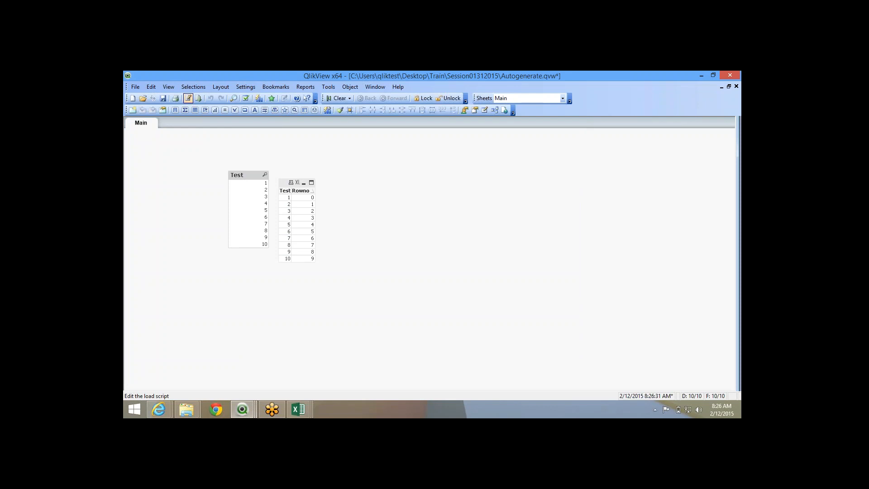
- Remove the Rowno field, reduce the Test expression to 1, set AutoGenerate to 1, and reload the script
{"action": "left_click", "coordinate": [188, 98]}
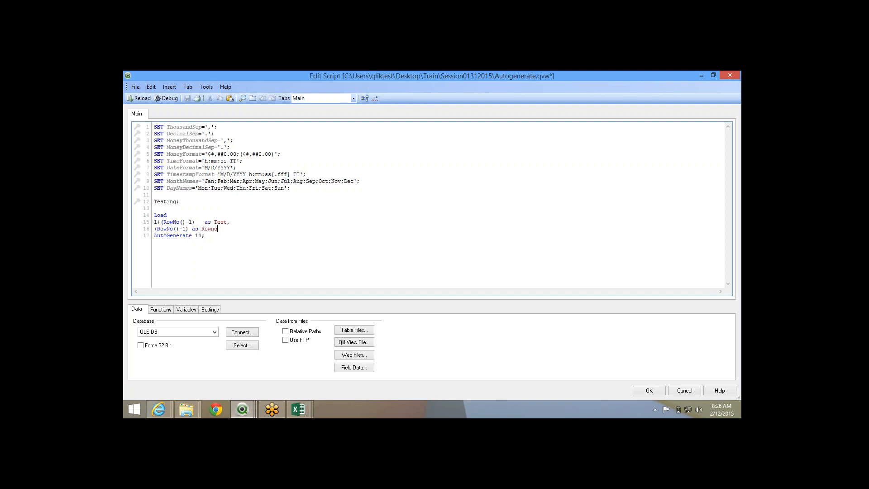
{"action": "key", "text": "shift+Home"}
{"action": "key", "text": "shift+Left"}
{"action": "key", "text": "BackSpace"}
{"action": "key", "text": "shift+Right"}
{"action": "key", "text": "shift+Right"}
{"action": "type", "text": "1"}
{"action": "key", "text": "shift+Left"}
{"action": "key", "text": "shift+Left"}
{"action": "key", "text": "shift+Left"}
{"action": "key", "text": "shift+Home"}
{"action": "key", "text": "shift+Right"}
{"action": "key", "text": "Delete"}
{"action": "left_click", "coordinate": [140, 98]}
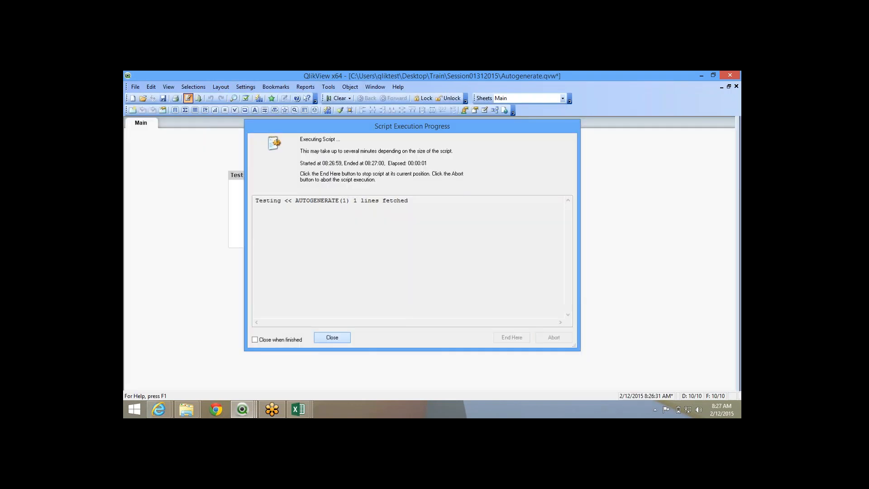
{"action": "key", "text": "Return"}
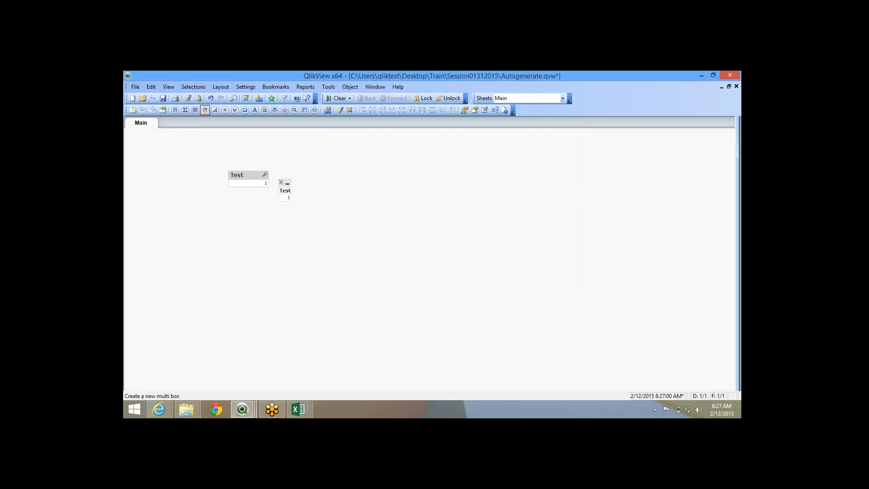
- Reload the single-record script again and inspect the Testing table in the Table Viewer, then close it
{"action": "key", "text": "ctrl+r"}
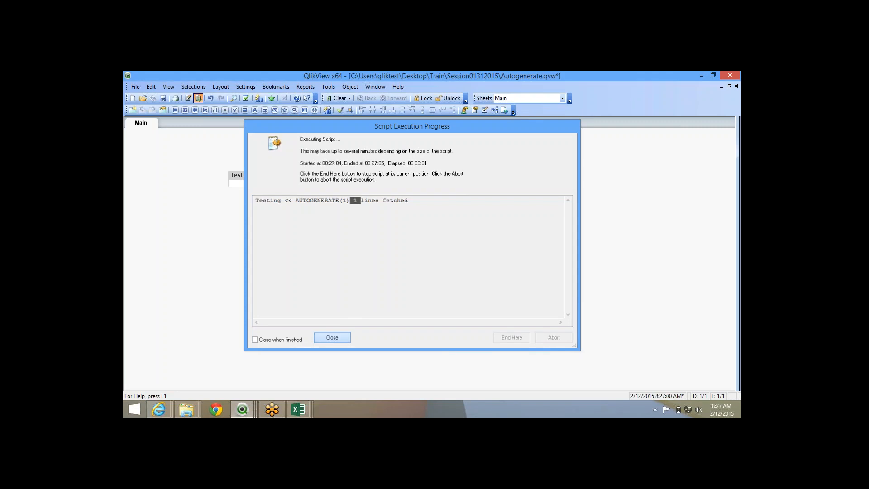
{"action": "key", "text": "Return"}
{"action": "key", "text": "ctrl+t"}
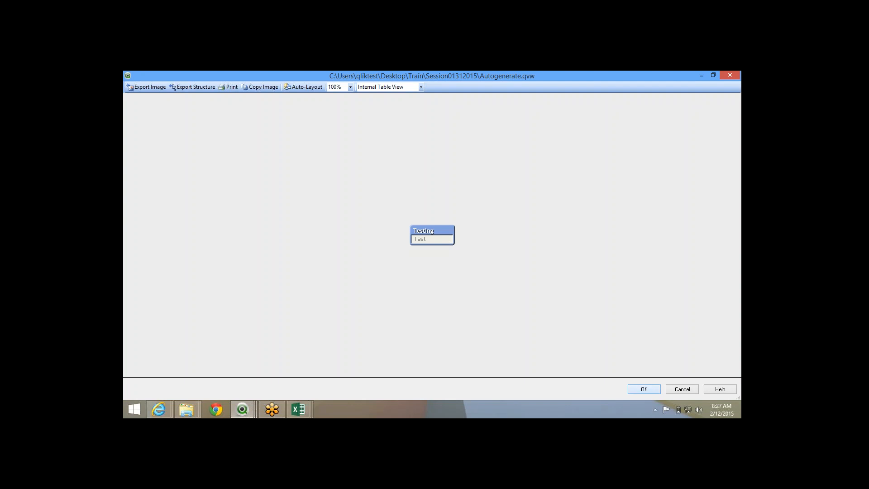
{"action": "key", "text": "Return"}
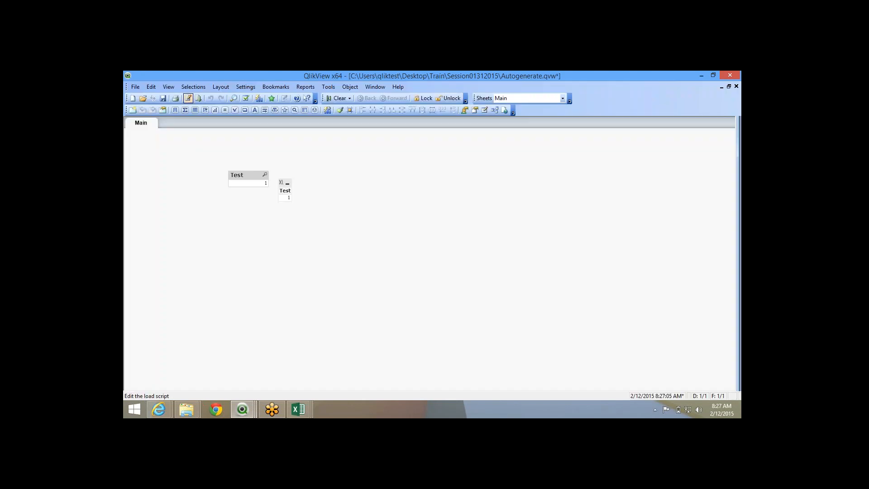
- Start a While Date clause on the line below AutoGenerate 1 in the Testing load
{"action": "left_click", "coordinate": [188, 98]}
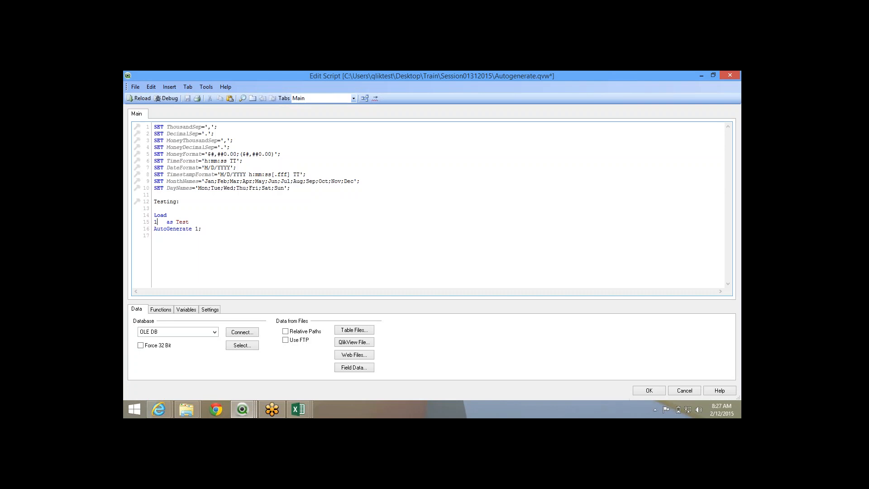
{"action": "type", "text": "Q"}
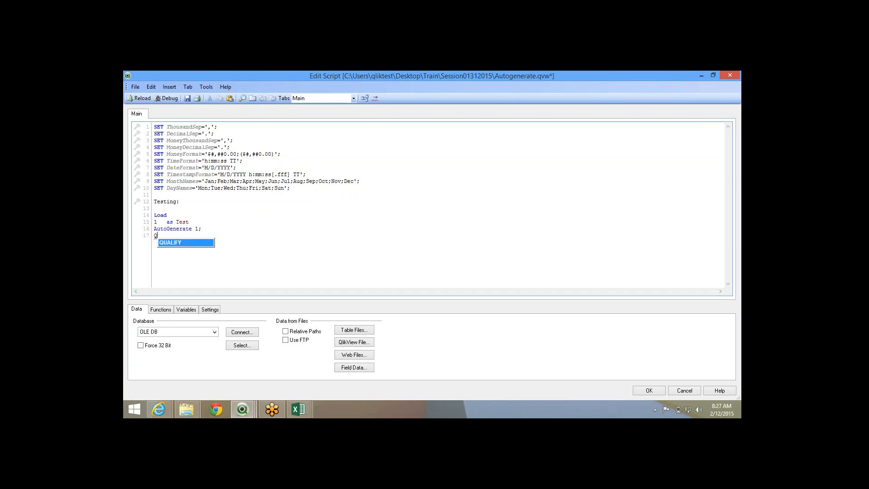
{"action": "key", "text": "ctrl+z"}
{"action": "type", "text": "While"}
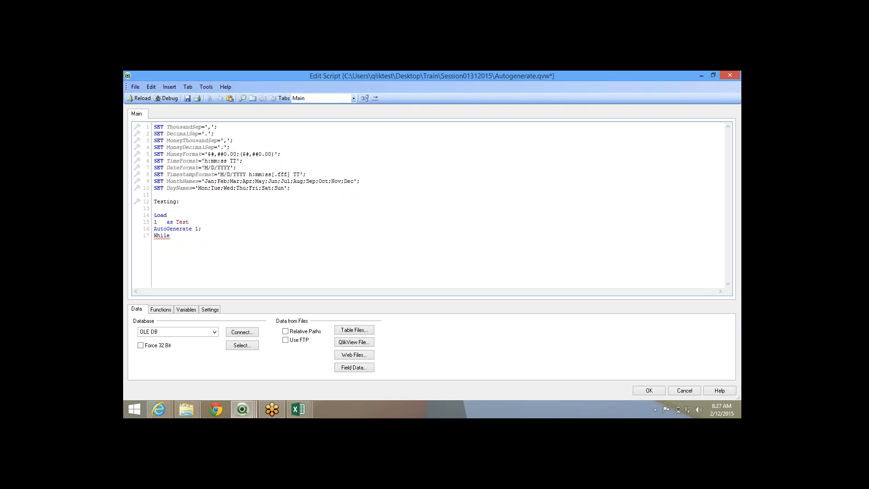
{"action": "type", "text": "Star"}
{"action": "key", "text": "BackSpace"}
{"action": "key", "text": "BackSpace"}
{"action": "key", "text": "BackSpace"}
{"action": "type", "text": "Date"}
- Consult the PriceMaster load's AUTOGENERATE and WHILE clauses in the fillrowsintervalmatch.qvw script, then return to the Autogenerate script
{"action": "key", "text": "alt+Tab"}
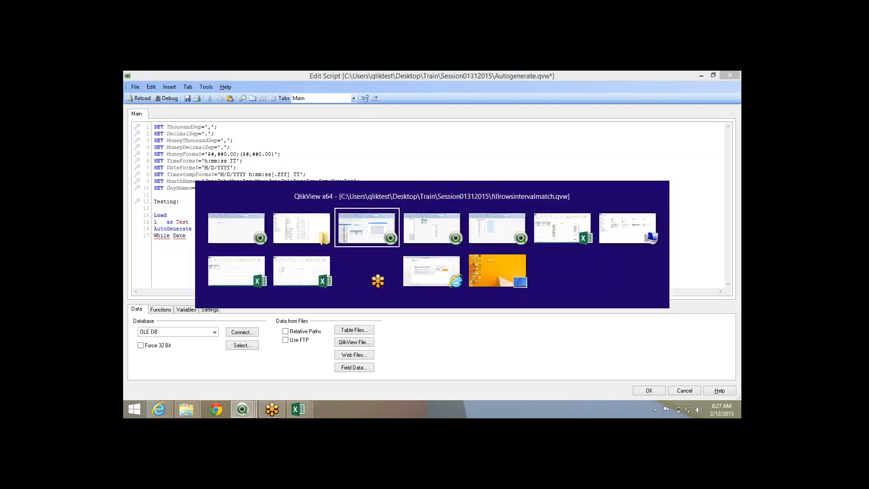
{"action": "scroll", "coordinate": [428, 204], "scroll_direction": "up", "scroll_amount": 4}
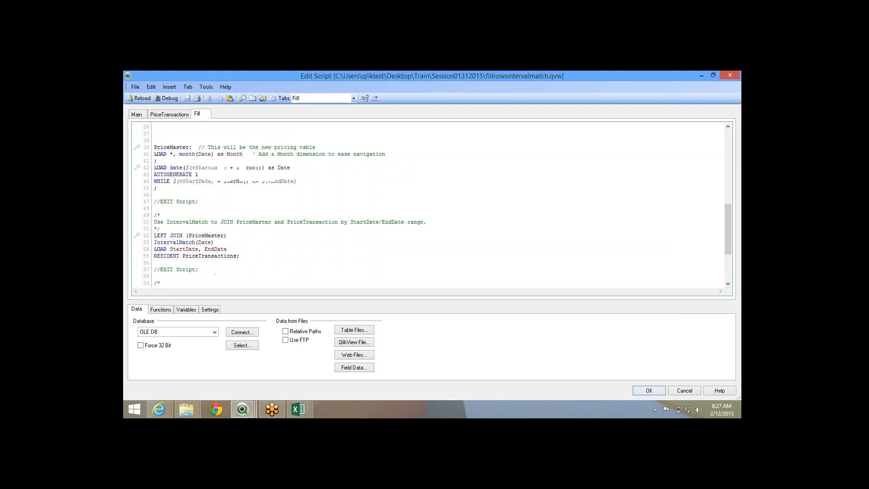
{"action": "key", "text": "alt+Tab"}
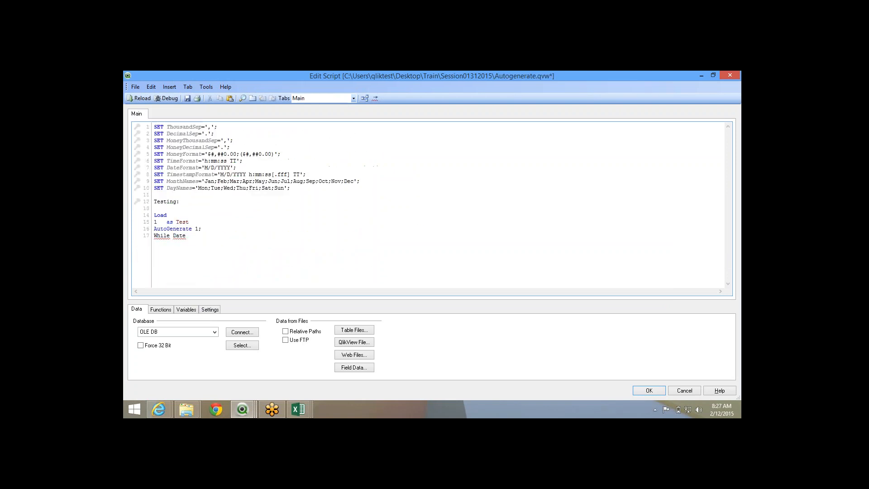
- Remove the semicolon after AutoGenerate 1 and the word Date from the While line
{"action": "key", "text": "BackSpace"}
{"action": "double_click", "coordinate": [179, 235]}
{"action": "type", "text": "T"}
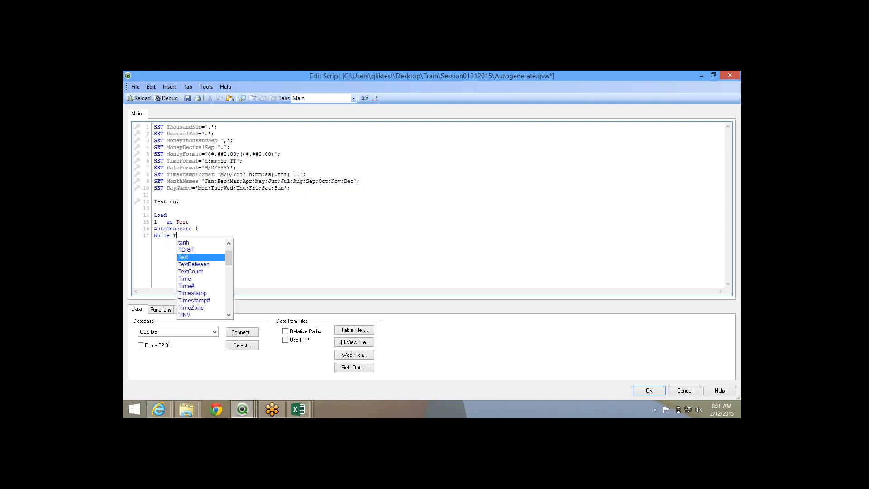
{"action": "key", "text": "BackSpace"}
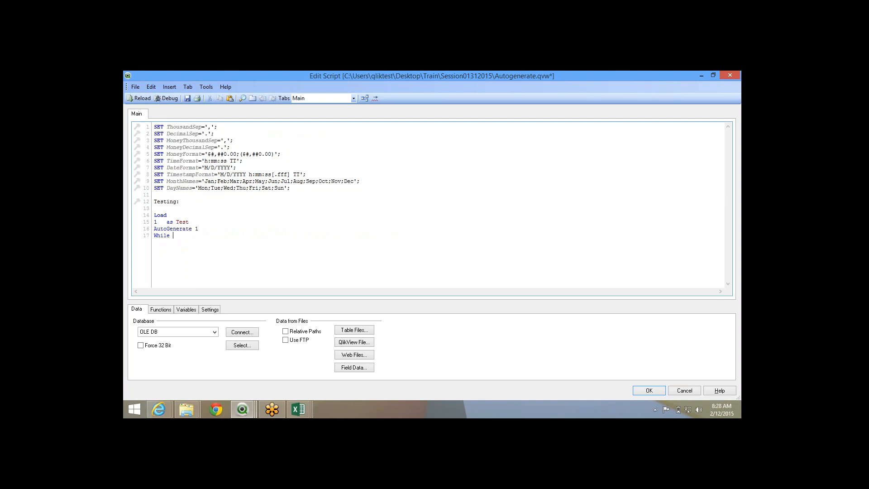
- Declare the variables Let vStart = 1; and Let vEnd = 100; above the Testing table label
{"action": "key", "text": "Return"}
{"action": "key", "text": "Return"}
{"action": "key", "text": "Return"}
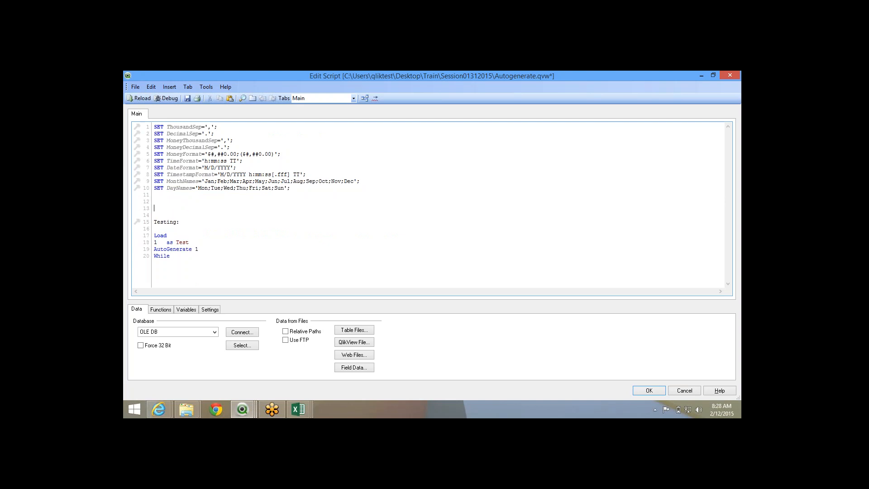
{"action": "type", "text": "Let vStart = 1;"}
{"action": "key", "text": "Return"}
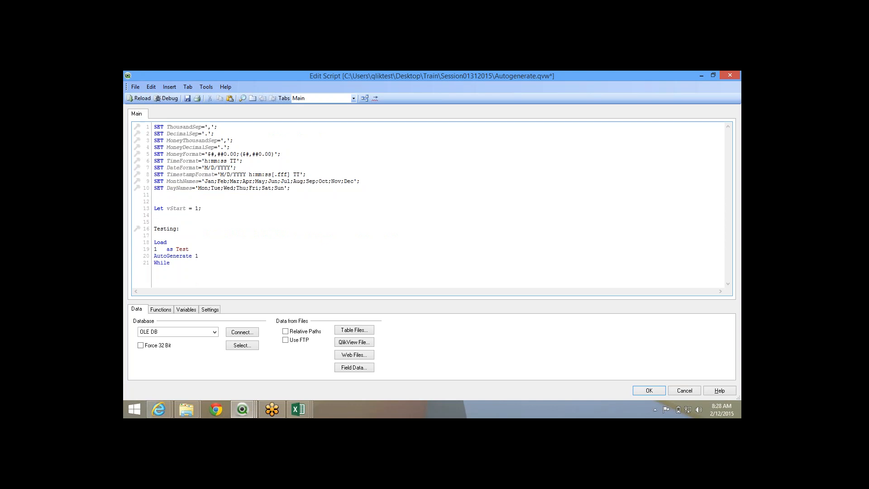
{"action": "double_click", "coordinate": [176, 208]}
{"action": "key", "text": "Right"}
{"action": "key", "text": "Down"}
{"action": "type", "text": "Let vEnd = 100"}
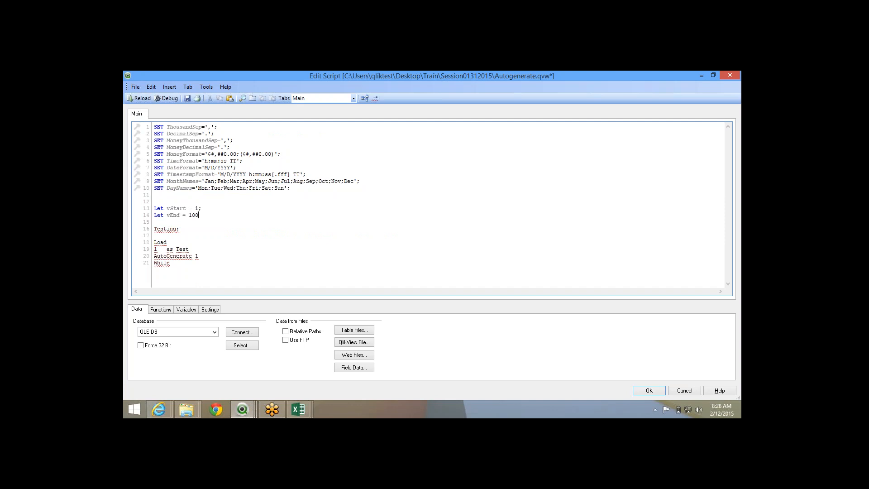
{"action": "type", "text": ";"}
- Begin the While condition with the start variable as $(vStart) +
{"action": "double_click", "coordinate": [176, 209]}
{"action": "key", "text": "ctrl+c"}
{"action": "left_click", "coordinate": [176, 262]}
{"action": "key", "text": "ctrl+v"}
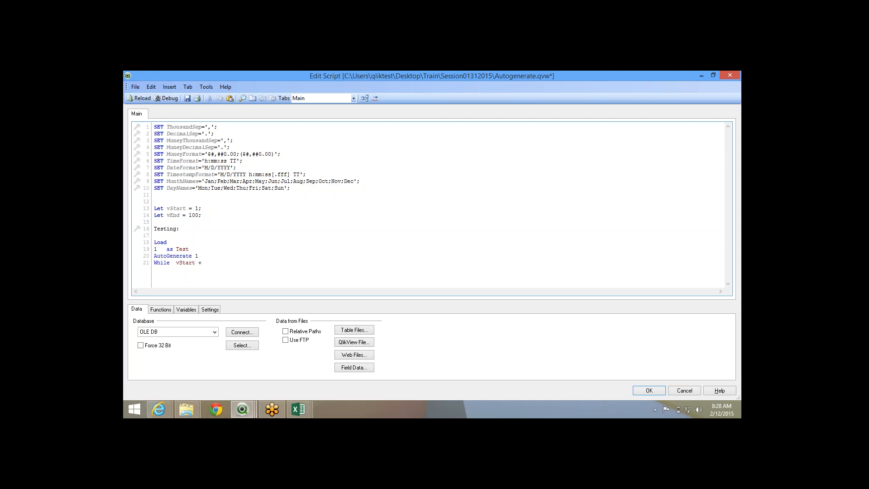
{"action": "type", "text": "$("}
{"action": "type", "text": ")"}
{"action": "left_click_drag", "start_coordinate": [177, 262], "coordinate": [180, 262]}
{"action": "left_click_drag", "start_coordinate": [179, 262], "coordinate": [209, 263]}
{"action": "left_click", "coordinate": [208, 263]}
- Add + IterNo() to the While condition after $(vStart), copying it from the PriceMaster load in fillrowsintervalmatch.qvw
{"action": "type", "text": "In"}
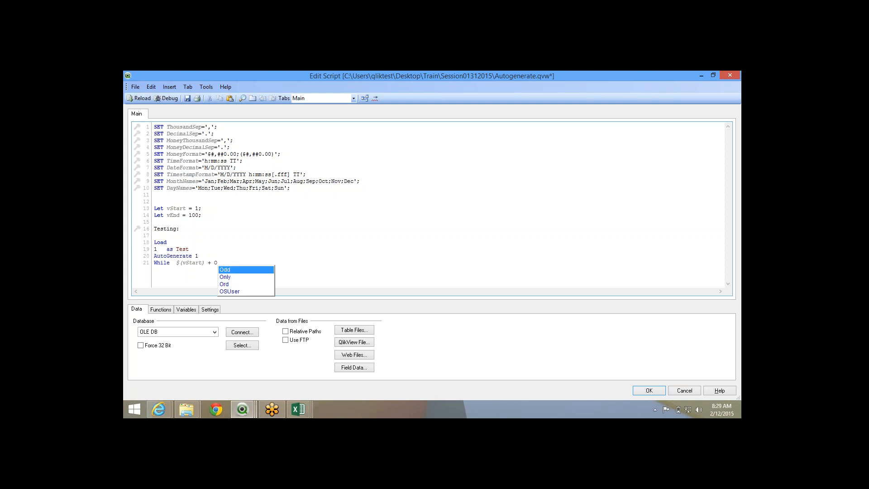
{"action": "type", "text": "ter"}
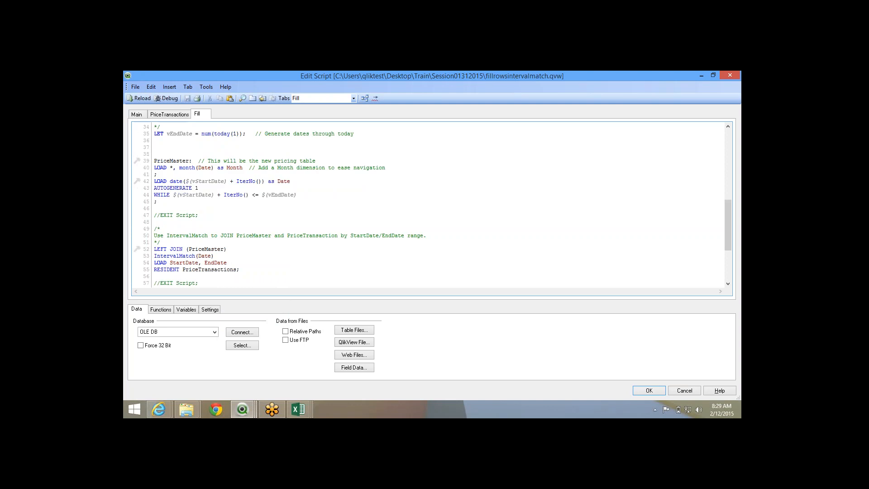
{"action": "key", "text": "shift+Left"}
{"action": "key", "text": "shift+Left"}
{"action": "key", "text": "shift+Left"}
{"action": "key", "text": "shift+Left"}
{"action": "key", "text": "shift+Left"}
{"action": "key", "text": "shift+Left"}
{"action": "key", "text": "shift+Left"}
{"action": "key", "text": "shift+Left"}
{"action": "key", "text": "shift+Left"}
{"action": "key", "text": "shift+Left"}
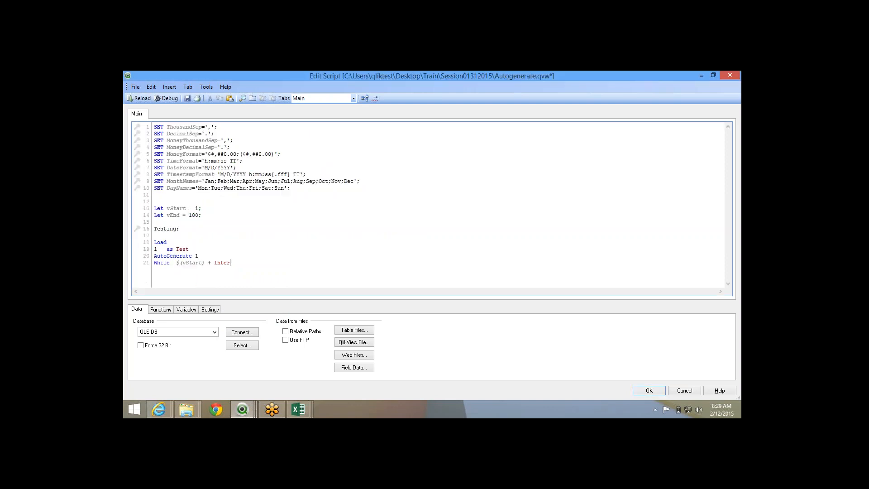
{"action": "key", "text": "shift+Left"}
{"action": "key", "text": "shift+Left"}
{"action": "key", "text": "shift+Left"}
{"action": "key", "text": "shift+Left"}
{"action": "key", "text": "shift+Left"}
{"action": "key", "text": "shift+Left"}
{"action": "key", "text": "shift+Left"}
{"action": "key", "text": "ctrl+v"}
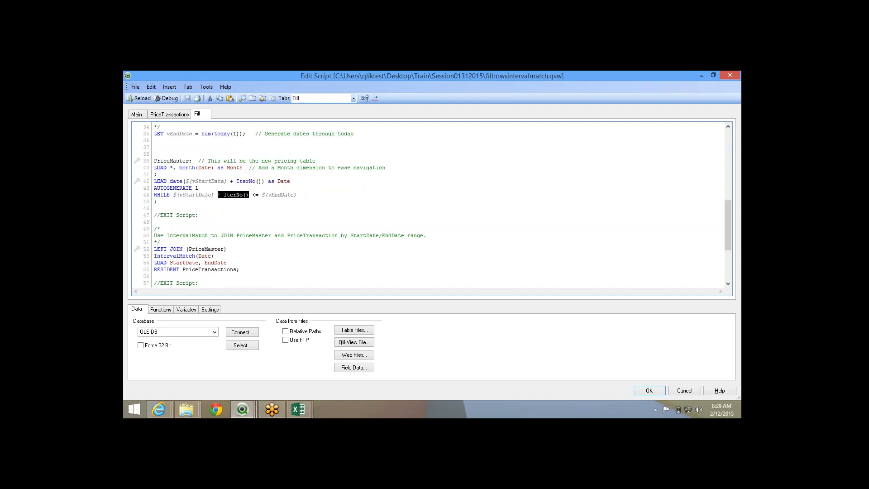
- Complete the While condition with <= $(vEnd);, adapting the end-date comparison copied from the PriceMaster load
{"action": "key", "text": "End"}
{"action": "key", "text": "shift+Left"}
{"action": "key", "text": "shift+Left"}
{"action": "key", "text": "shift+Left"}
{"action": "key", "text": "shift+Left"}
{"action": "key", "text": "shift+Left"}
{"action": "key", "text": "shift+Left"}
{"action": "key", "text": "shift+Left"}
{"action": "key", "text": "shift+Left"}
{"action": "key", "text": "shift+Left"}
{"action": "key", "text": "shift+Left"}
{"action": "key", "text": "shift+Left"}
{"action": "key", "text": "shift+Left"}
{"action": "key", "text": "shift+Left"}
{"action": "key", "text": "shift+Left"}
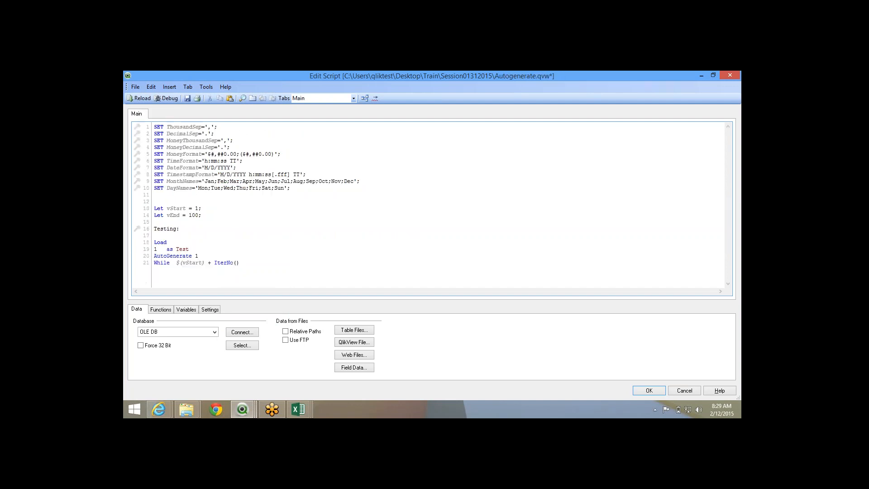
{"action": "key", "text": "ctrl+v"}
{"action": "double_click", "coordinate": [172, 215]}
{"action": "left_click", "coordinate": [285, 263]}
{"action": "key", "text": "BackSpace"}
{"action": "key", "text": "BackSpace"}
{"action": "key", "text": "BackSpace"}
{"action": "key", "text": "BackSpace"}
- Replace the constant 1 in the Test field with the expression $(vStart) + IterNo()
{"action": "left_click_drag", "start_coordinate": [239, 263], "coordinate": [176, 263]}
{"action": "key", "text": "ctrl+c"}
{"action": "double_click", "coordinate": [156, 249]}
{"action": "key", "text": "ctrl+v"}
{"action": "type", "text": "p"}
- Save and reload the script, close the resulting dialogs, and review the generated Test values from end to start
{"action": "left_click", "coordinate": [187, 98]}
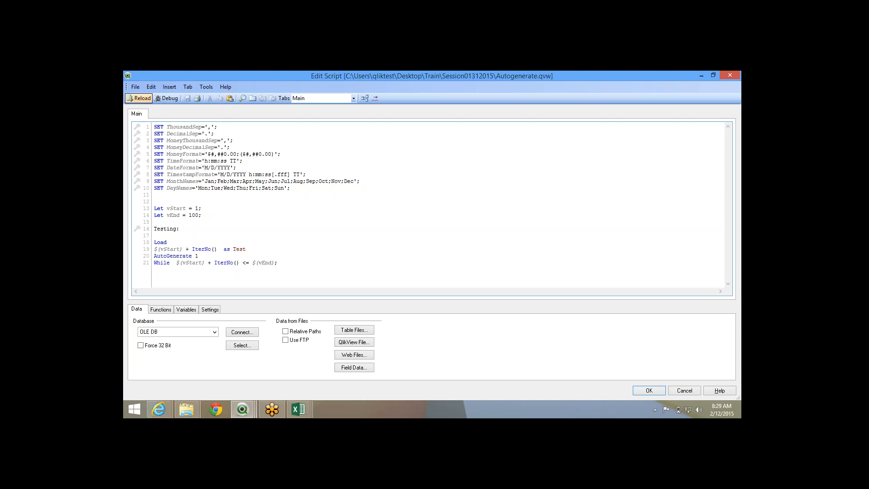
{"action": "left_click", "coordinate": [140, 98]}
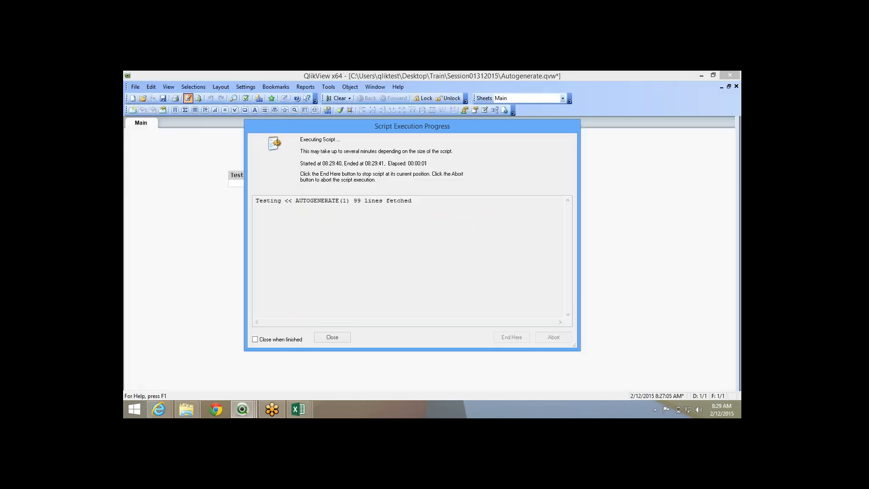
{"action": "left_click_drag", "start_coordinate": [353, 201], "coordinate": [412, 200]}
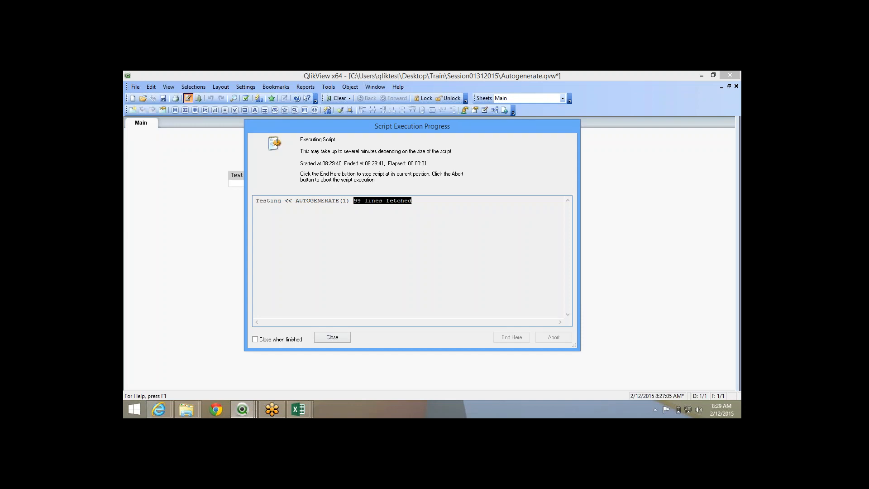
{"action": "key", "text": "Tab"}
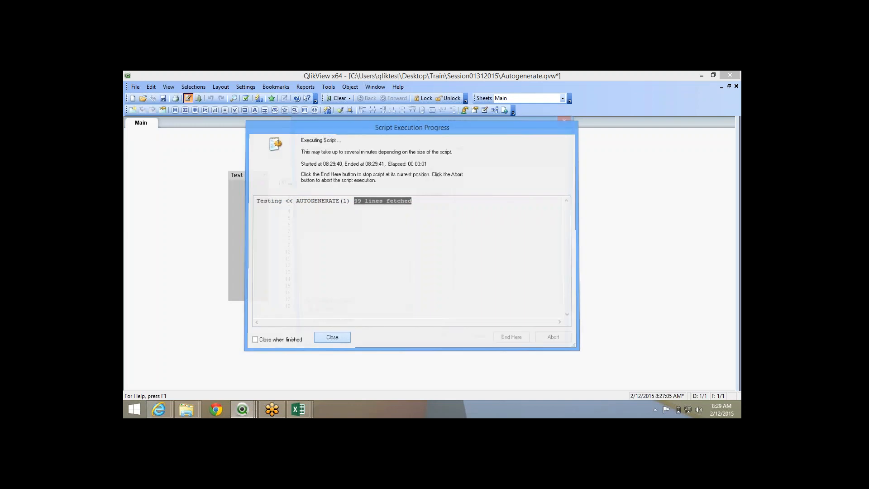
{"action": "key", "text": "Return"}
{"action": "key", "text": "Return"}
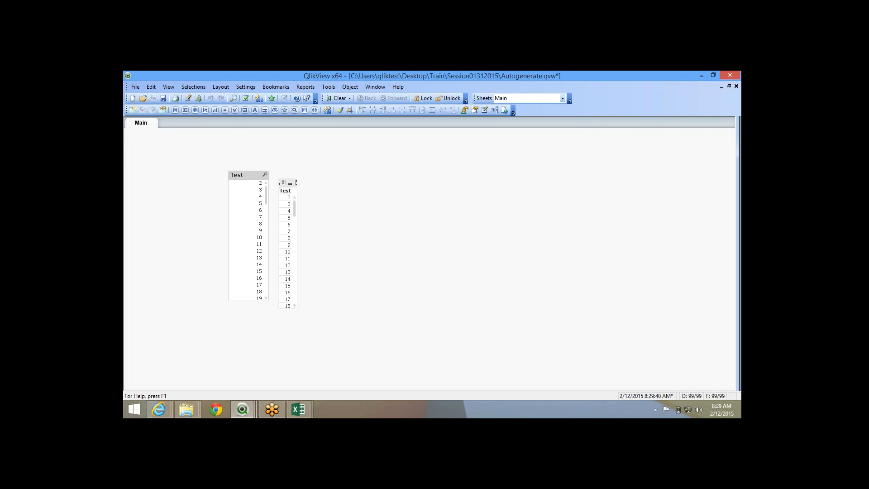
{"action": "key", "text": "End"}
{"action": "key", "text": "Home"}
- Change IterNo() to (IterNo()*5) in both the Test expression and the While condition of the Testing load
{"action": "key", "text": "ctrl+e"}
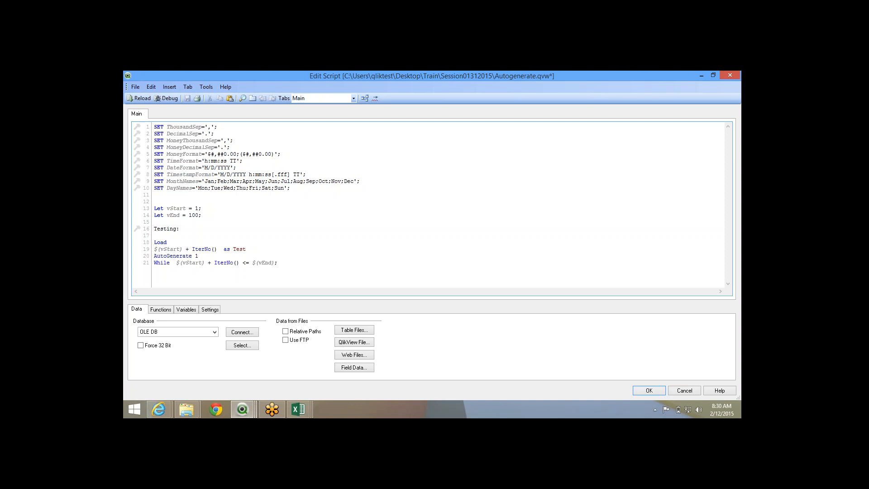
{"action": "type", "text": "()*5)"}
{"action": "key", "text": "shift+Left"}
{"action": "key", "text": "shift+Left"}
{"action": "key", "text": "shift+Left"}
{"action": "key", "text": "shift+Left"}
{"action": "key", "text": "shift+Left"}
{"action": "key", "text": "shift+Left"}
{"action": "key", "text": "shift+Left"}
{"action": "key", "text": "shift+Left"}
{"action": "key", "text": "shift+Left"}
{"action": "key", "text": "shift+Left"}
{"action": "key", "text": "shift+Left"}
{"action": "key", "text": "shift+Left"}
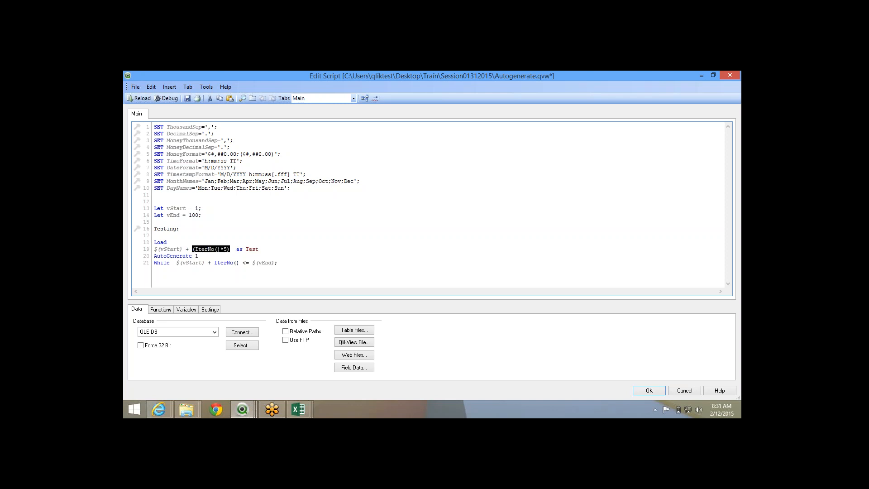
{"action": "left_click", "coordinate": [240, 263]}
{"action": "key", "text": "shift+Left"}
{"action": "key", "text": "shift+Left"}
{"action": "key", "text": "shift+Left"}
{"action": "key", "text": "shift+Left"}
{"action": "key", "text": "shift+Left"}
{"action": "key", "text": "shift+Left"}
{"action": "key", "text": "shift+Left"}
{"action": "key", "text": "shift+Left"}
{"action": "key", "text": "ctrl+v"}
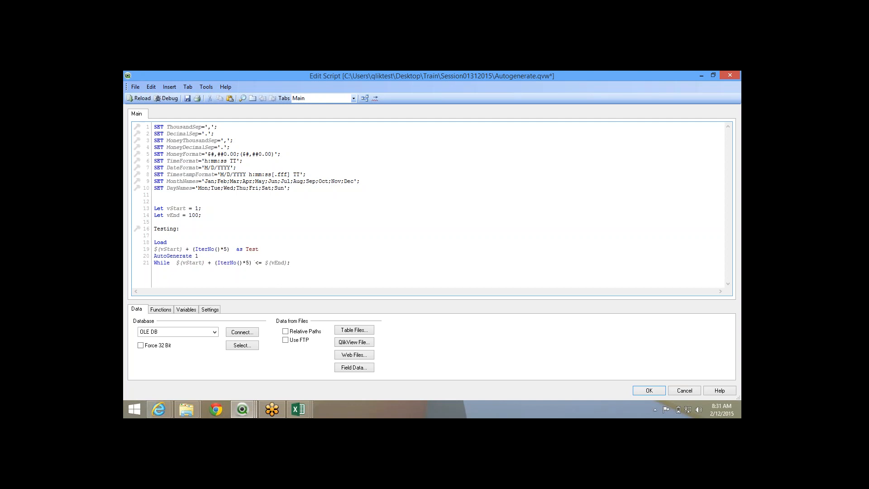
- Save and reload the script with the multiplied IterNo() expression, and accept the sheet properties
{"action": "key", "text": "ctrl+s"}
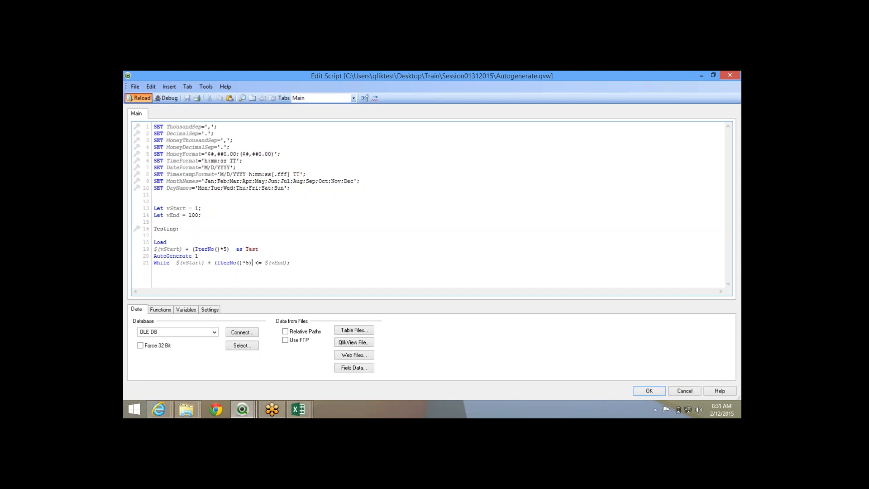
{"action": "left_click", "coordinate": [138, 98]}
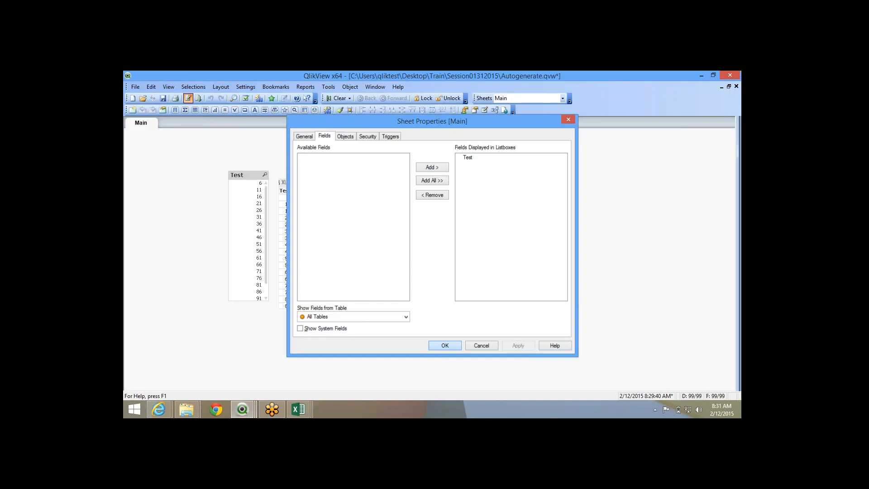
{"action": "key", "text": "Return"}
- Set vStart to 0 in the load script, save and reload it, and accept the sheet properties
{"action": "key", "text": "ctrl+e"}
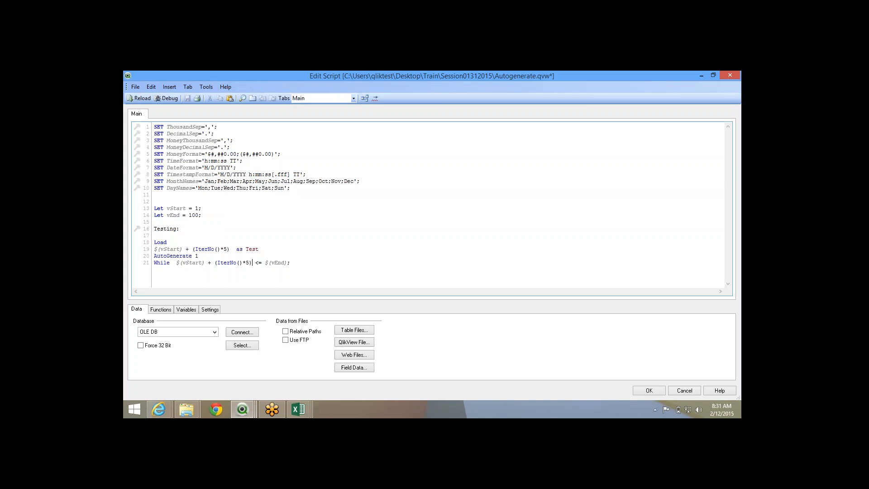
{"action": "double_click", "coordinate": [196, 208]}
{"action": "type", "text": "-"}
{"action": "left_click", "coordinate": [187, 99]}
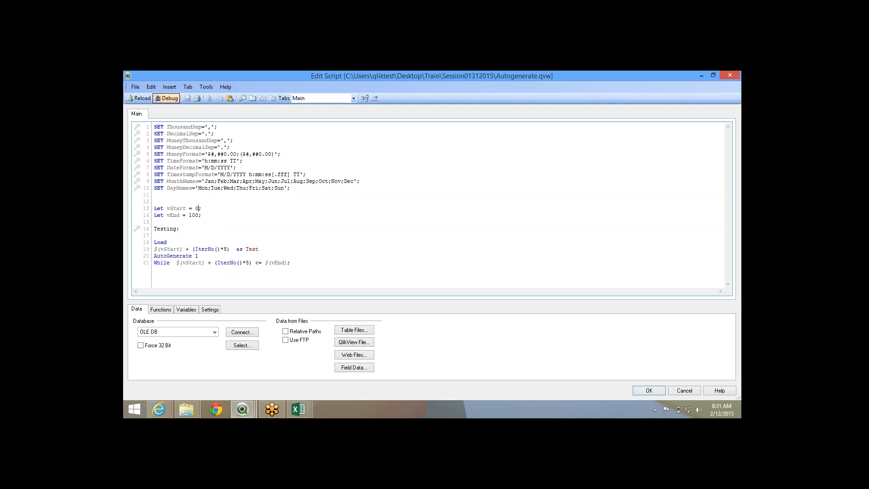
{"action": "left_click", "coordinate": [139, 99]}
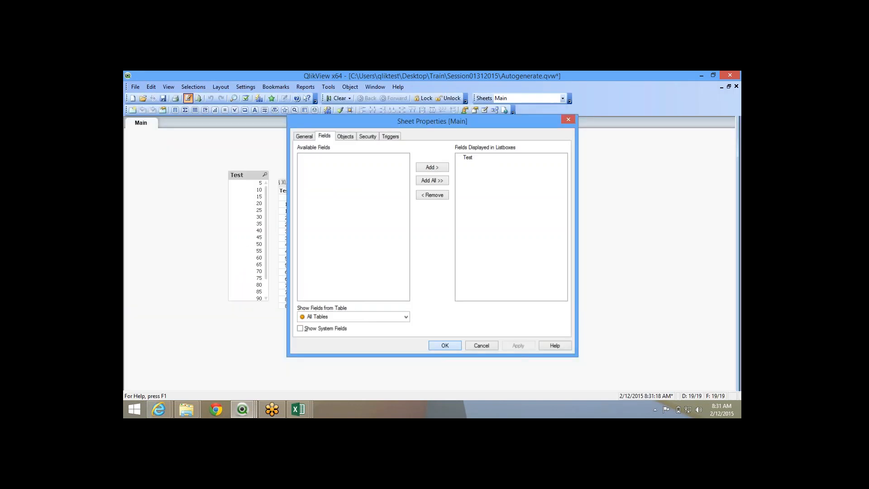
{"action": "key", "text": "Return"}
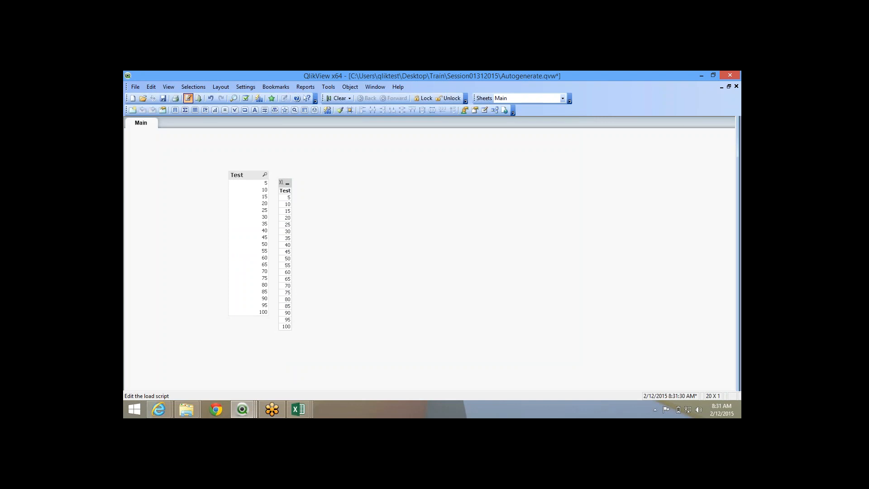
- Reopen the load script and select (IterNo()*5) in the Test expression
{"action": "left_click", "coordinate": [187, 98]}
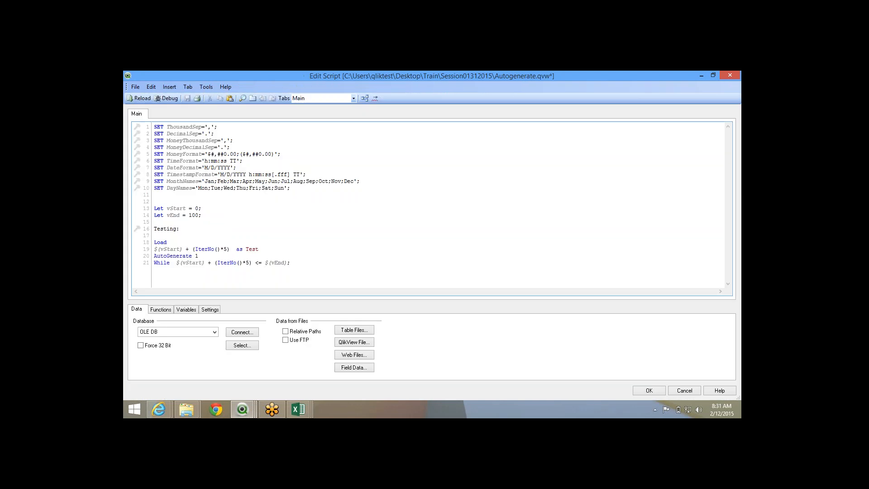
{"action": "left_click_drag", "start_coordinate": [193, 249], "coordinate": [230, 248]}
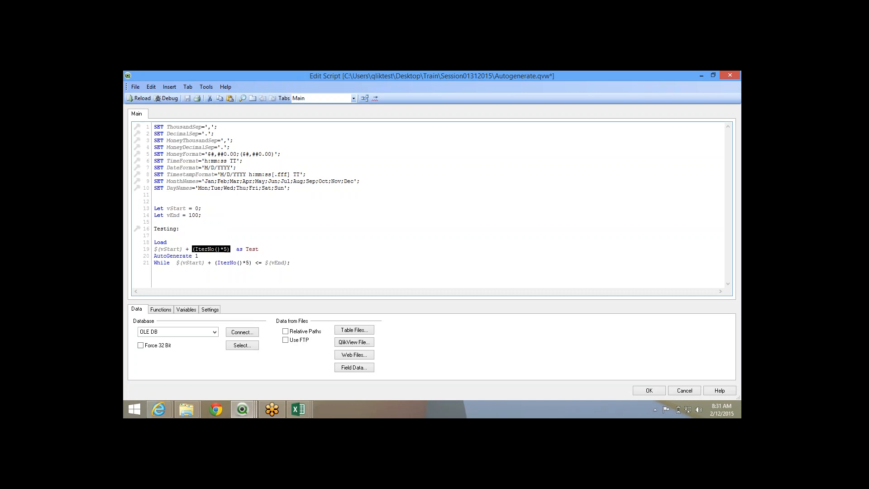